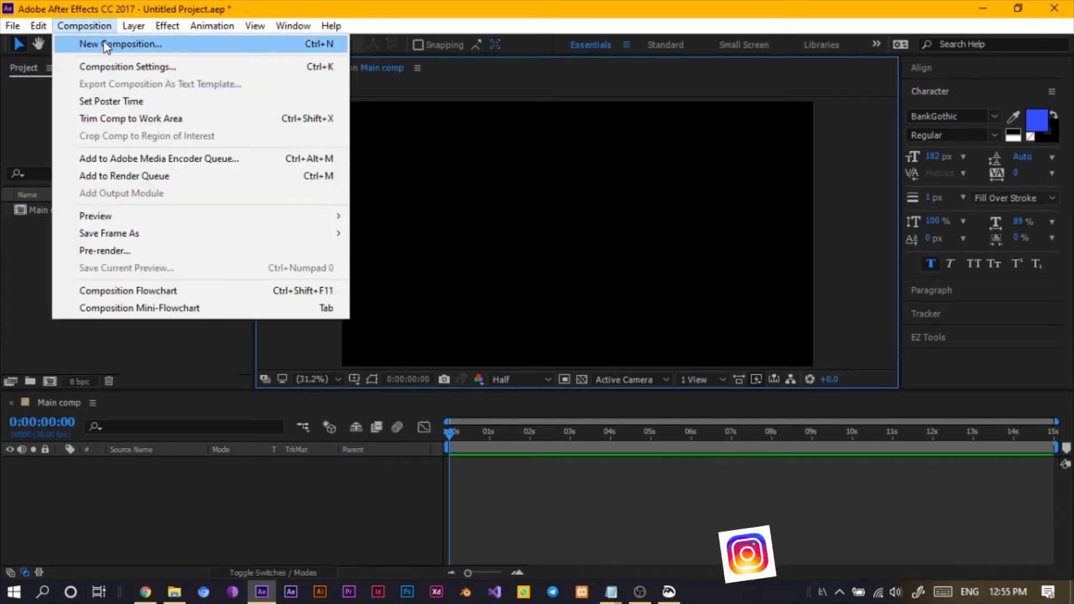
- Create a new composition named Main Comp
left_click(103, 43)
left_click_drag(151, 23, 525, 106)
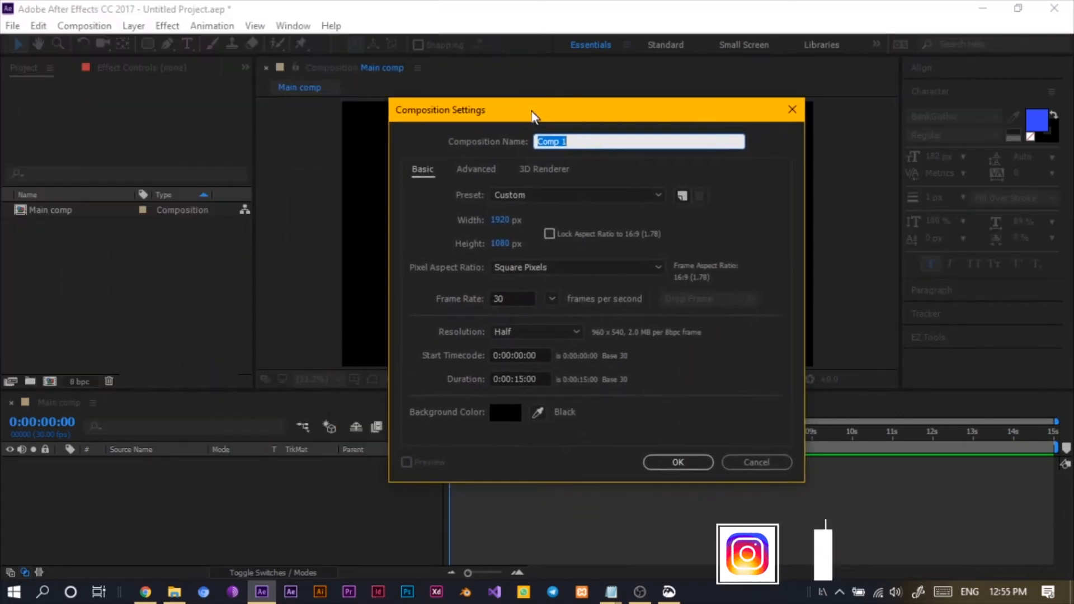
key("BackSpace")
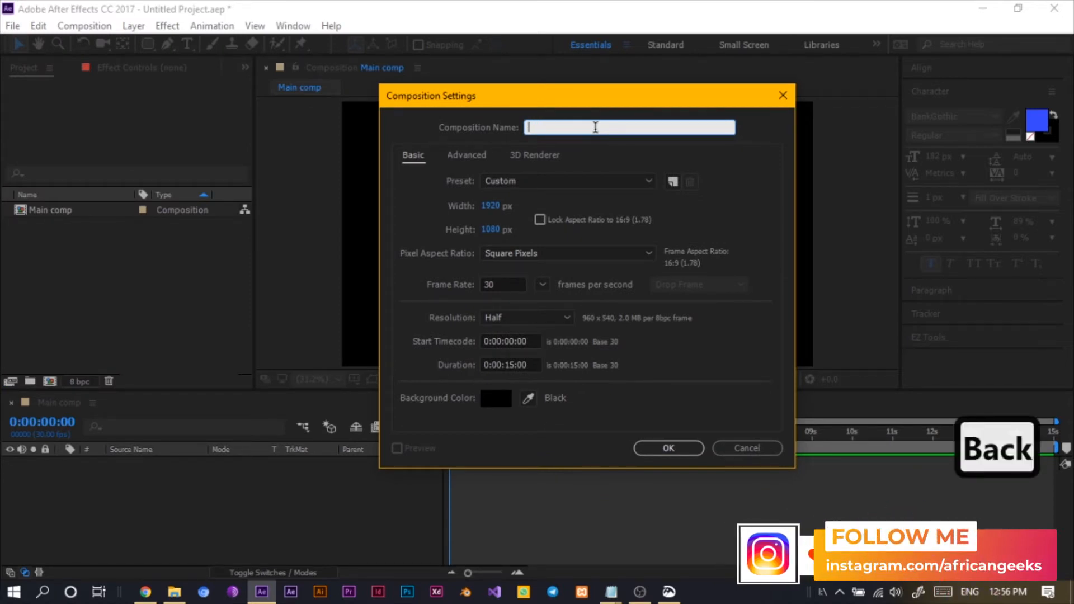
type("Main Comp")
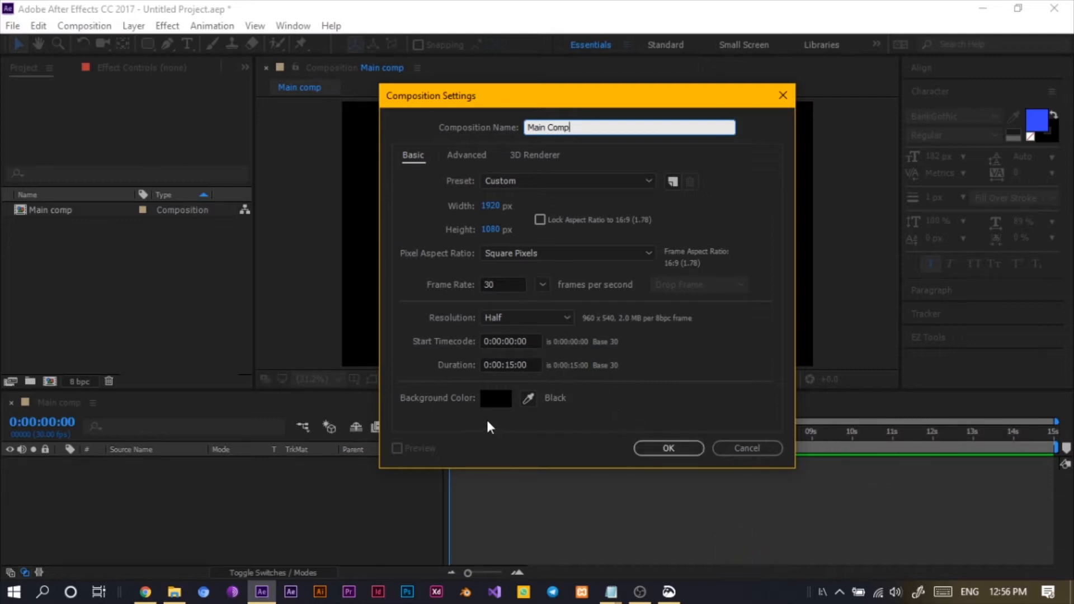
left_click(659, 450)
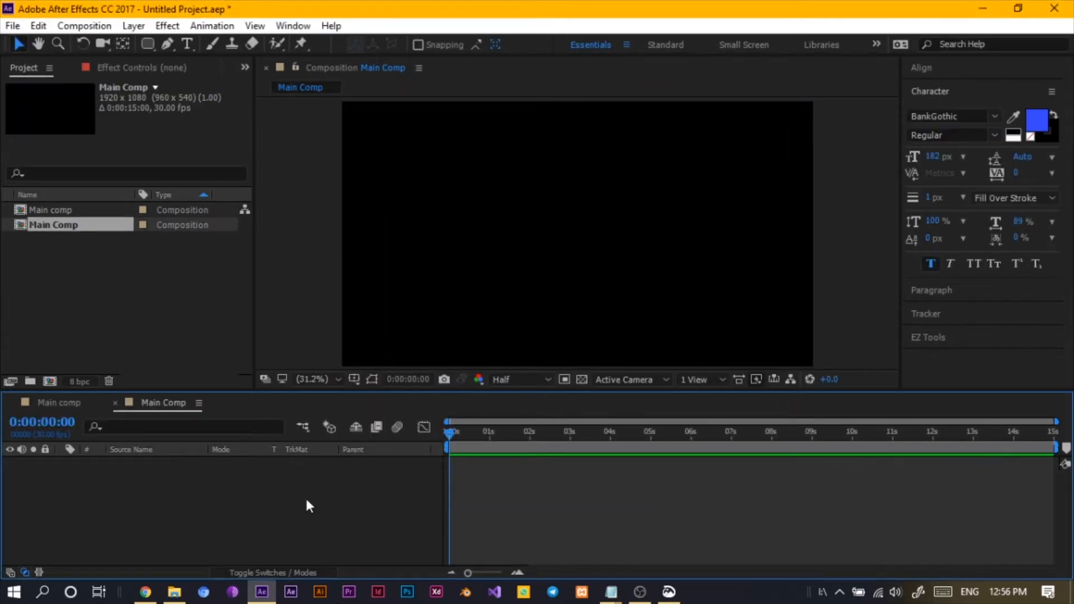
- Import the Percussion MP3 file into the project and add it as a layer in Main Comp
left_click(174, 592)
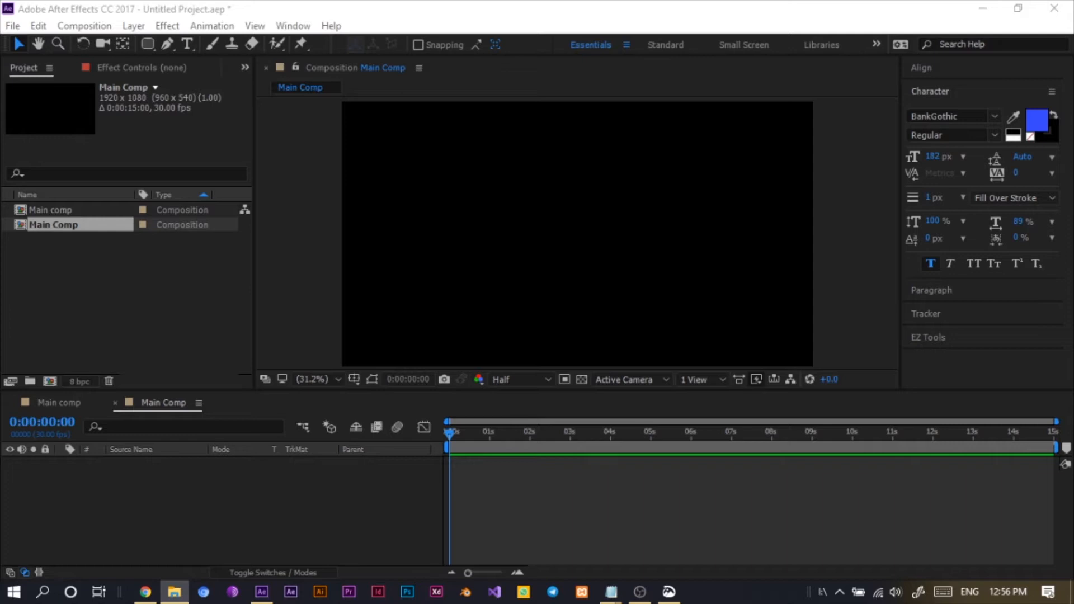
left_click_drag(41, 266, 90, 291)
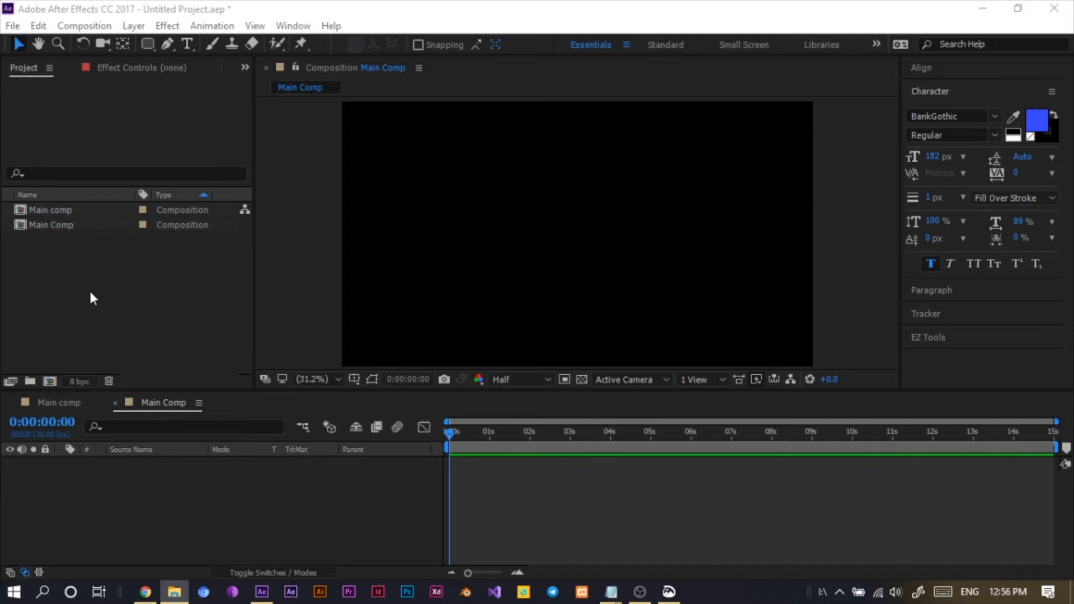
left_click(253, 7)
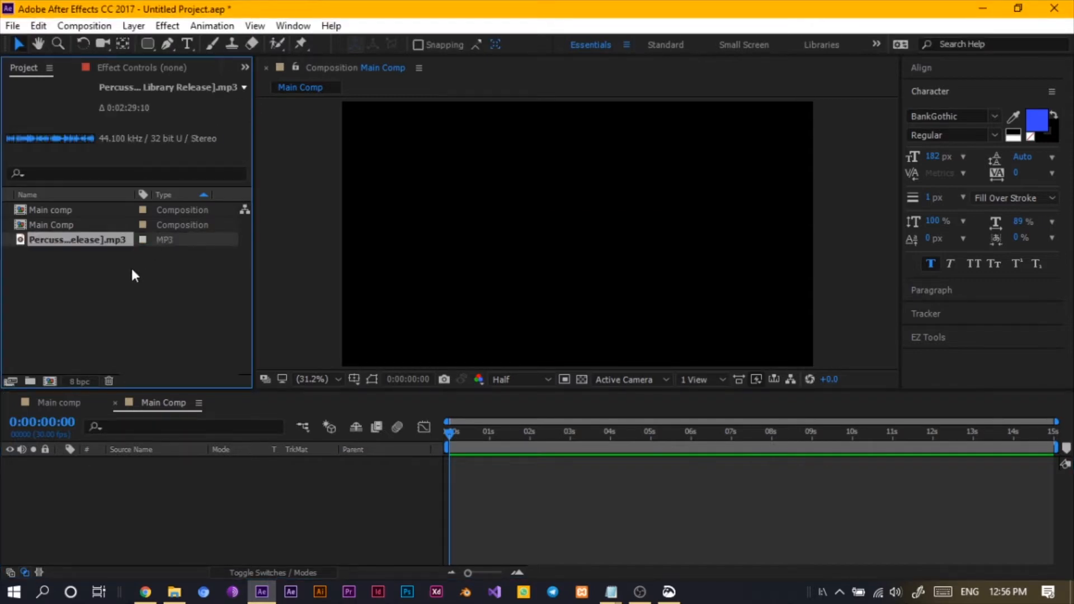
left_click_drag(88, 241, 208, 541)
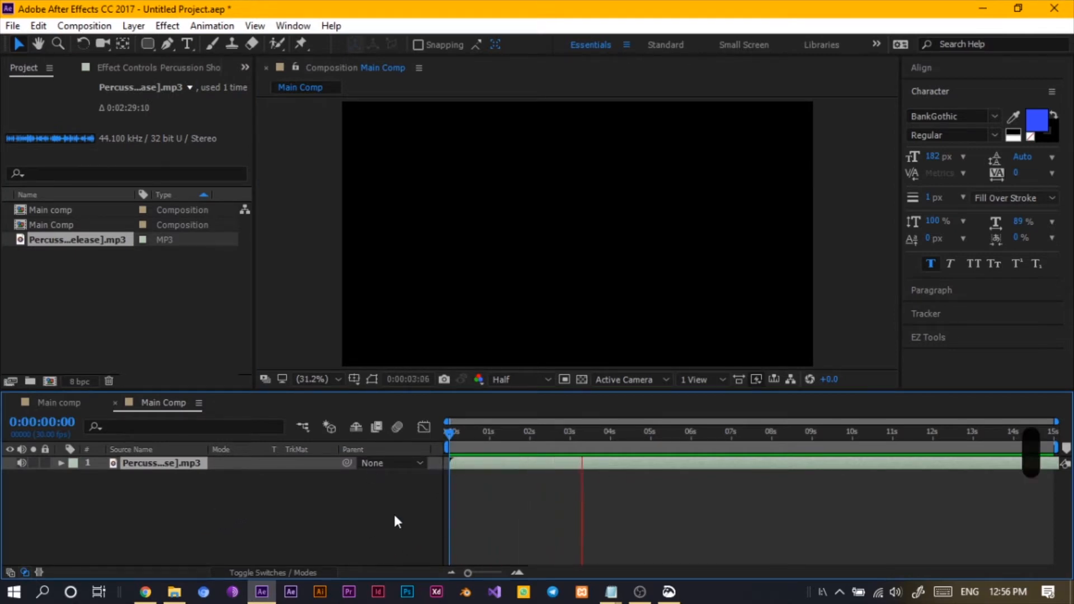
left_click(339, 495)
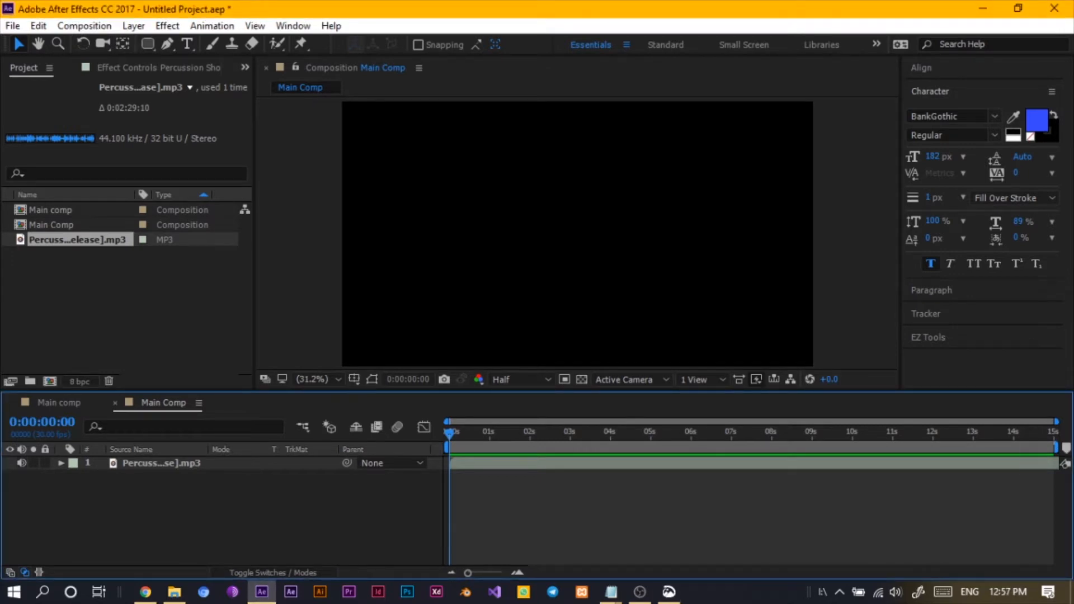
- Play back the audio in the composition and return the playhead to the start
key("alt+Tab")
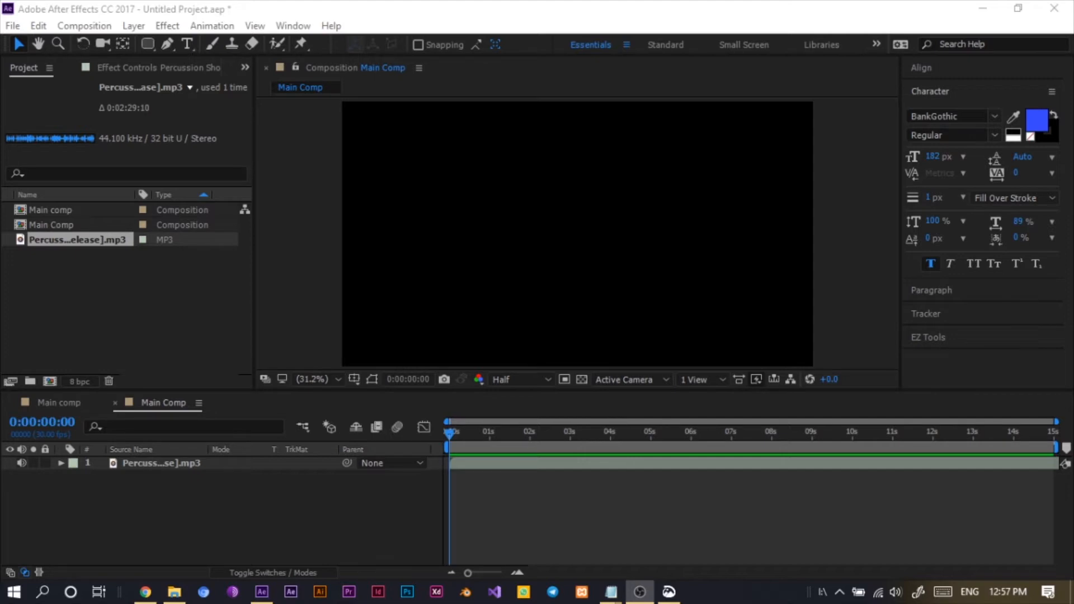
left_click(387, 541)
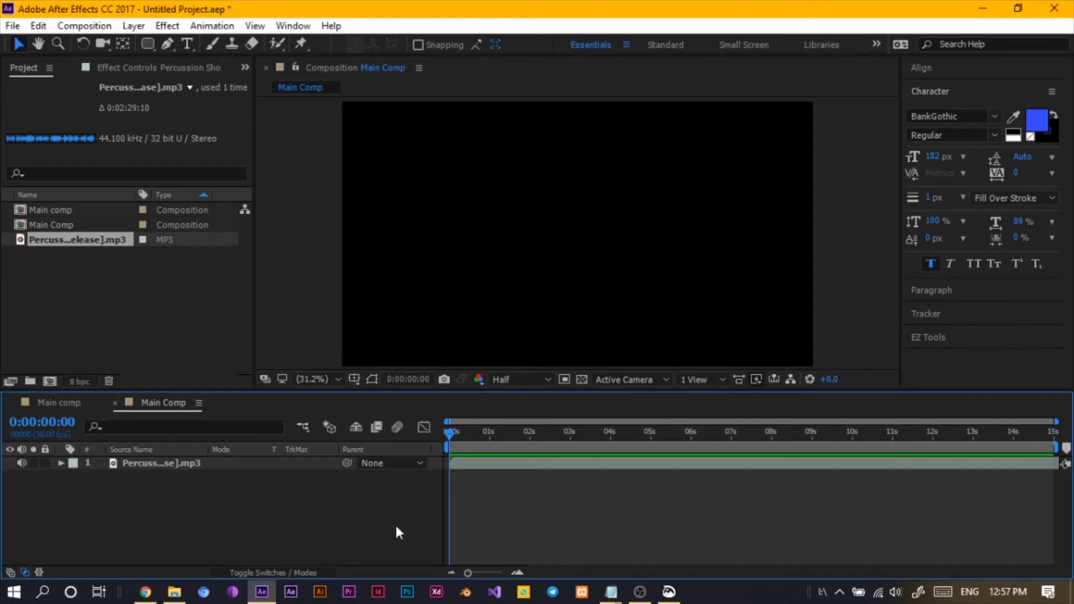
key("space")
key("space")
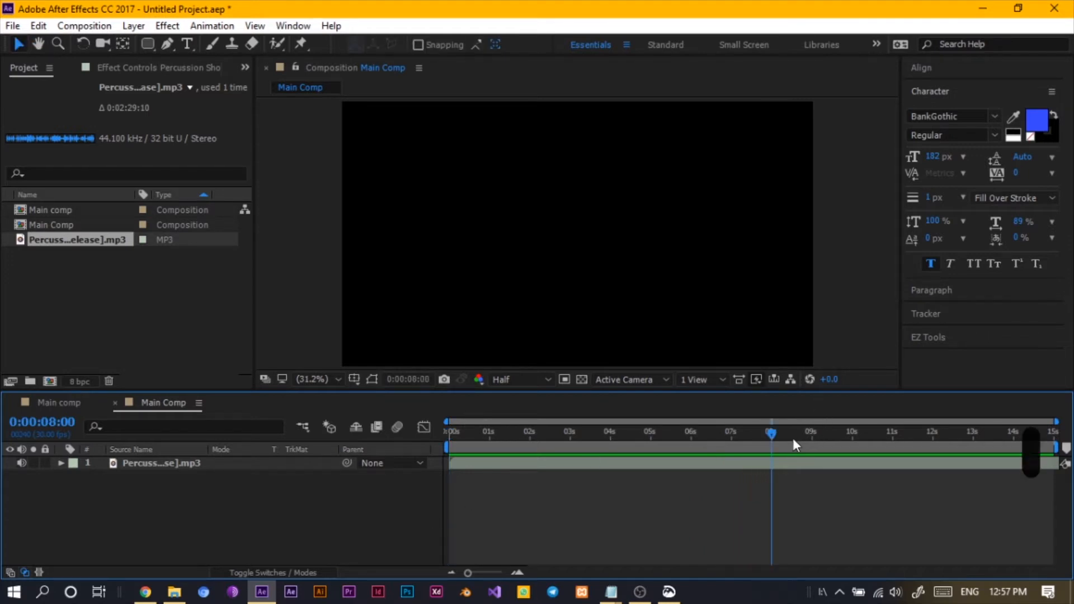
left_click_drag(793, 444, 447, 445)
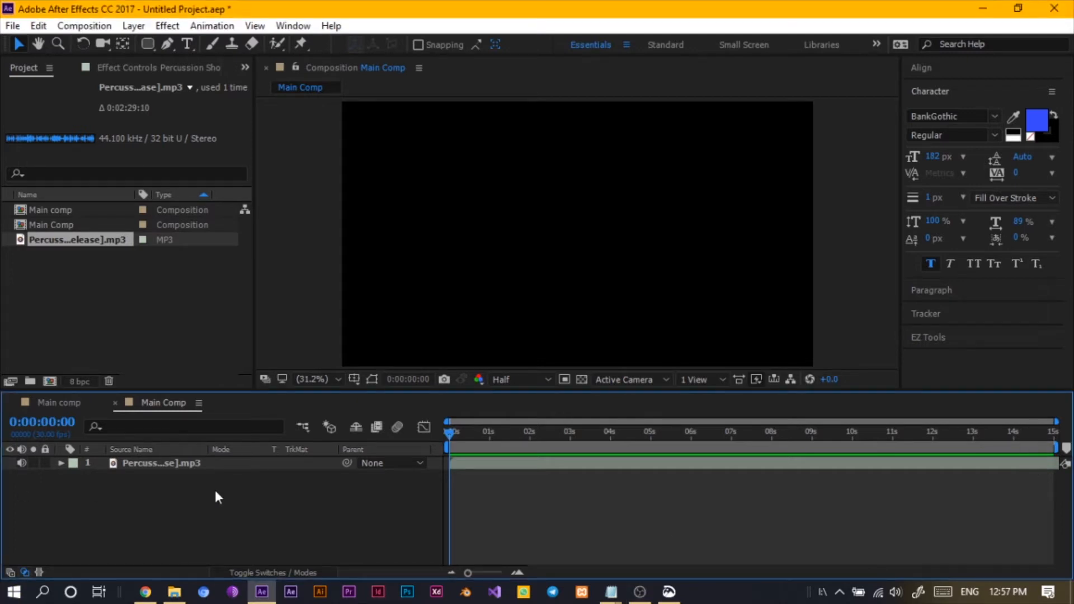
- Create a black 1920 x 1080 solid layer named BG
key("ctrl+y")
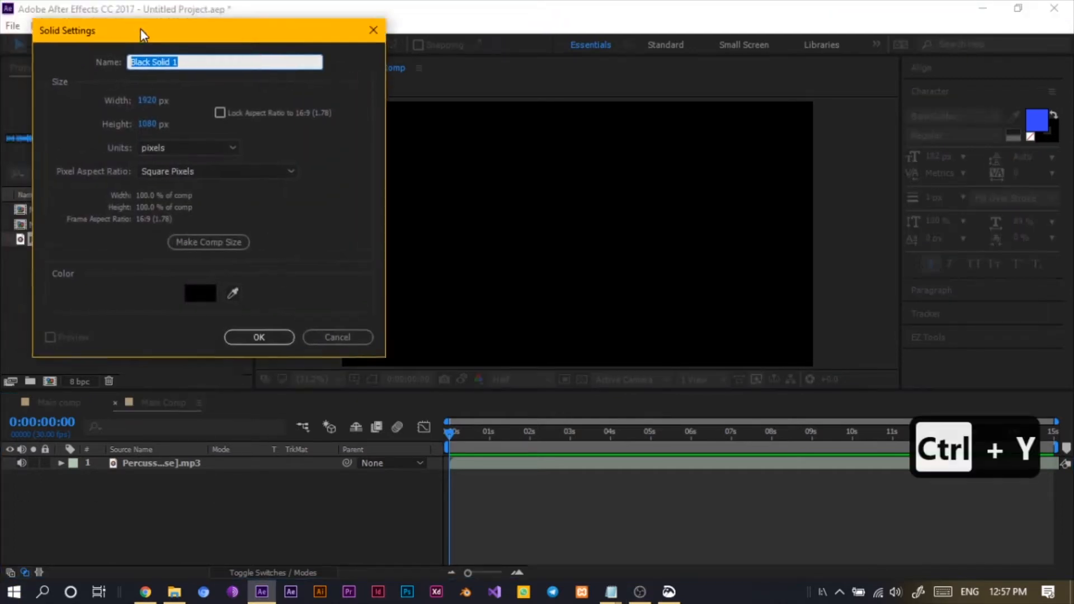
left_click_drag(143, 35, 195, 88)
type("BG")
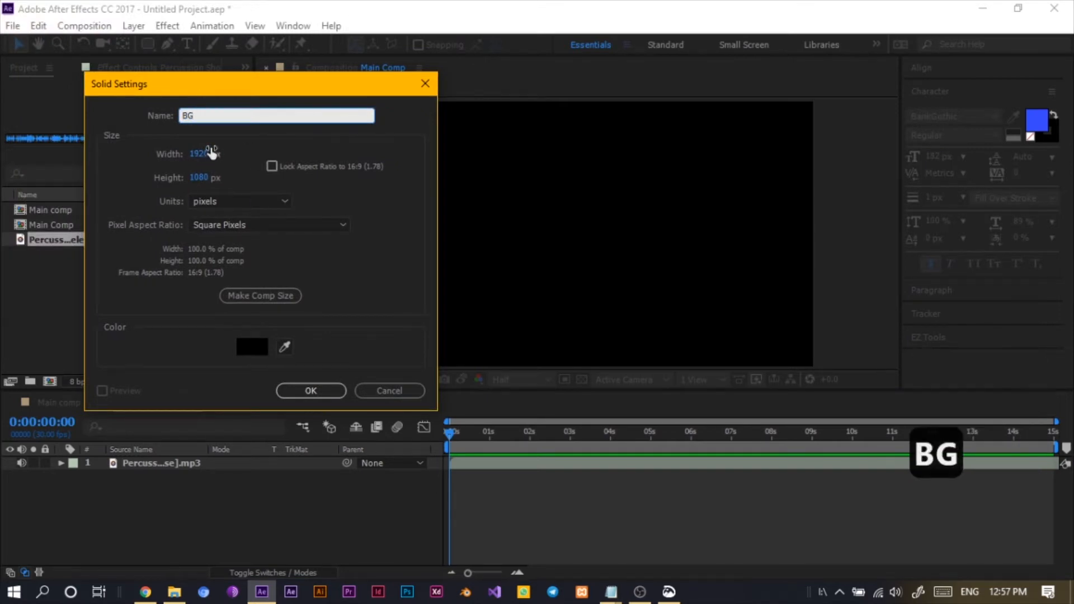
left_click(302, 394)
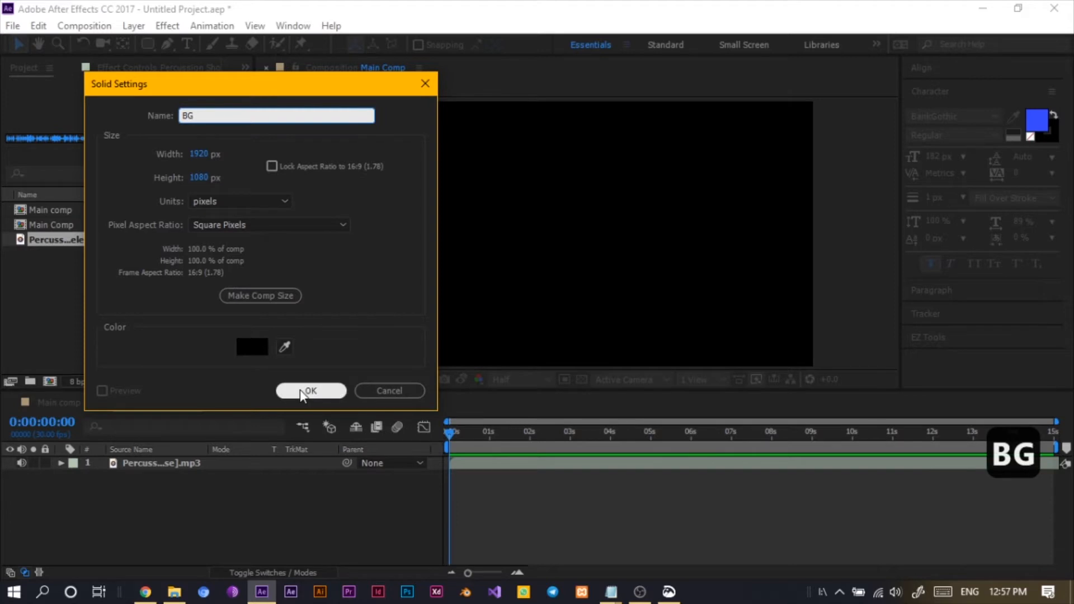
left_click(300, 391)
left_click_drag(156, 465, 152, 461)
left_click(162, 491)
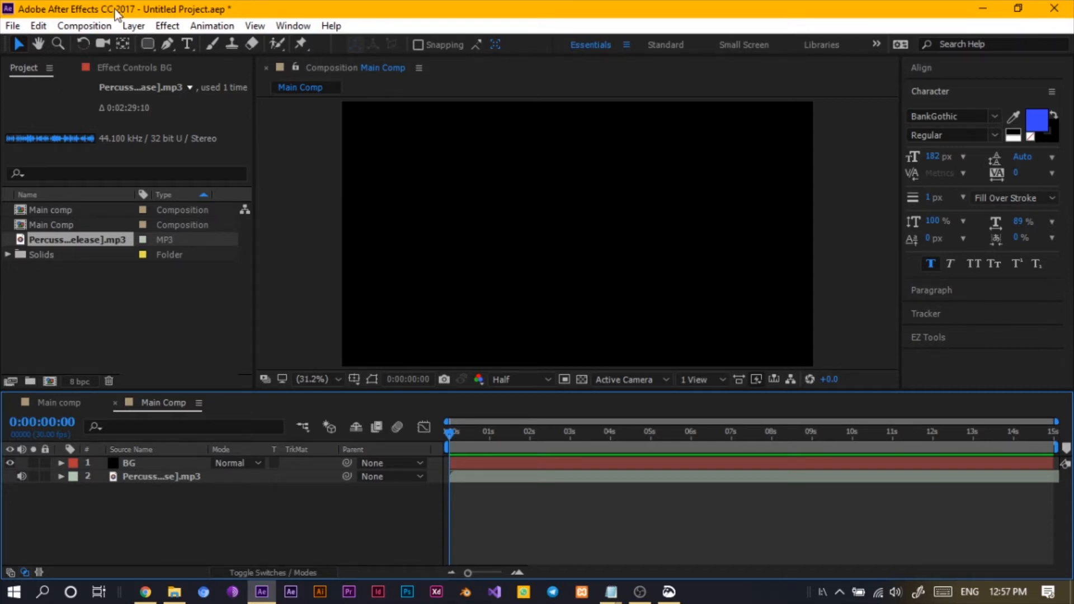
left_click(134, 26)
mouse_move(212, 25)
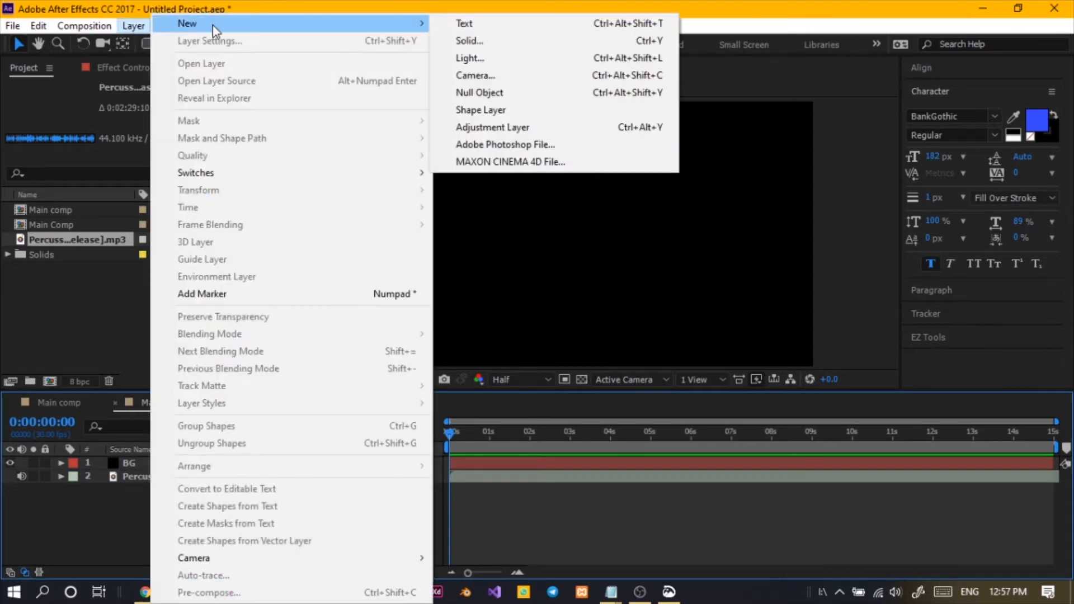
left_click(121, 520)
right_click(195, 514)
mouse_move(355, 367)
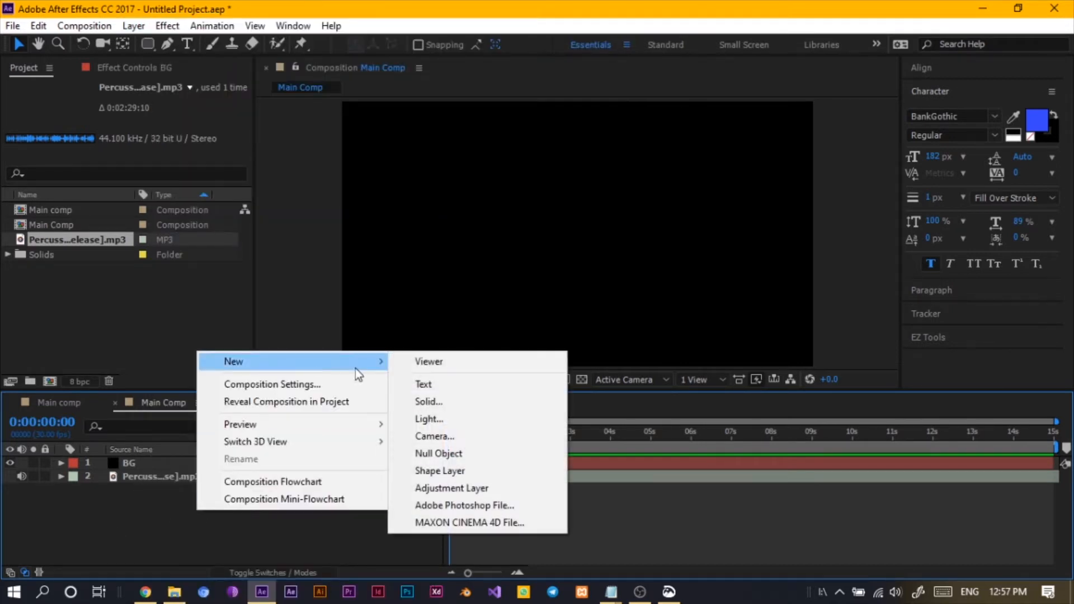
left_click(129, 546)
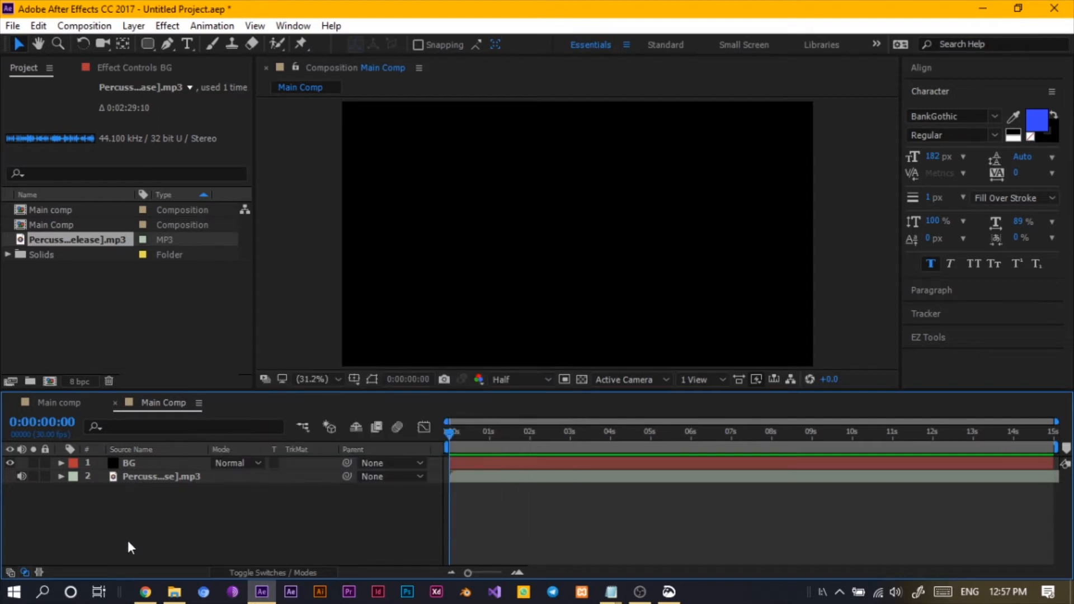
- Create another black 1920 x 1080 solid layer named Audio
key("ctrl+y")
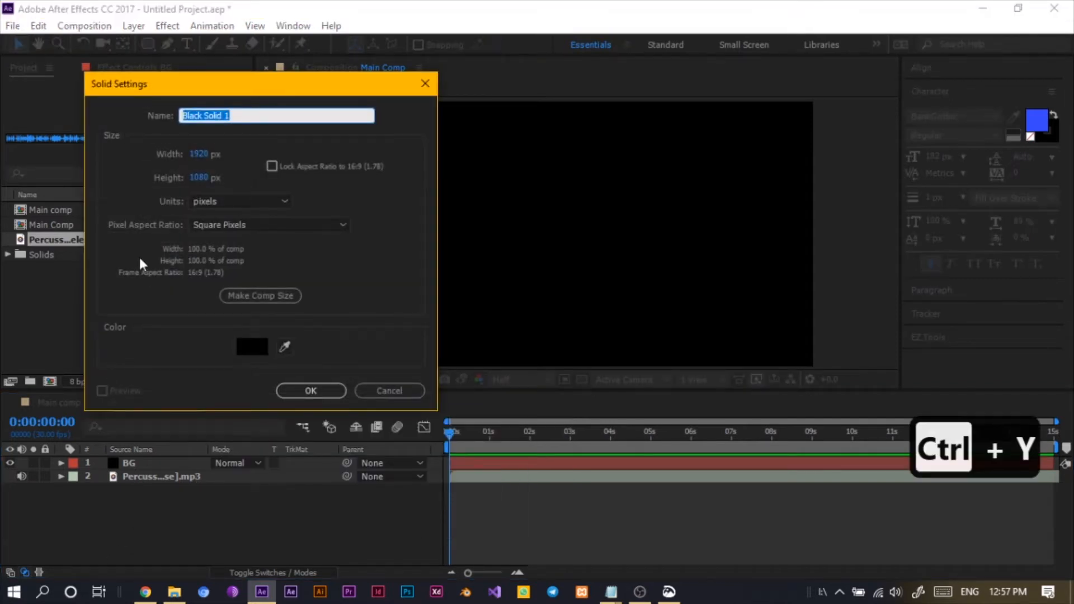
key("BackSpace")
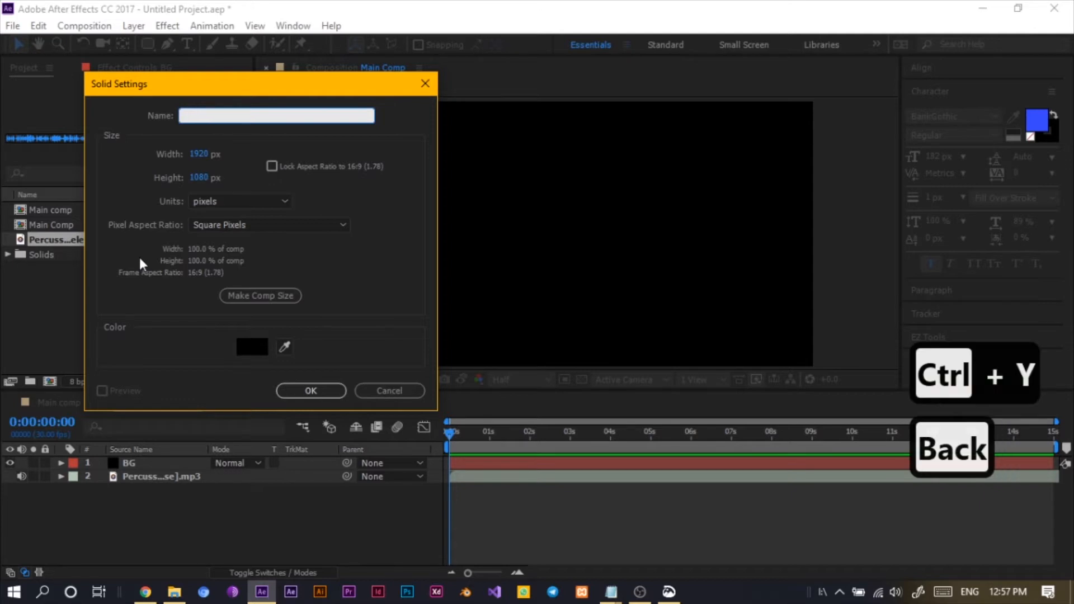
type("Audio")
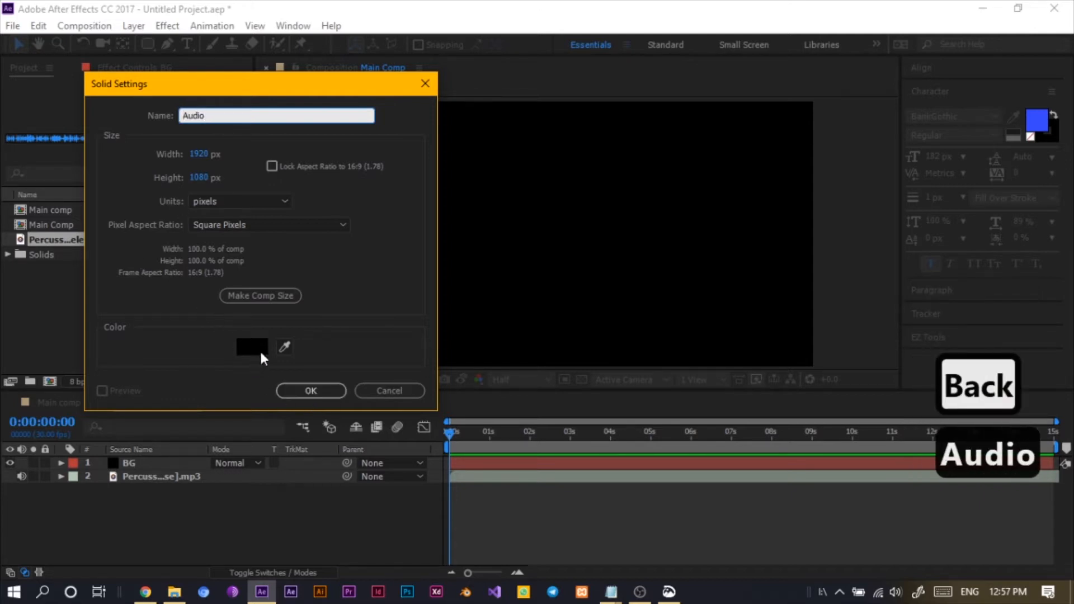
left_click(304, 391)
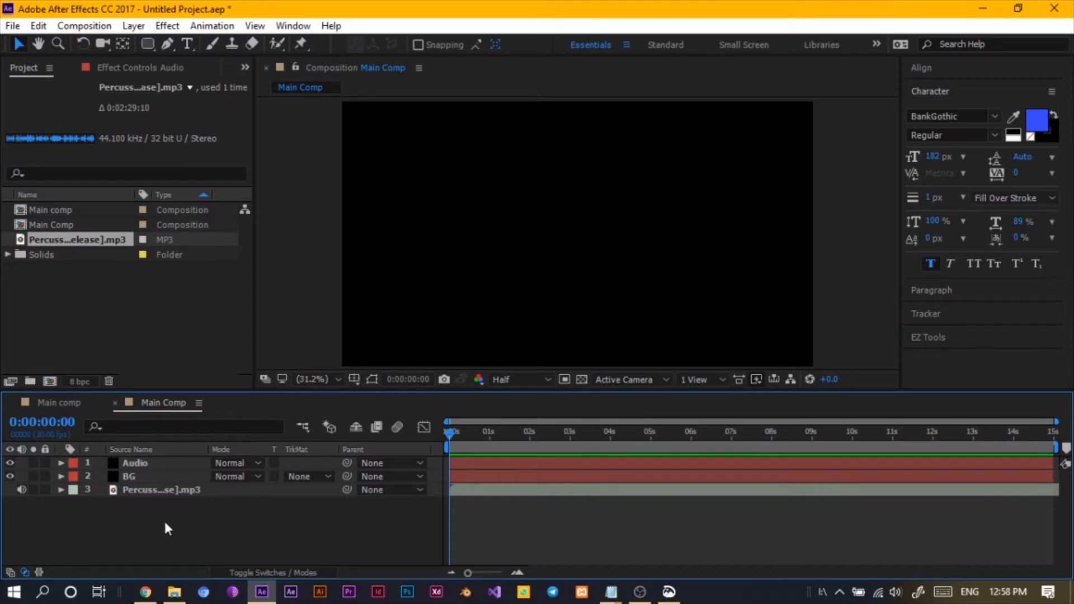
- Apply the Audio Spectrum effect to the Audio layer
left_click(163, 468)
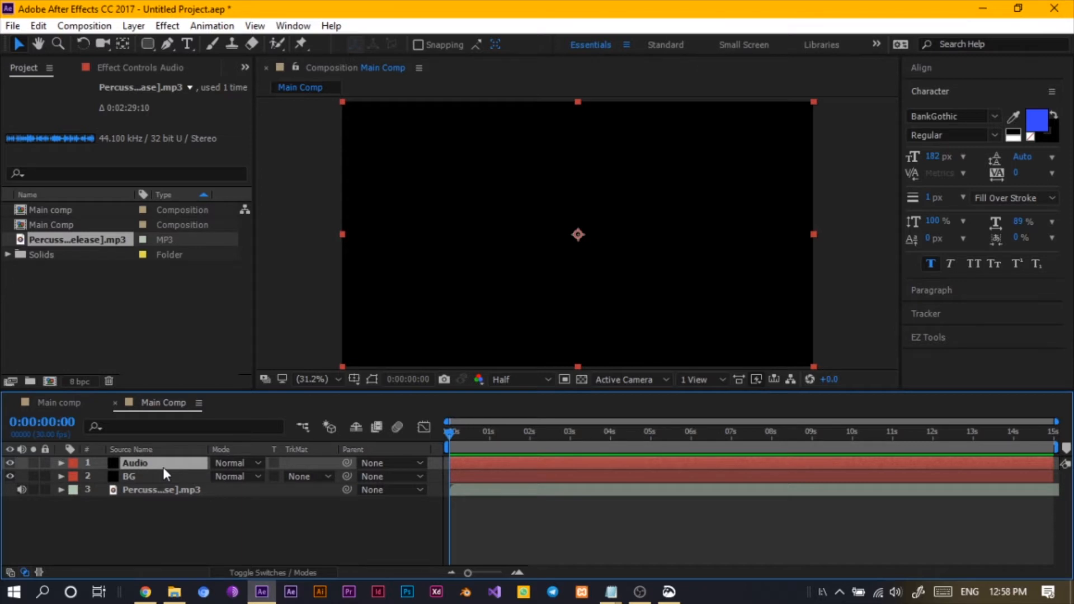
key("ctrl+space")
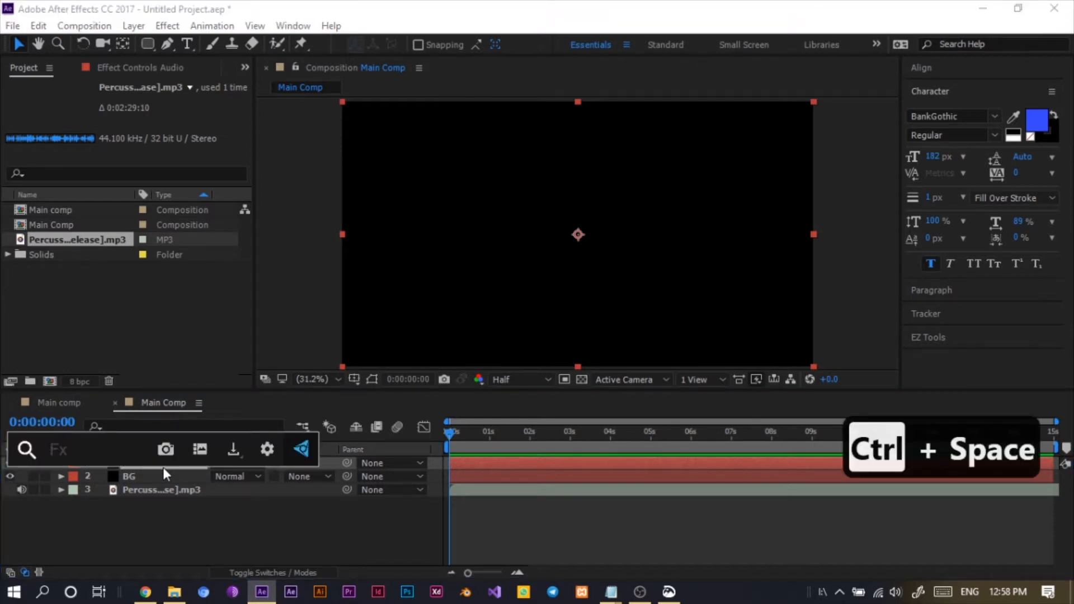
type("au")
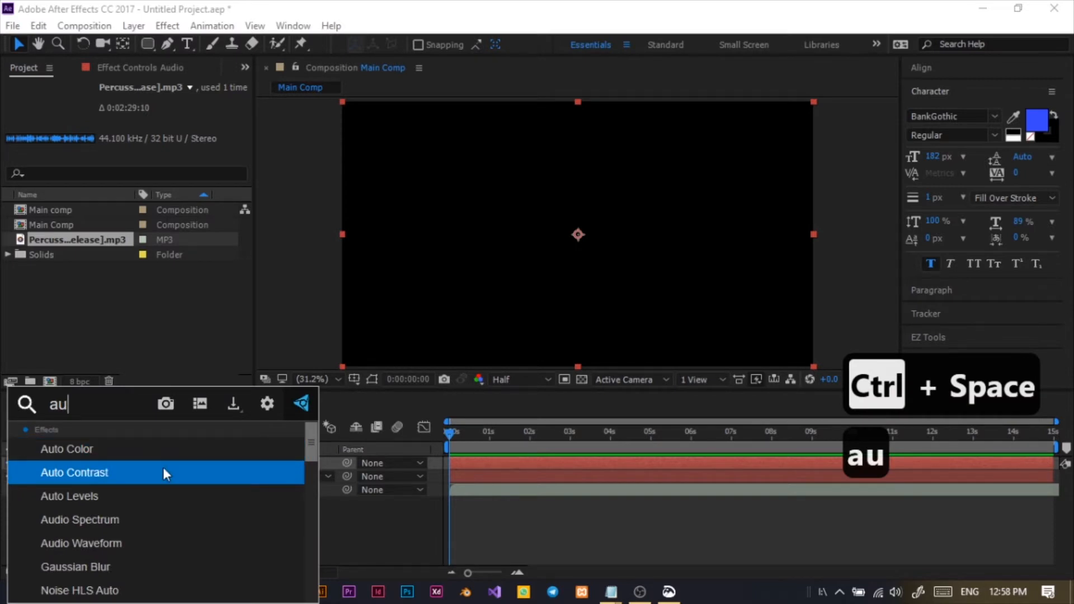
left_click(133, 520)
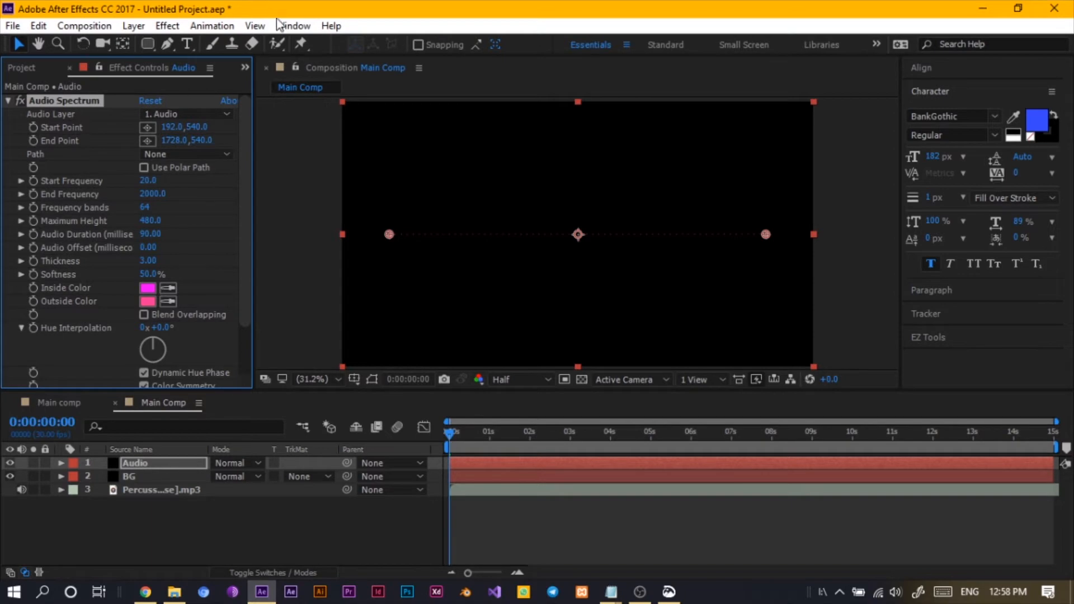
left_click(292, 27)
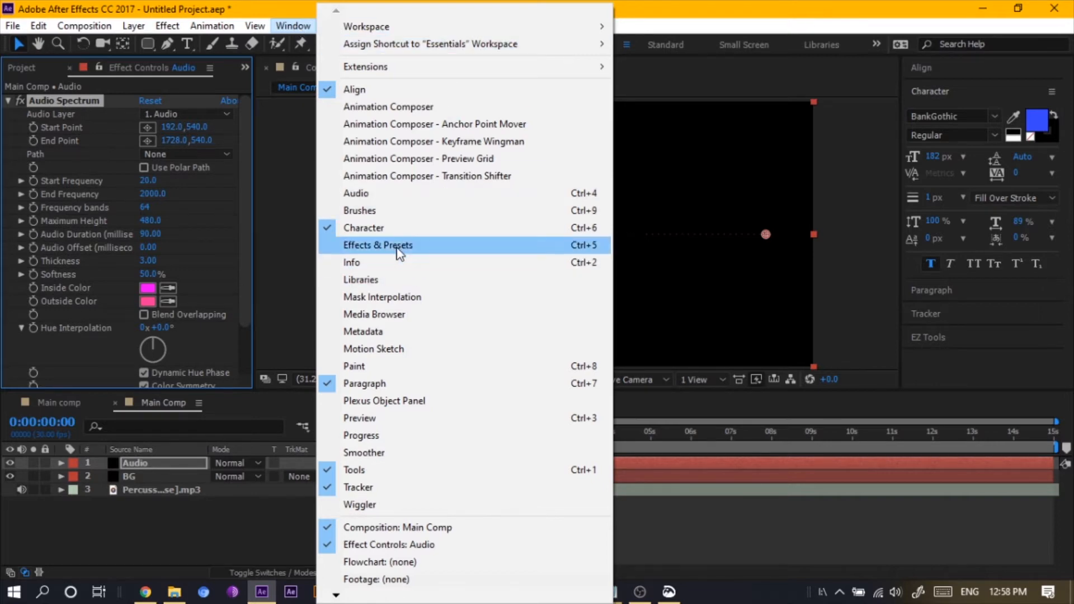
left_click(109, 540)
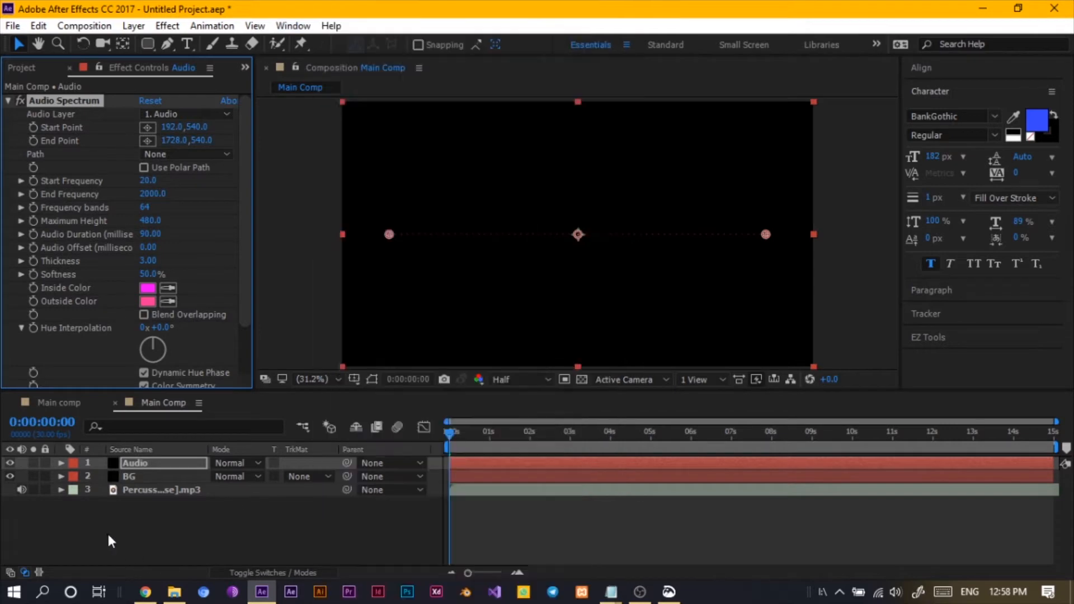
left_click(110, 540)
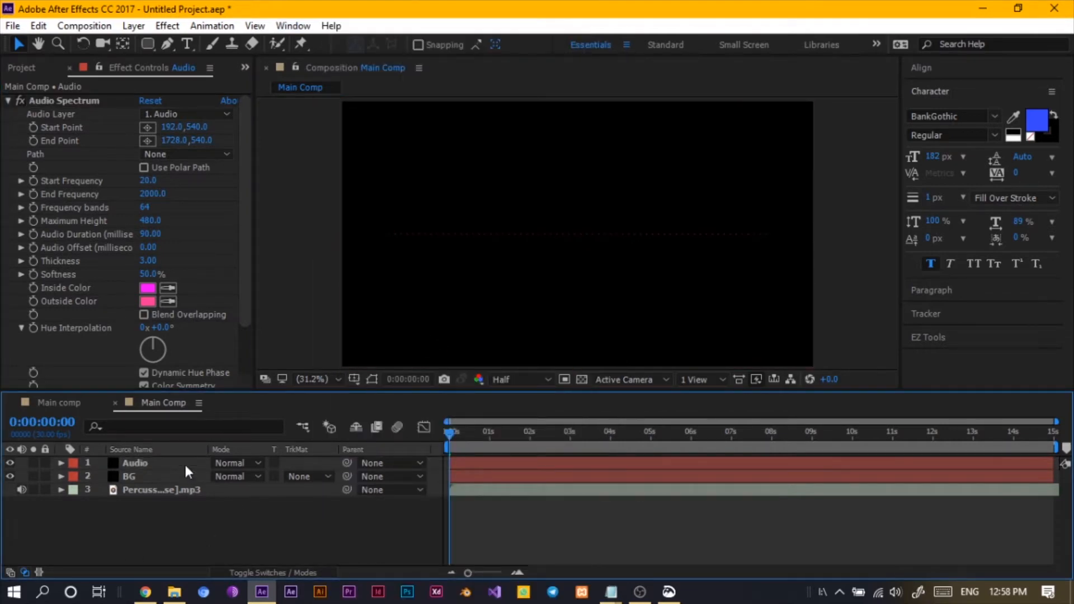
- Draw a circular mask centred on the Audio layer with the Ellipse tool
left_click(157, 465)
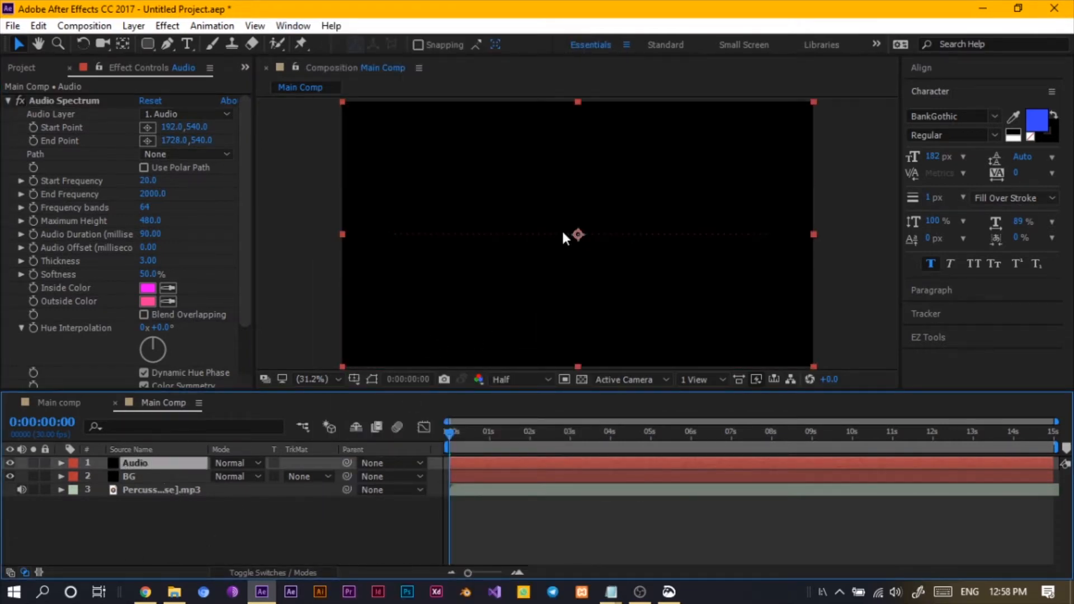
left_click(148, 43)
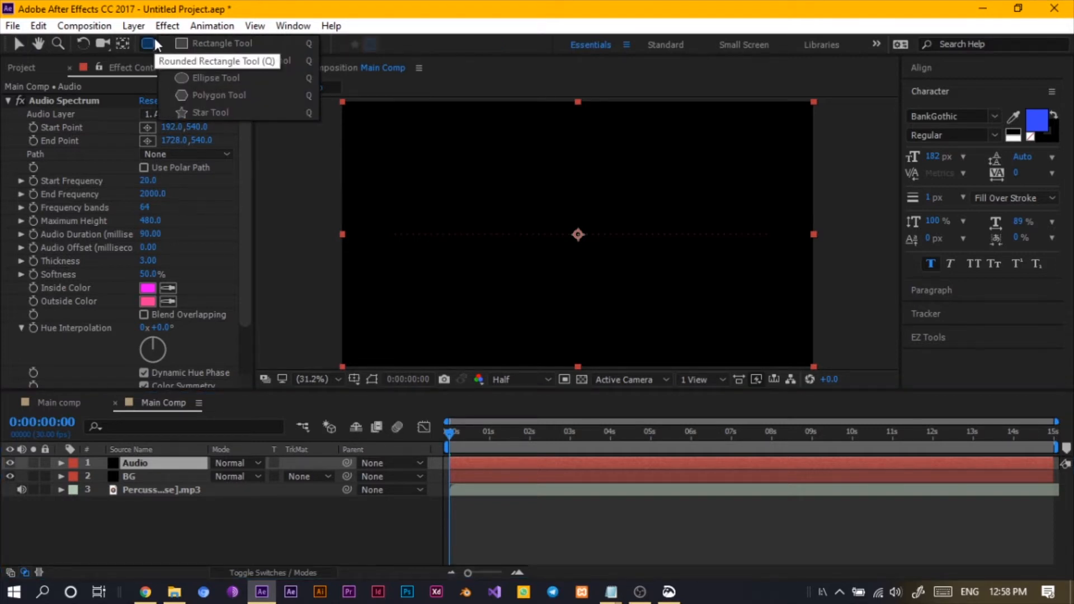
left_click(209, 79)
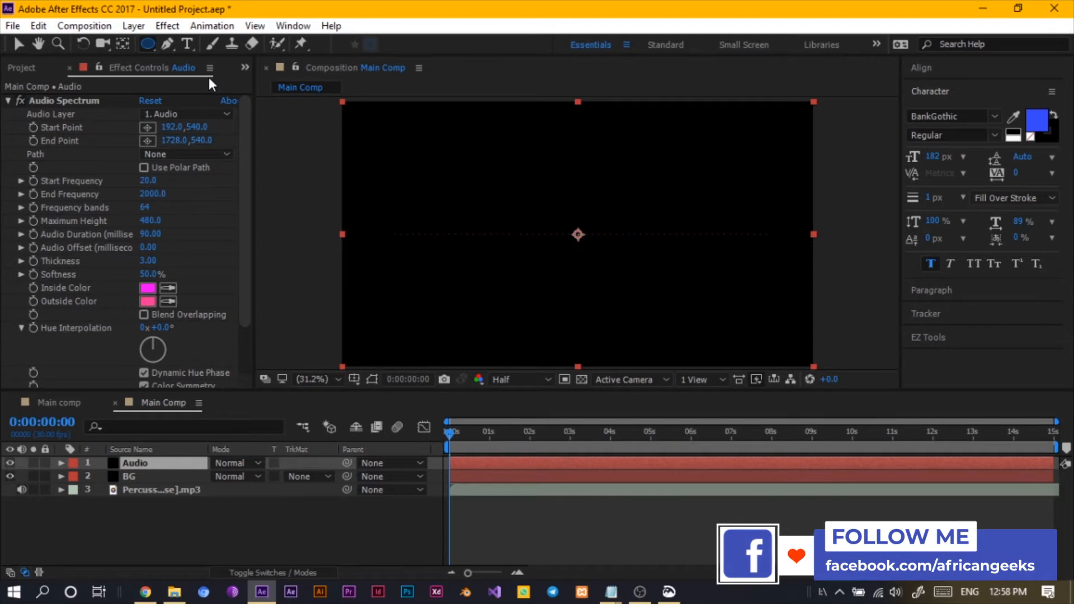
left_click(147, 465)
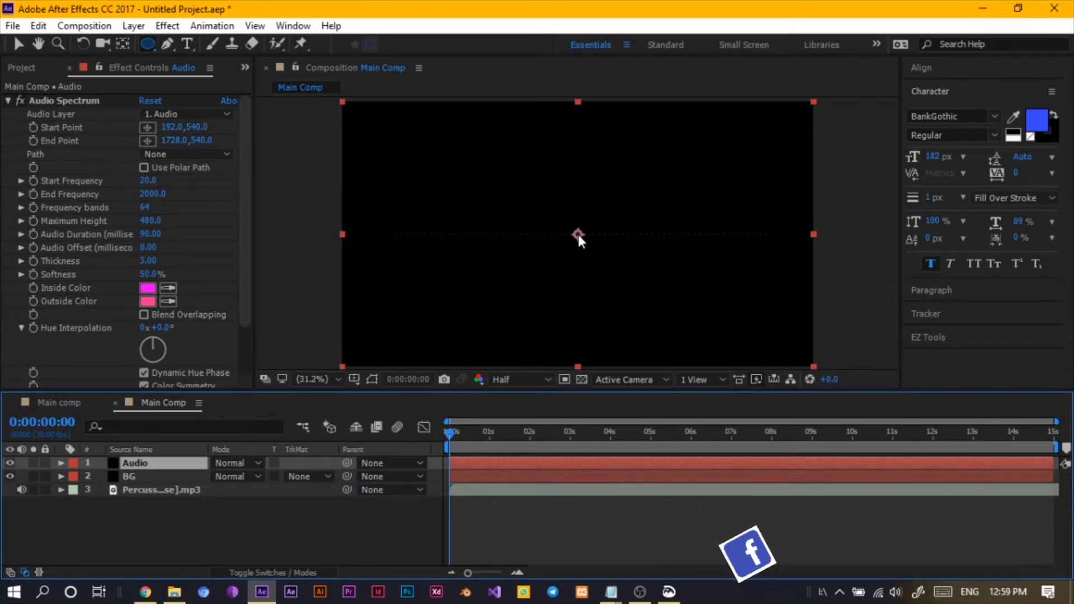
left_click(578, 235)
left_click(590, 250)
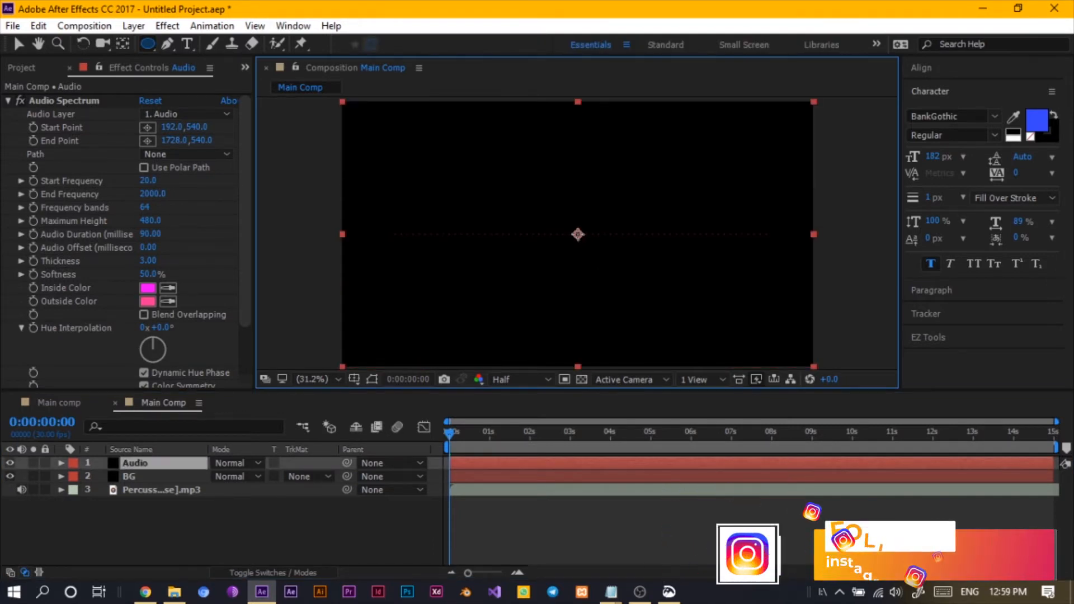
left_click_drag(578, 235, 625, 306)
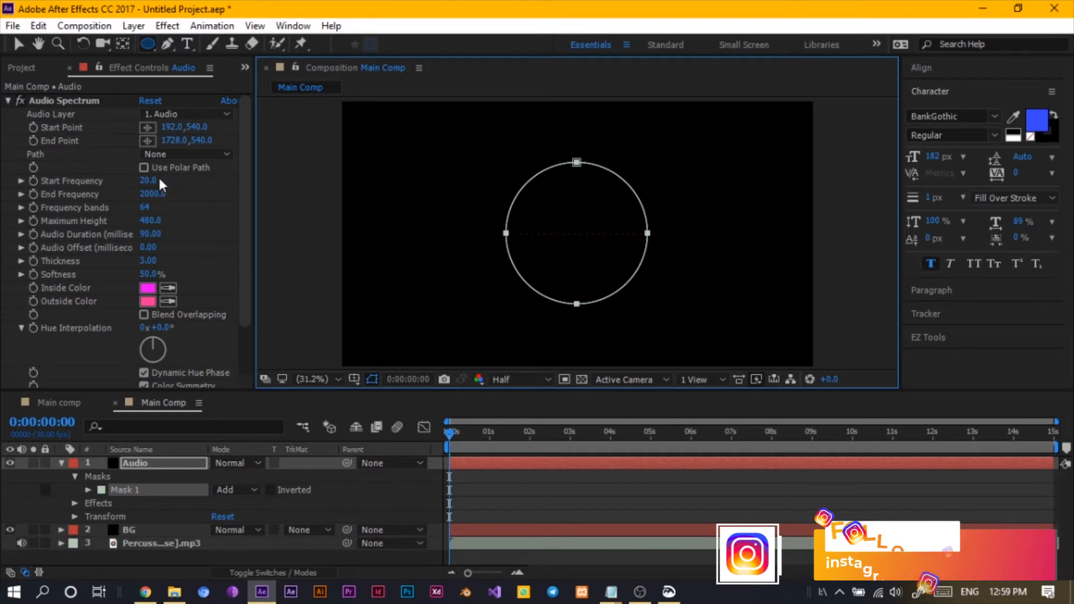
- Set the Audio Spectrum's audio layer to the Percussion Show MP3 and its path to Mask 1
left_click(157, 115)
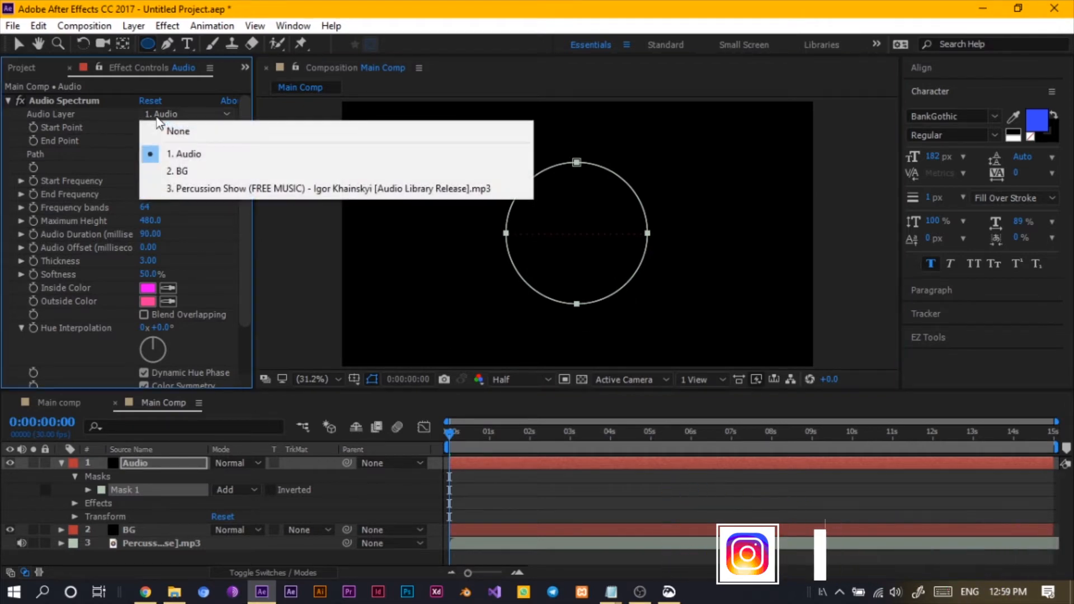
left_click(185, 189)
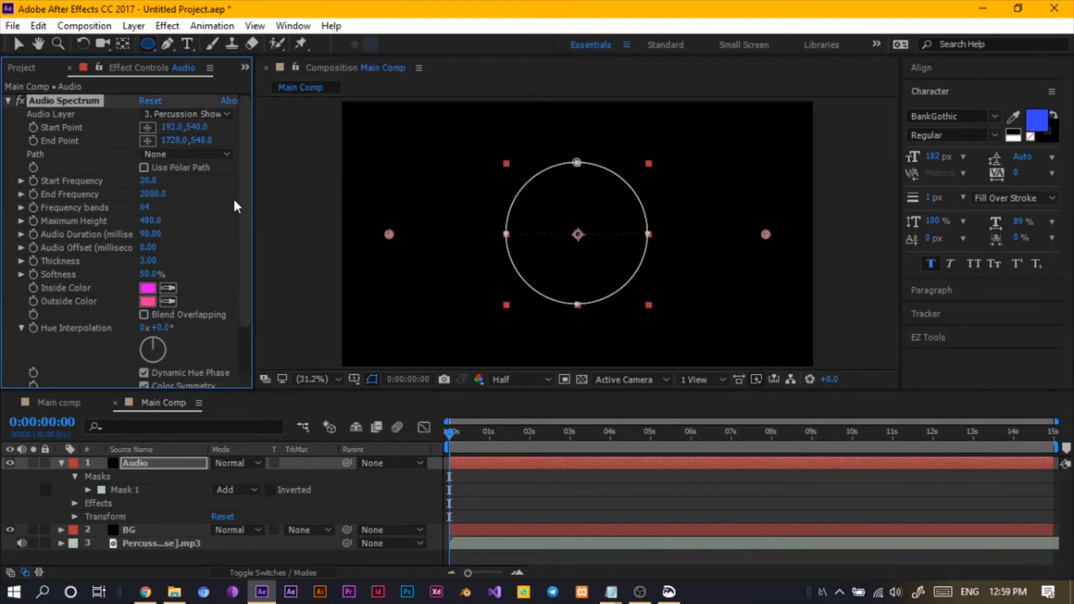
left_click(185, 155)
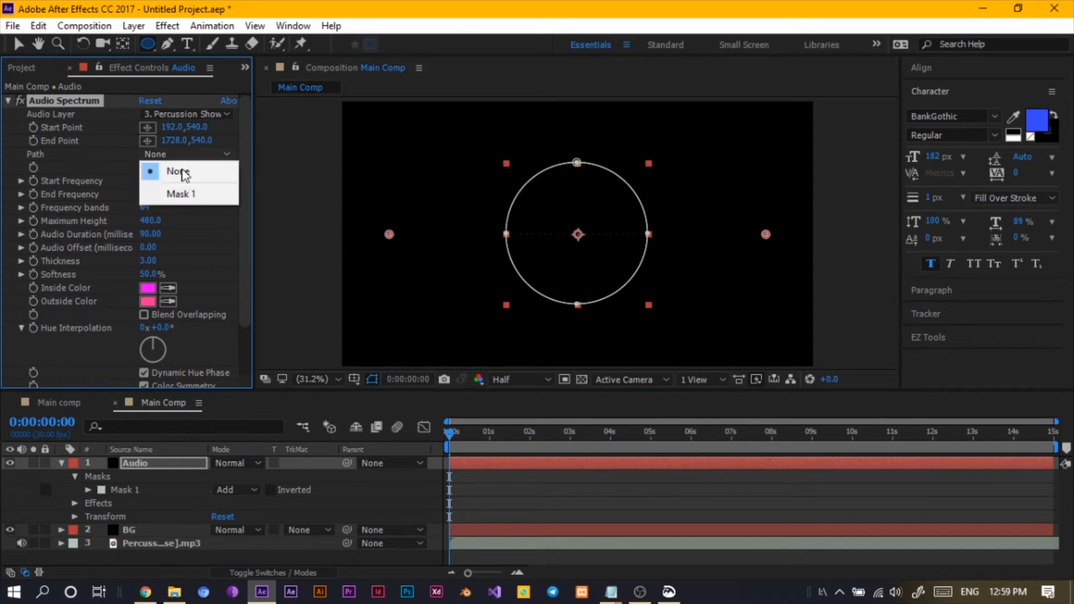
left_click(204, 191)
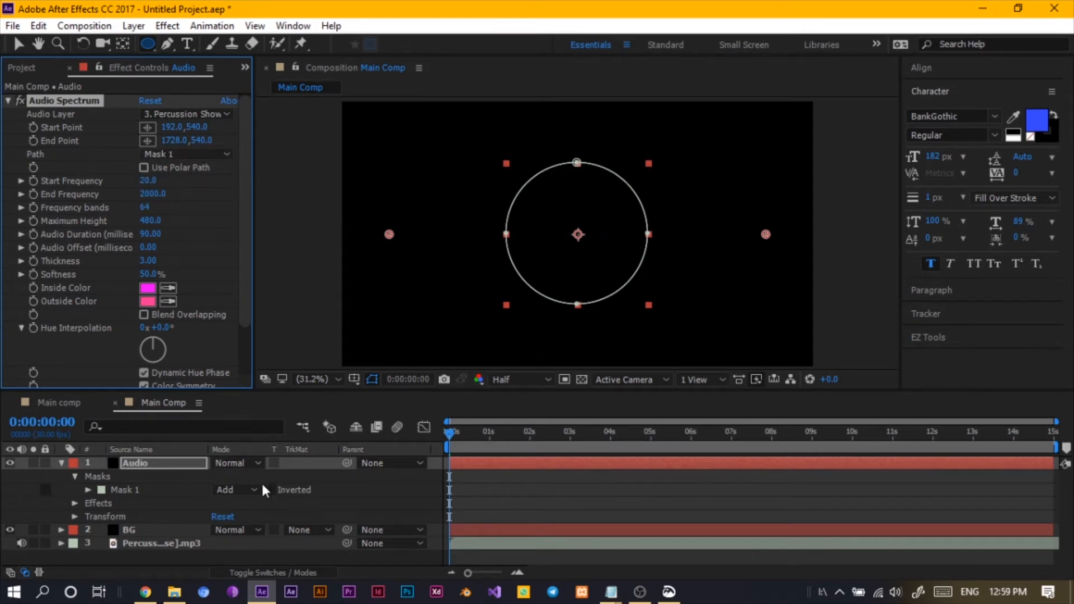
- Set Mask 1's mode to None
left_click(244, 495)
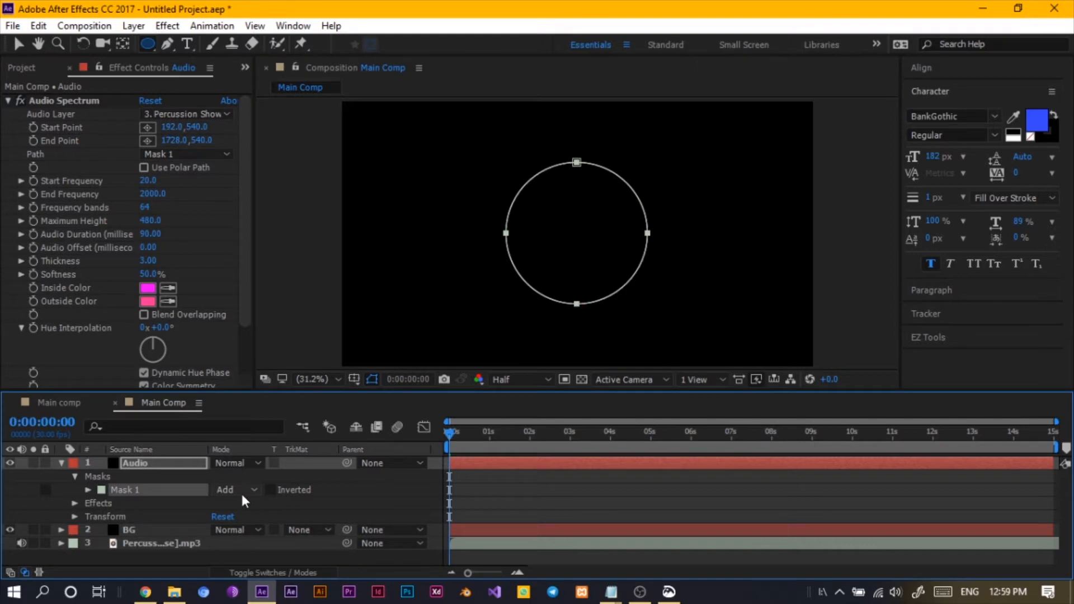
left_click(243, 493)
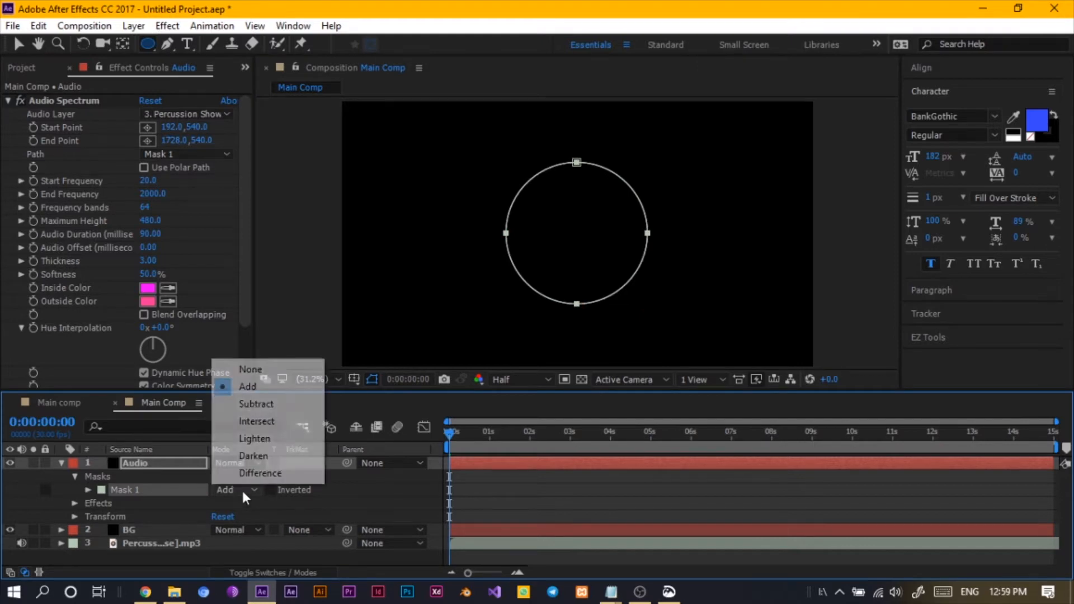
left_click(265, 370)
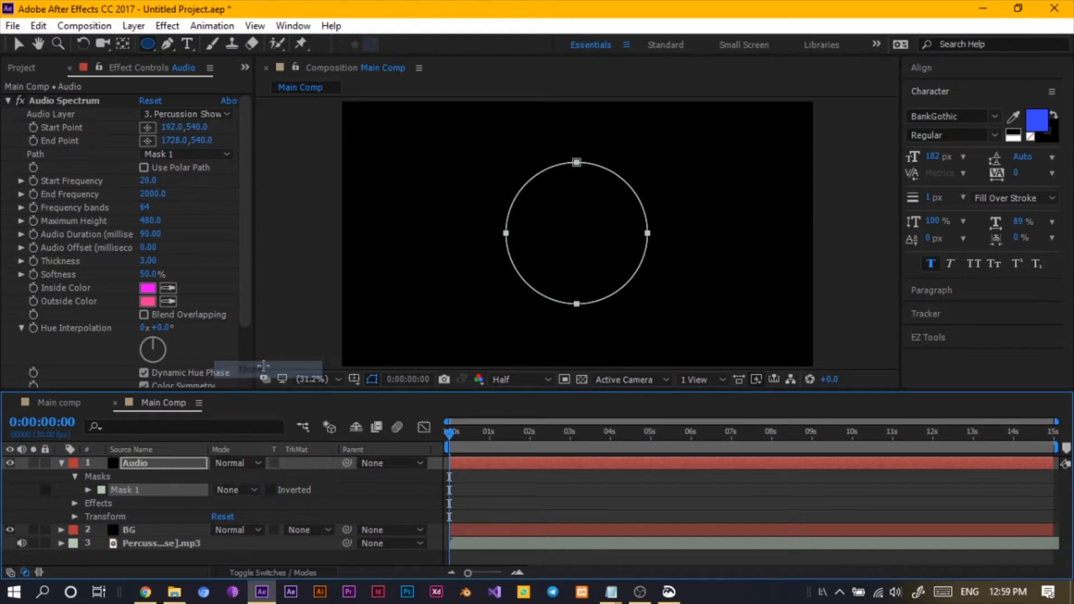
- Set both the Inside Color and Outside Color of the Audio Spectrum to white FFFFFF
left_click(338, 498)
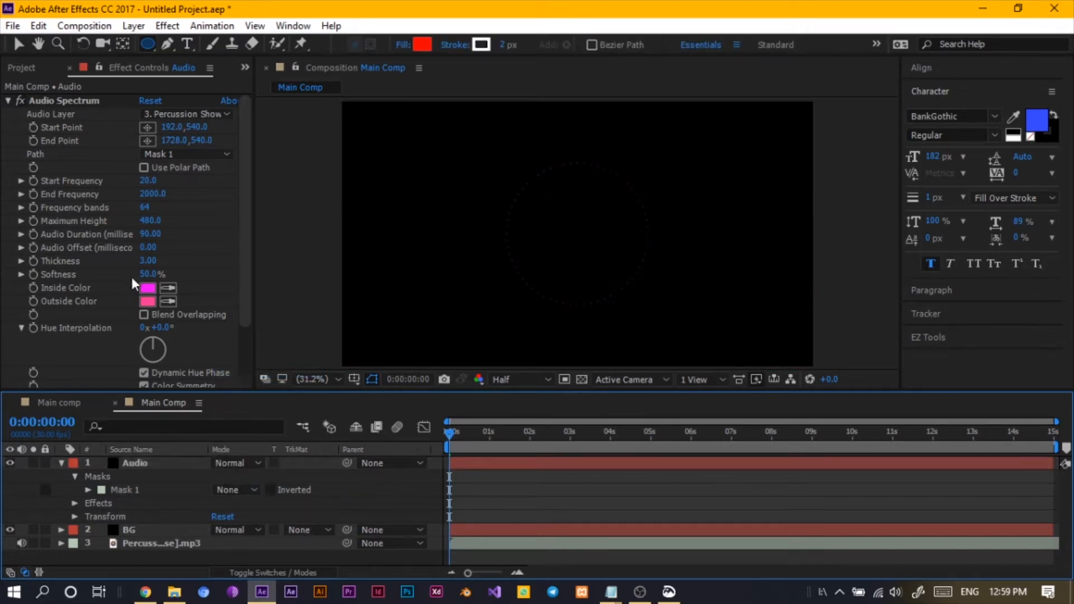
left_click(147, 288)
type("FFFFFF")
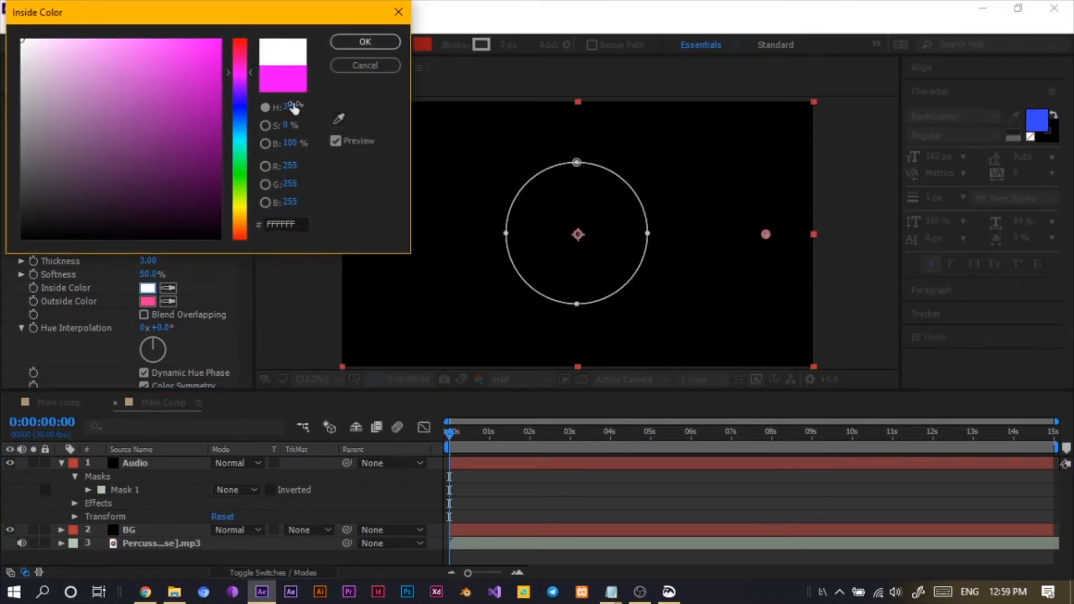
left_click(358, 41)
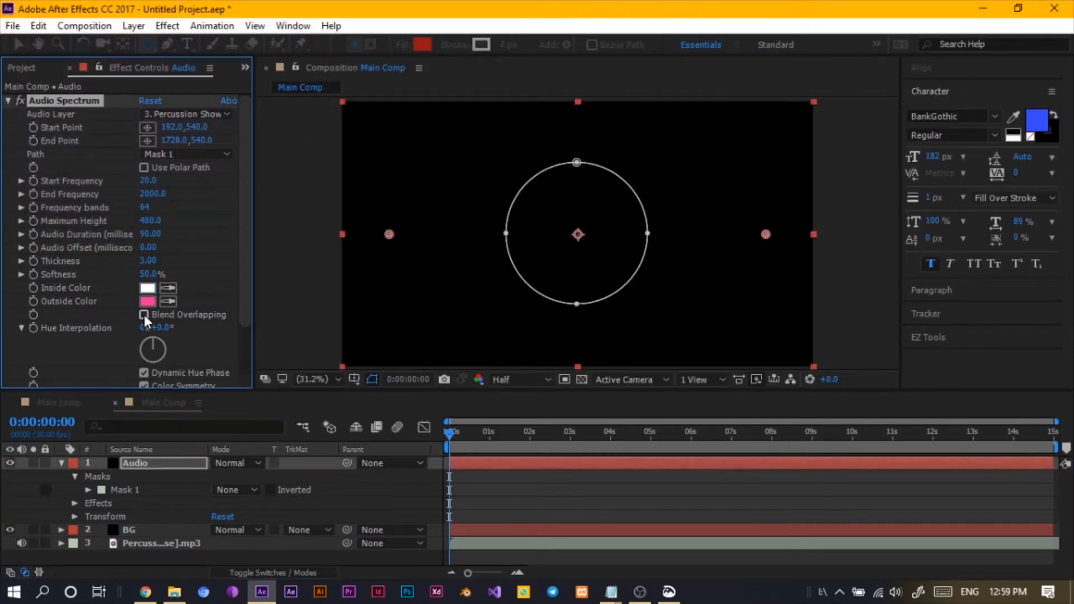
left_click(148, 301)
type("FFFFFF")
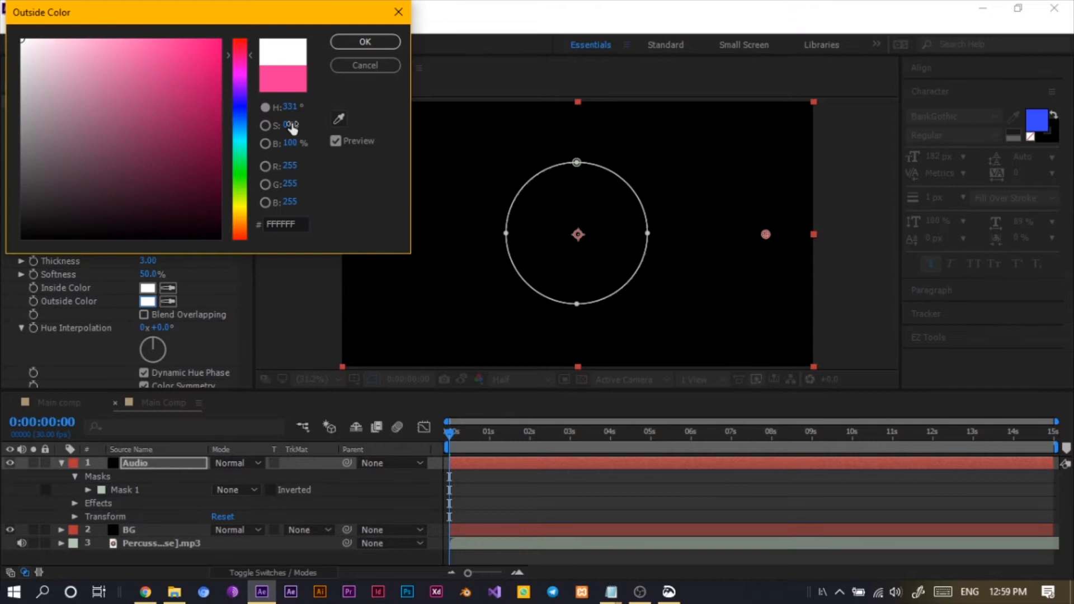
left_click(360, 44)
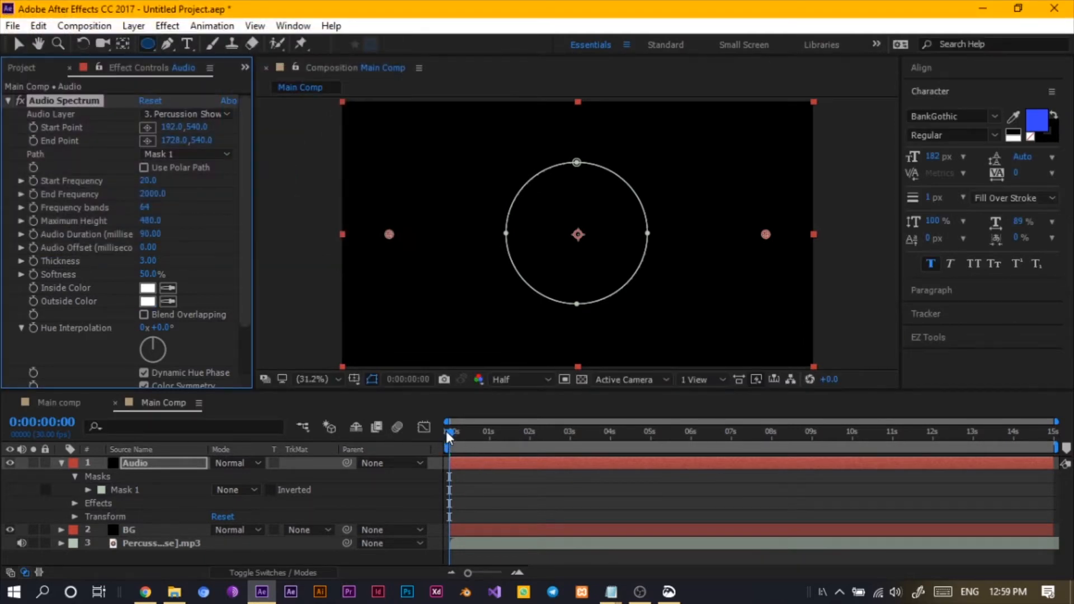
- Scrub the playhead forward to preview the spectrum around the circle
left_click_drag(446, 431, 511, 438)
left_click(374, 381)
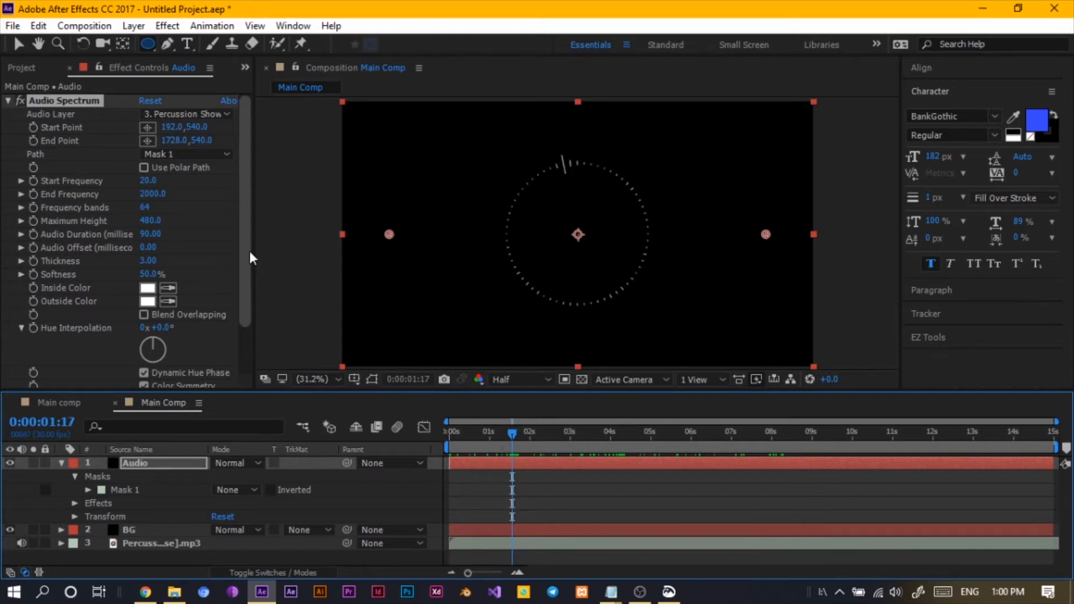
- Try the Analog lines and Analog dots display options, then return the display to Digital
left_click_drag(250, 251, 240, 342)
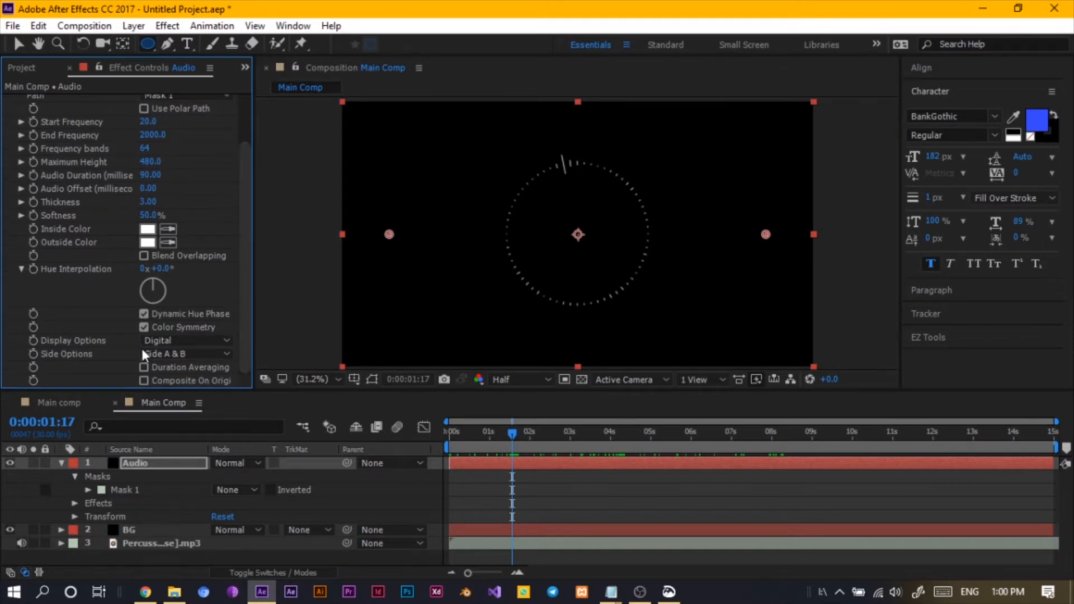
left_click(162, 341)
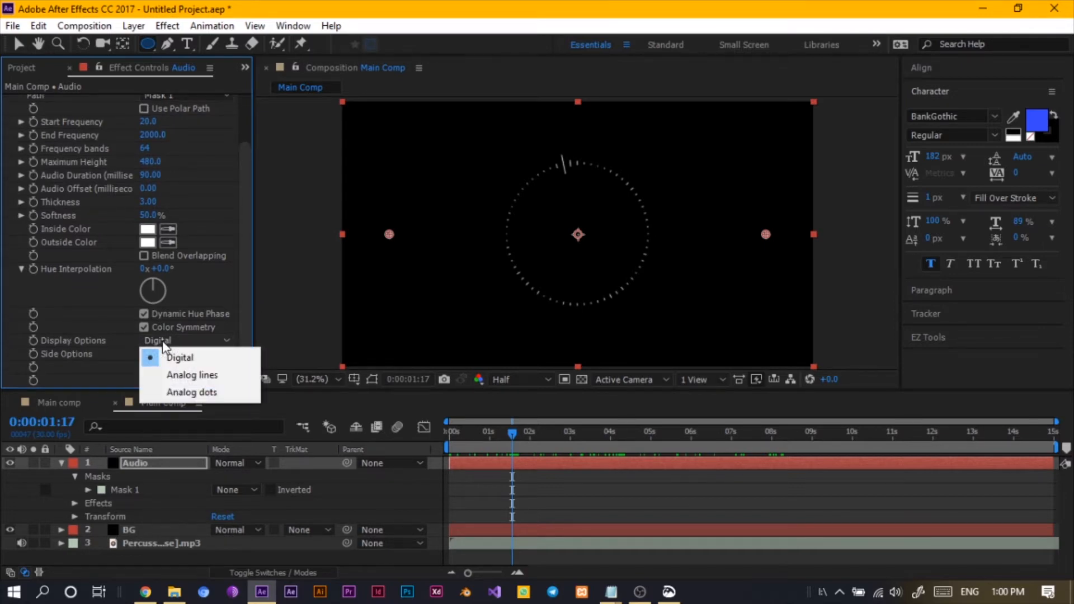
left_click(200, 377)
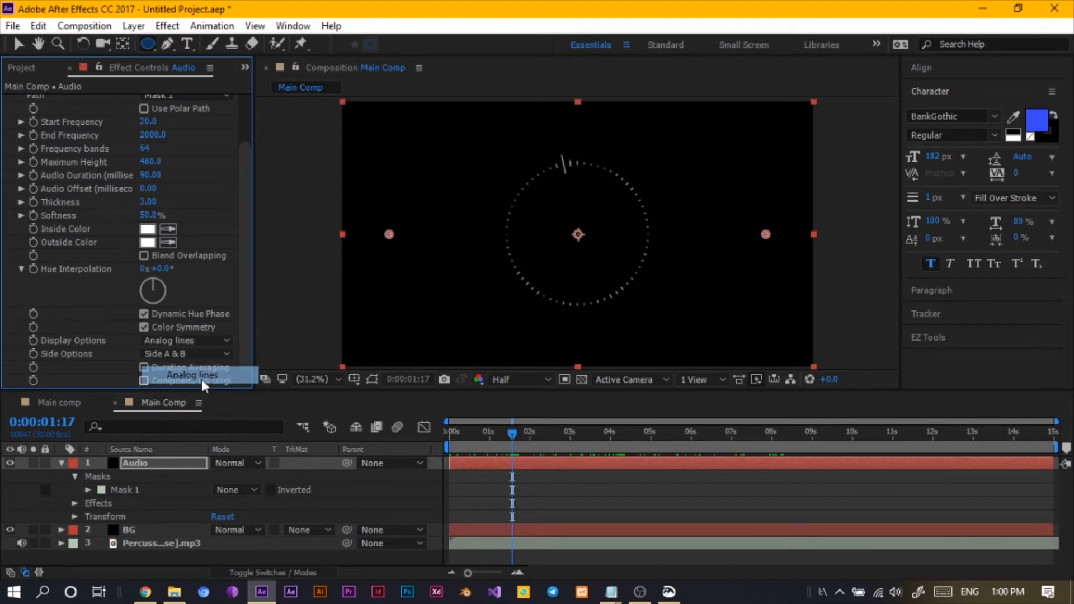
left_click(186, 342)
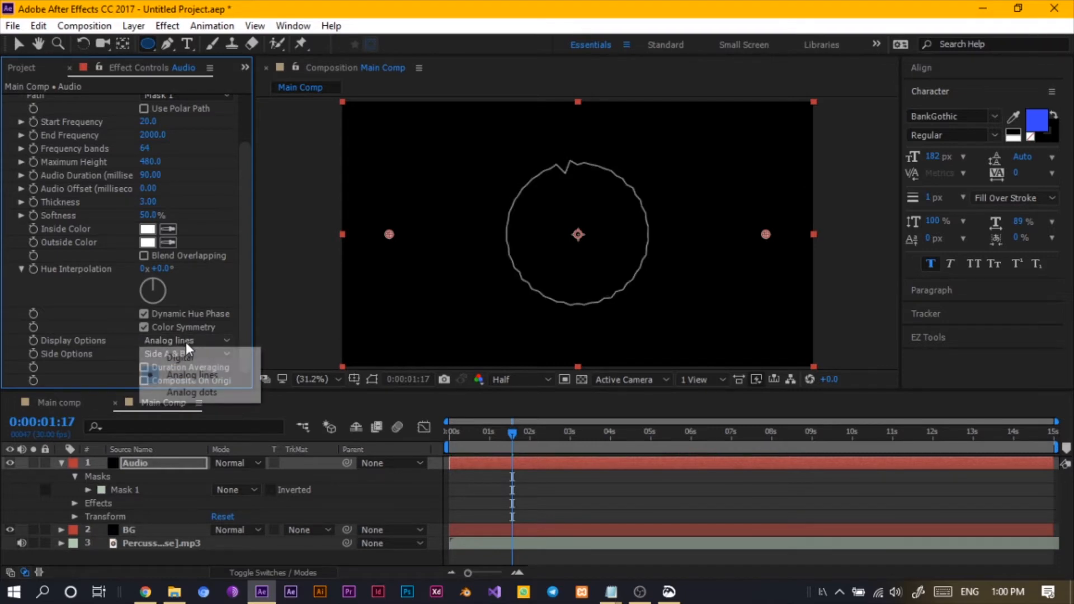
left_click(192, 391)
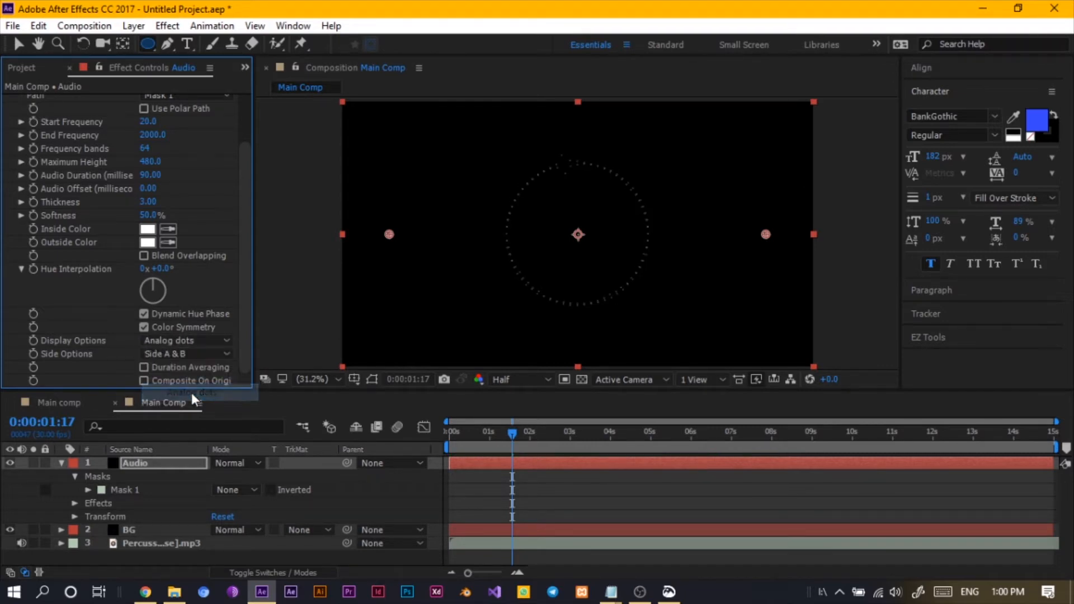
left_click(182, 354)
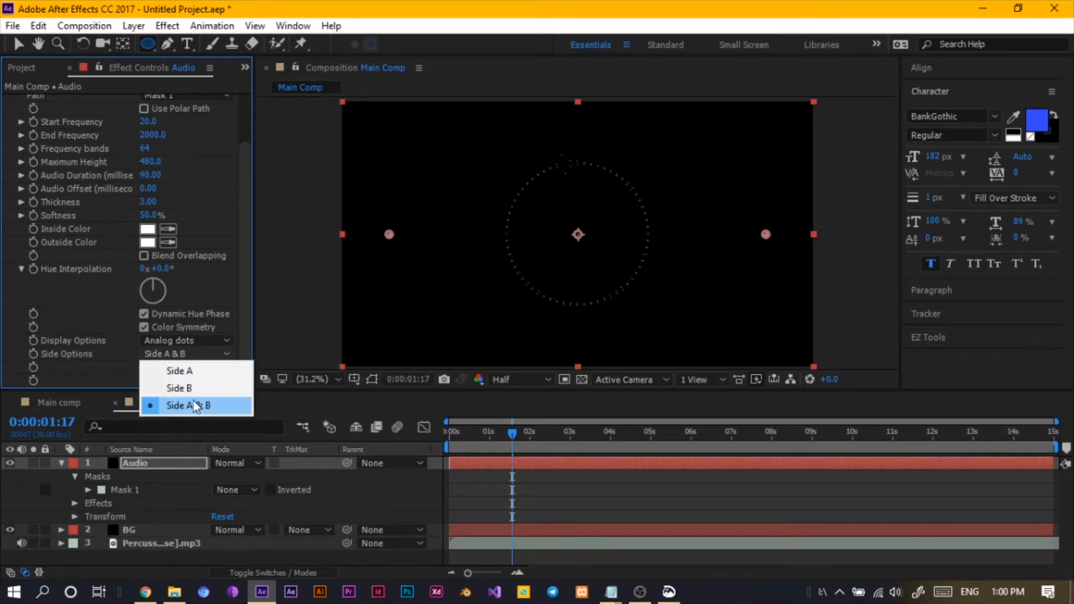
left_click(179, 340)
left_click(179, 339)
left_click(183, 363)
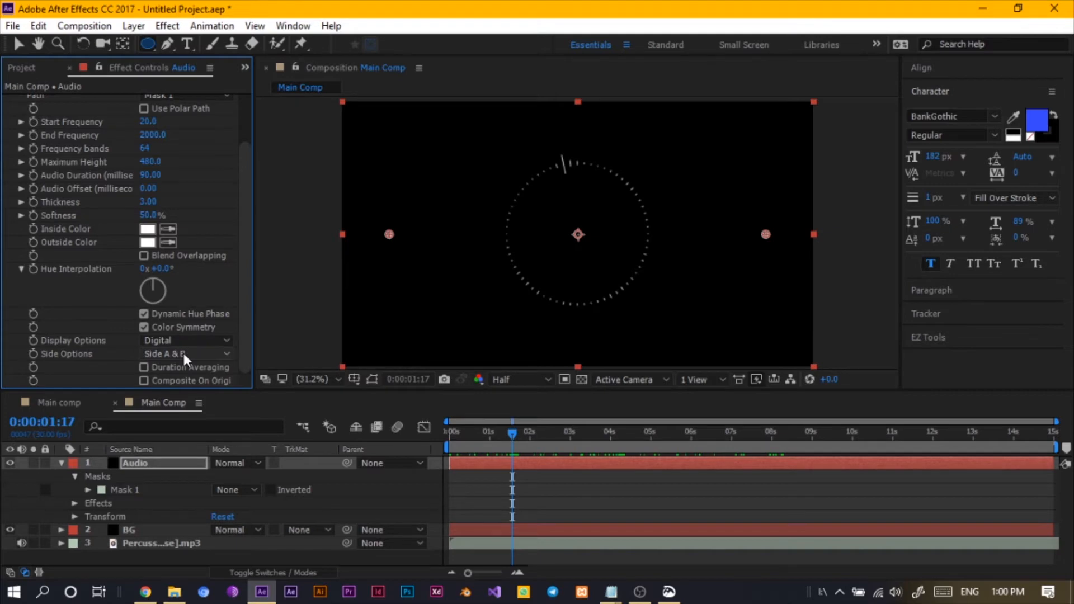
- Compare the Side Options choices, set them to Side B, and scrub forward to preview
left_click(184, 354)
left_click(198, 372)
left_click(185, 351)
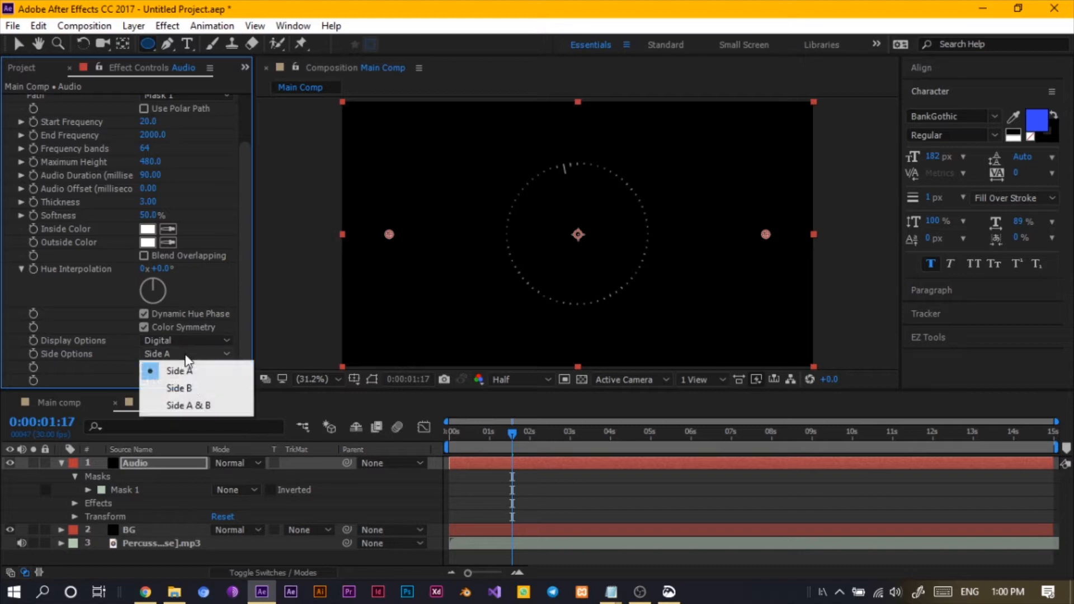
left_click(192, 386)
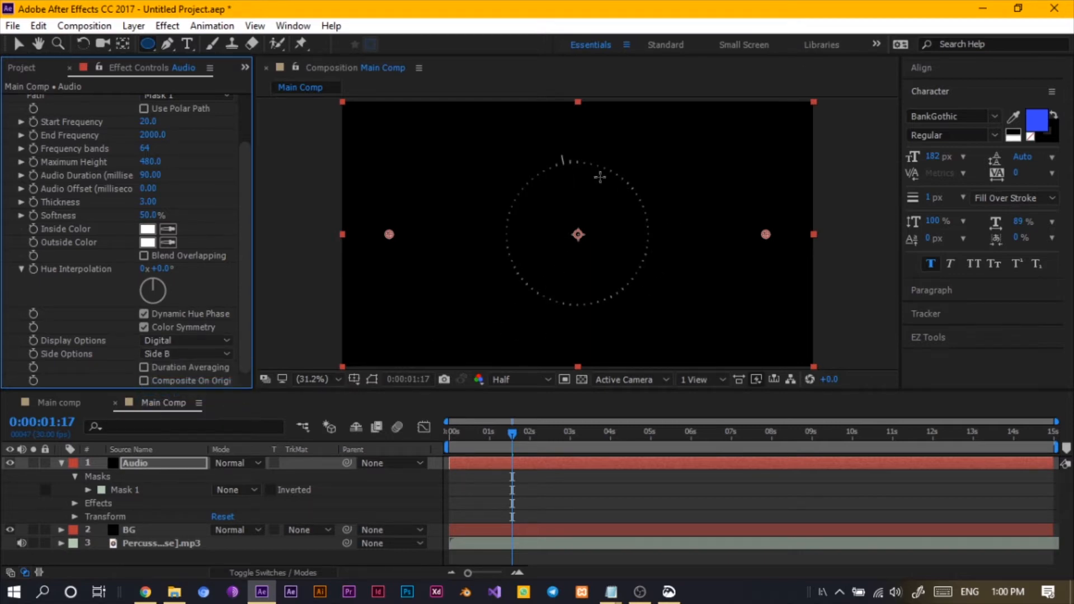
left_click(192, 350)
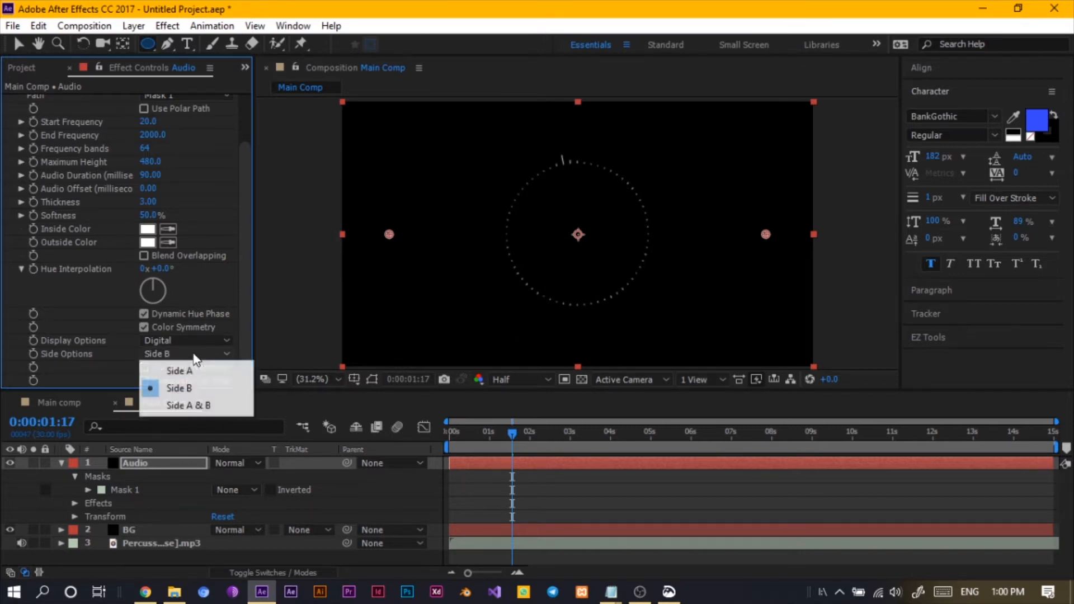
left_click(202, 412)
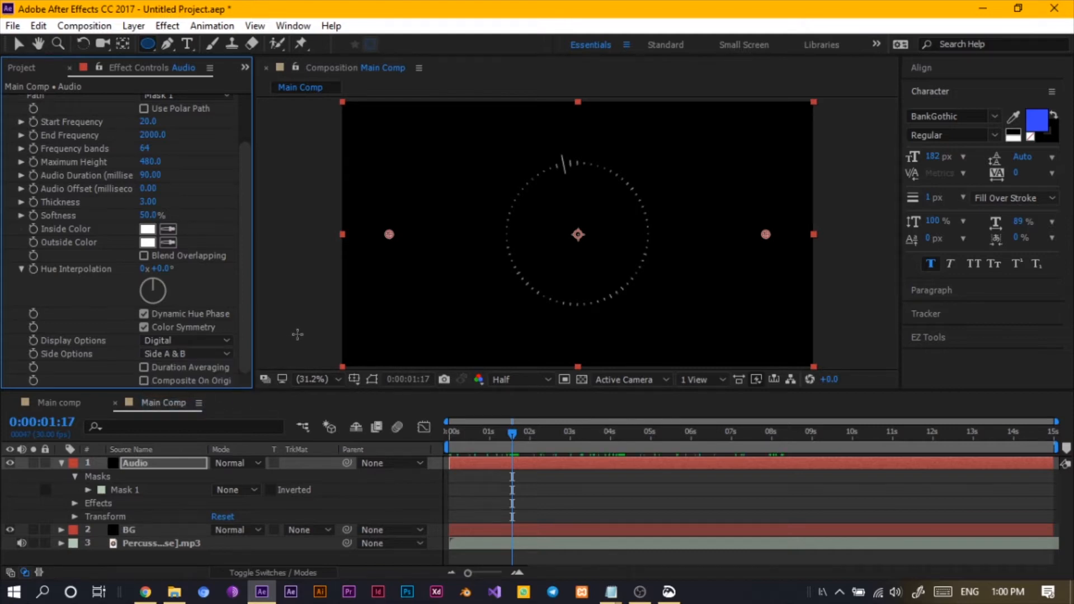
left_click(179, 358)
left_click(191, 386)
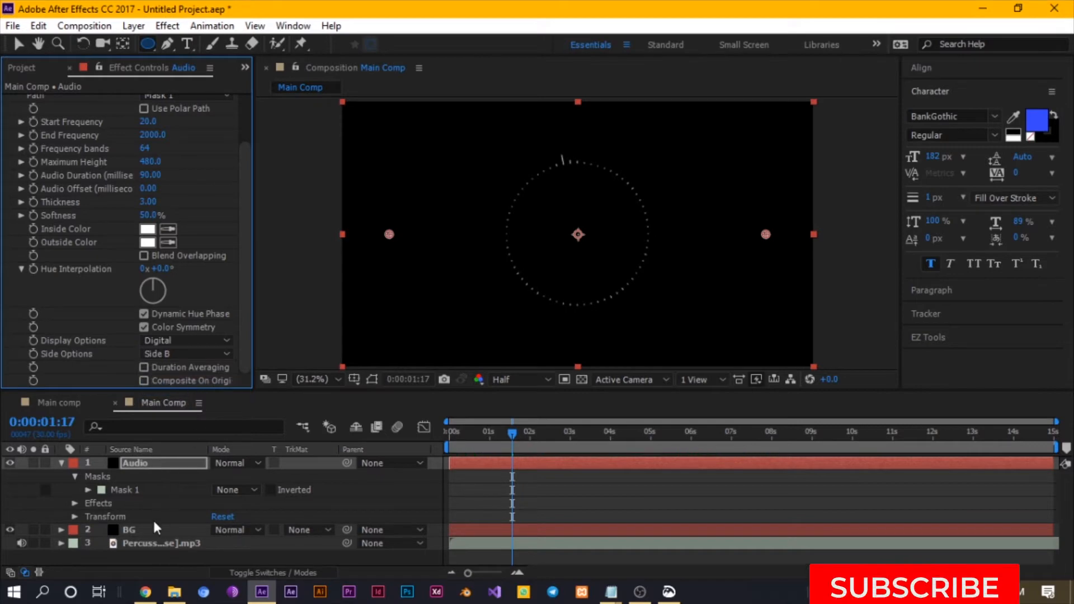
left_click_drag(514, 436, 676, 453)
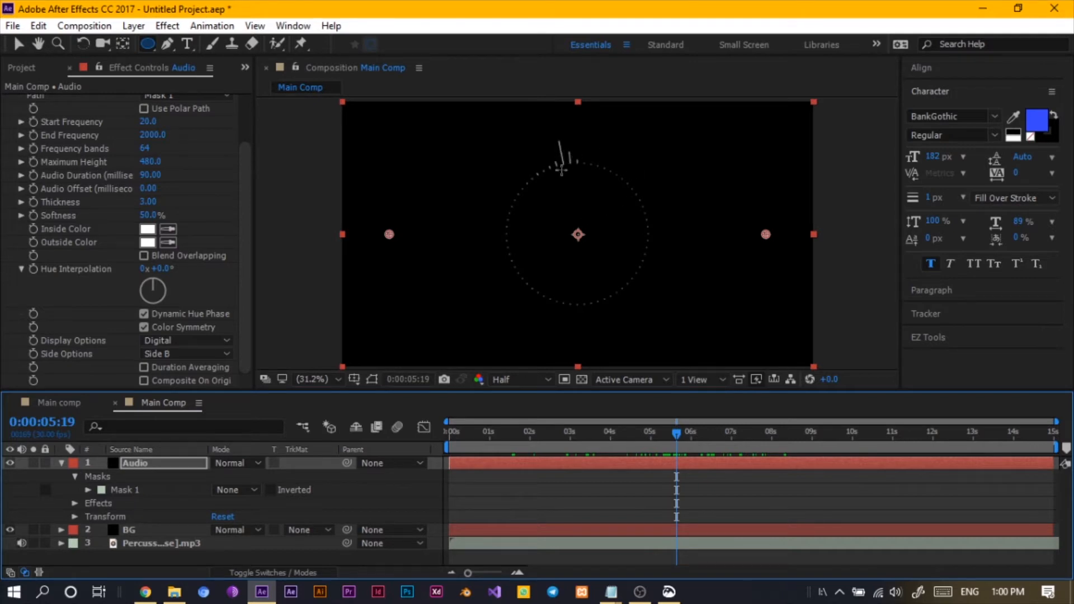
- Scrub the playhead forward to about 4 seconds to preview the spectrum around the circle
left_click(569, 446)
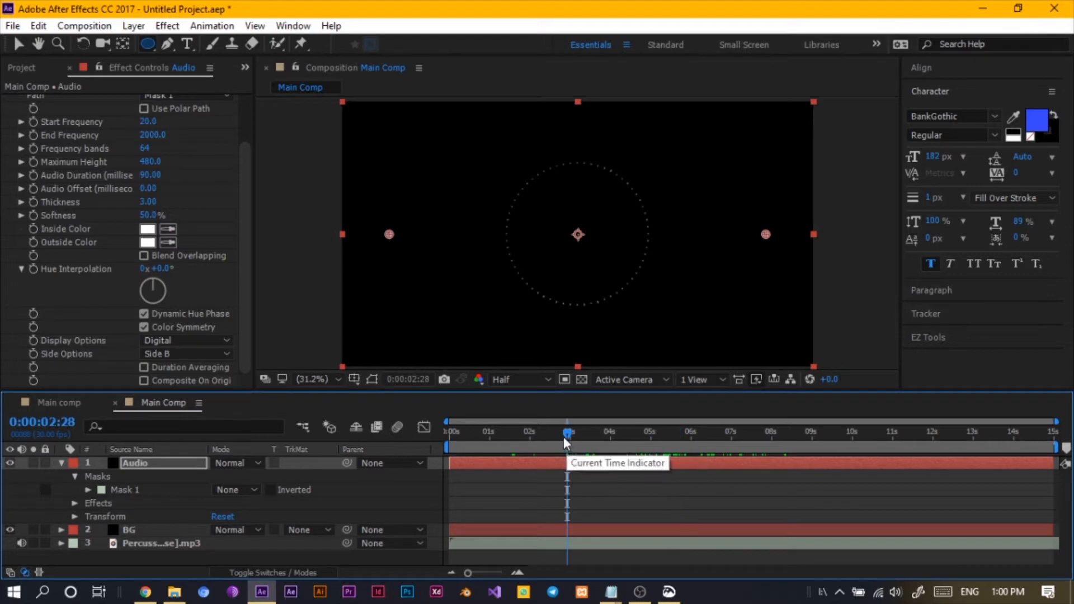
left_click_drag(567, 440, 613, 442)
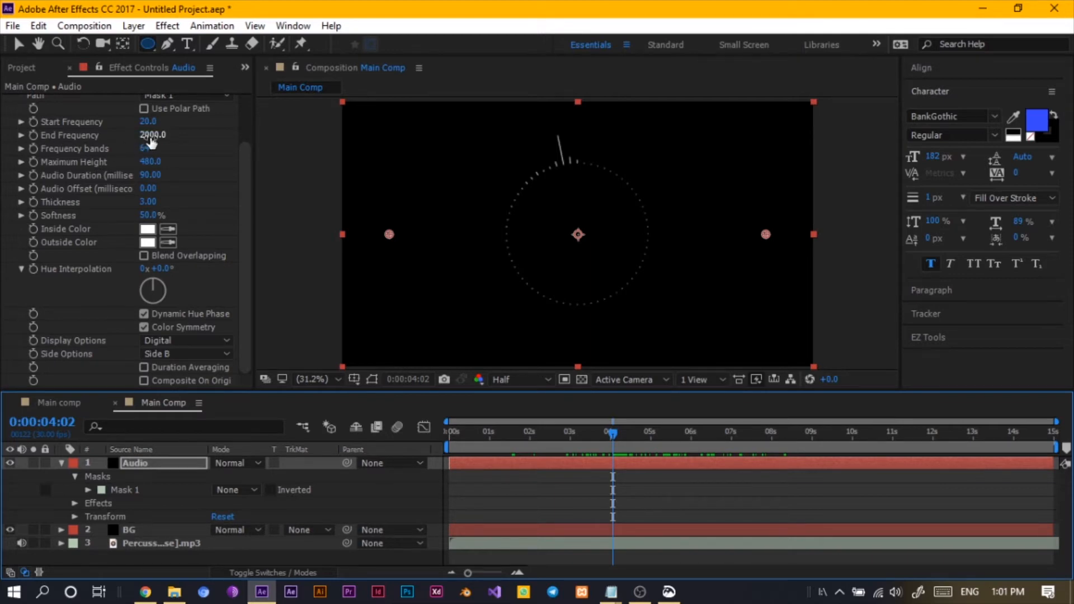
- Set the Audio Spectrum End Frequency to 121 and Start Frequency to 110
left_click_drag(150, 142, 18, 151)
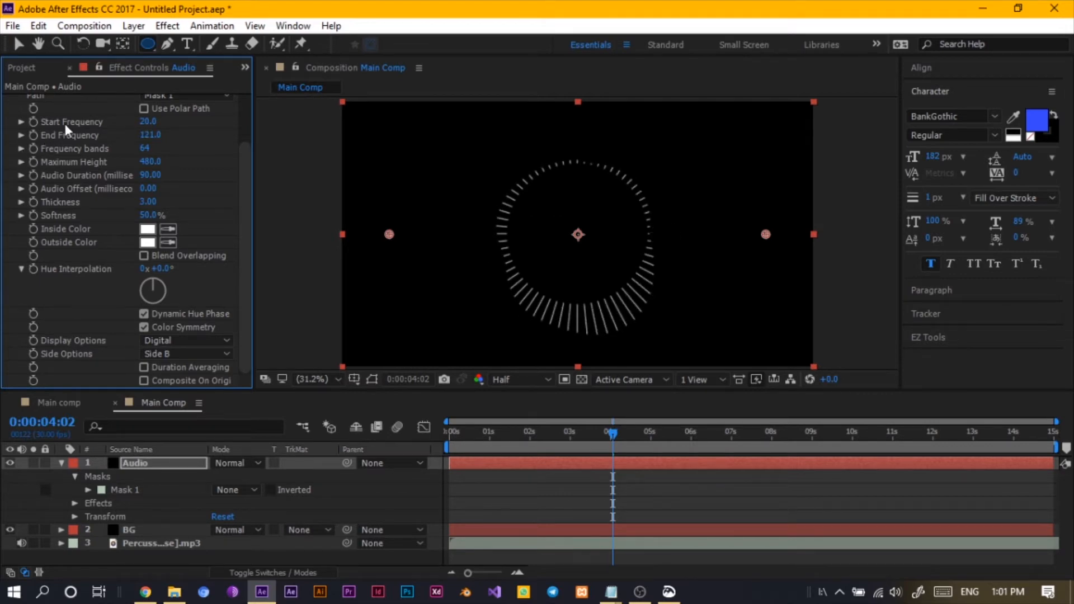
left_click_drag(148, 121, 160, 127)
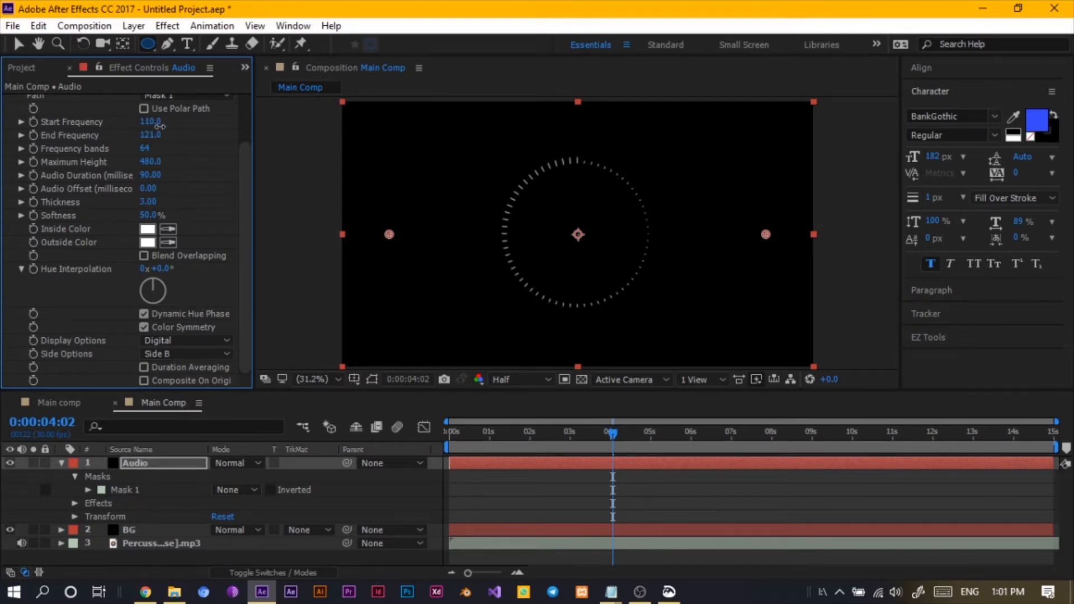
- Scrub back to about 3.7 seconds and set Frequency bands to 237
left_click_drag(613, 448, 598, 409)
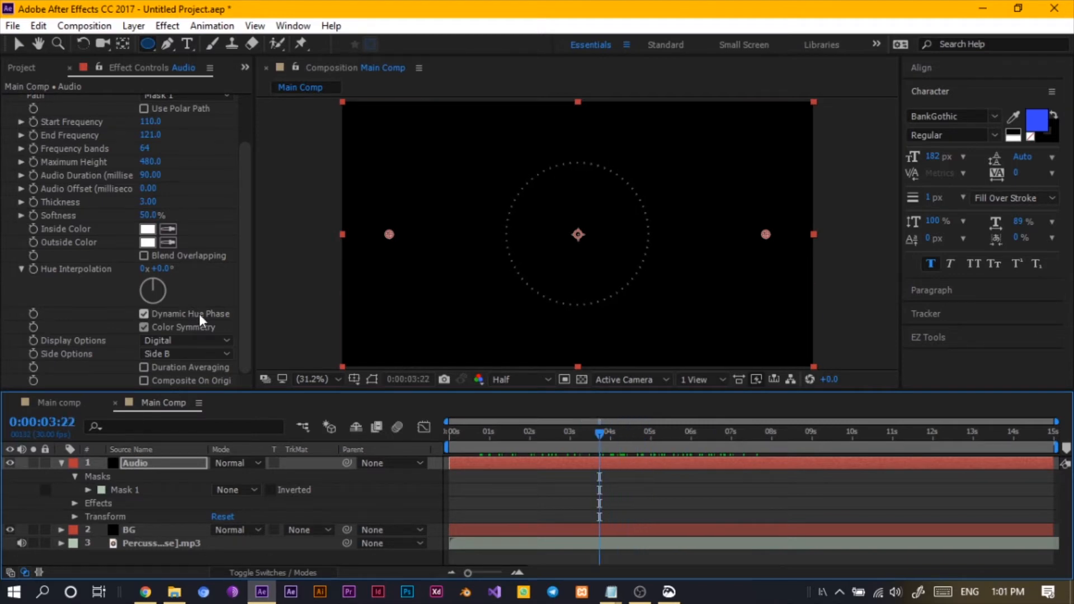
left_click(57, 159)
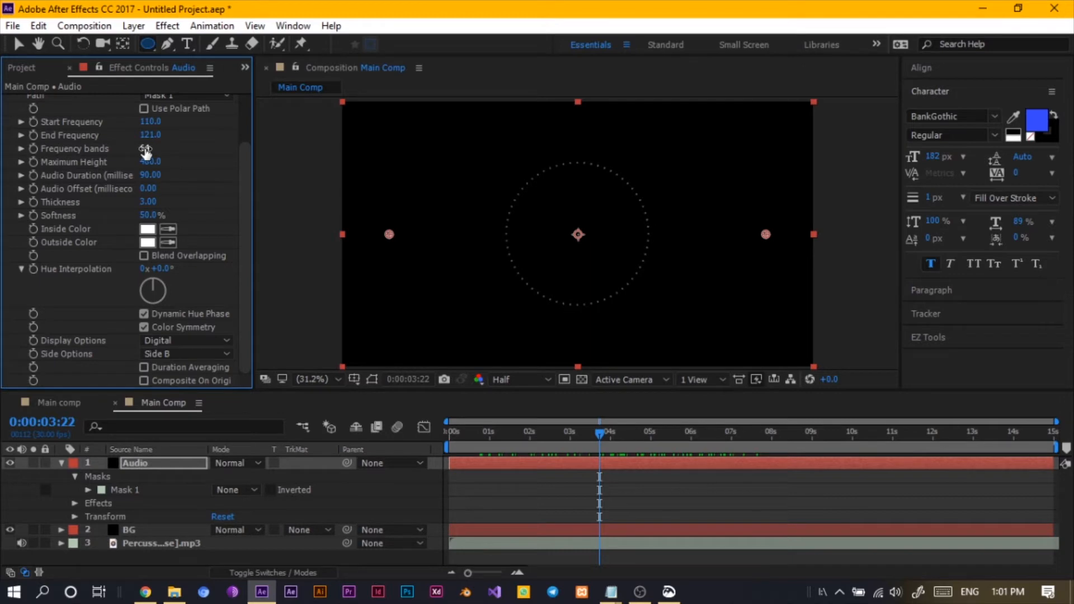
left_click_drag(153, 154, 263, 179)
- Set the work area end at about 3 seconds and play back a preview of the spectrum
left_click_drag(599, 432, 649, 428)
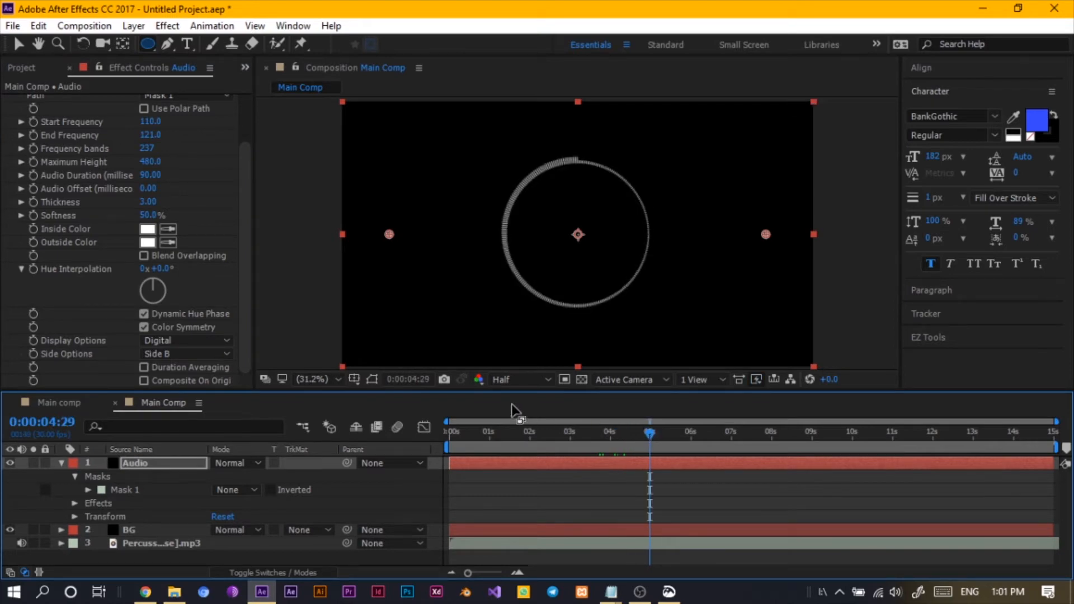
key("space")
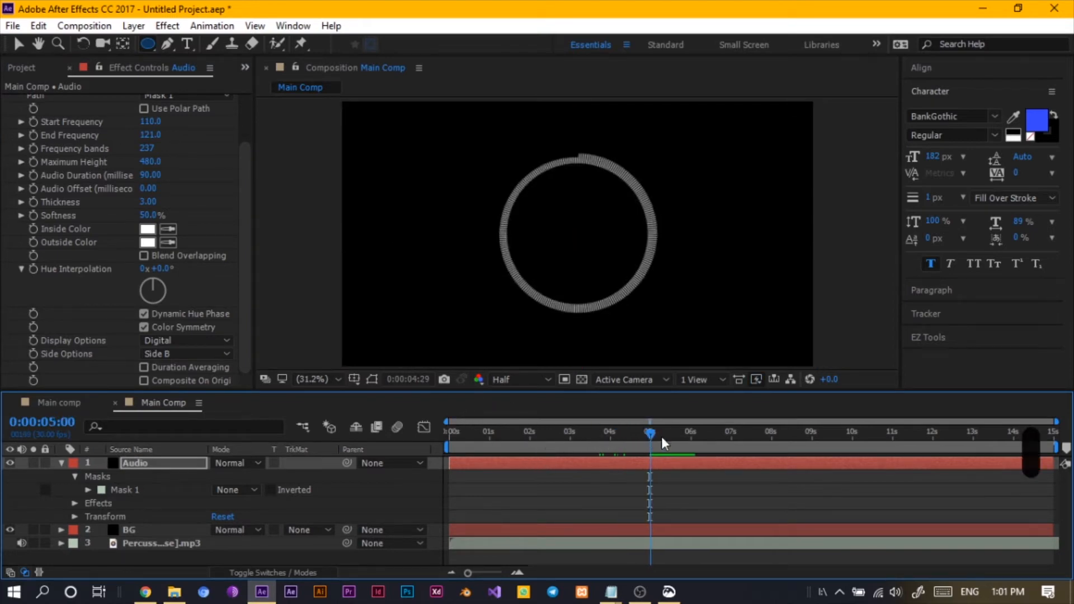
left_click_drag(662, 441, 608, 461)
left_click(21, 544)
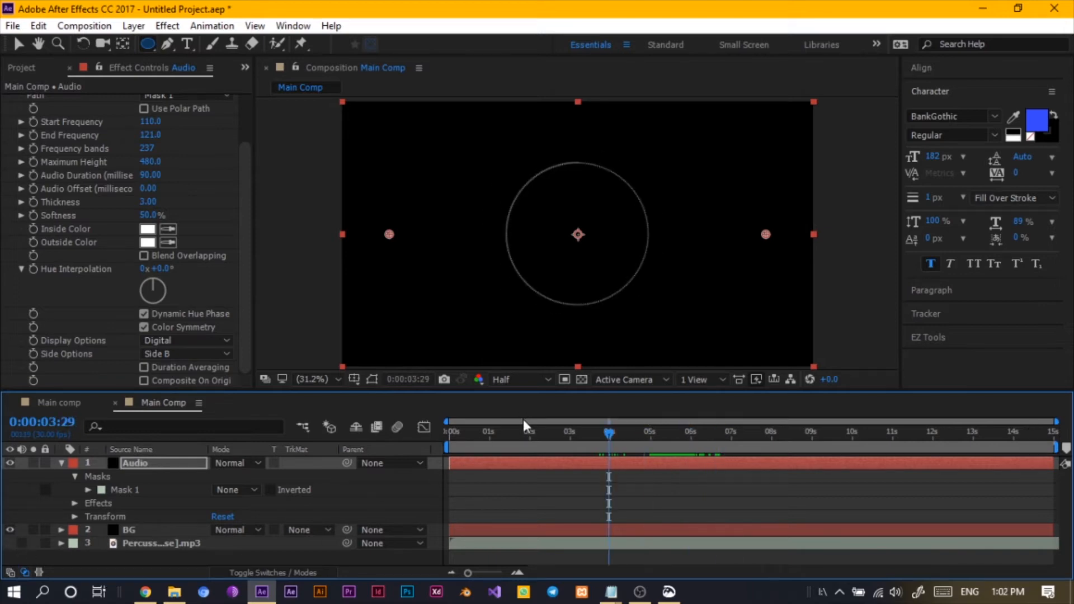
left_click_drag(504, 434, 572, 449)
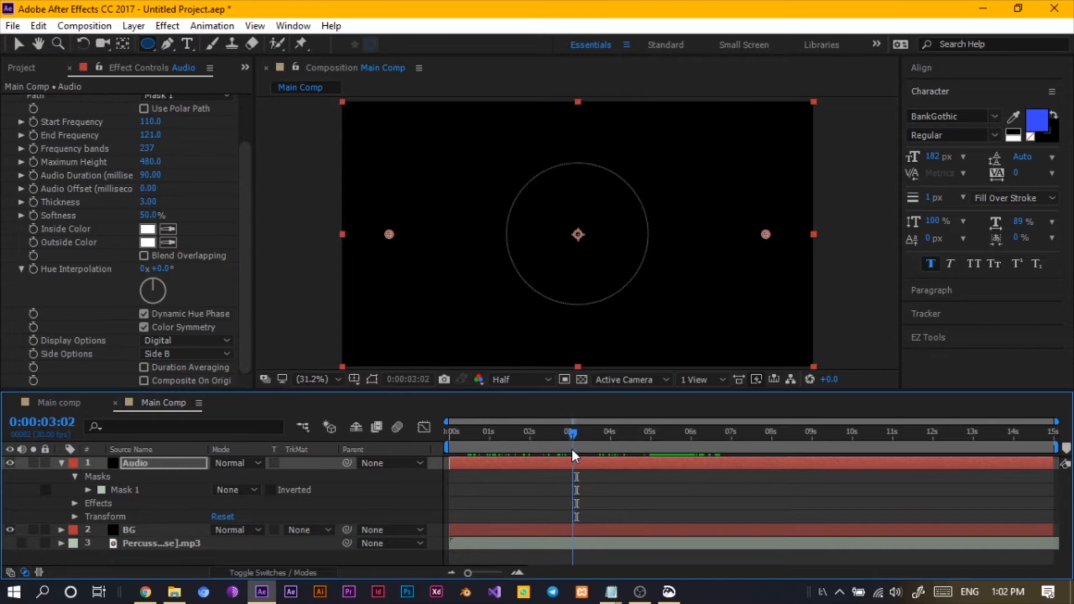
key("n")
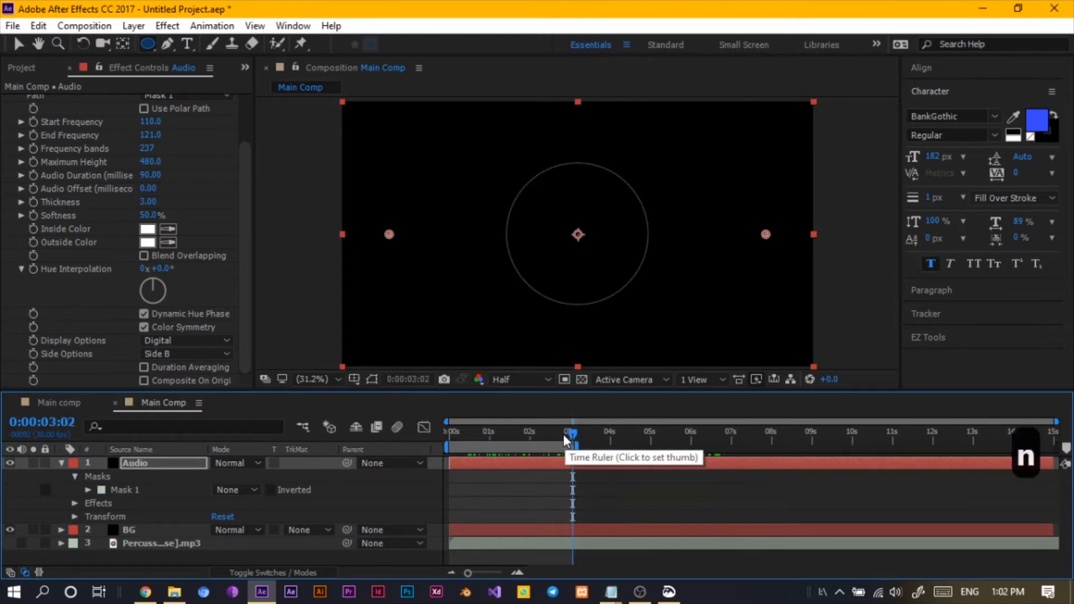
key("space")
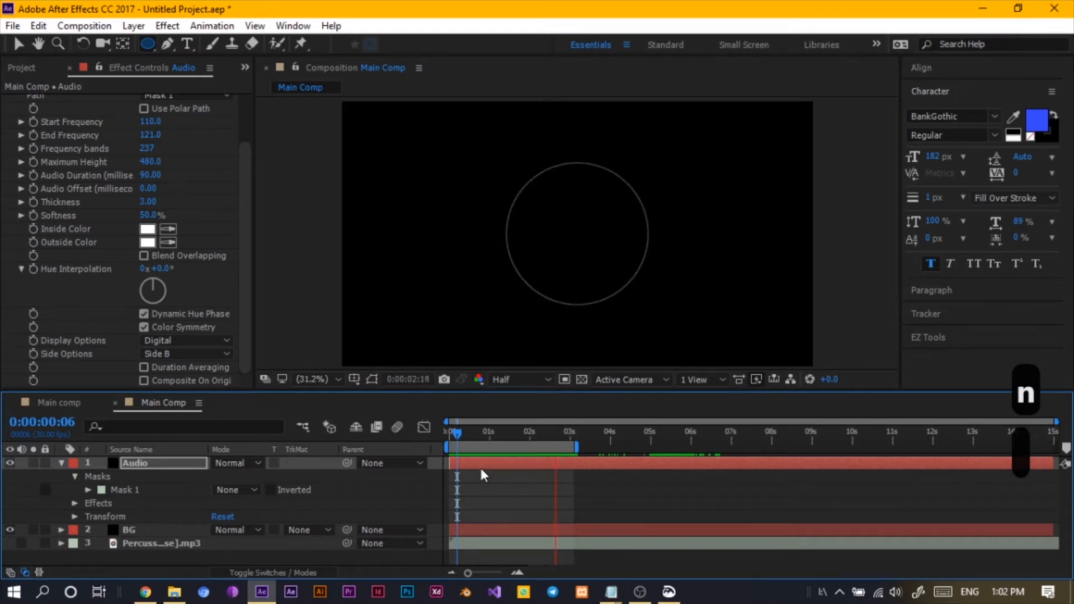
key("space")
- Set the Audio Spectrum Start Frequency to 1 and End Frequency to 101
left_click_drag(497, 434, 538, 440)
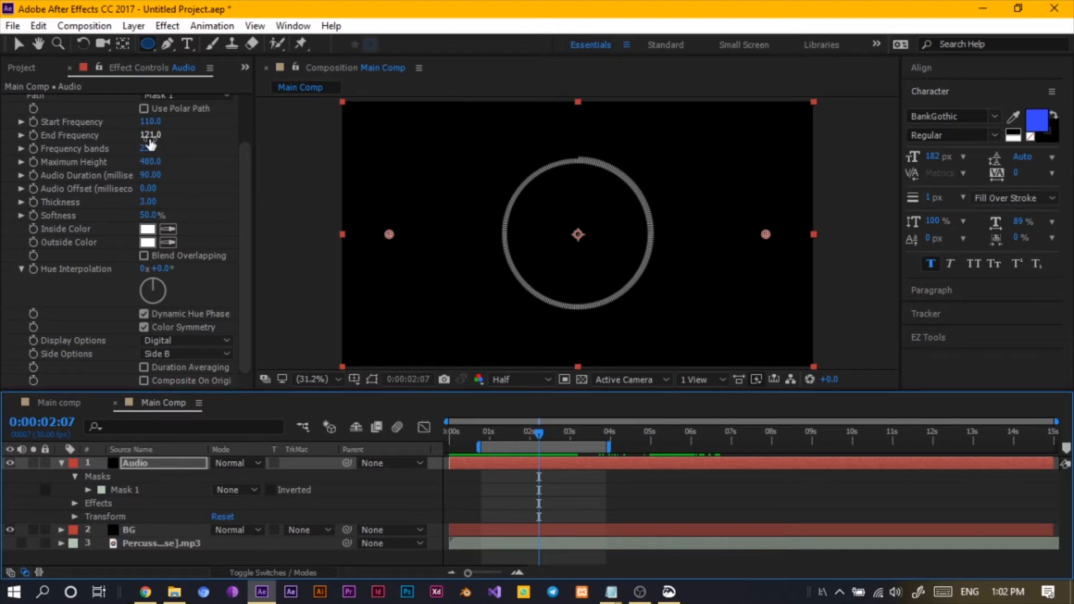
left_click_drag(150, 140, 176, 144)
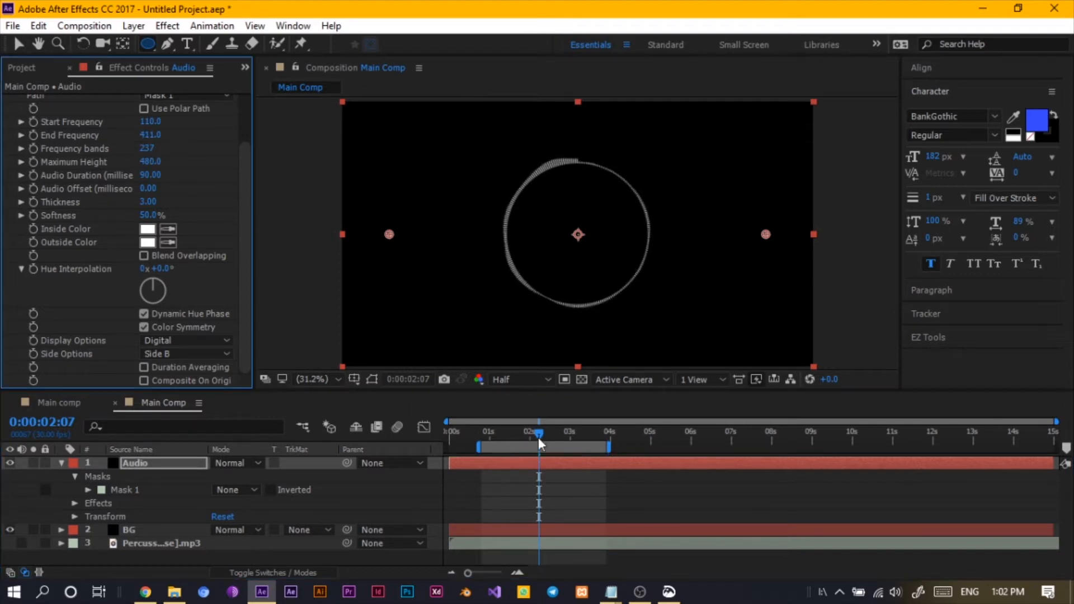
mouse_move(540, 442)
left_mouse_down()
mouse_move(575, 425)
mouse_move(529, 441)
mouse_move(544, 441)
left_mouse_up()
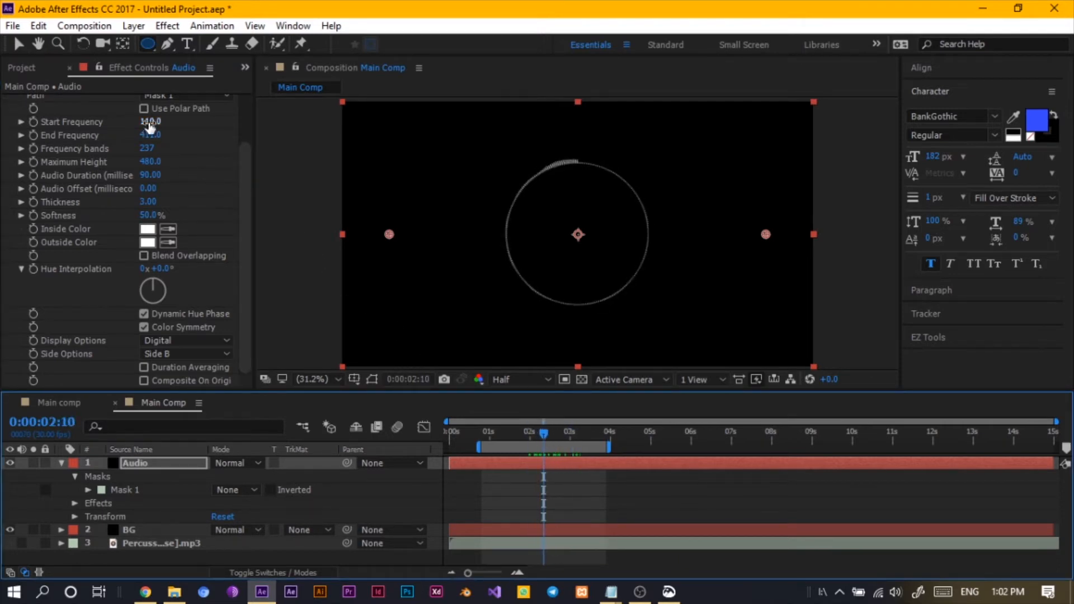
left_click_drag(149, 123, 137, 145)
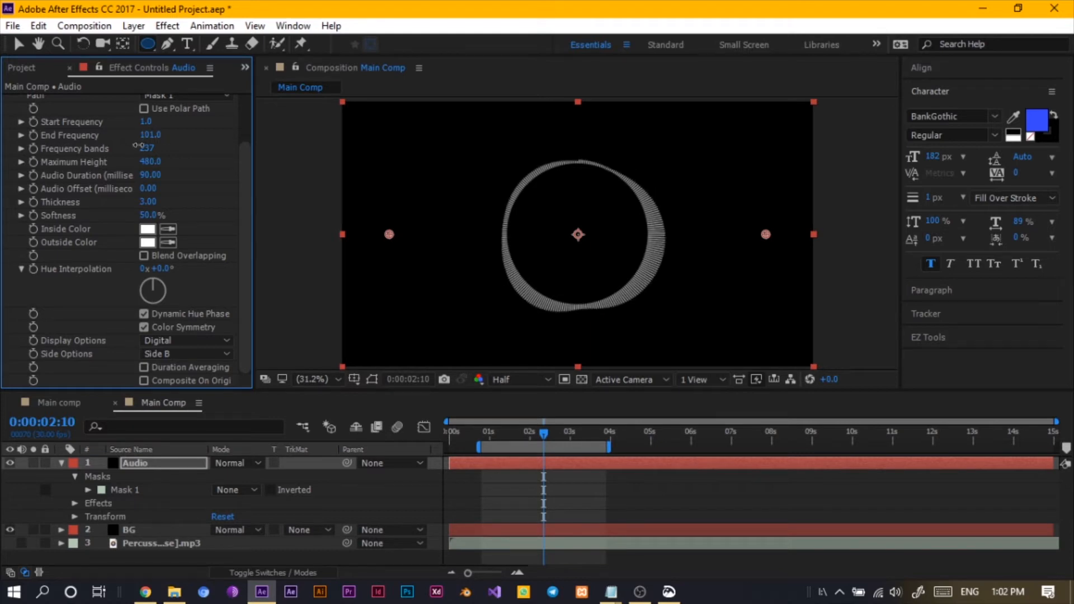
- Scrub to about 1.7 seconds and set the Maximum Height to 200
left_click_drag(545, 435, 515, 444)
left_click_drag(526, 453, 519, 451)
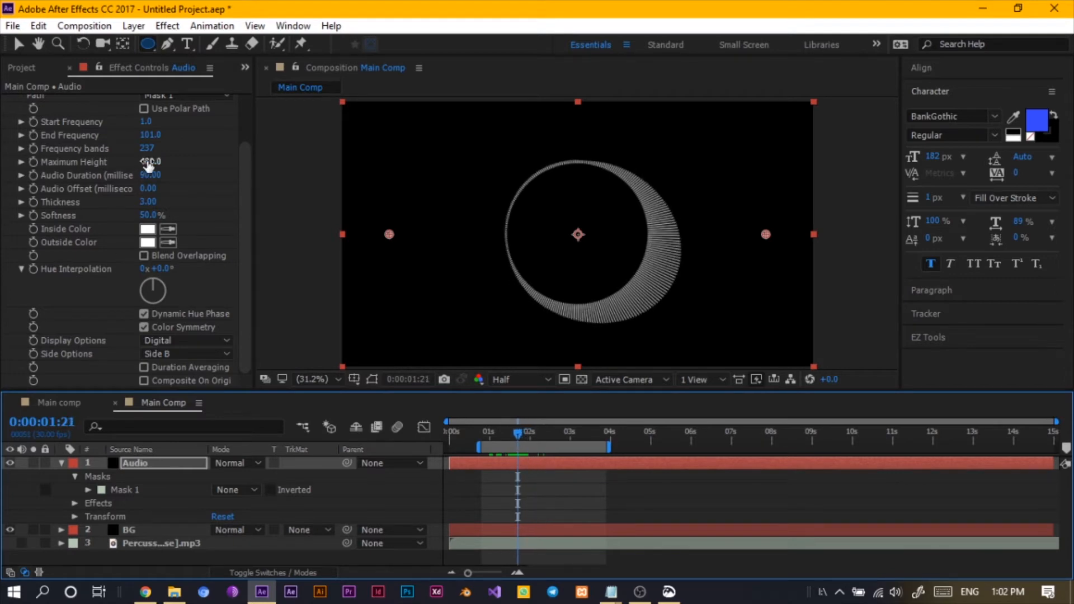
mouse_move(149, 162)
left_mouse_down()
mouse_move(117, 167)
mouse_move(138, 175)
left_mouse_up()
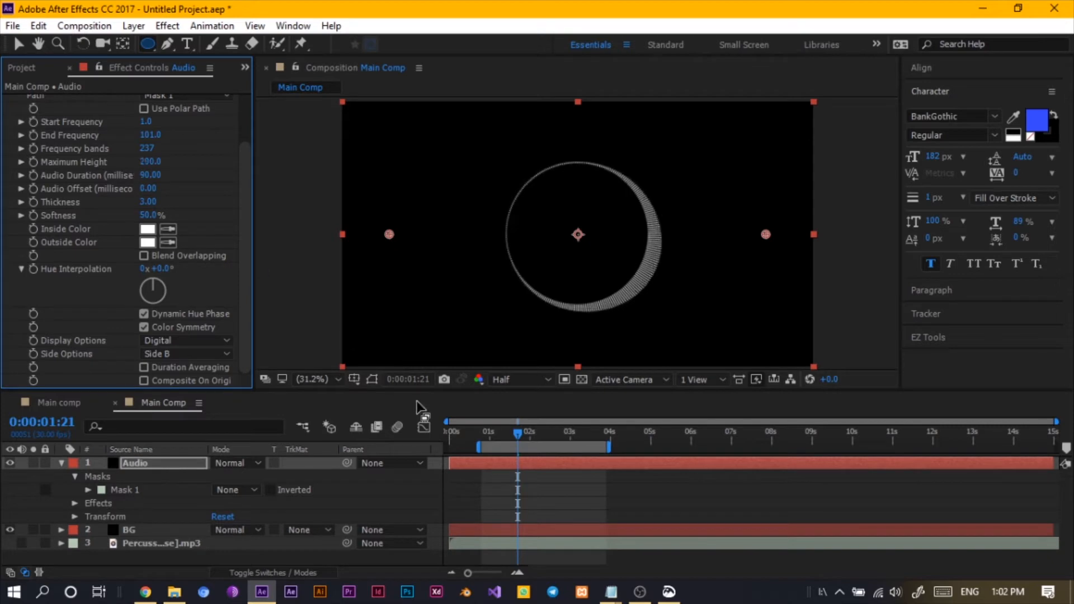
- Shift the work area to span about 2 to 5 seconds and play the spectrum preview repeatedly
left_click_drag(517, 434, 516, 461)
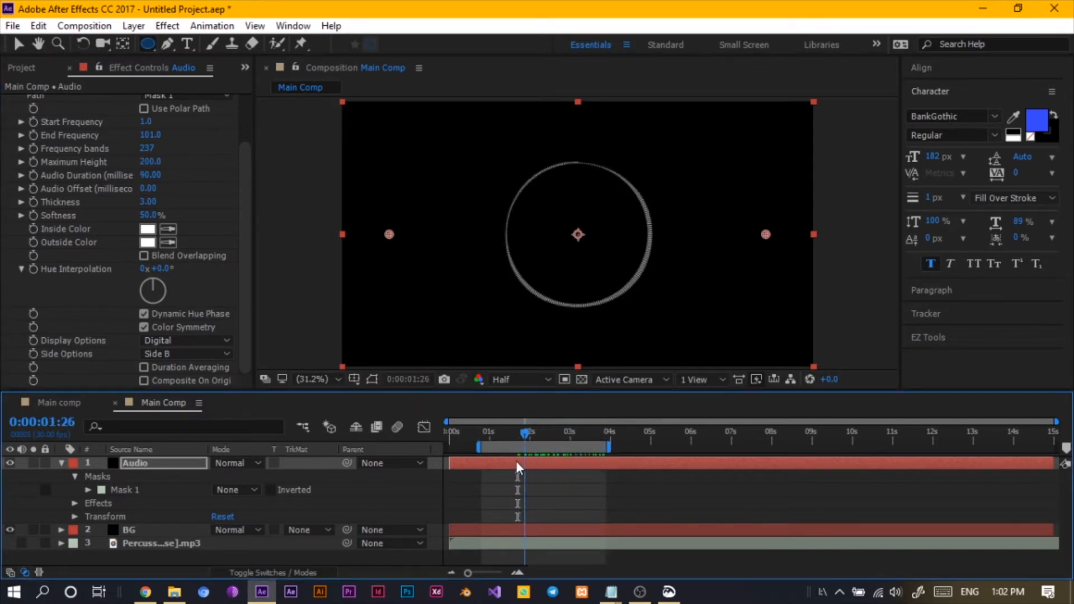
key("space")
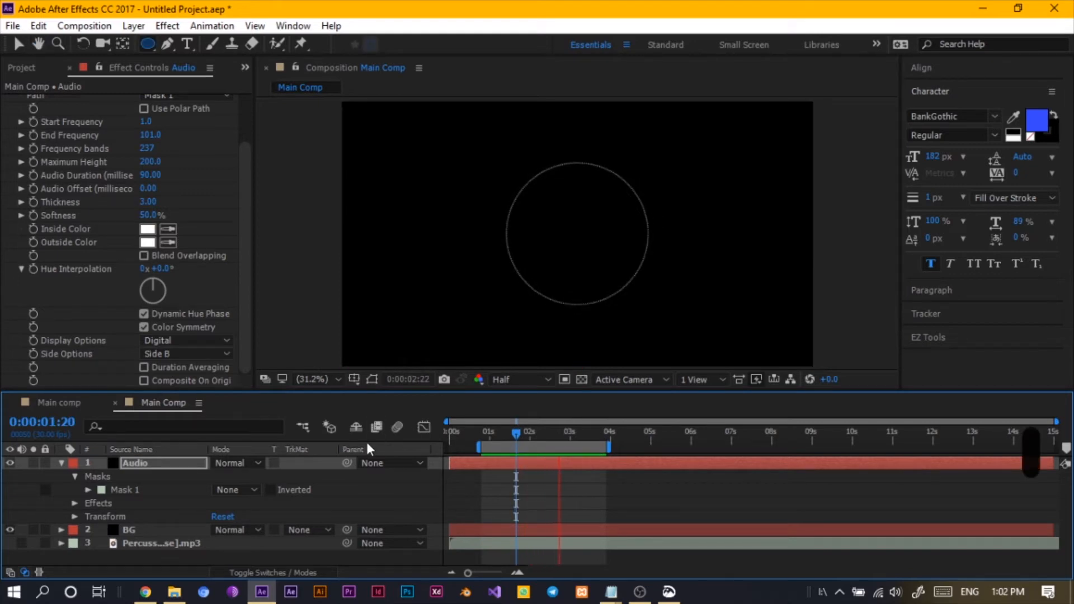
mouse_move(530, 437)
left_mouse_down()
mouse_move(592, 448)
mouse_move(543, 446)
left_mouse_up()
key("space")
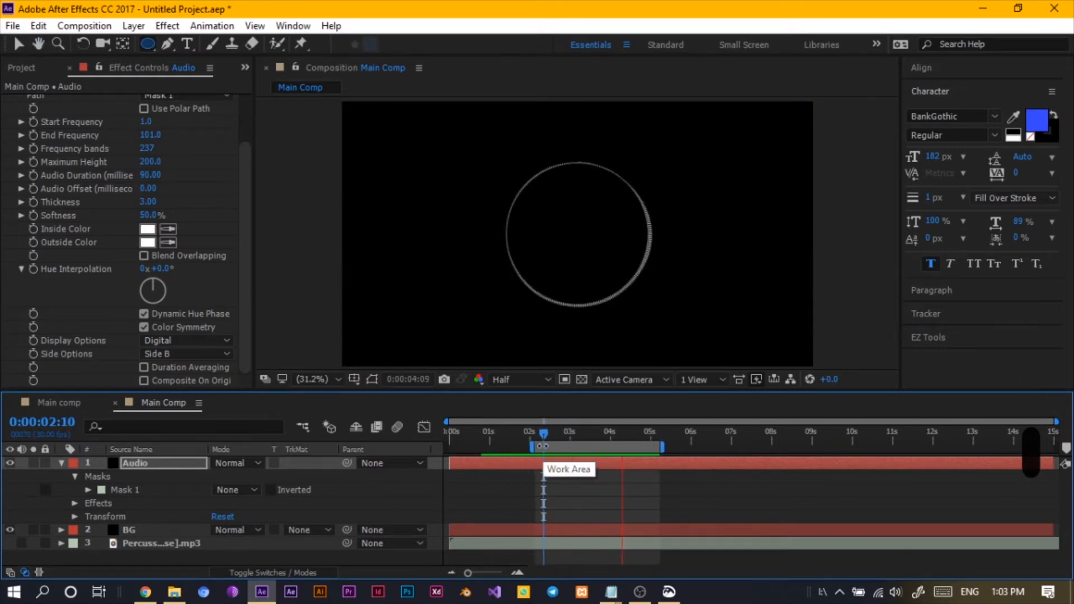
left_click_drag(560, 449, 647, 455)
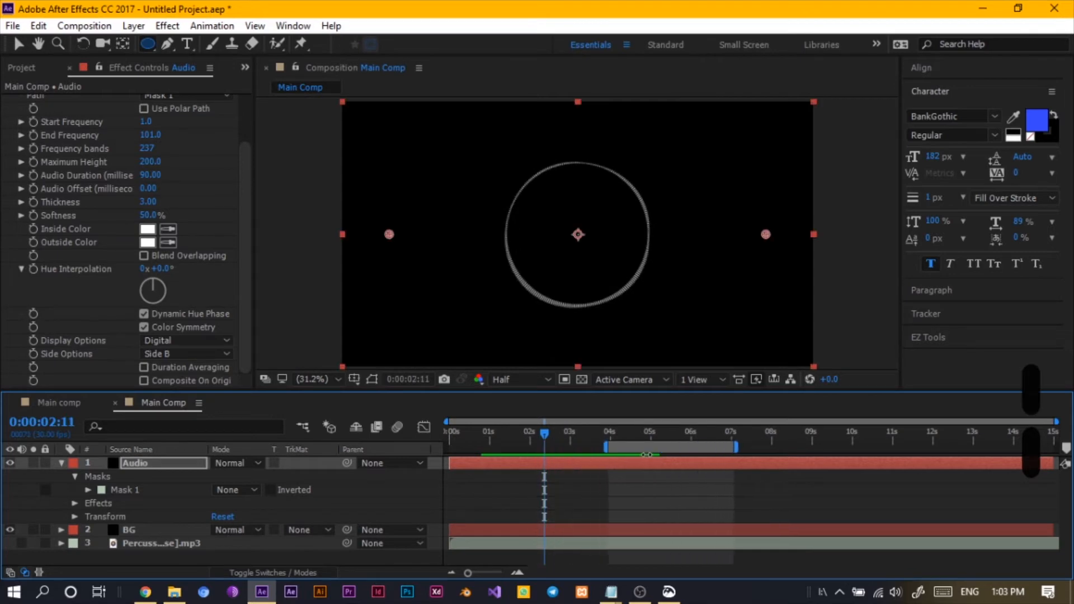
left_click(638, 437)
key("space")
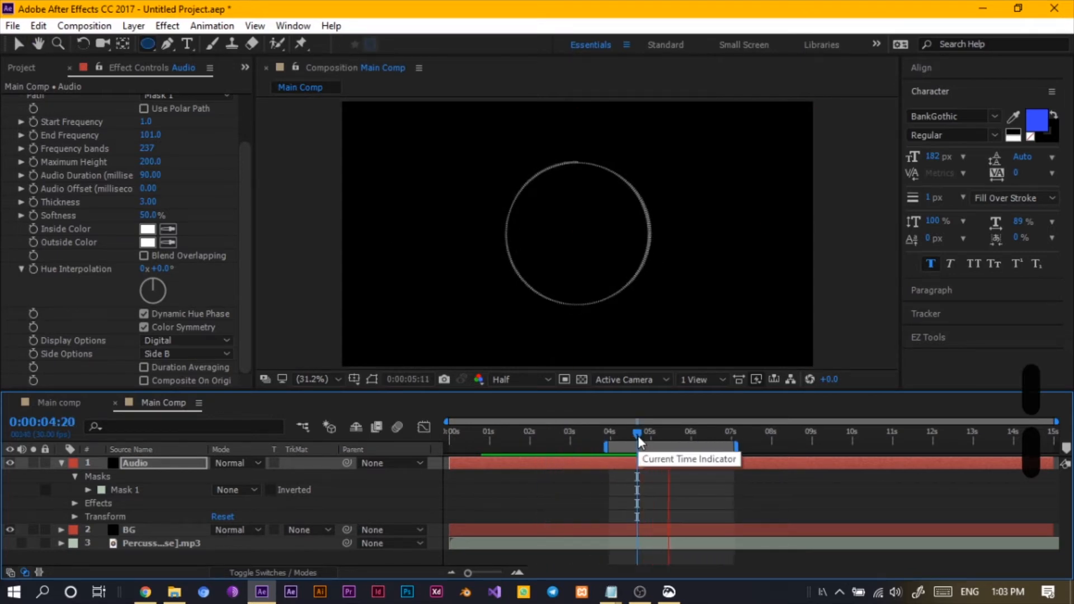
key("space")
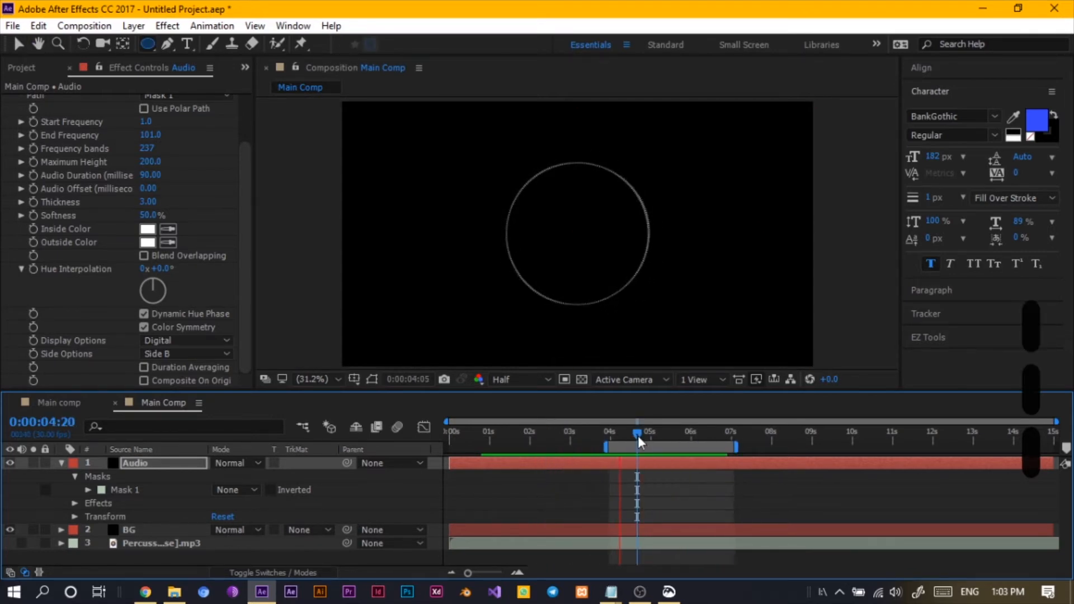
left_click_drag(632, 447, 560, 454)
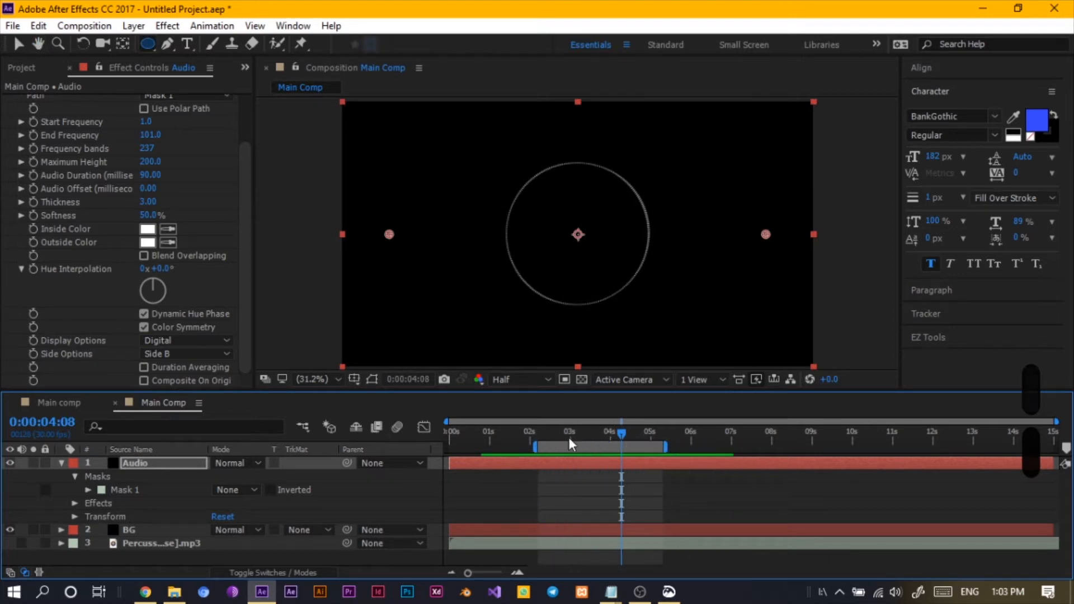
left_click(551, 434)
key("space")
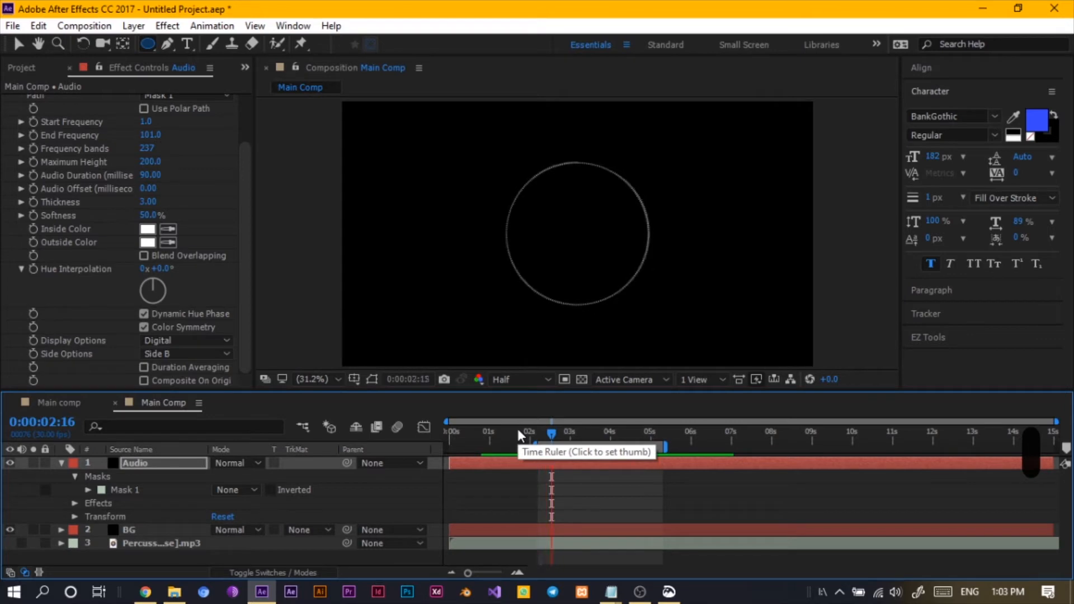
key("space")
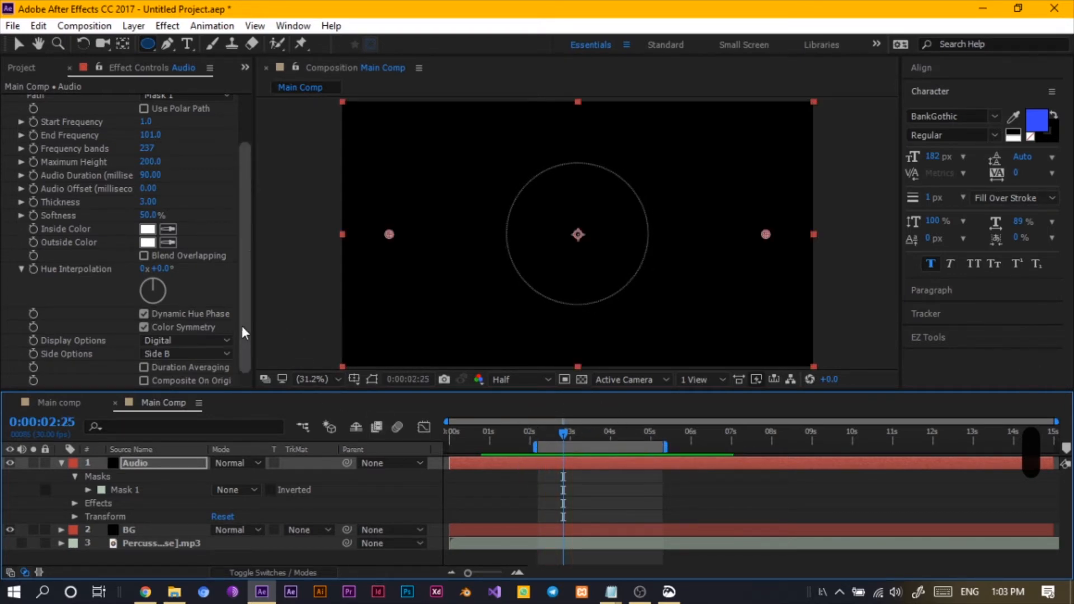
- Collapse the Audio layer's properties and rename the layer to Audio Main
left_click_drag(242, 326, 241, 358)
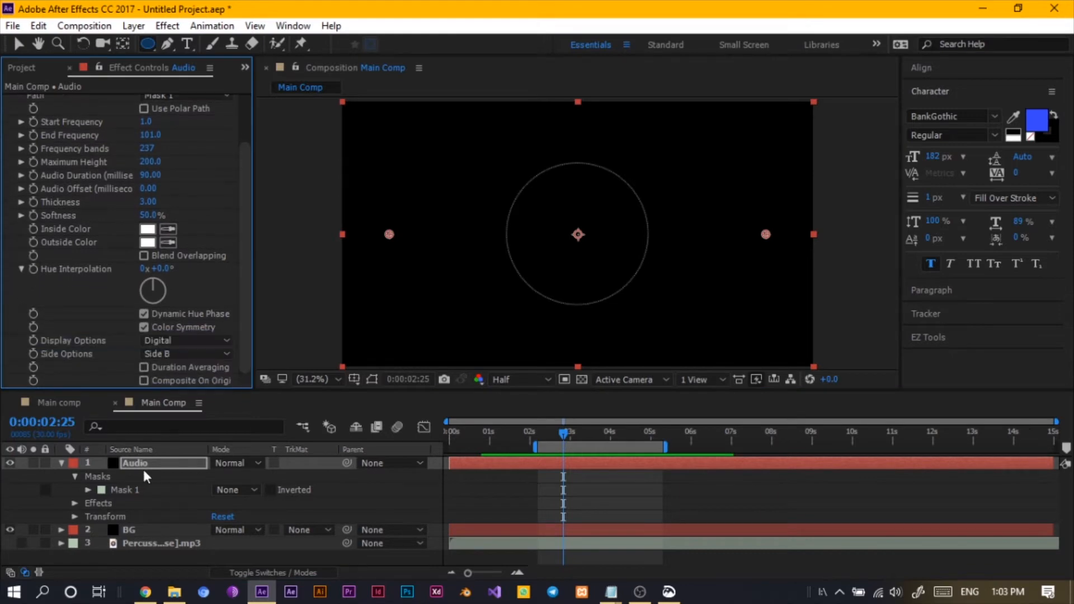
left_click(62, 462)
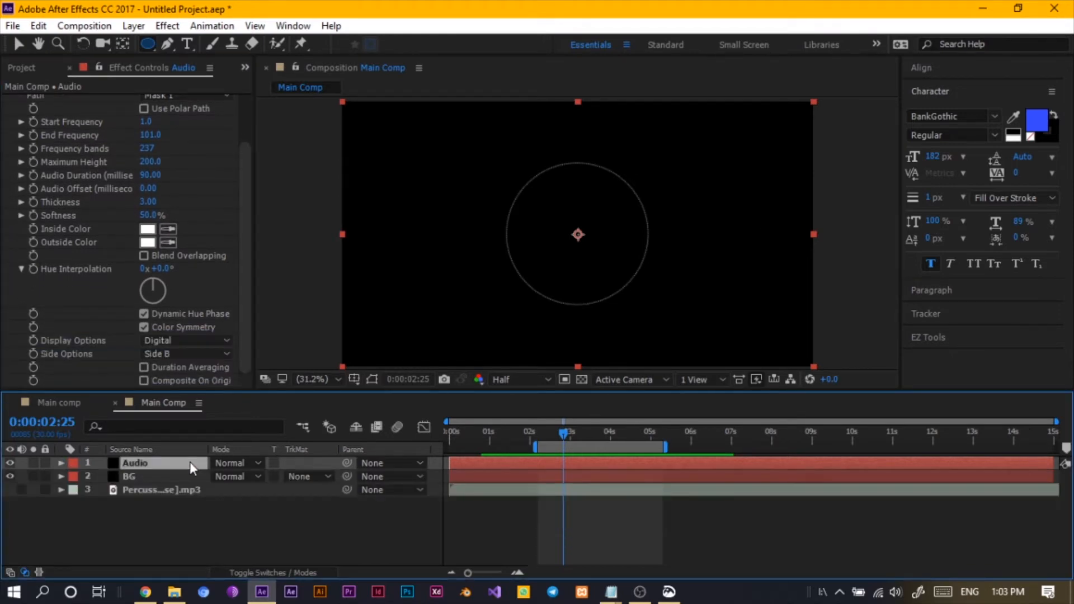
key("Return")
key("Right")
type("Ma")
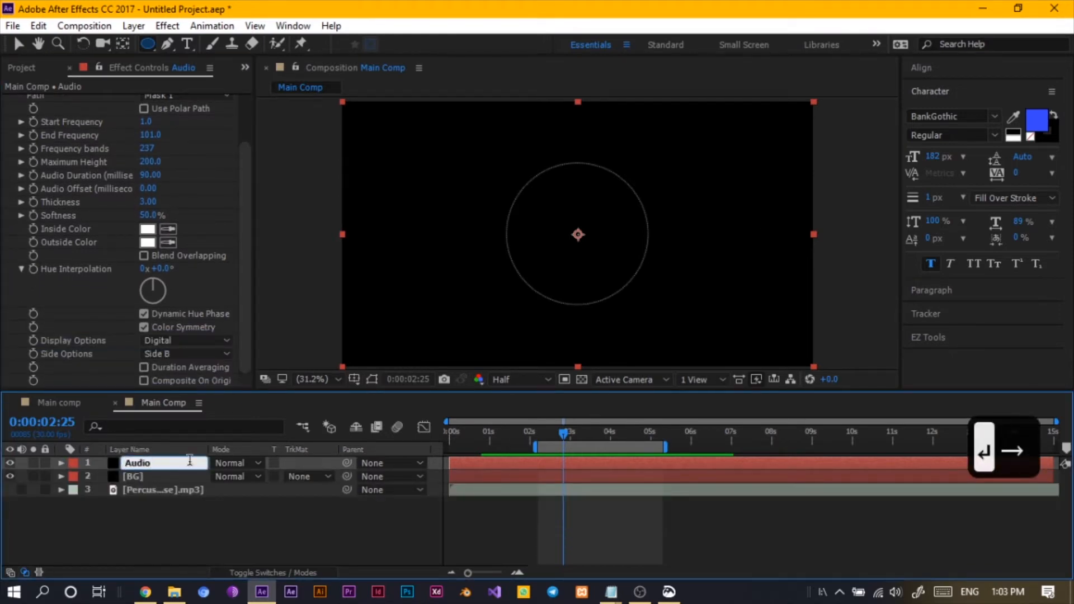
type("in")
key("Return")
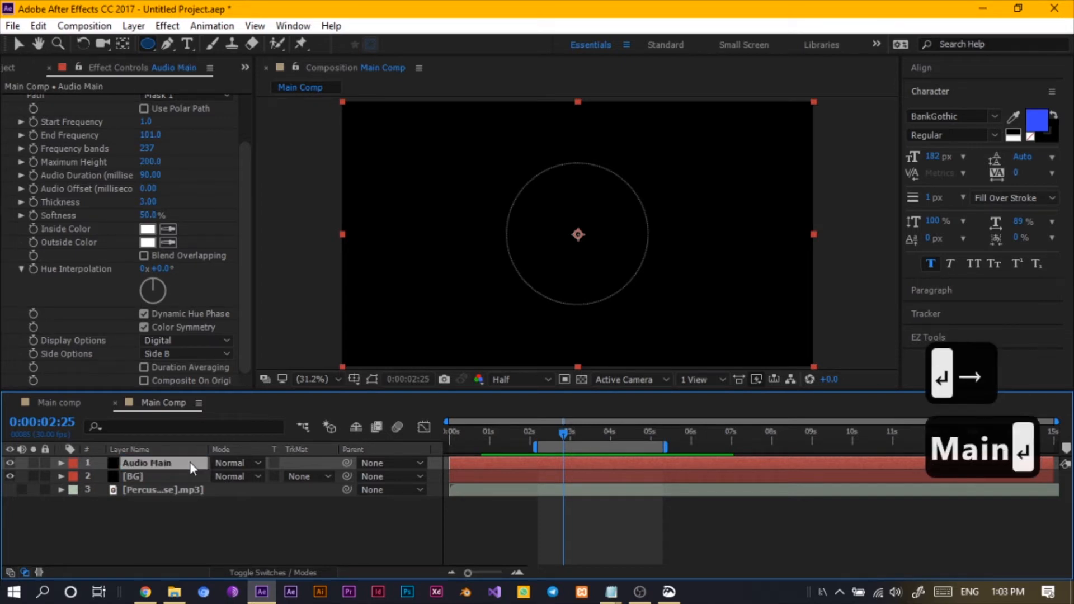
- Duplicate the Audio Main layer and rename the copy Audio Dots
left_click(109, 516)
left_click(142, 464)
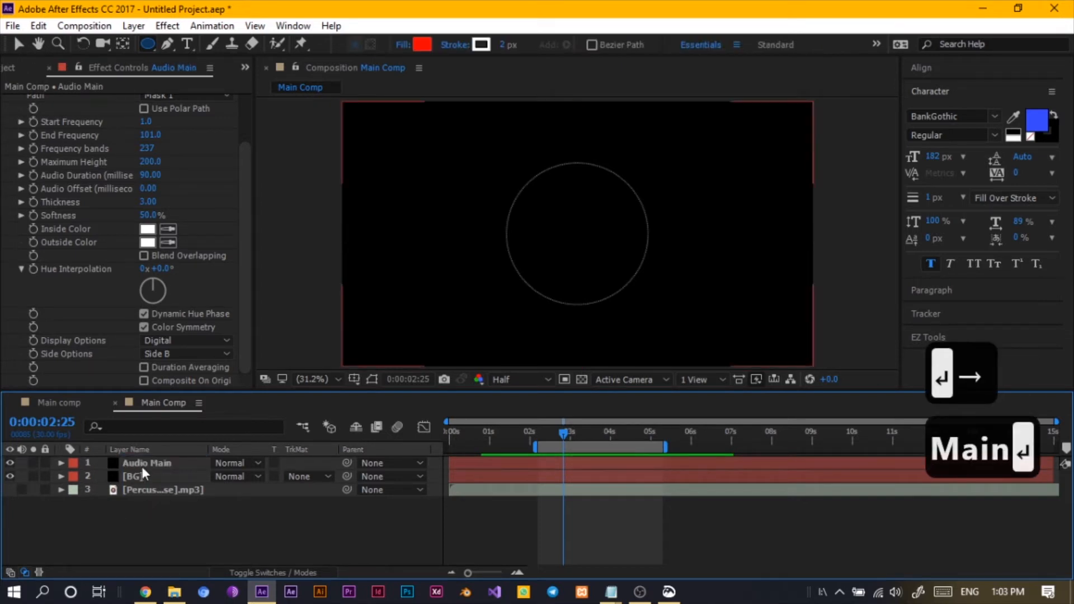
key("ctrl+d")
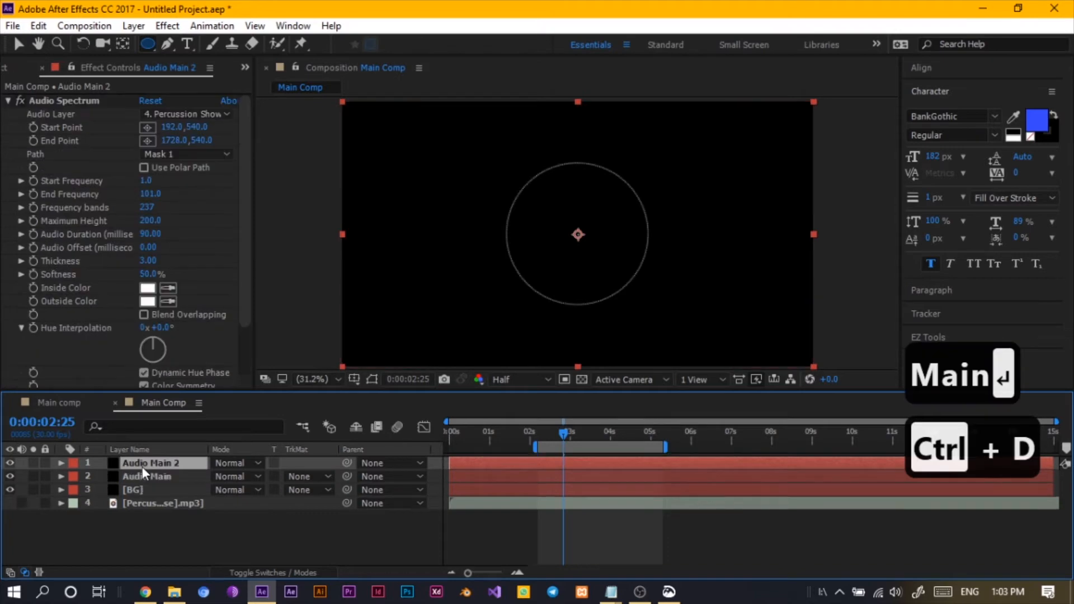
key("Return")
key("Right")
key("BackSpace")
key("BackSpace")
key("BackSpace")
key("BackSpace")
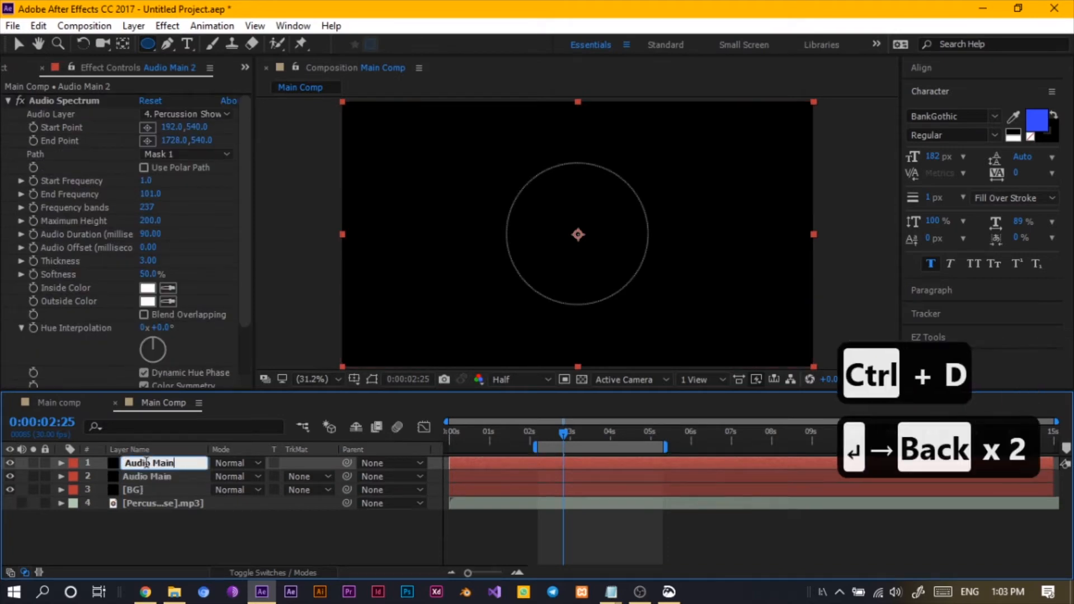
key("BackSpace")
key("BackSpace")
type("Dots")
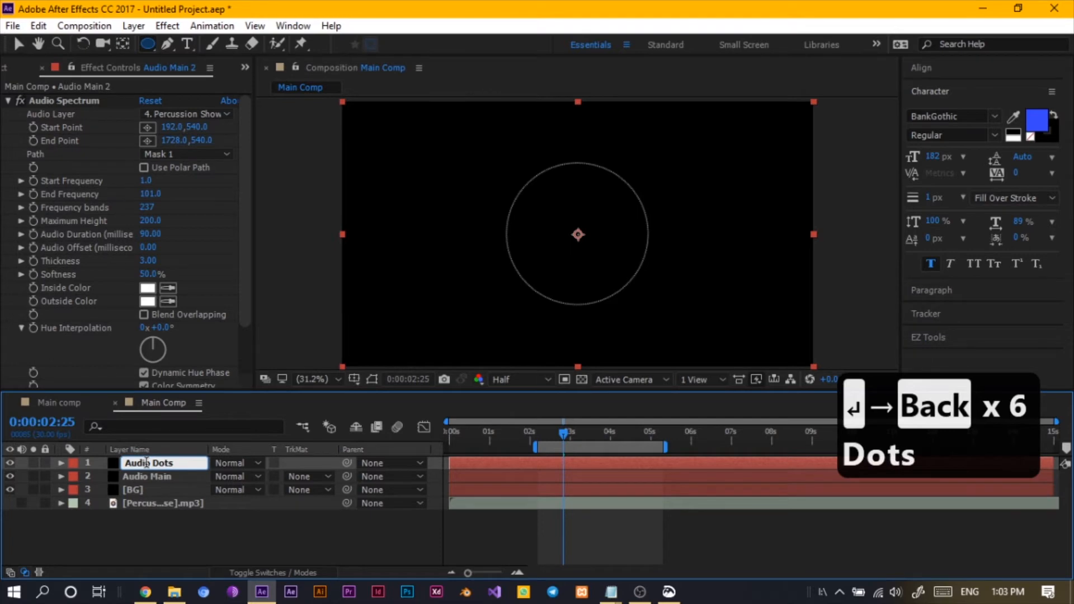
key("Return")
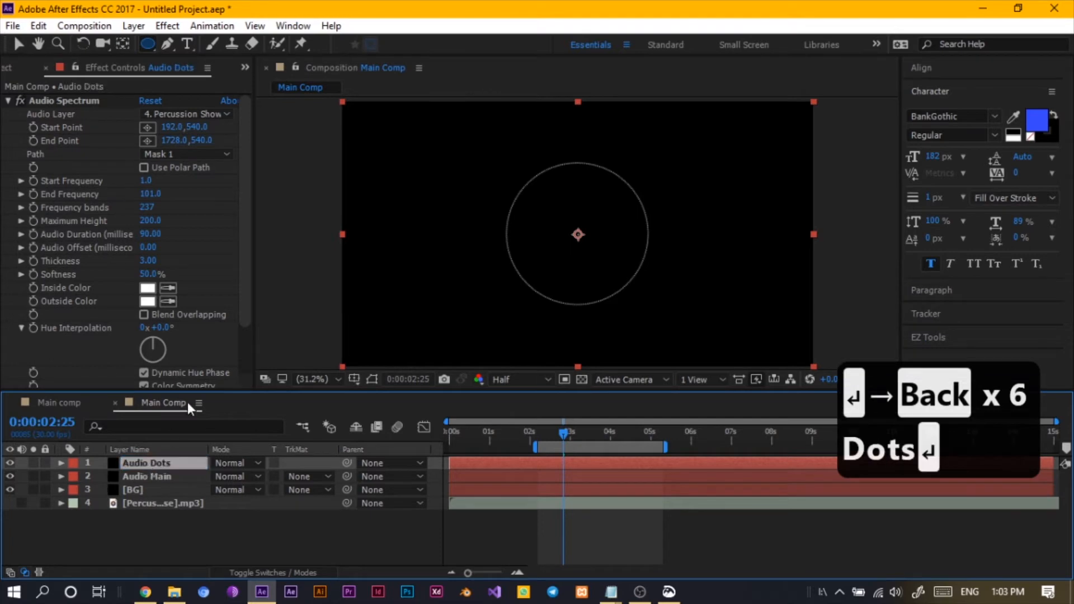
- Set the Audio Dots layer's Display Options to Analog dots
left_click_drag(250, 304, 236, 395)
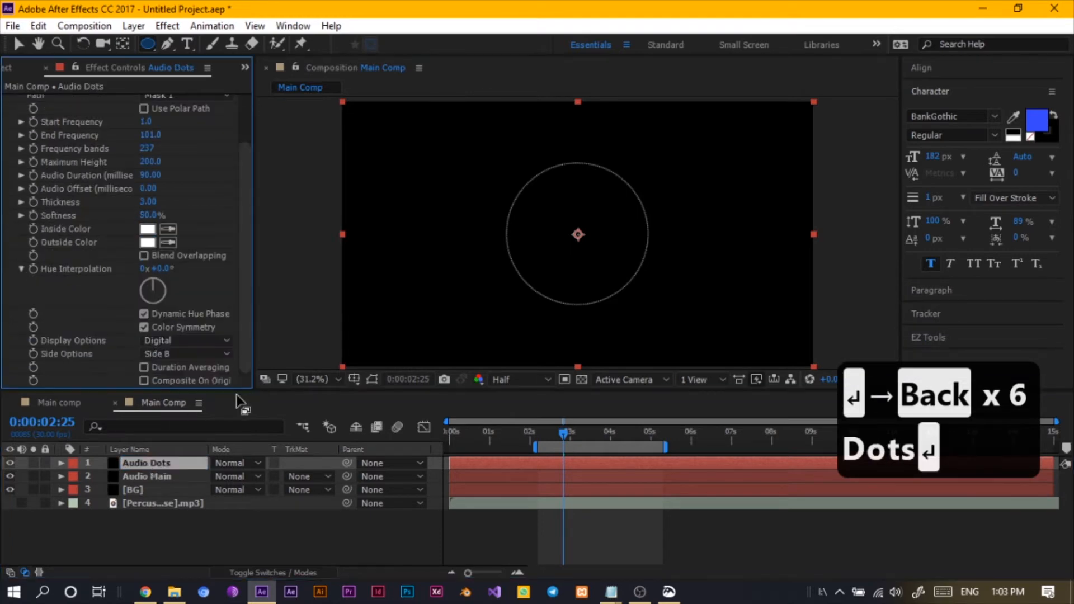
left_click(169, 340)
left_click(185, 394)
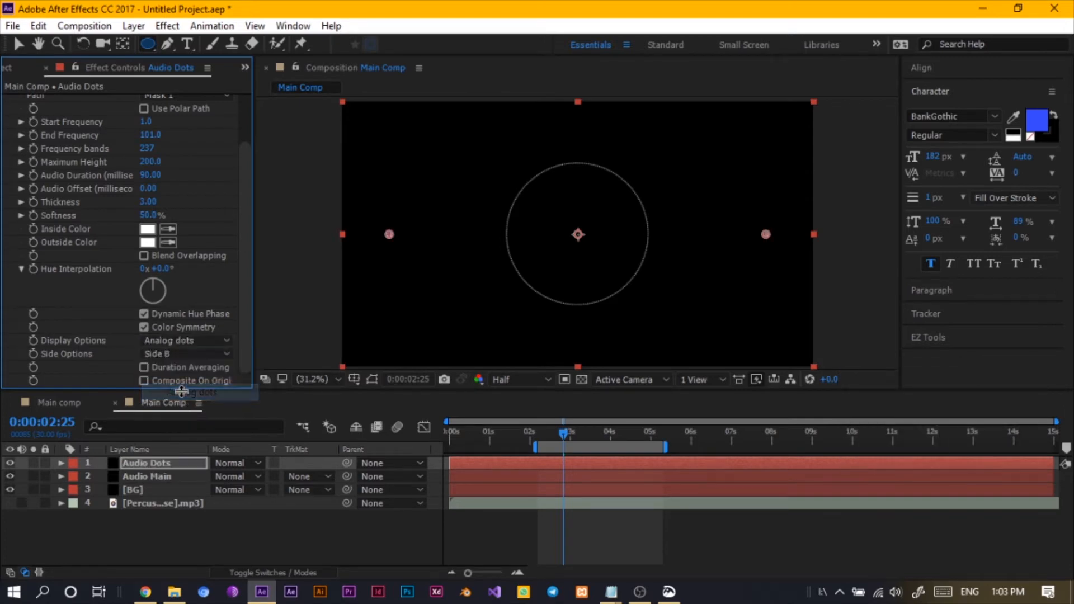
- Play the preview from about 3 seconds and set the Audio Dots Maximum Height to 310
left_click(564, 436)
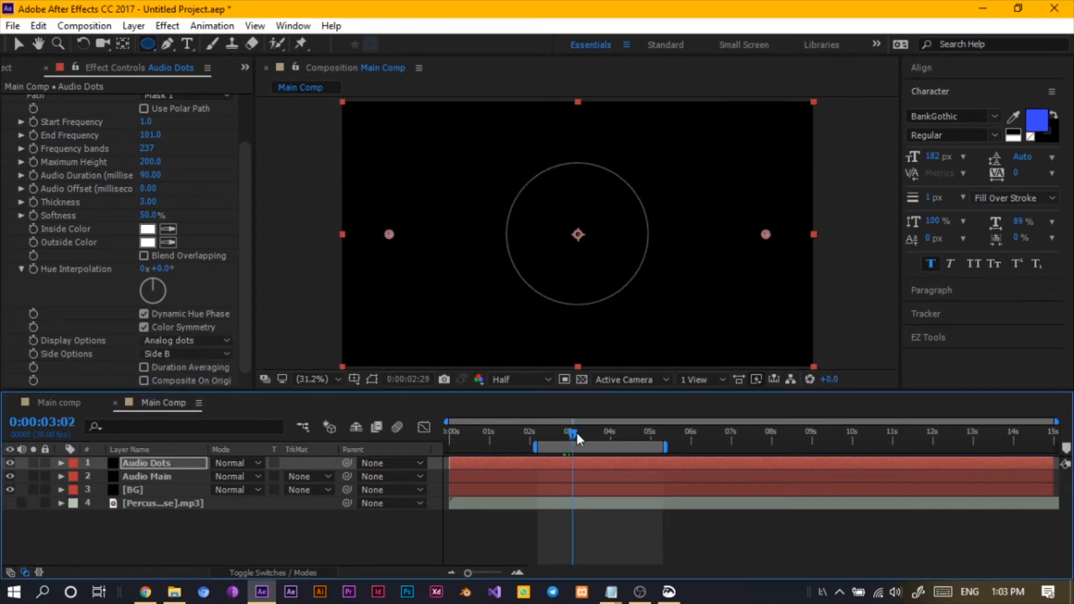
key("space")
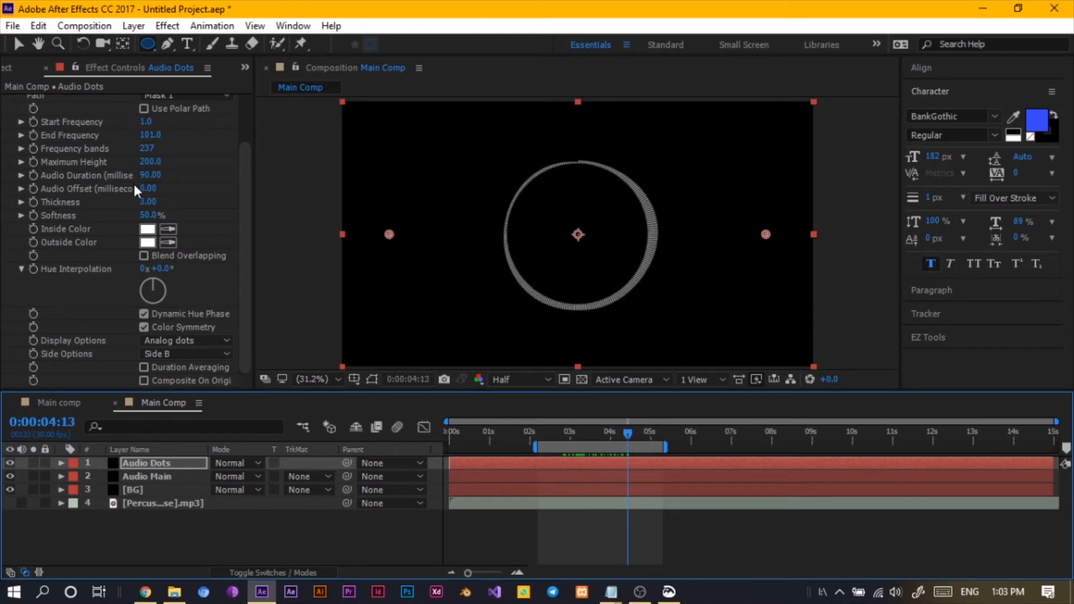
left_click_drag(147, 162, 171, 165)
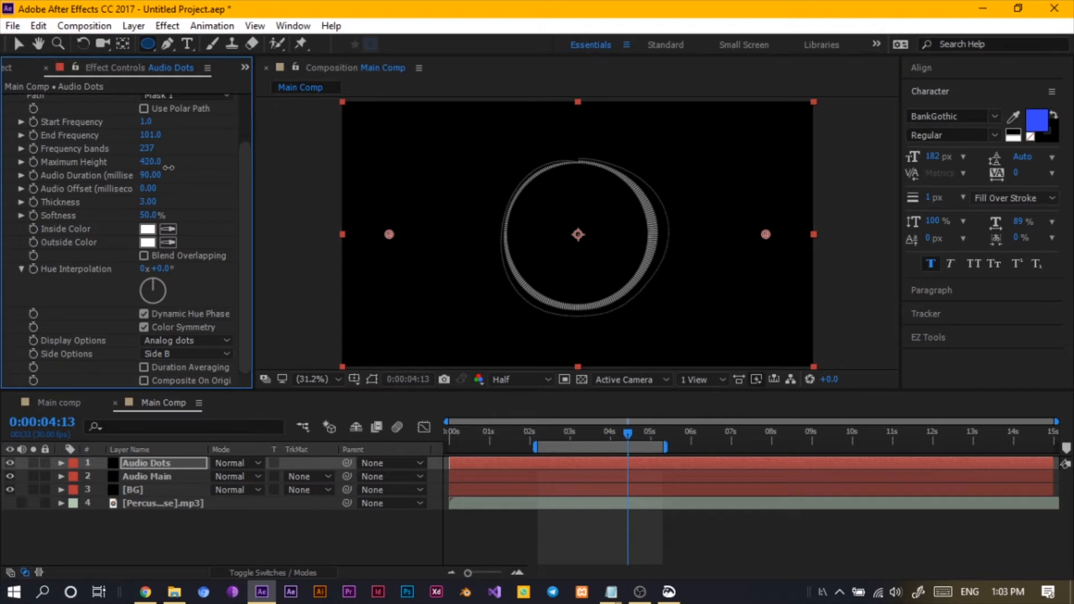
left_click_drag(168, 168, 164, 169)
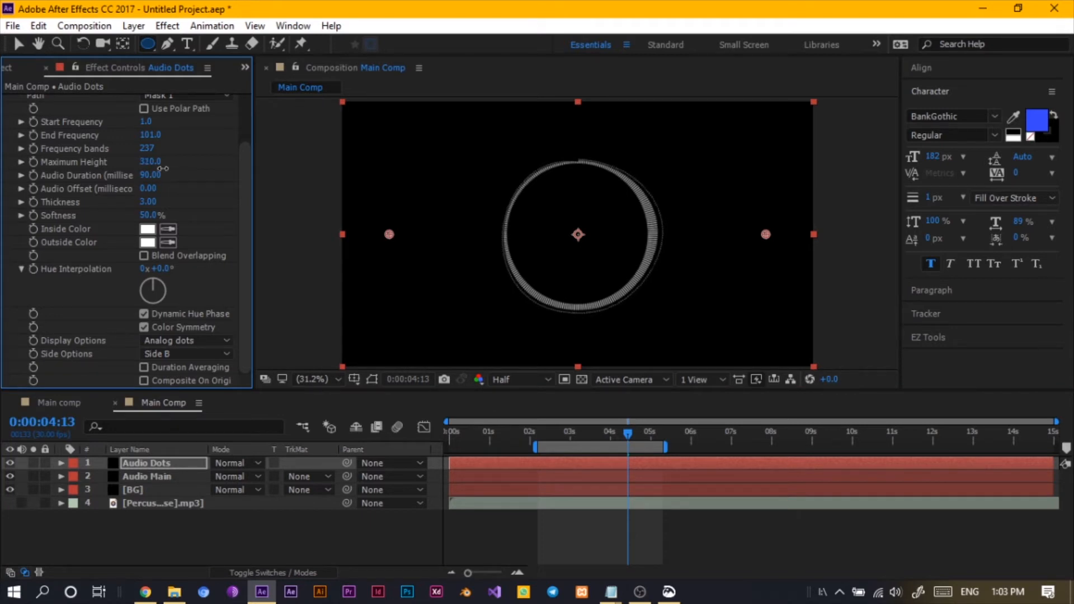
left_click(163, 169)
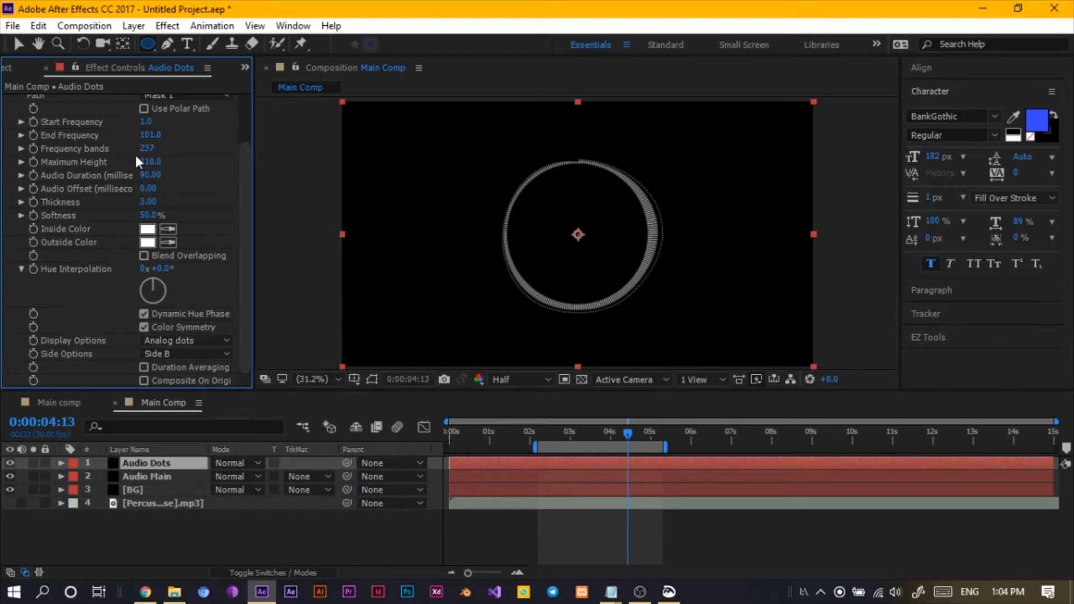
- Set the Audio Dots Frequency bands to 88 and scrub to about 4.8 seconds
left_click_drag(147, 147, 135, 148)
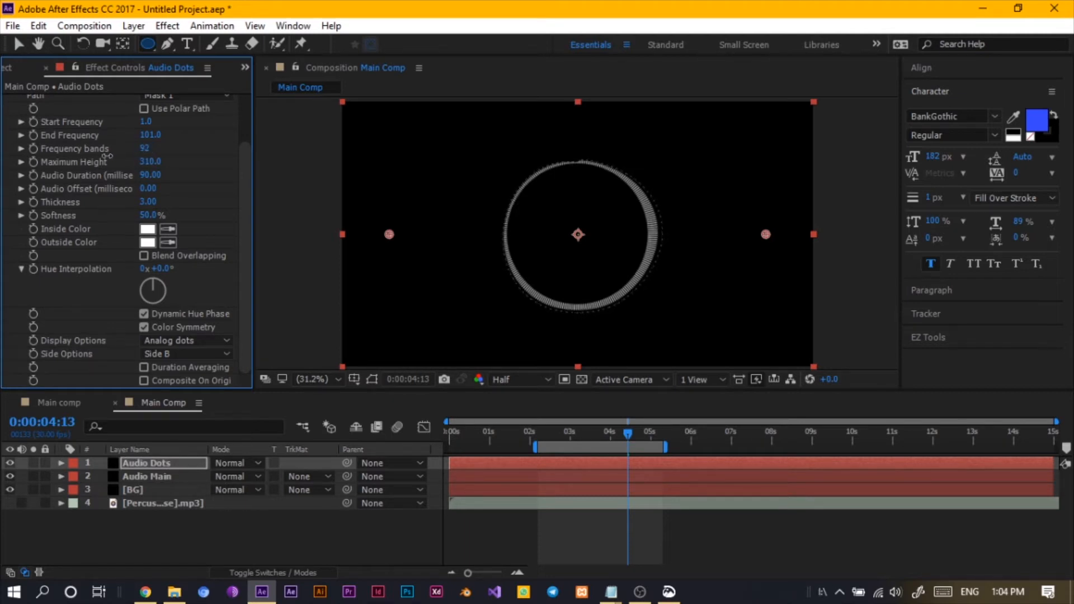
left_click_drag(106, 156, 104, 156)
mouse_move(631, 435)
left_mouse_down()
mouse_move(589, 431)
mouse_move(640, 441)
left_mouse_up()
left_click(156, 529)
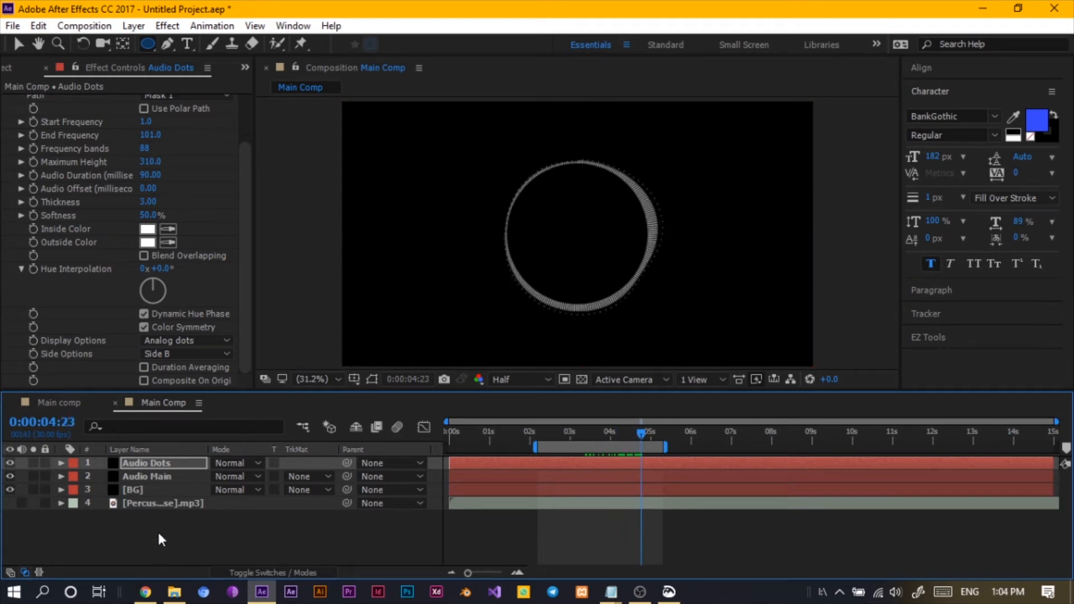
- Duplicate the Audio Main layer, move the copy below the original, and rename it Audio line
left_click(167, 465)
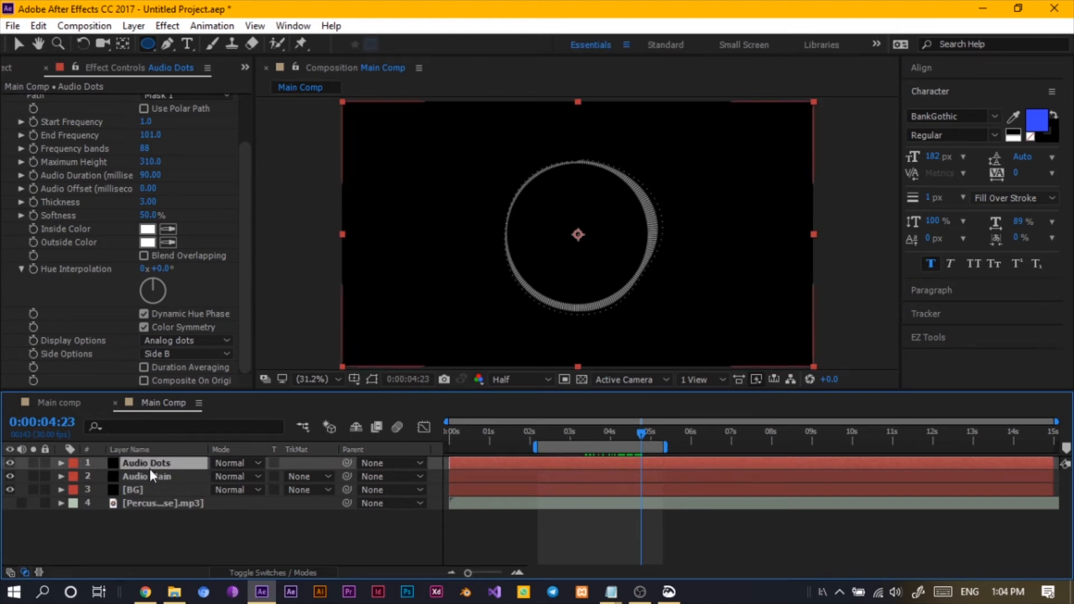
left_click(149, 477)
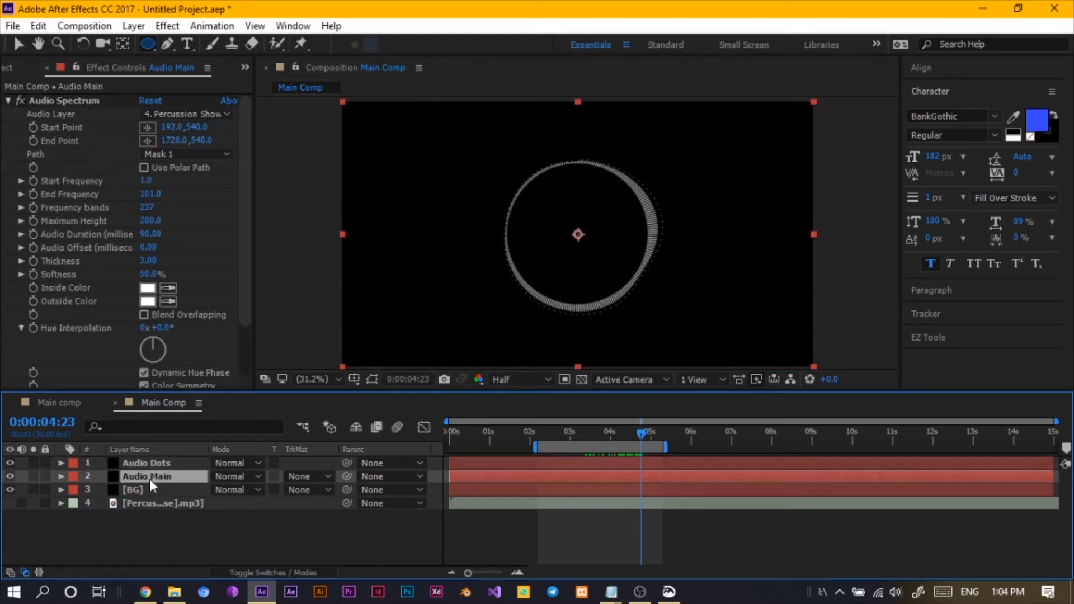
key("ctrl+d")
left_click_drag(150, 479, 160, 495)
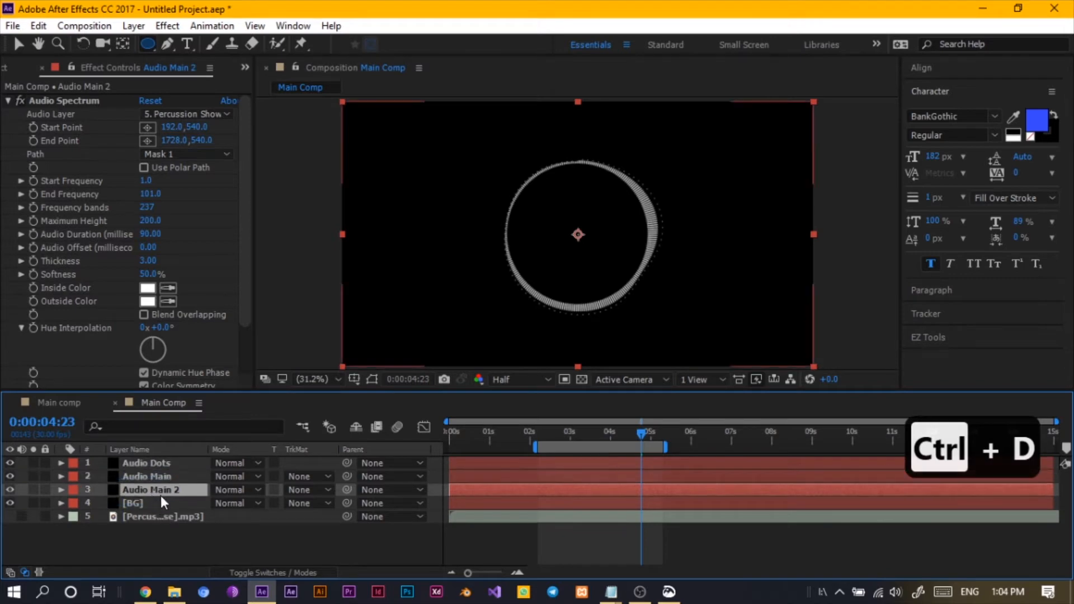
key("Return")
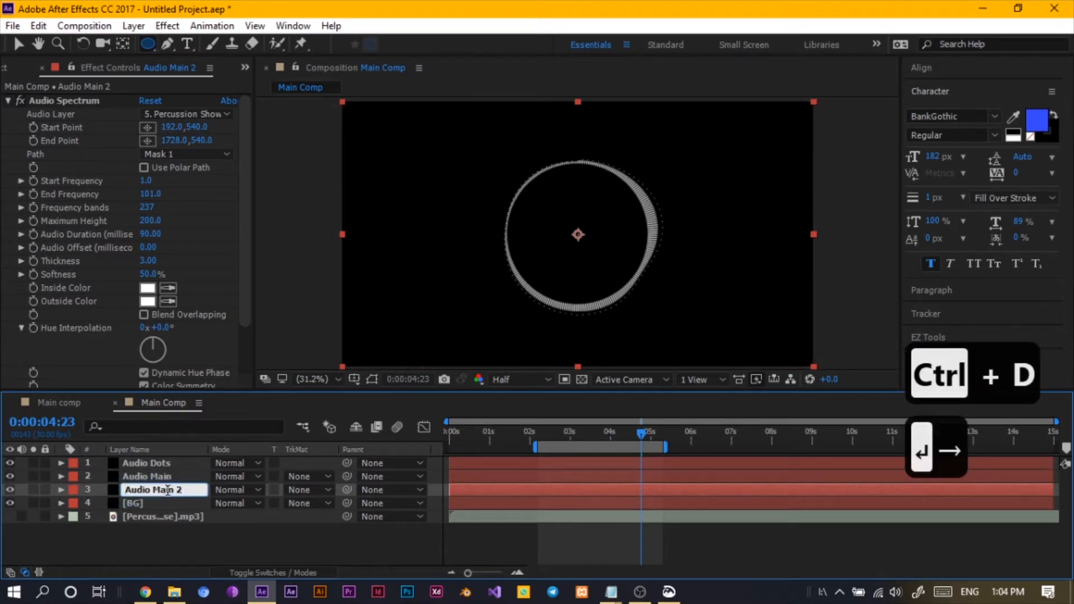
key("BackSpace")
key("BackSpace")
key("BackSpace")
key("BackSpace")
key("BackSpace")
key("BackSpace")
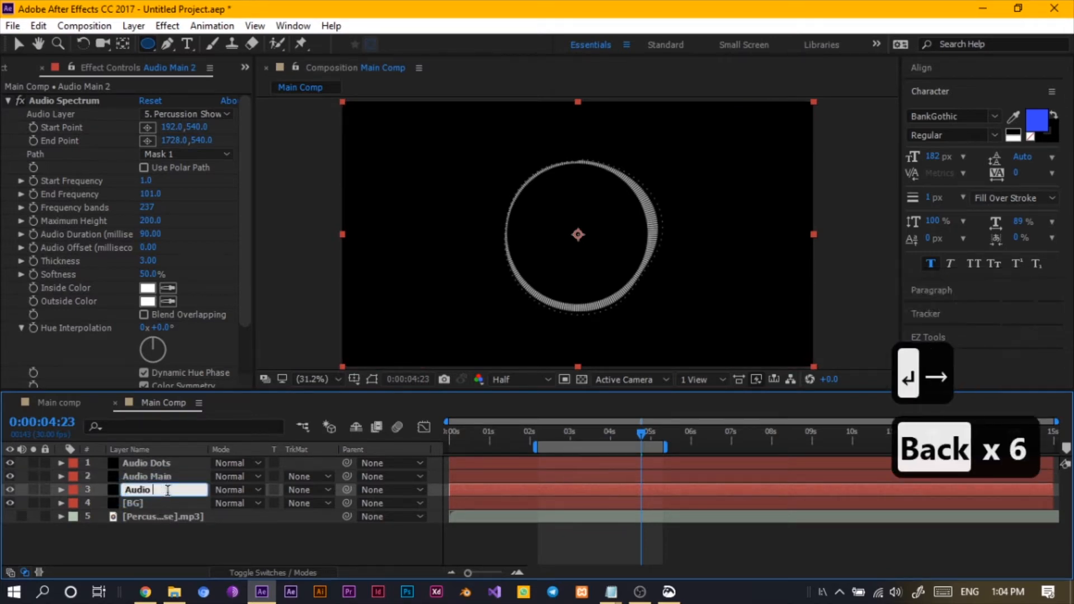
type("line")
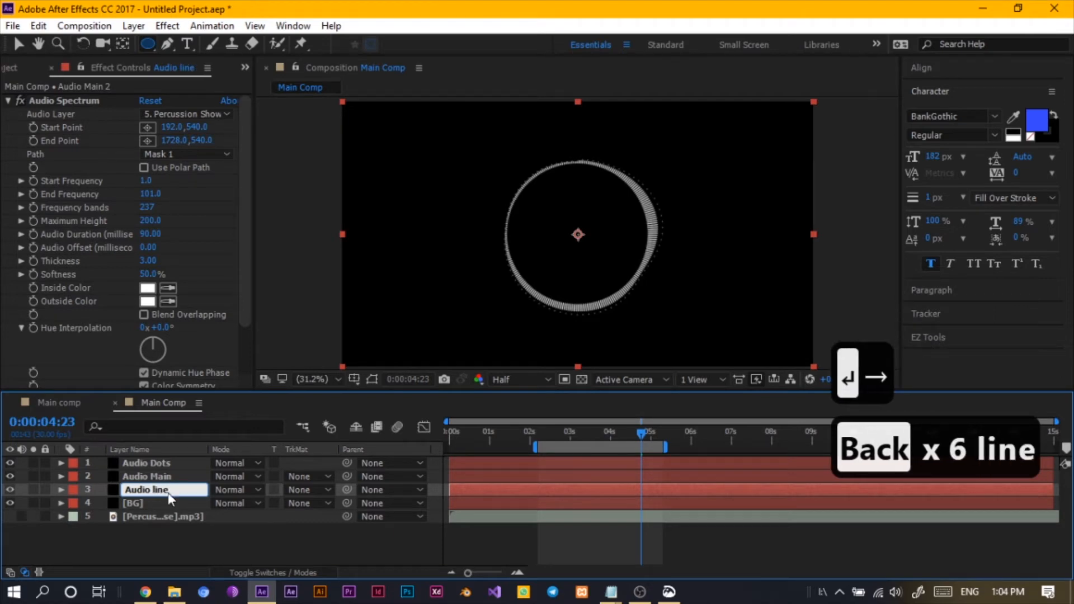
key("Return")
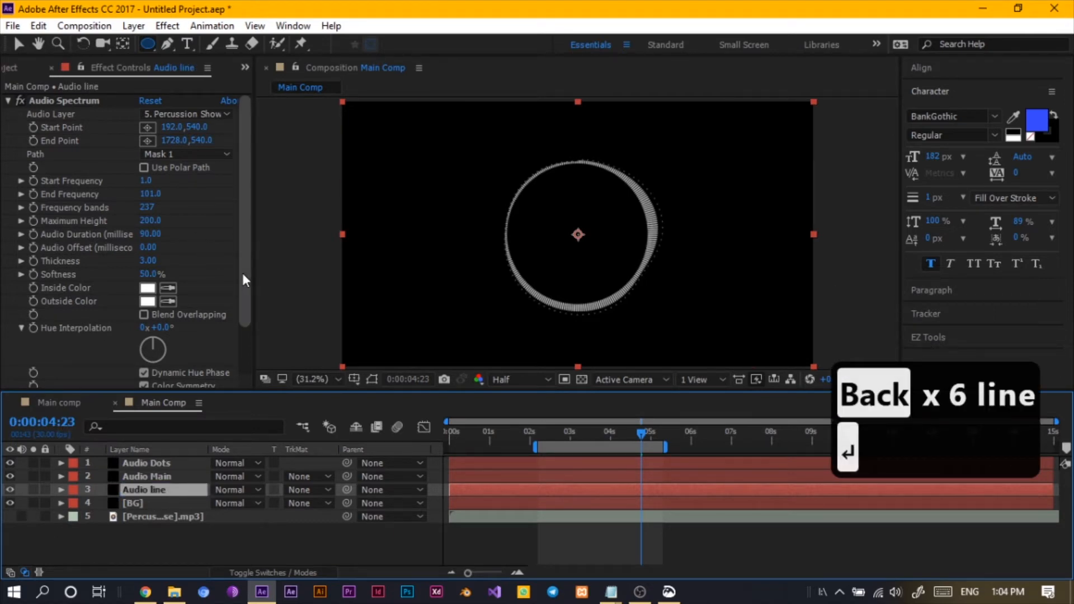
- Set the Audio line layer's Display Options to Analog lines
left_click_drag(243, 273, 257, 361)
left_click(205, 355)
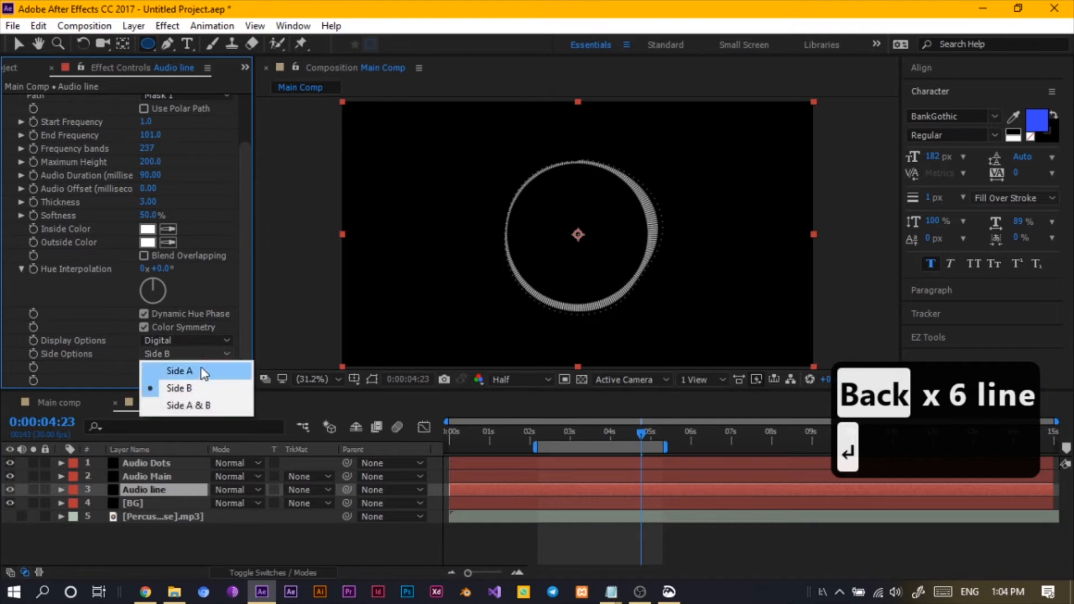
left_click(185, 342)
left_click(183, 340)
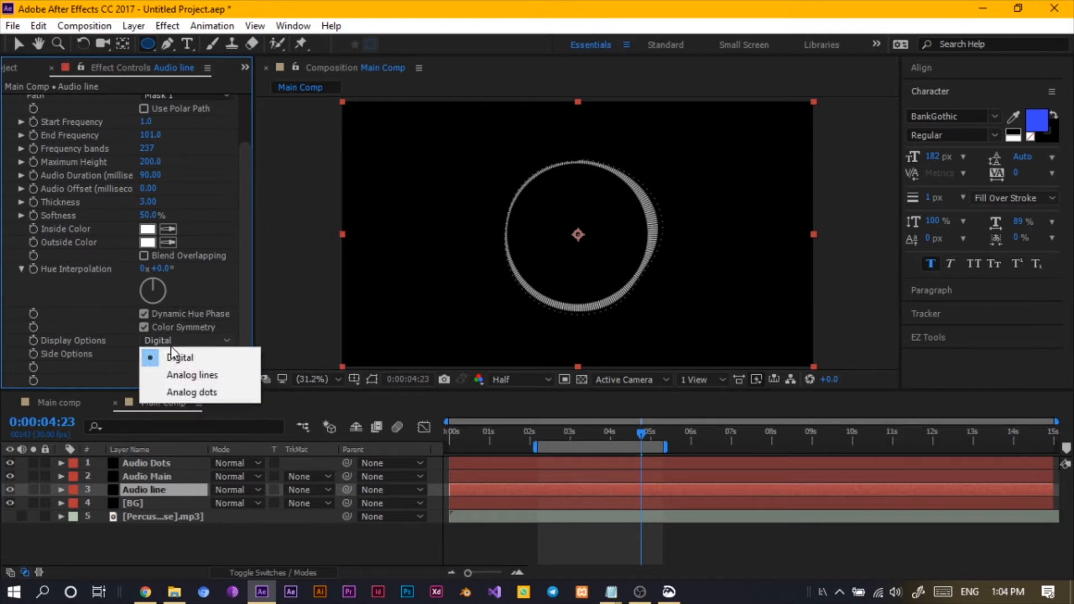
left_click(170, 376)
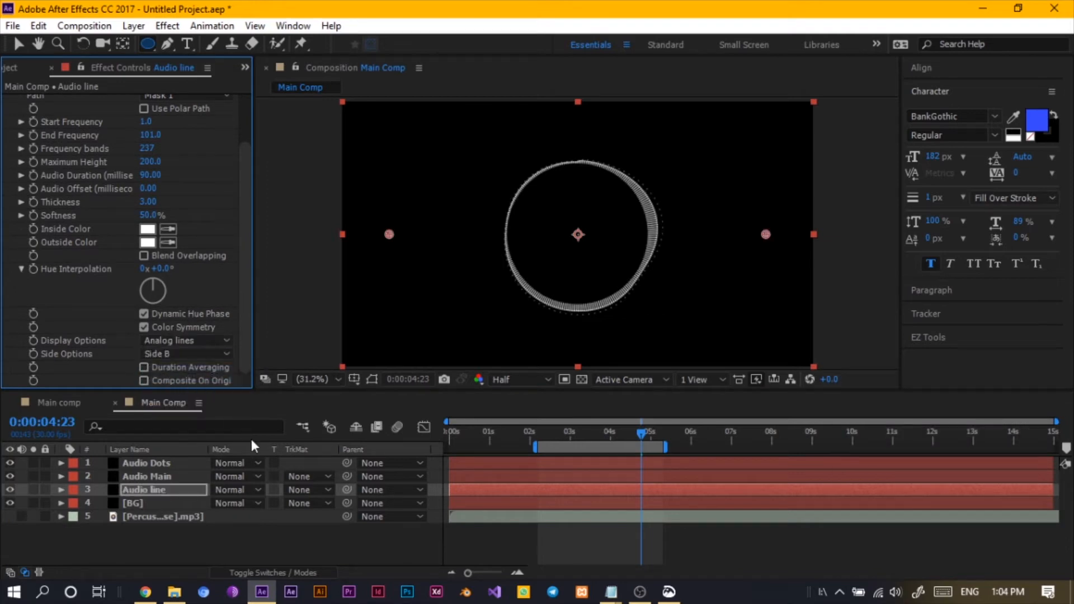
- Set the Audio line Side Options to Side A and scrub to about 4 seconds
left_click(154, 353)
left_click(157, 376)
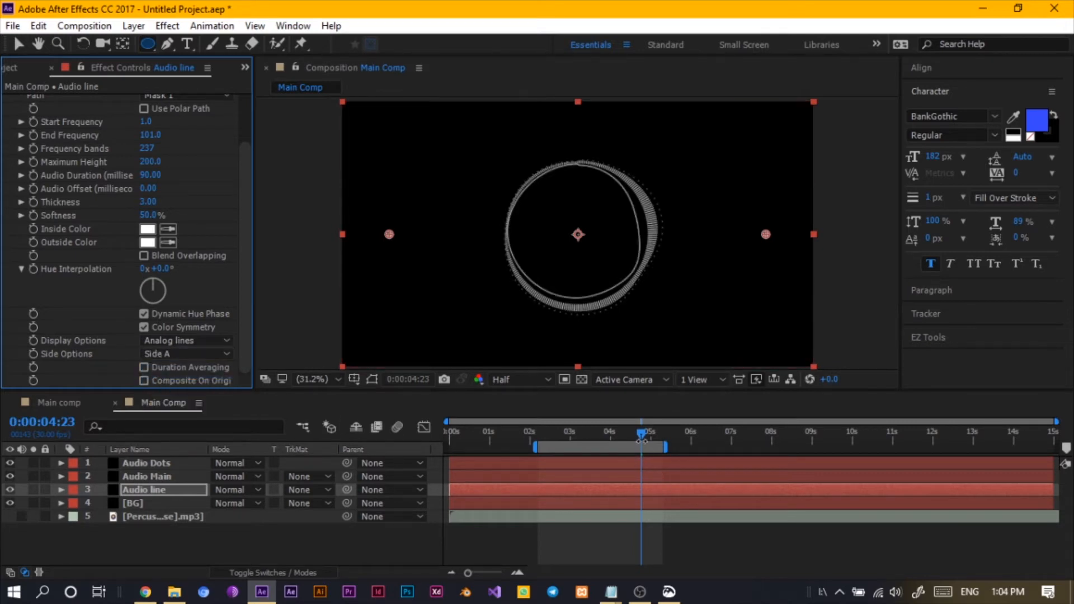
left_click_drag(644, 438, 615, 454)
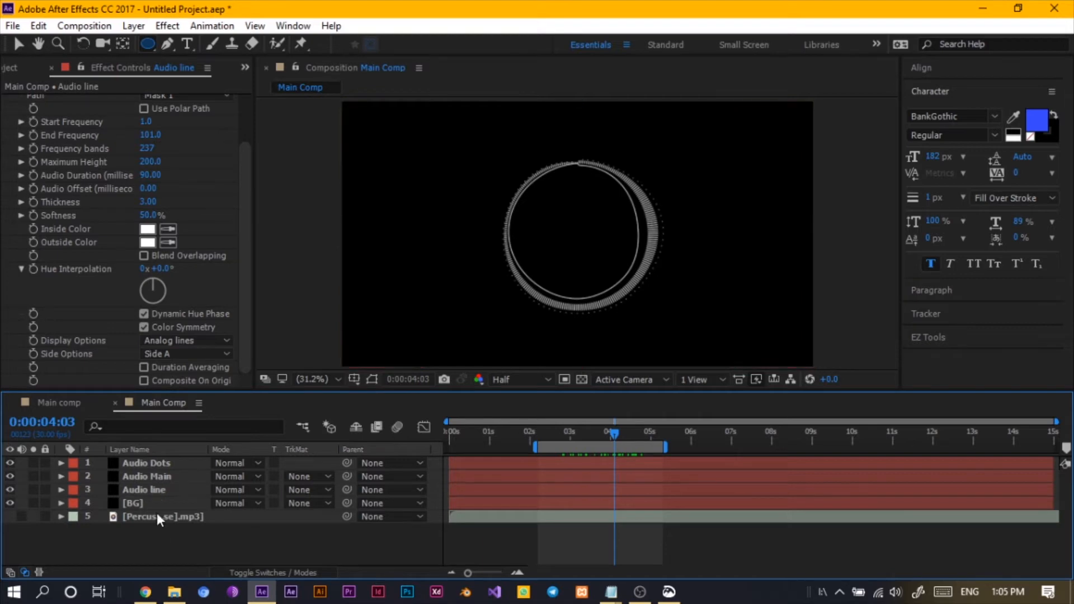
- Duplicate the Audio line layer and set the copy's Display Options to Digital and Frequency bands to 823
left_click(158, 492)
key("ctrl+d")
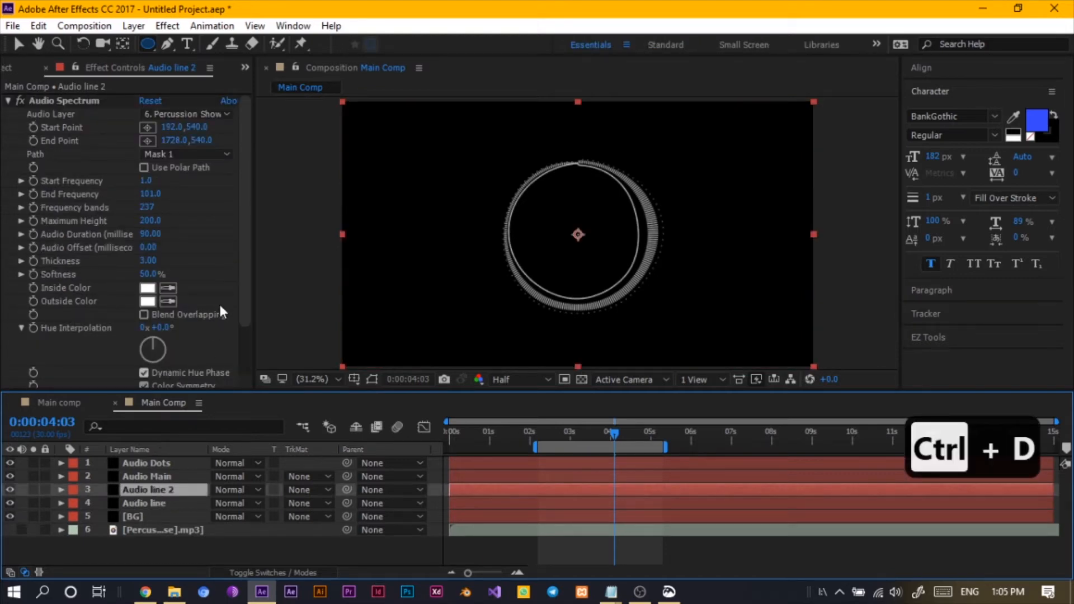
left_click_drag(246, 313, 246, 374)
left_click(193, 342)
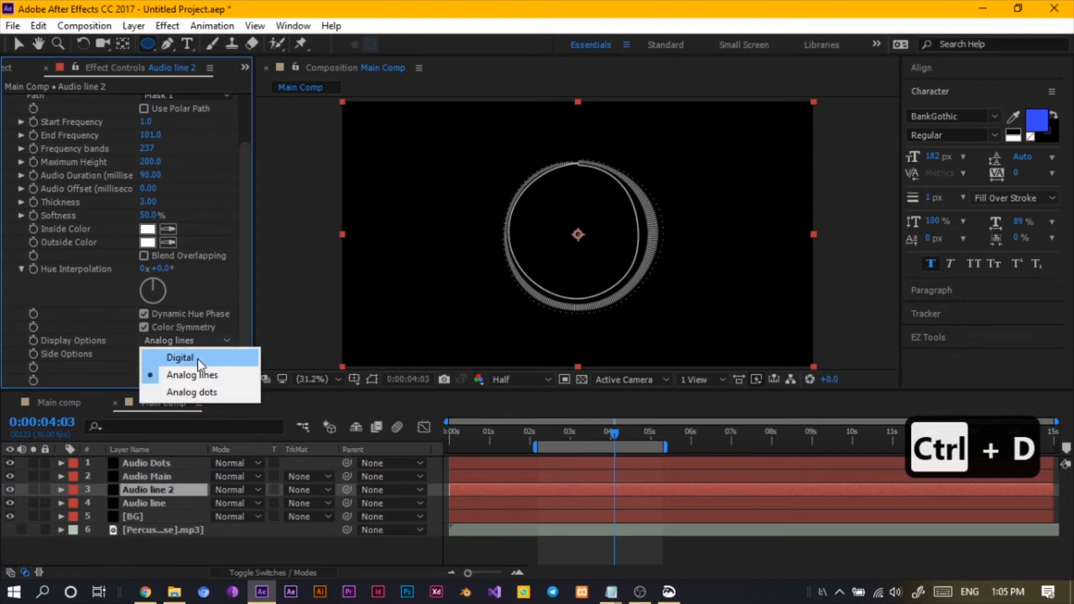
left_click(197, 359)
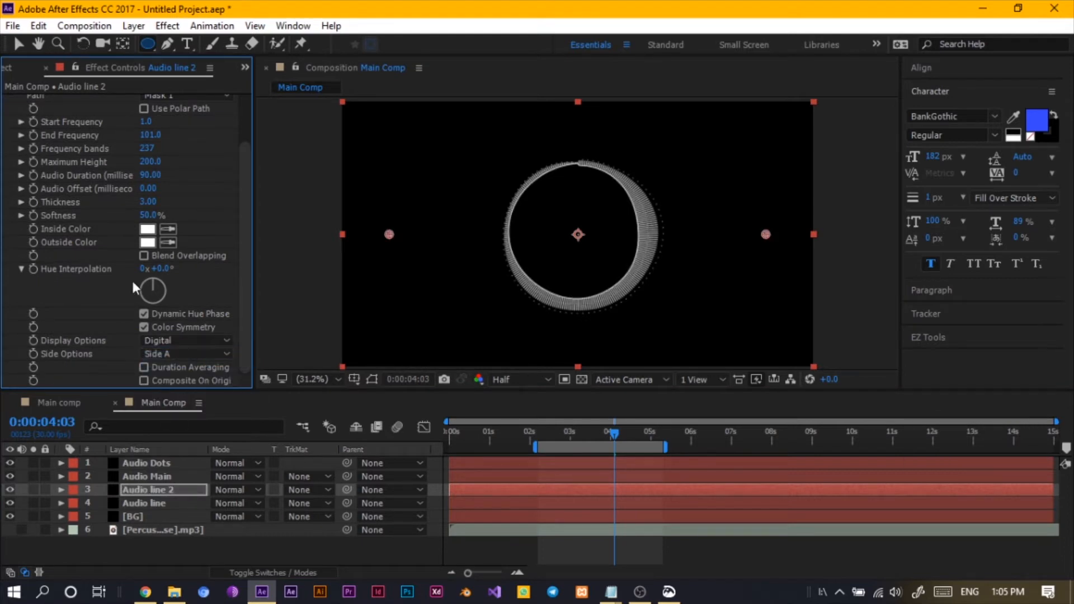
left_click_drag(147, 147, 620, 162)
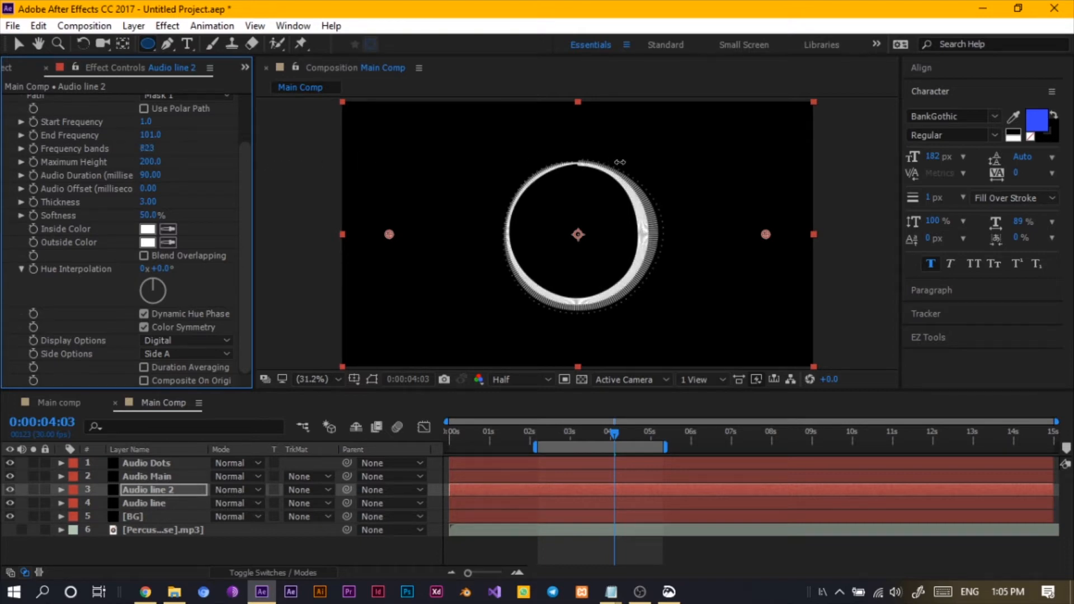
- Rename the duplicated Audio line 2 layer to Audio line in
left_click(163, 494)
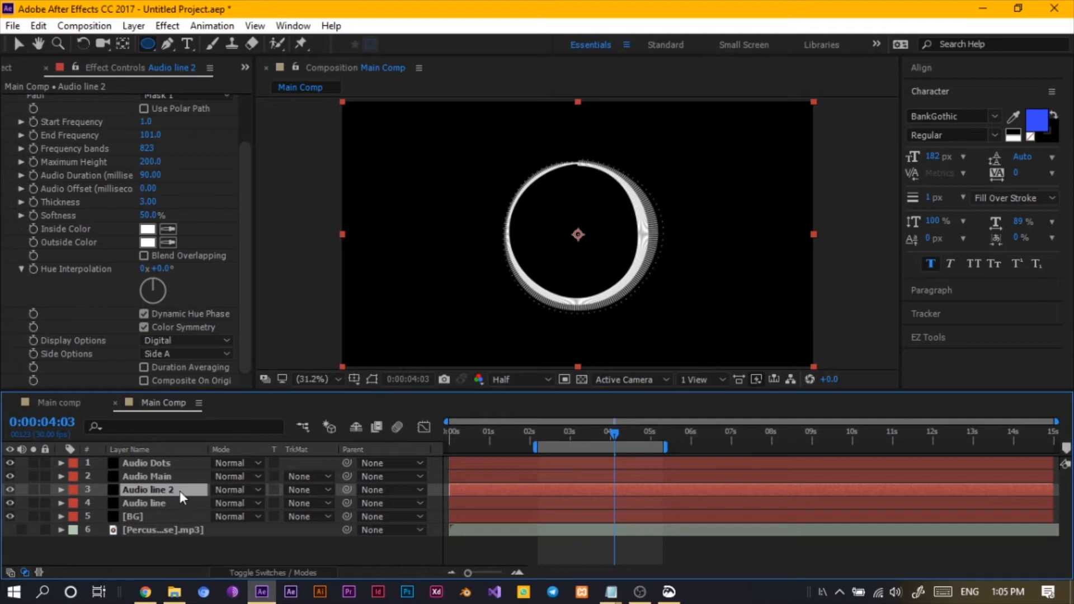
key("Return")
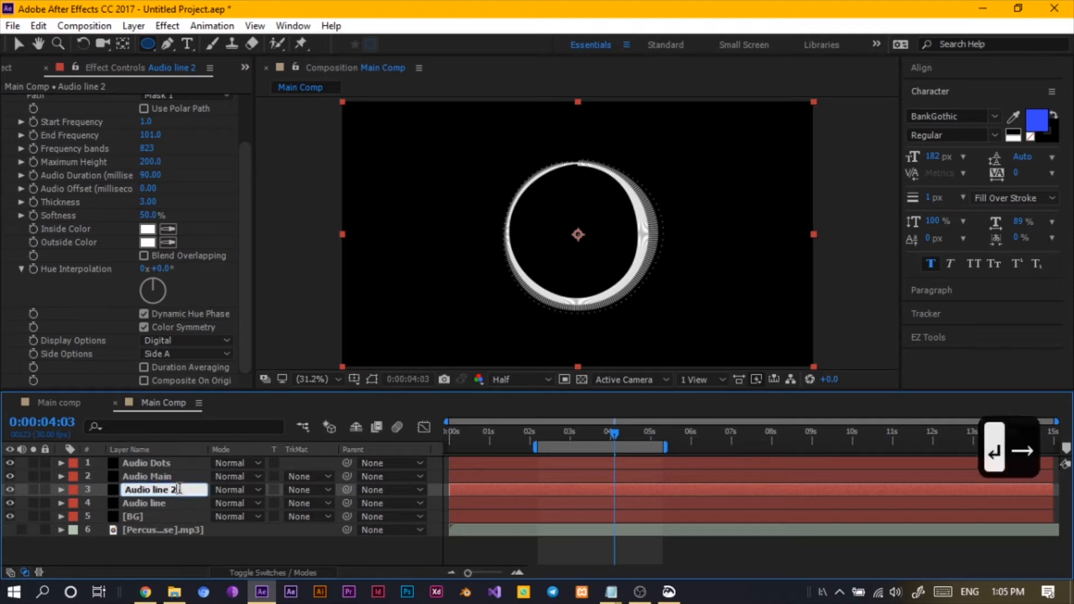
key("BackSpace")
type("in")
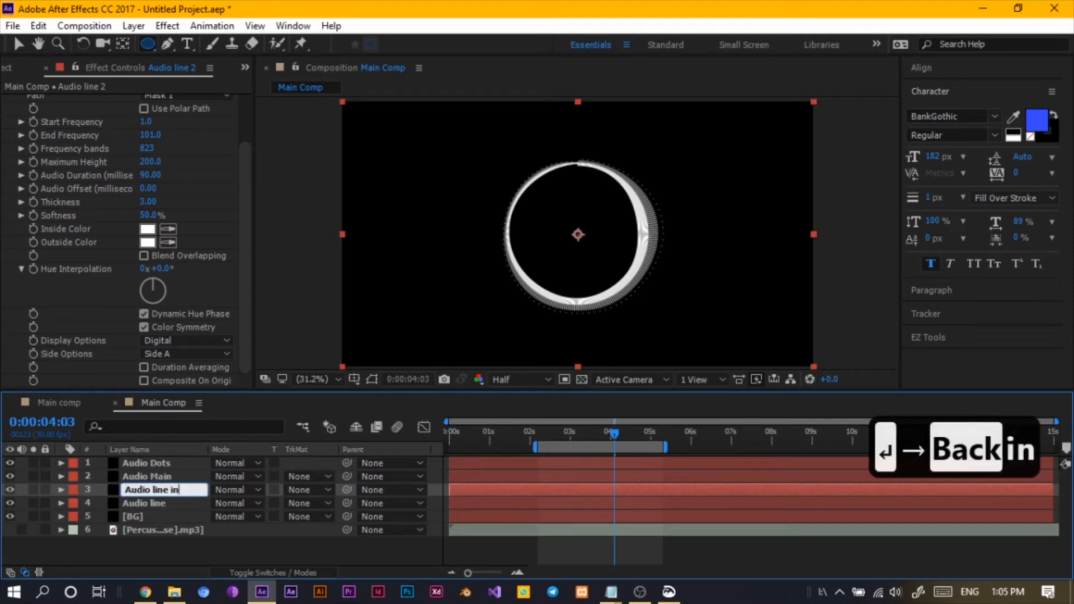
key("Return")
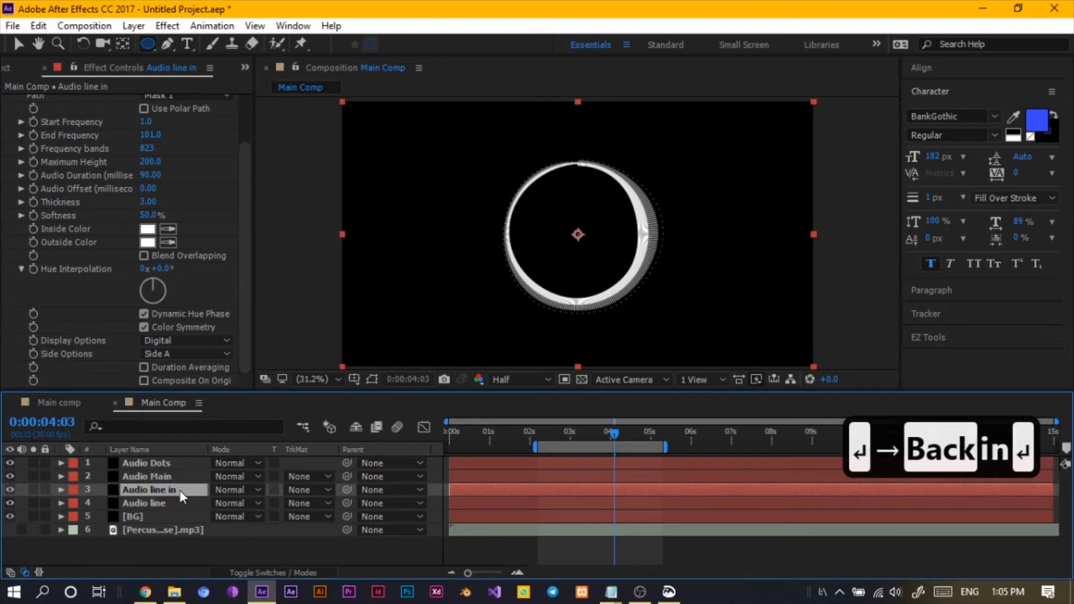
- Set the Audio line in layer's opacity to 15%
key("t")
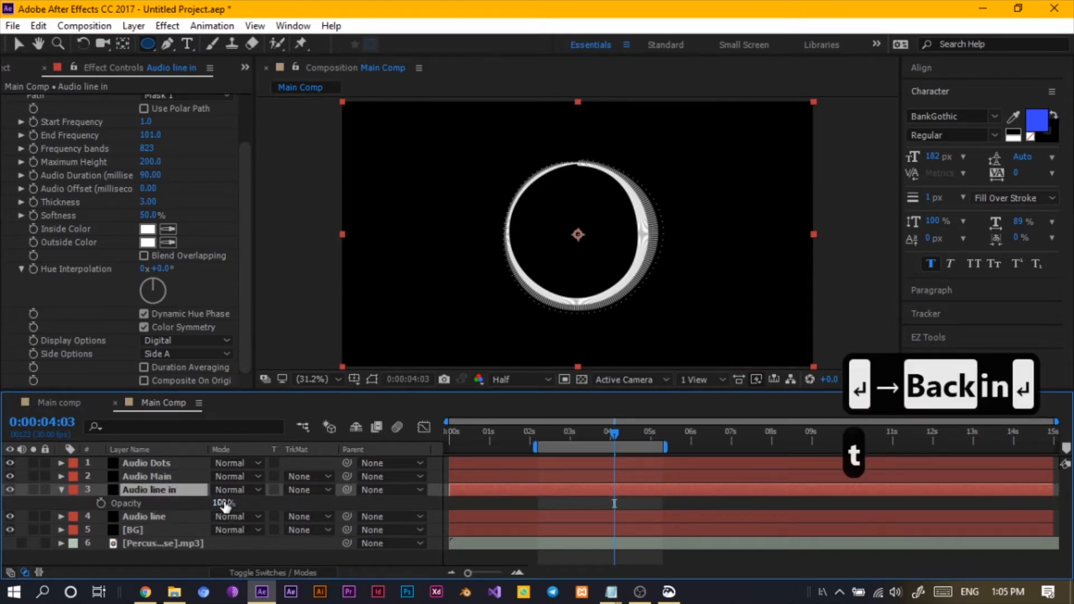
left_click_drag(208, 502, 166, 510)
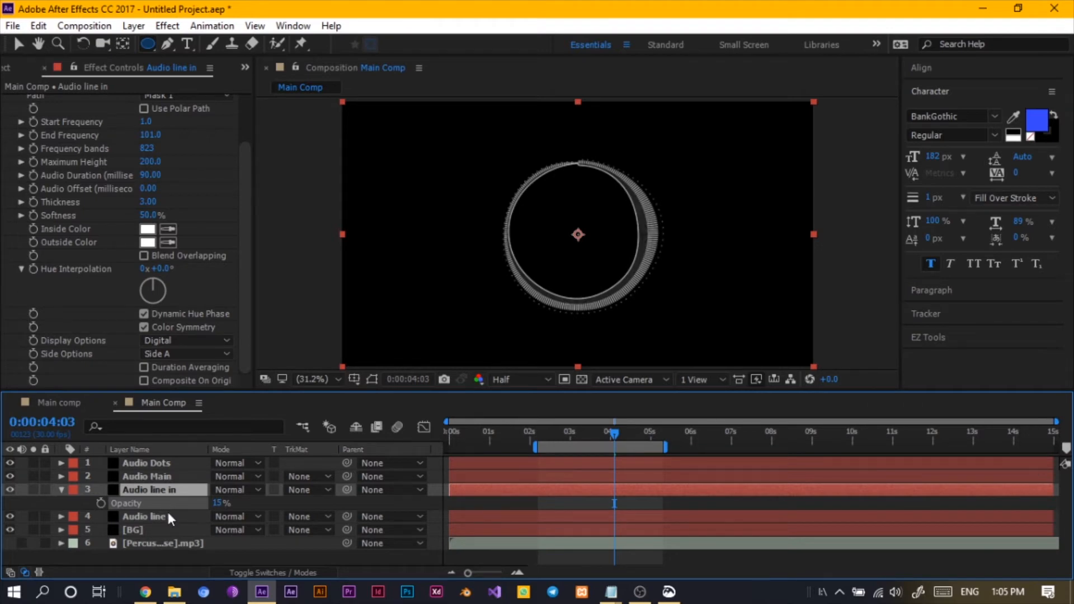
key("Return")
left_click(61, 491)
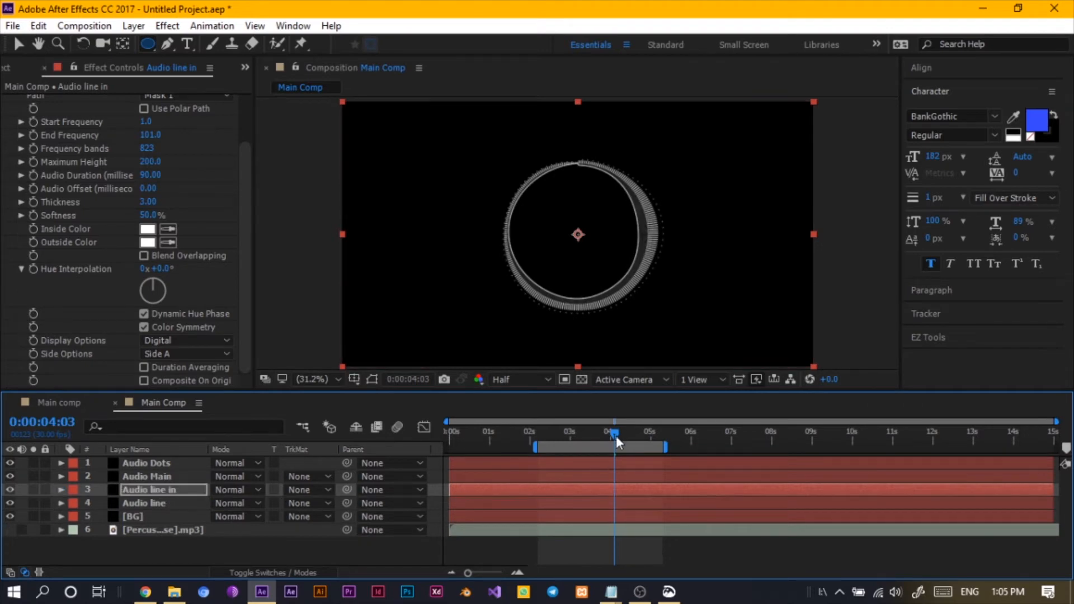
- Preview the layered spectrum animation by playing and scrubbing the timeline
left_click_drag(611, 433, 572, 434)
left_click(552, 443)
key("space")
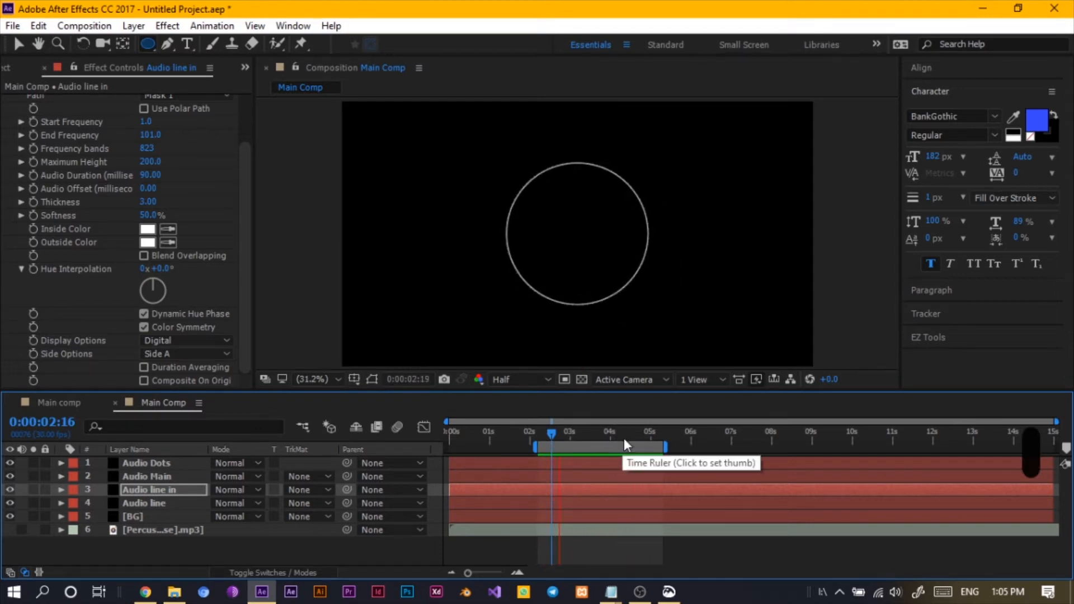
left_click_drag(623, 438, 647, 439)
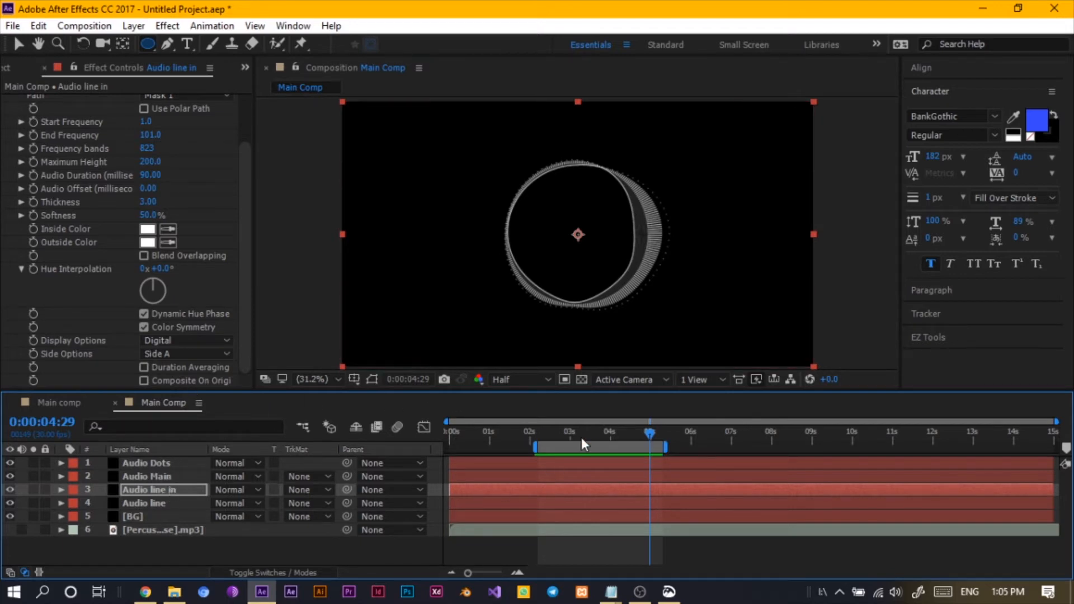
mouse_move(585, 436)
left_mouse_down()
mouse_move(603, 439)
mouse_move(574, 445)
left_mouse_up()
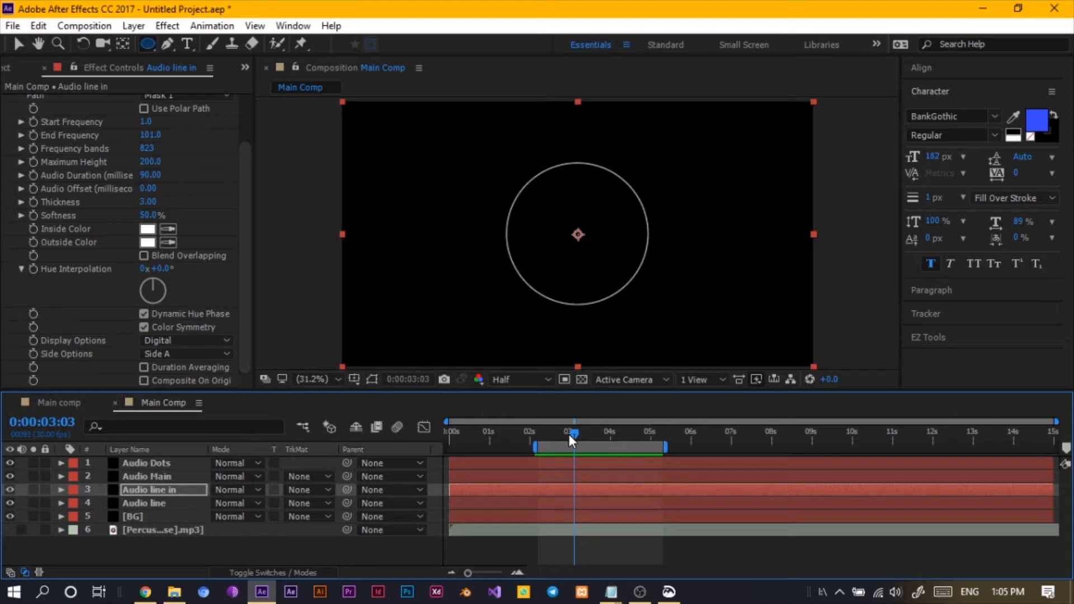
left_click_drag(574, 435, 612, 438)
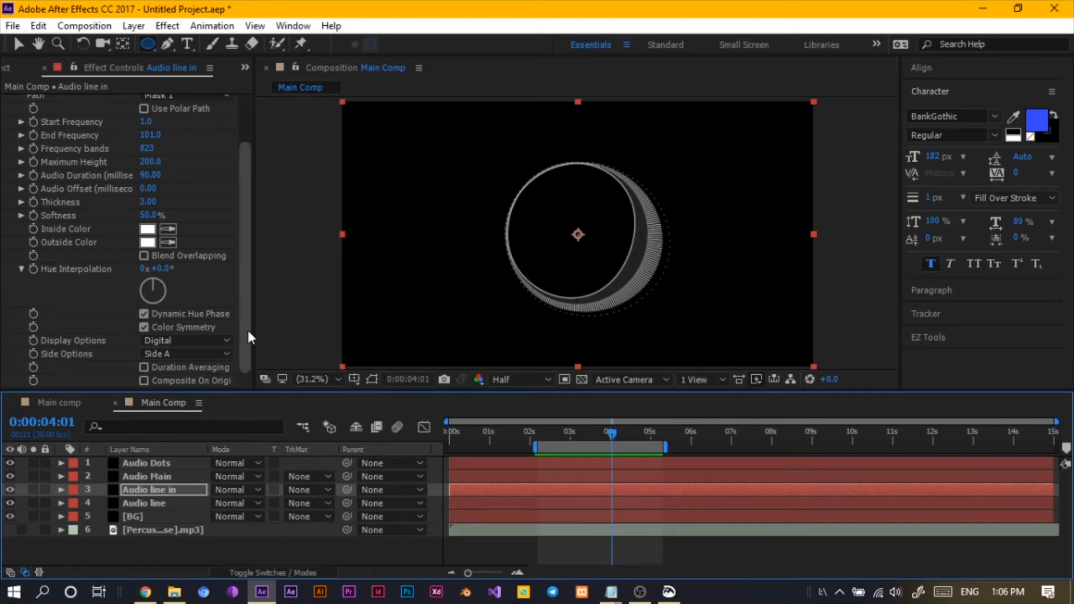
left_click_drag(248, 332, 257, 480)
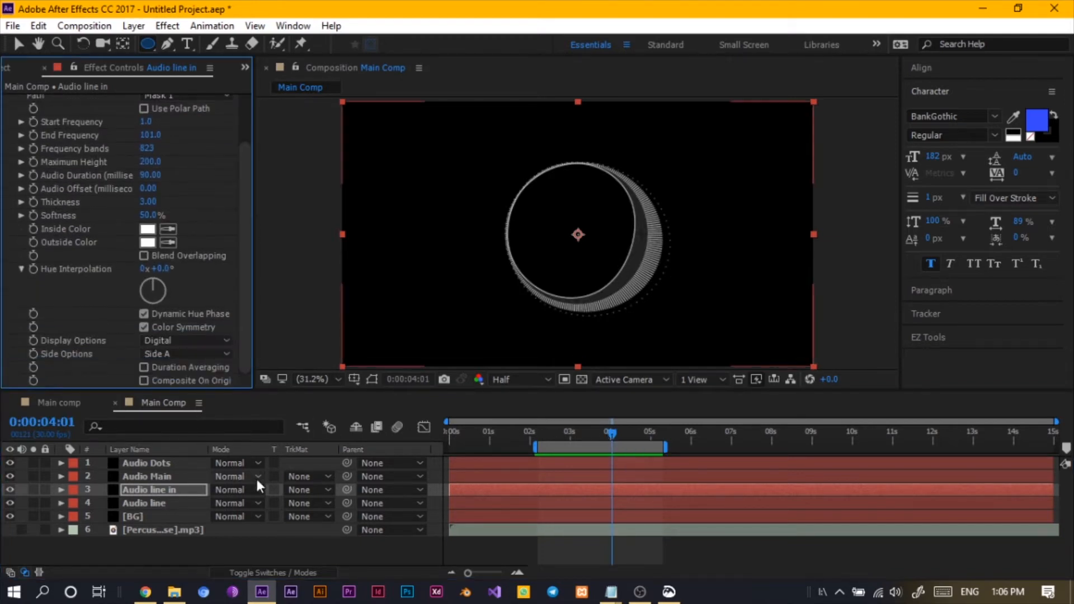
left_click(227, 555)
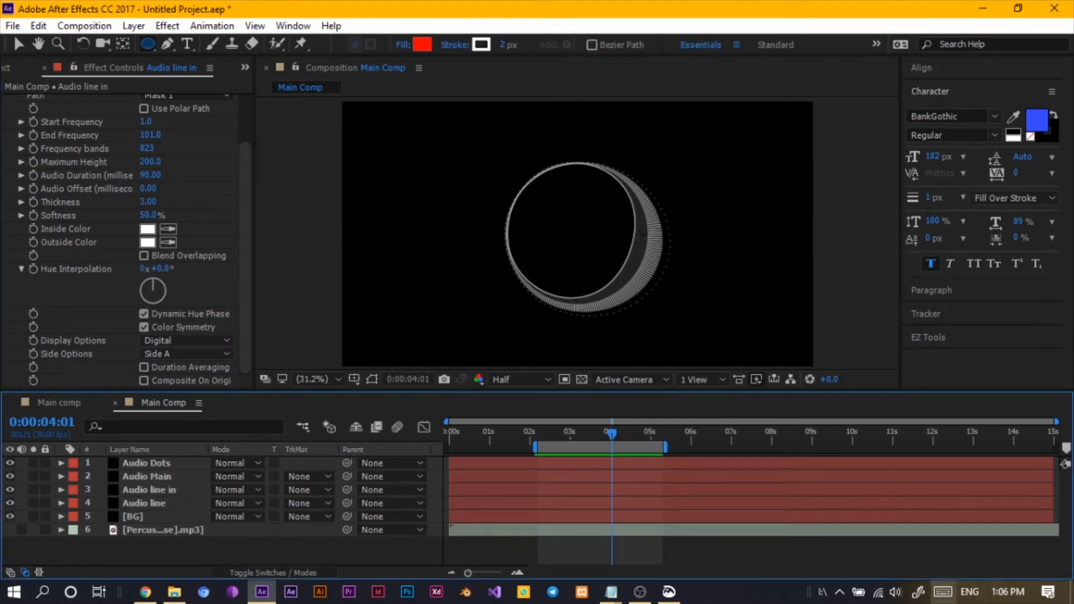
left_click(676, 593)
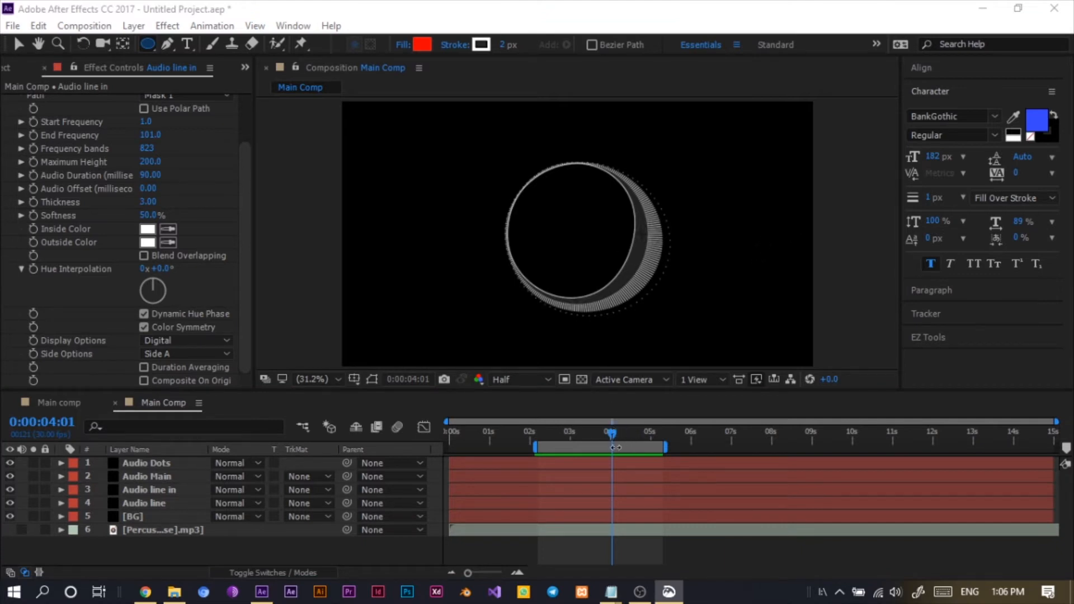
left_click_drag(610, 434, 586, 439)
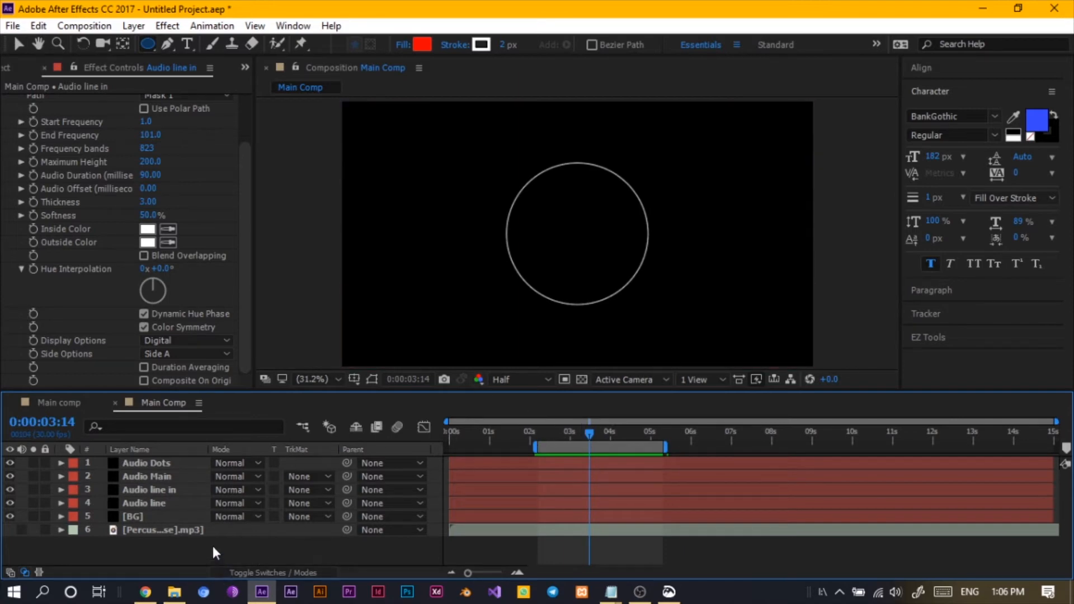
- Create a new composition named Panel shape
left_click(84, 26)
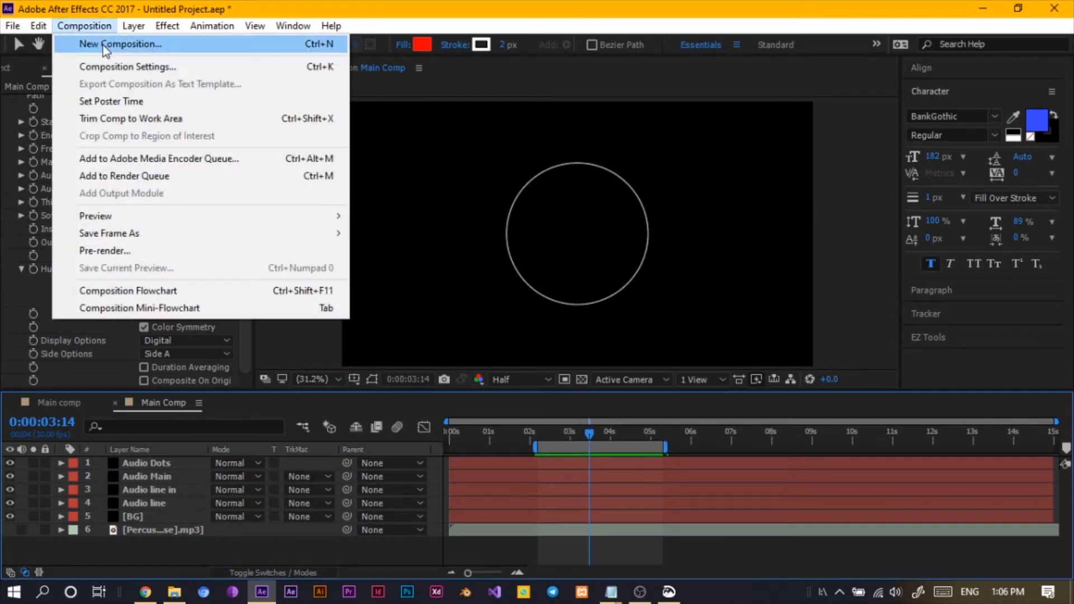
left_click(112, 66)
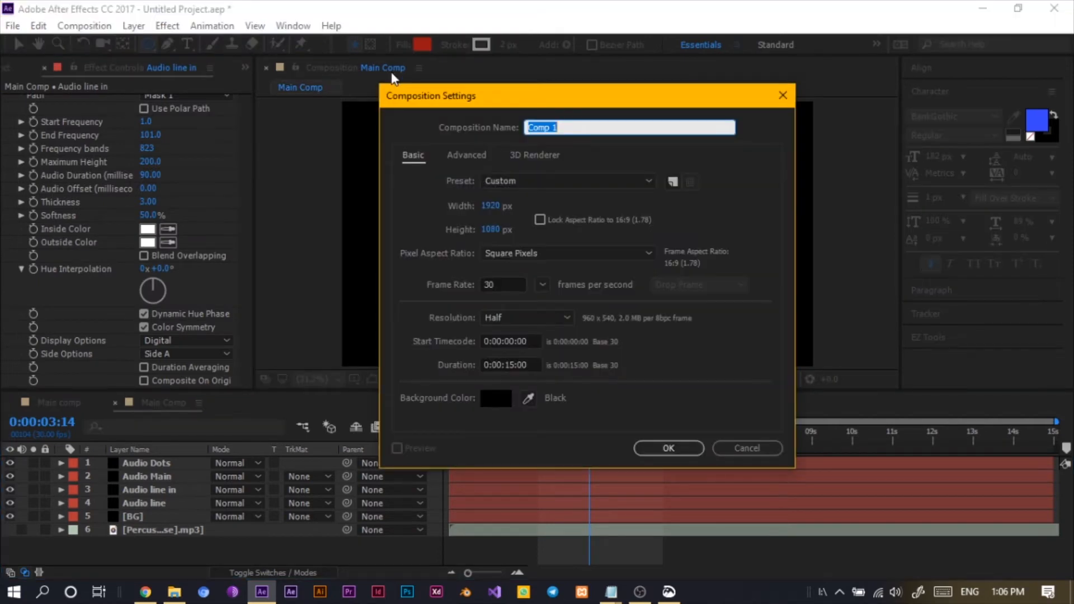
type("M")
key("BackSpace")
type("P")
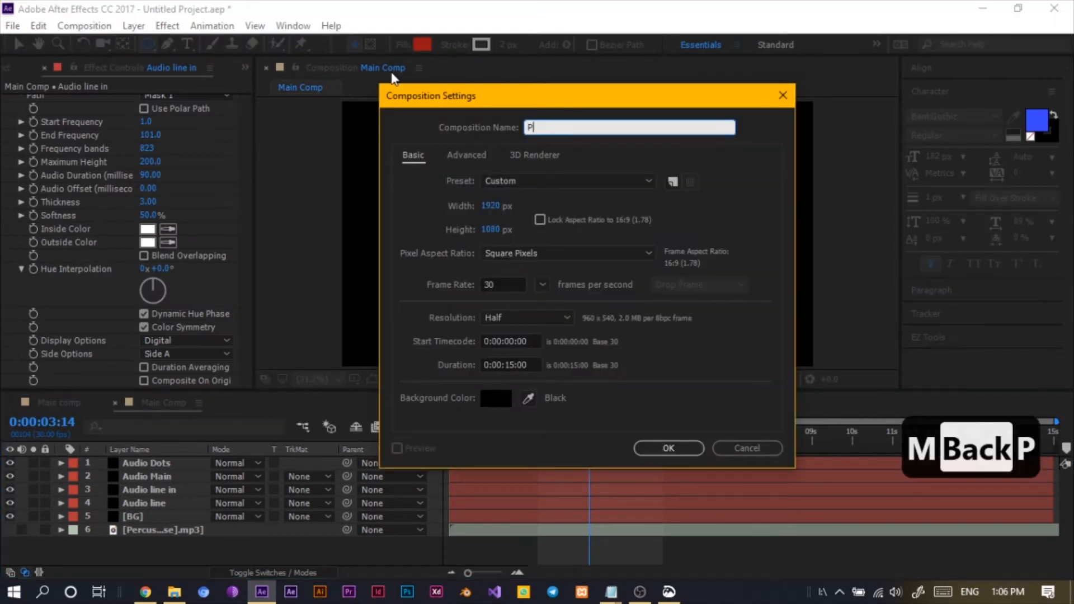
type("anel")
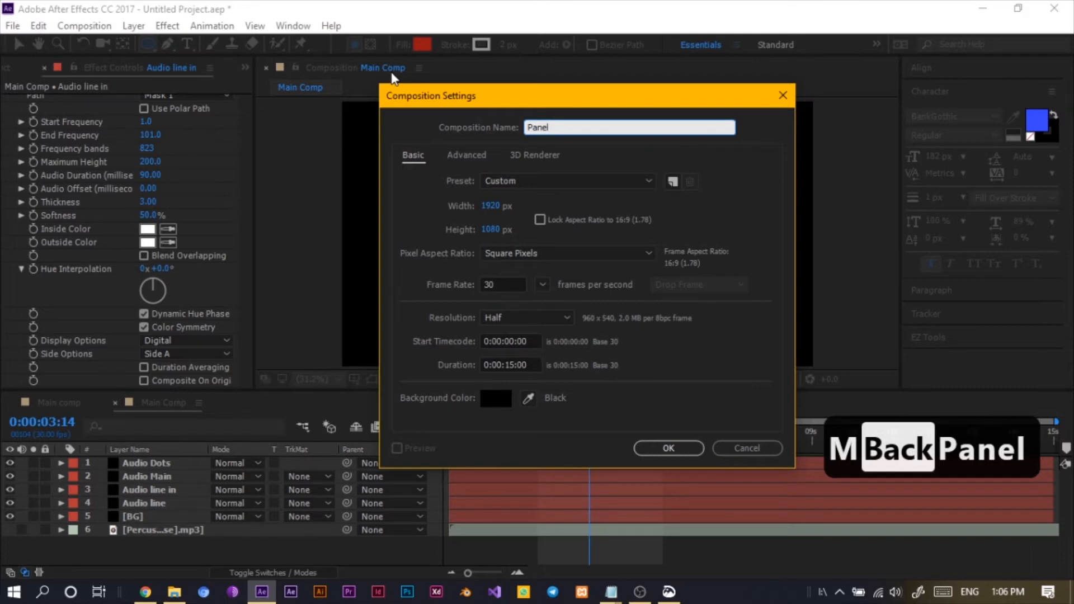
key("Left")
key("Left")
type("shap")
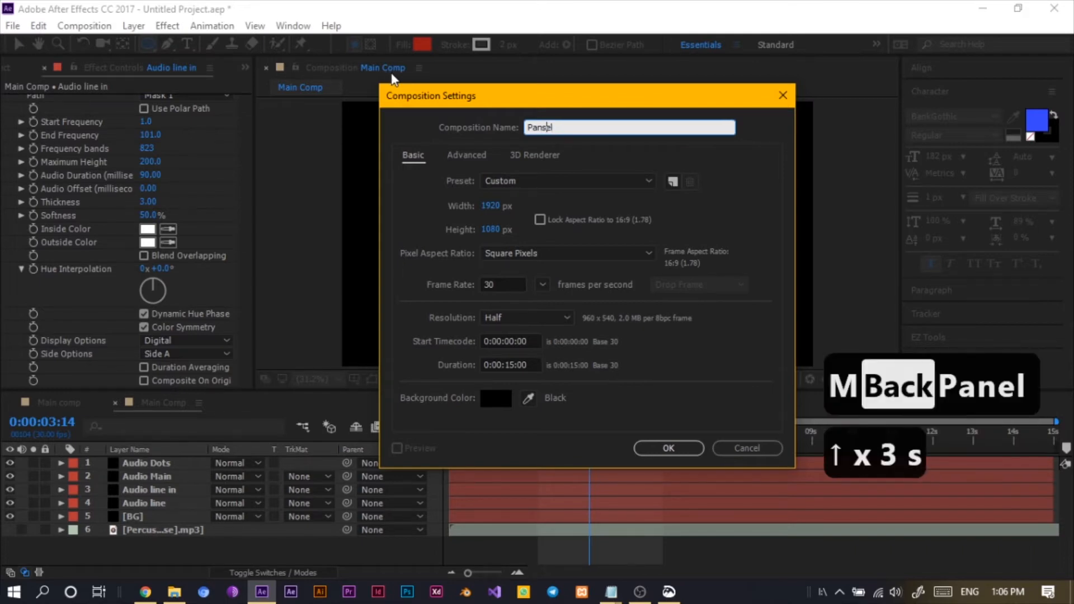
key("BackSpace")
key("BackSpace")
key("BackSpace")
key("BackSpace")
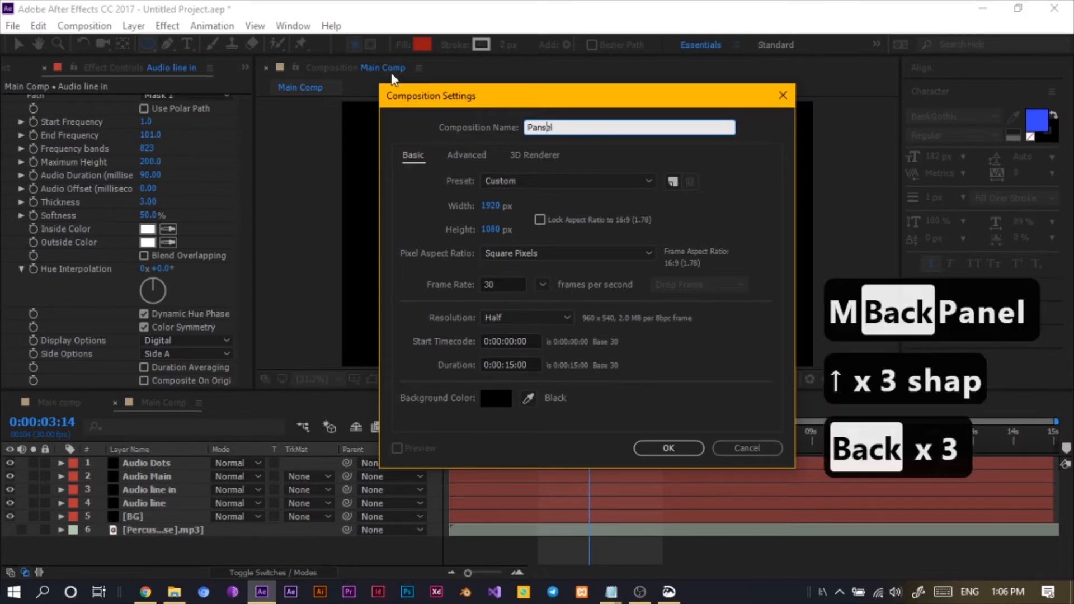
left_click(580, 127)
key("BackSpace")
type("shape")
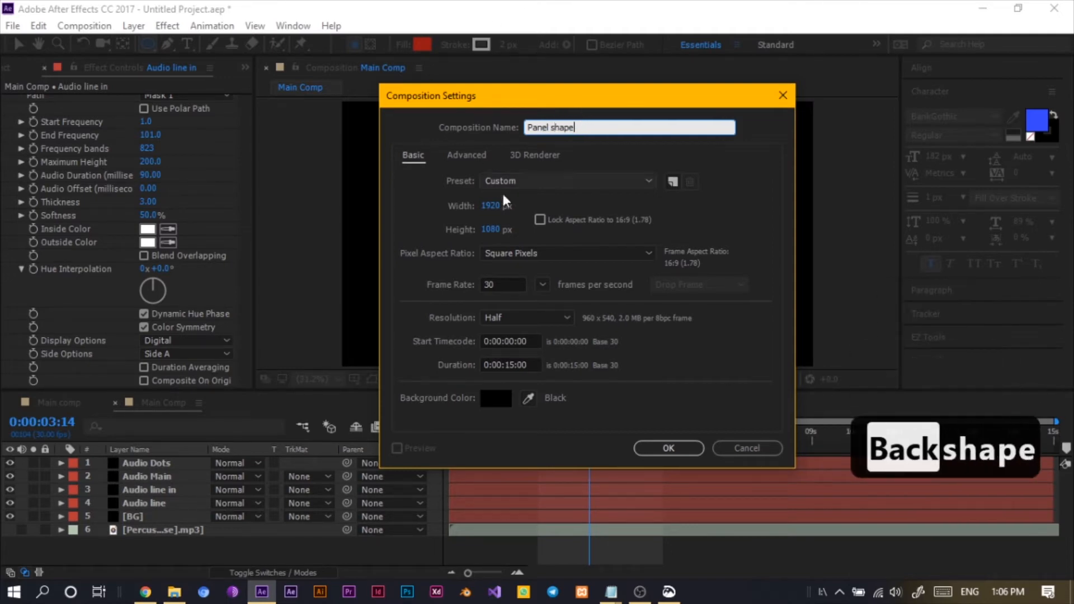
left_click(683, 456)
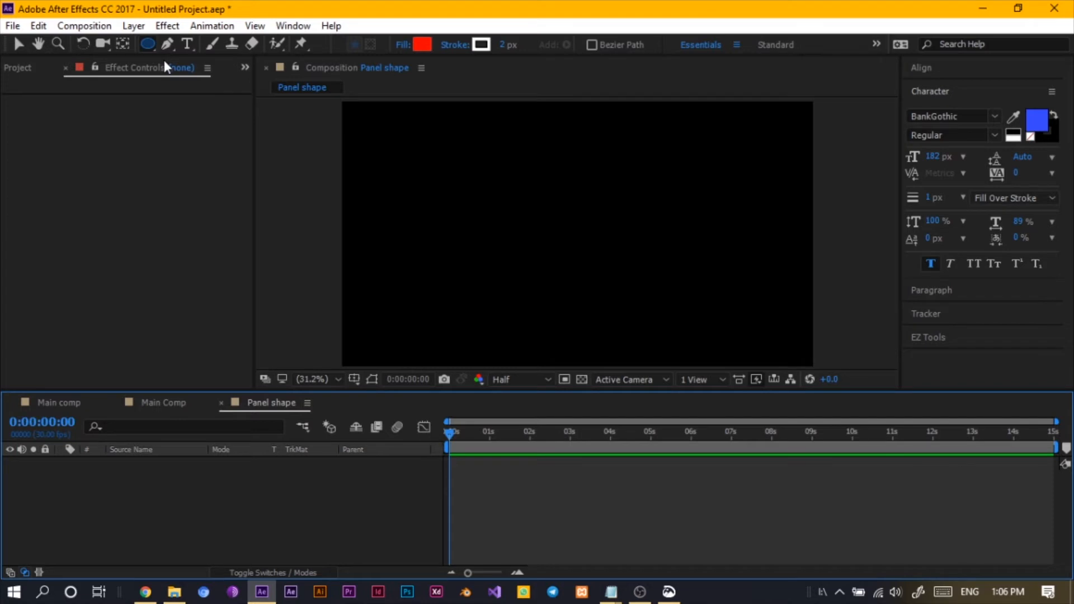
- Start a new solid layer and set its width and height to 480 px
left_click(134, 26)
mouse_move(227, 20)
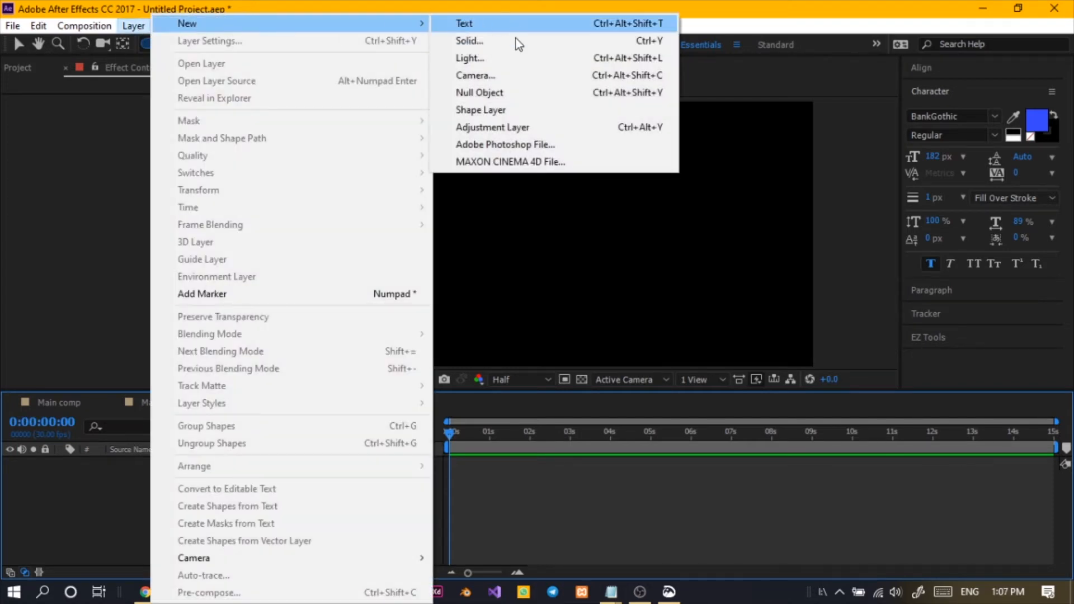
left_click(515, 38)
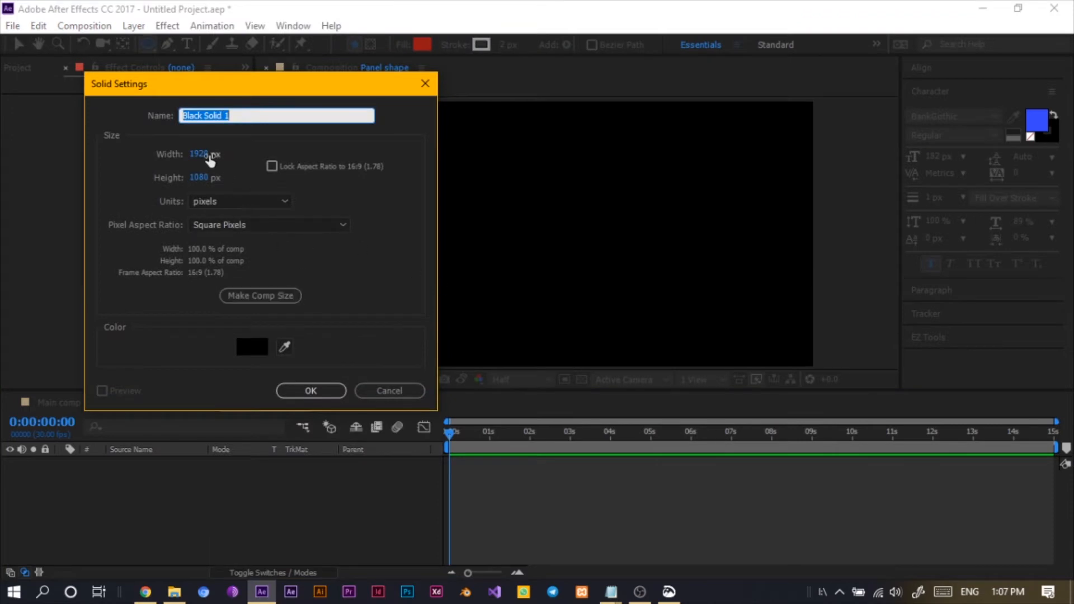
left_click(208, 154)
left_click(208, 154)
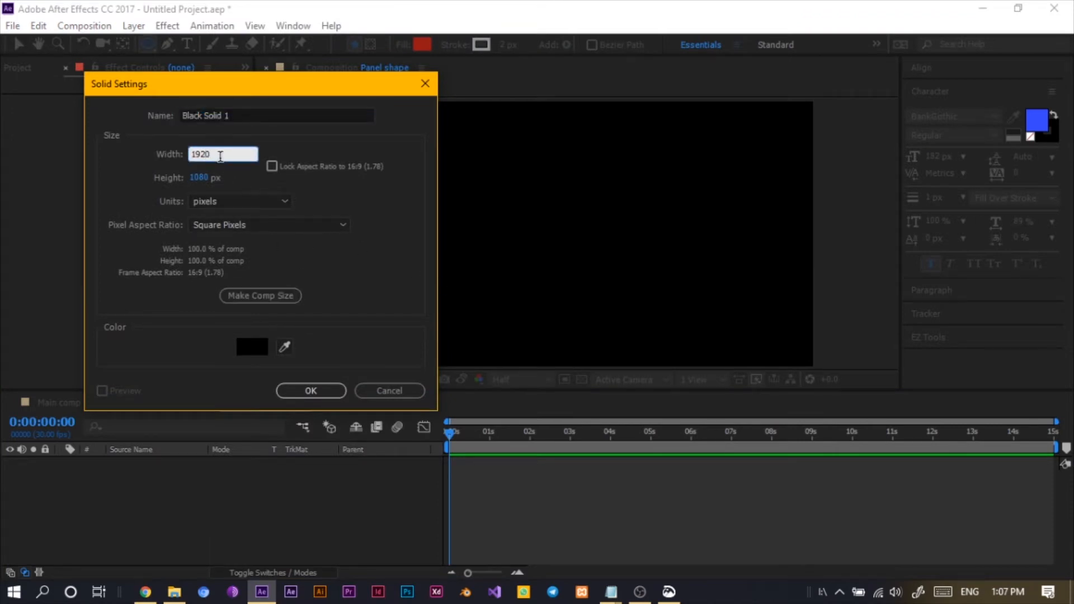
type("/4")
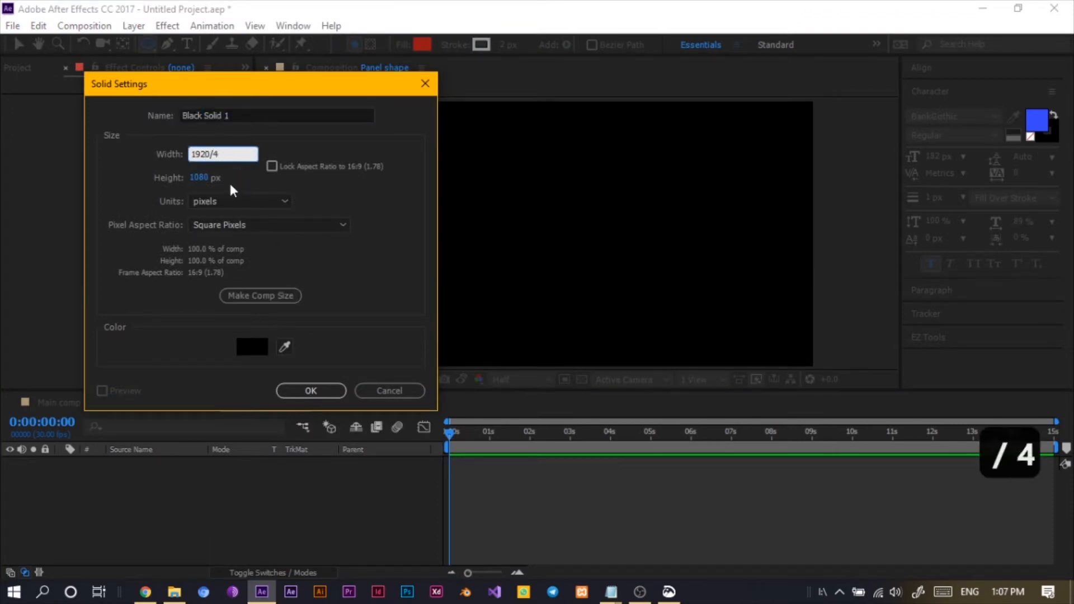
left_click(235, 184)
left_click(200, 178)
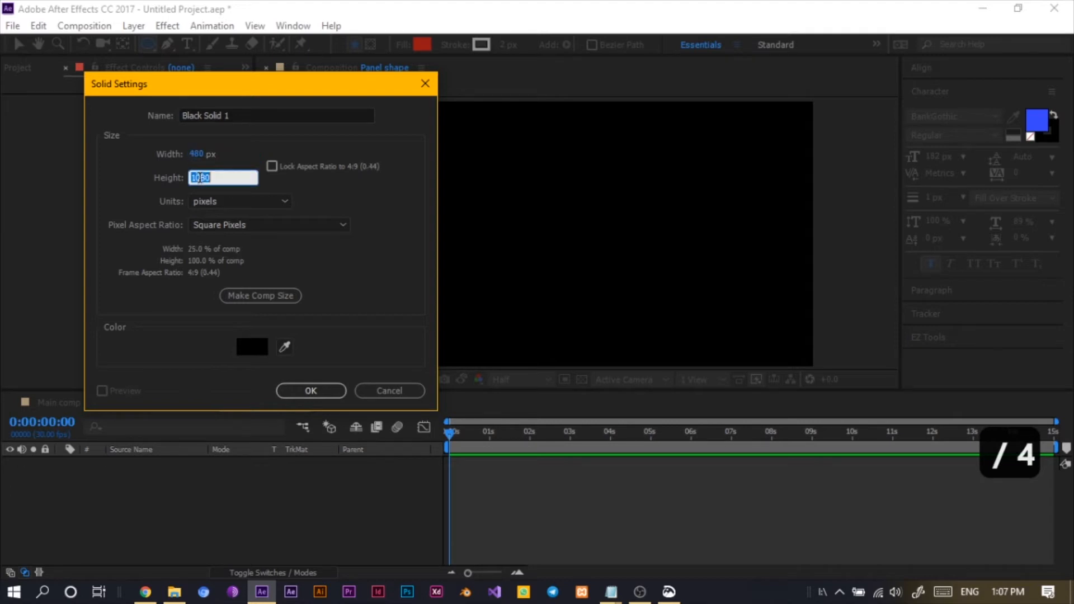
left_click(218, 176)
key("BackSpace")
key("BackSpace")
key("BackSpace")
key("BackSpace")
key("BackSpace")
key("BackSpace")
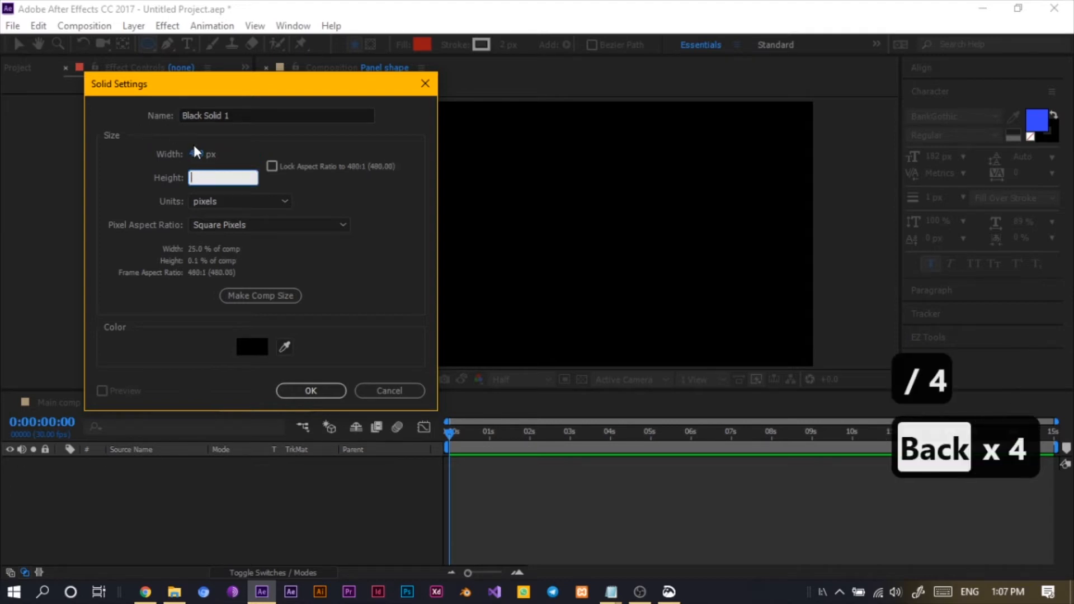
type("480")
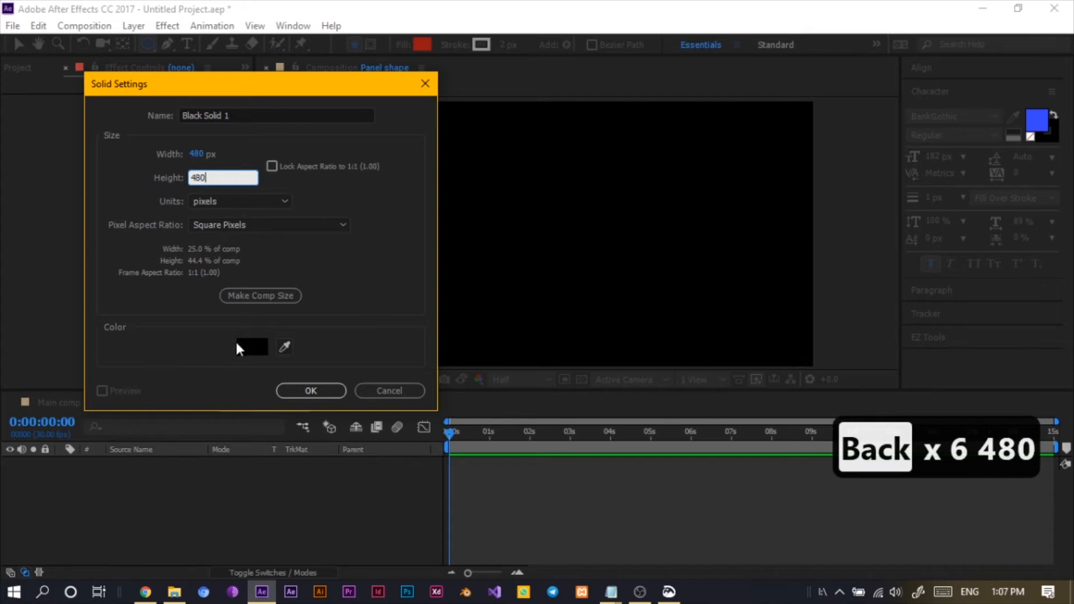
left_click(364, 251)
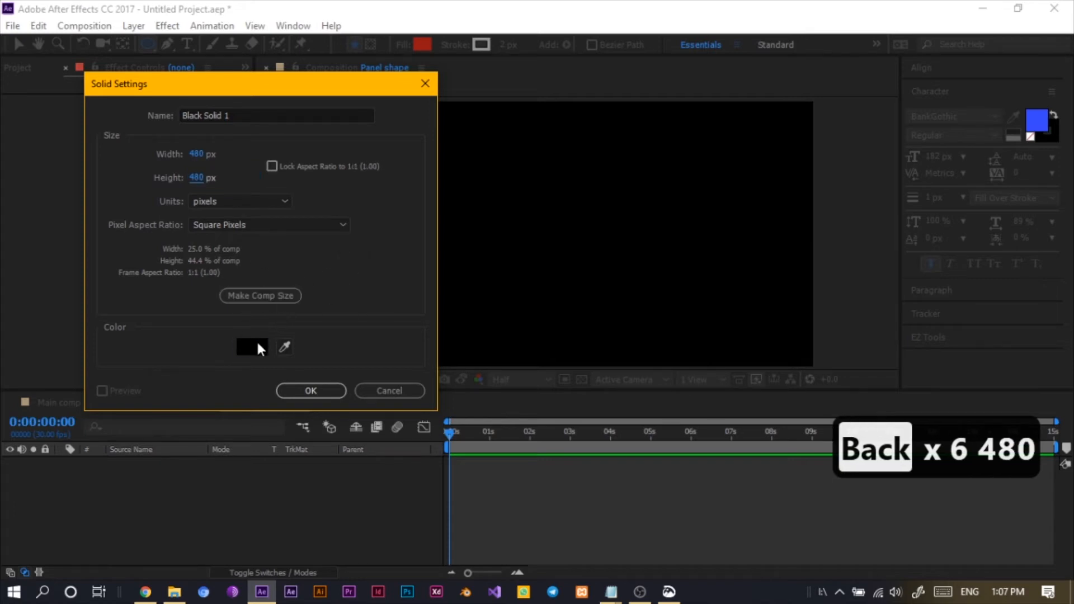
- Set the new solid's colour to white (FFFFFF)
left_click(257, 343)
left_click_drag(157, 135, 21, 39)
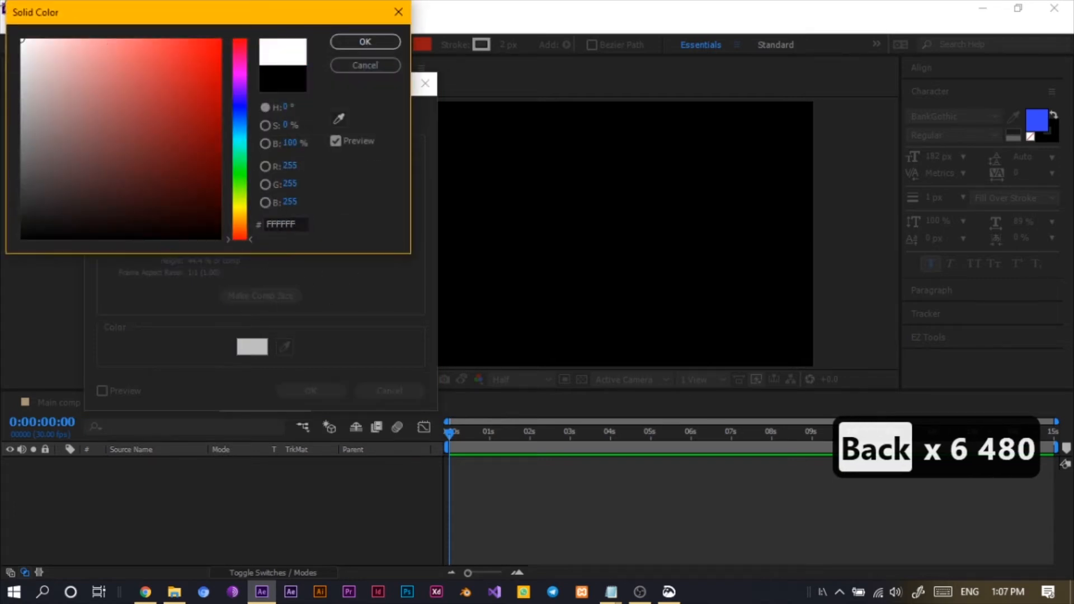
left_click(364, 45)
- Name the solid Panel and create it
left_click_drag(246, 115, 129, 119)
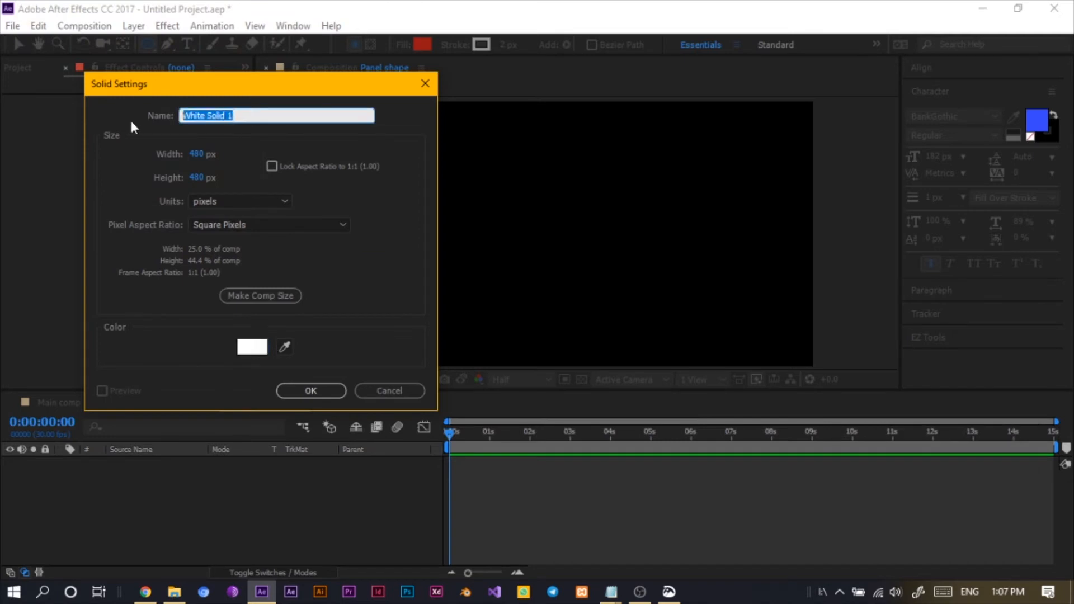
type("P")
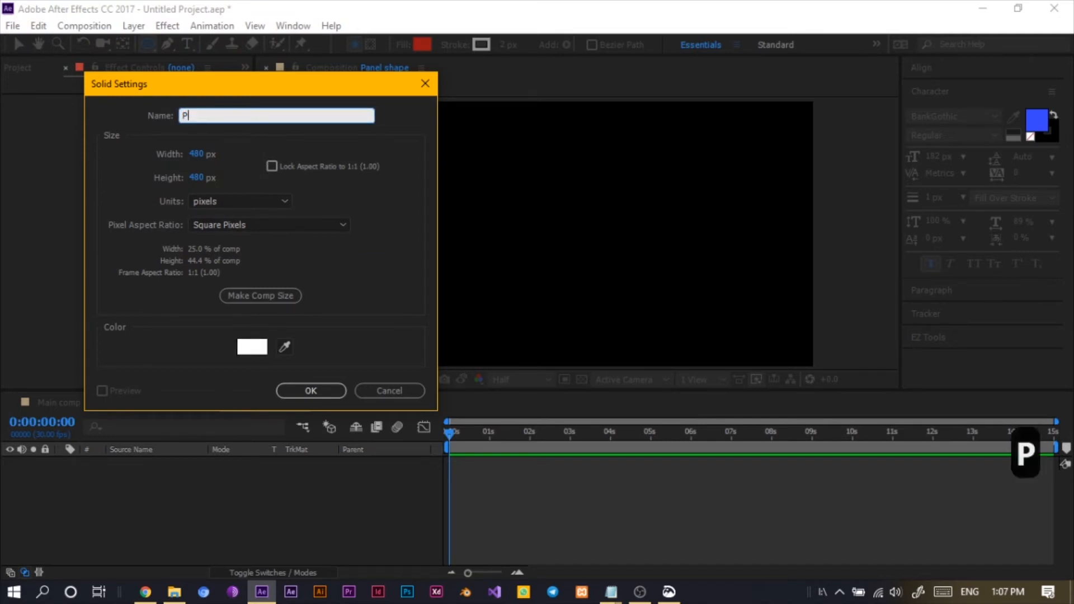
key("BackSpace")
type("Panel")
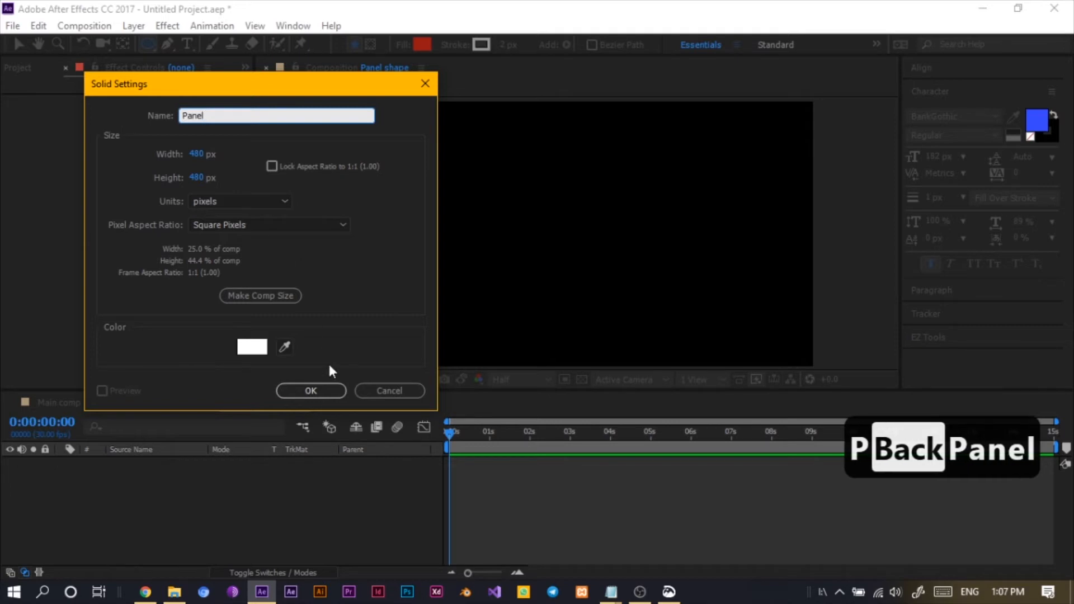
left_click(298, 393)
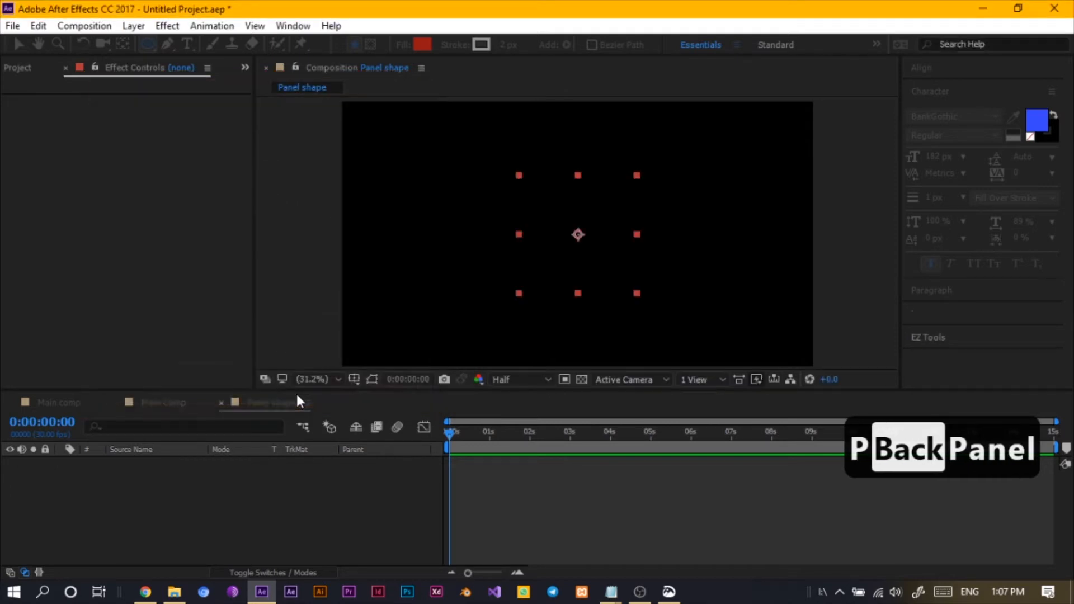
- Pre-compose the Panel layer into a new composition named Panel comp
left_click(251, 489)
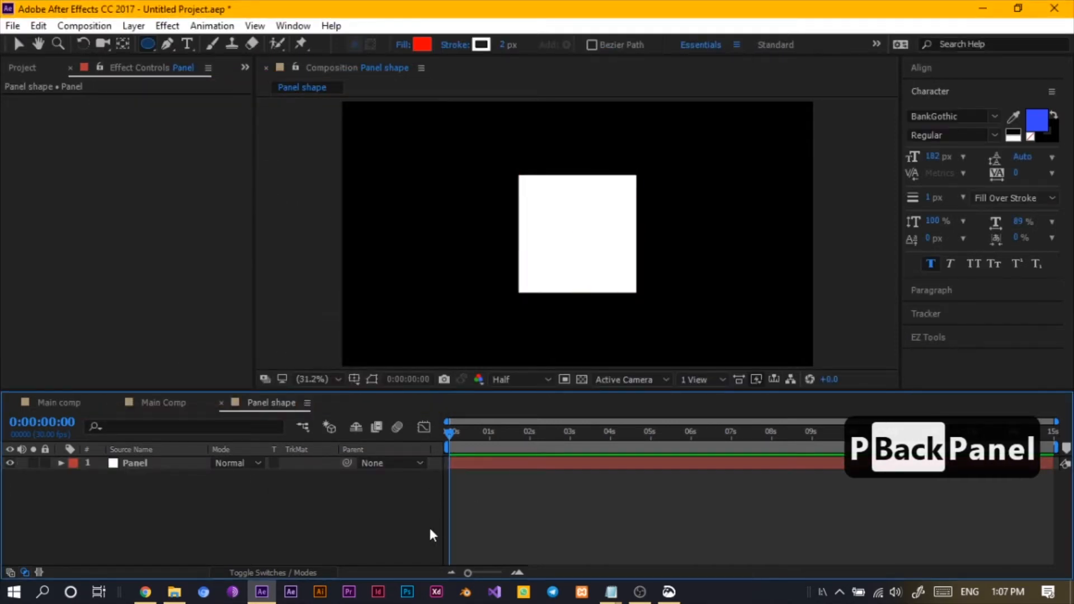
right_click(159, 465)
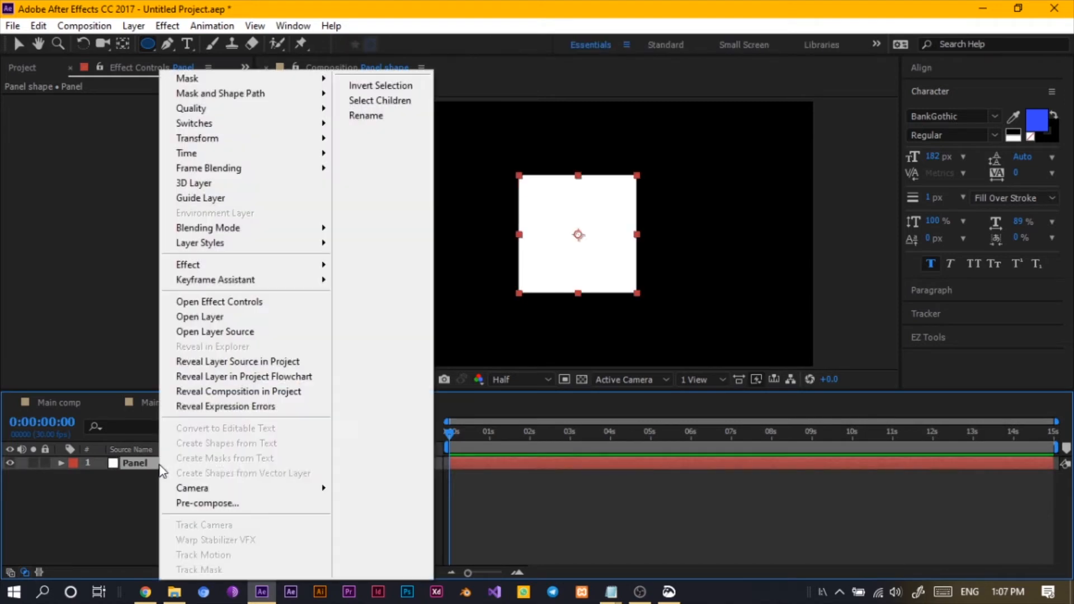
left_click(226, 504)
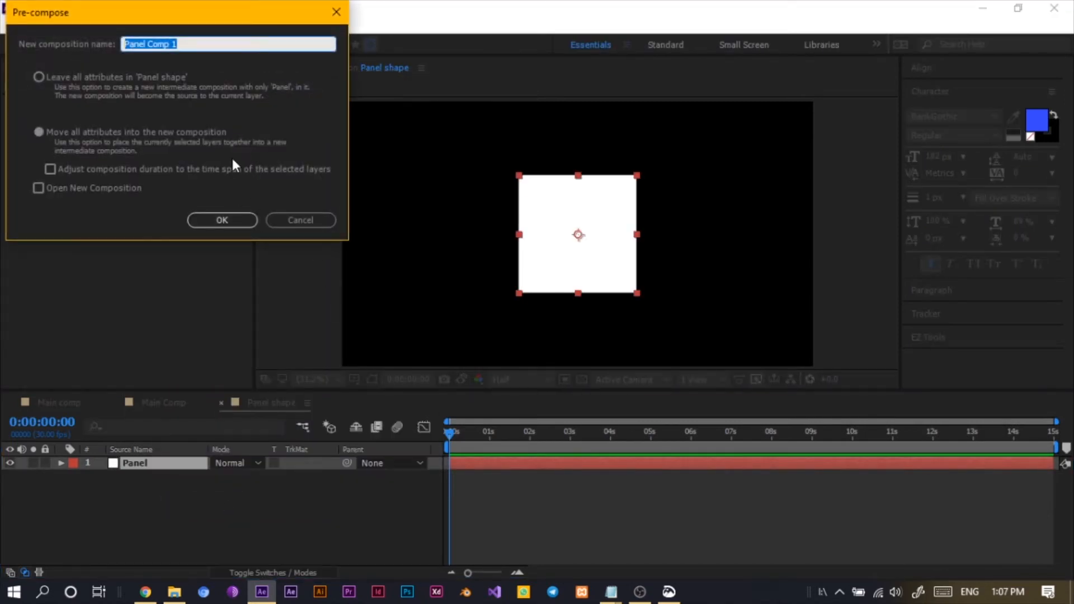
key("BackSpace")
key("BackSpace")
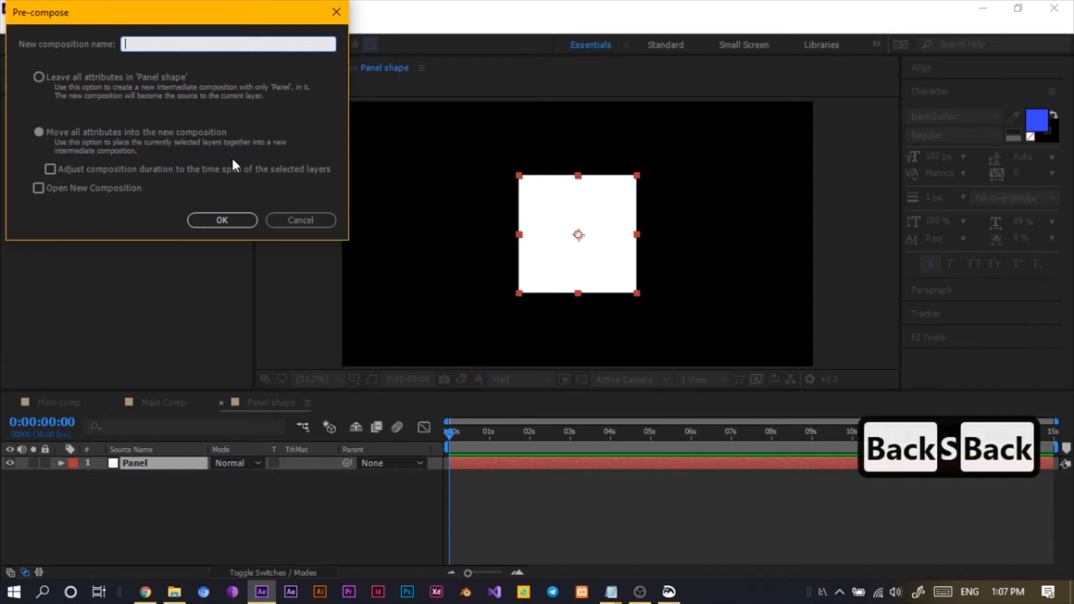
type("Panel")
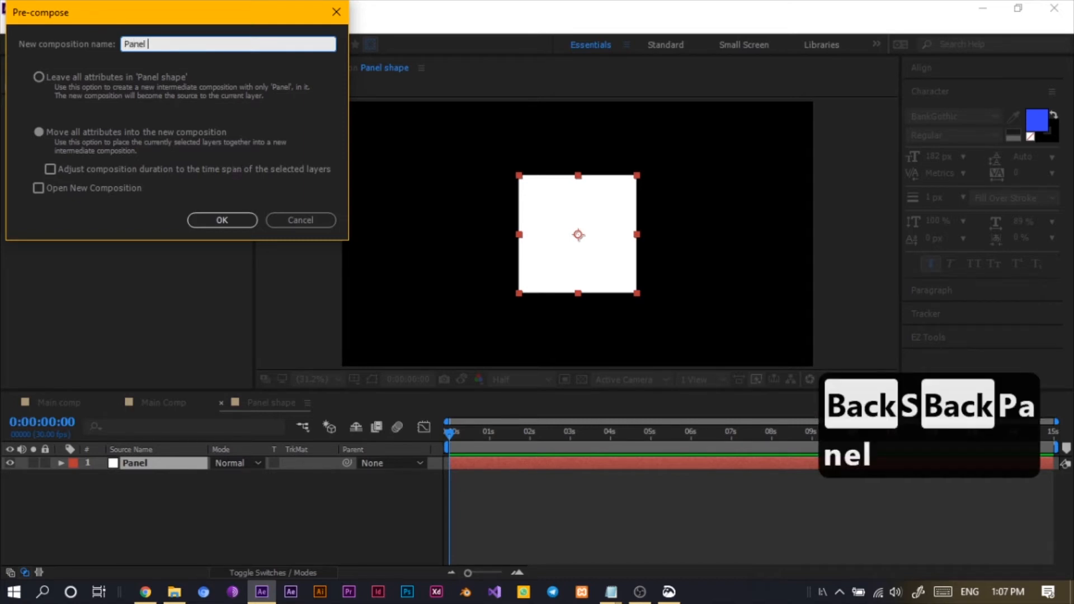
type("comp")
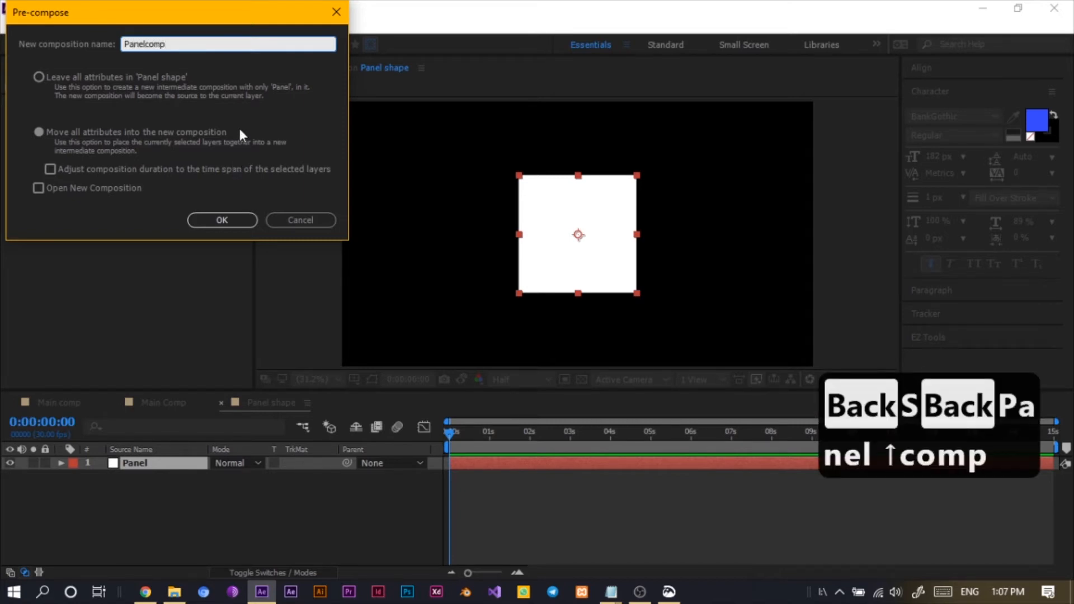
left_click(145, 44)
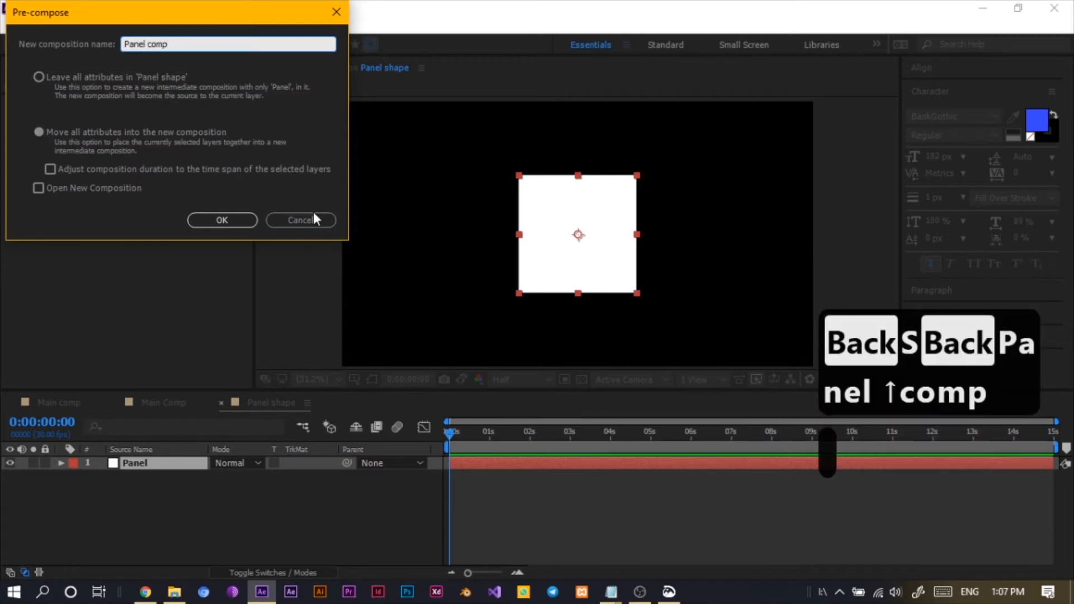
left_click(222, 220)
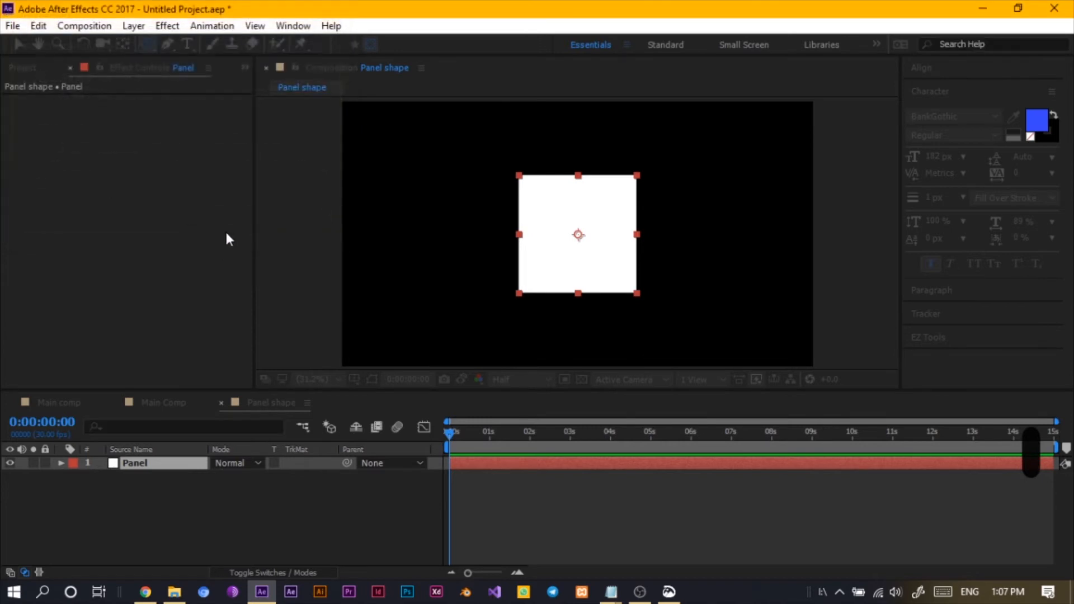
- Duplicate the Panel comp layer and apply Fast Blur to the lower copy with blurriness 78
key("ctrl+d")
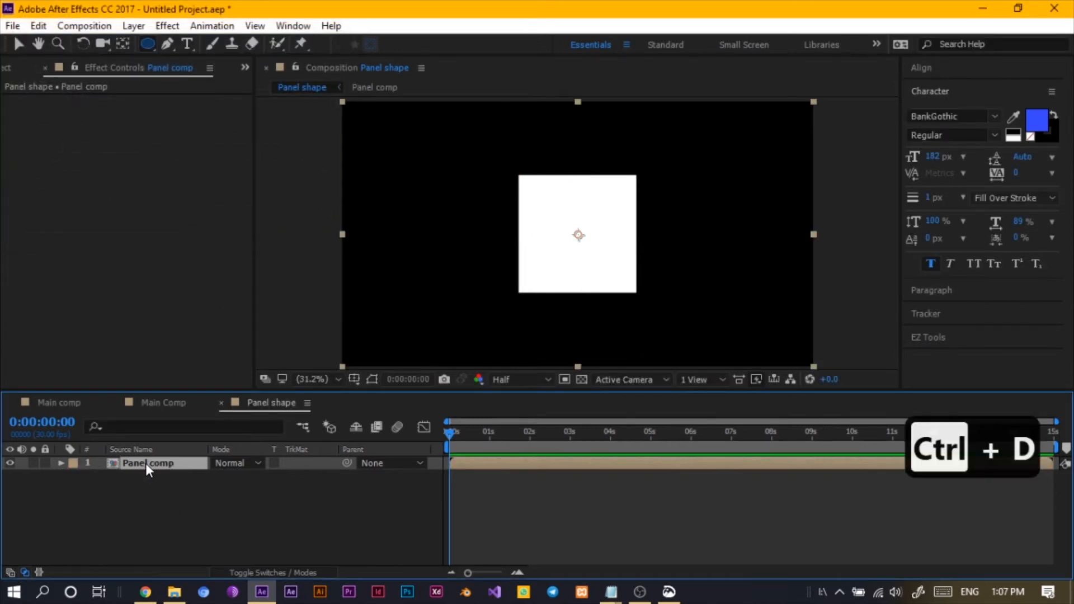
left_click(168, 499)
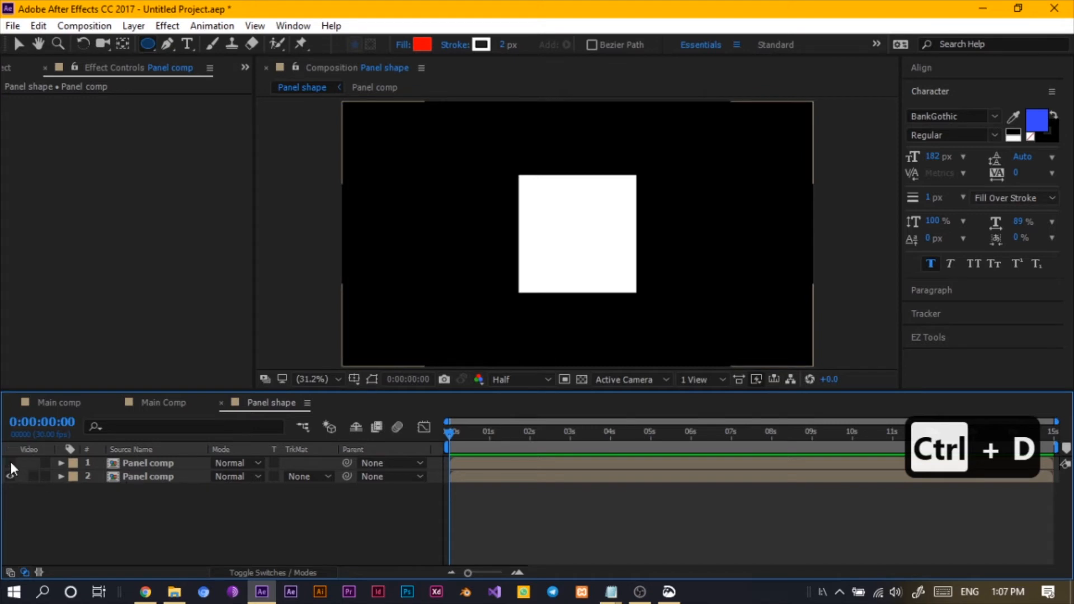
left_click(146, 477)
key("ctrl+space")
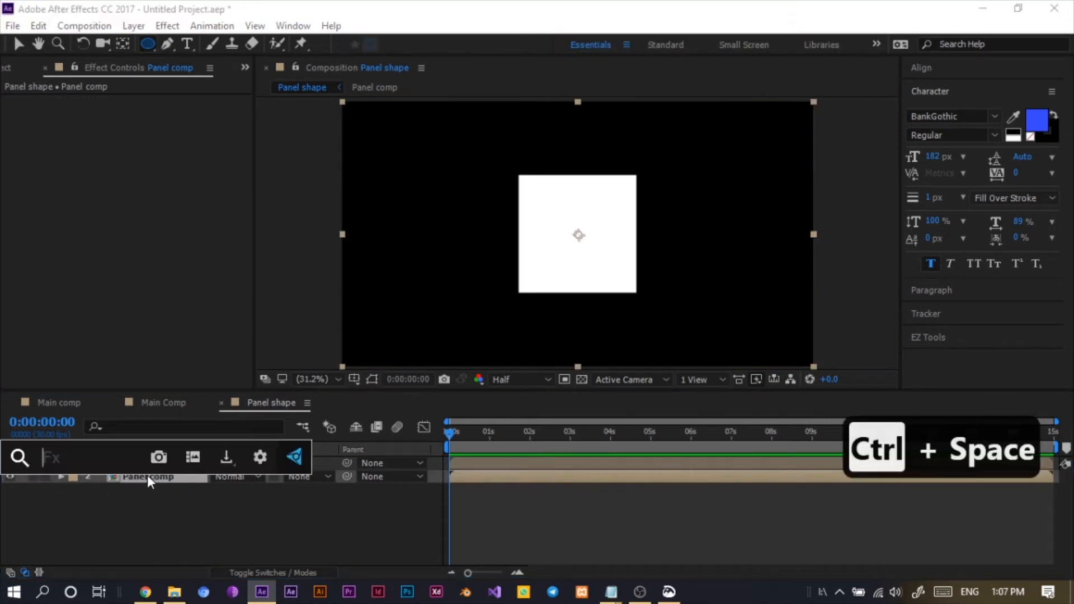
type("ra")
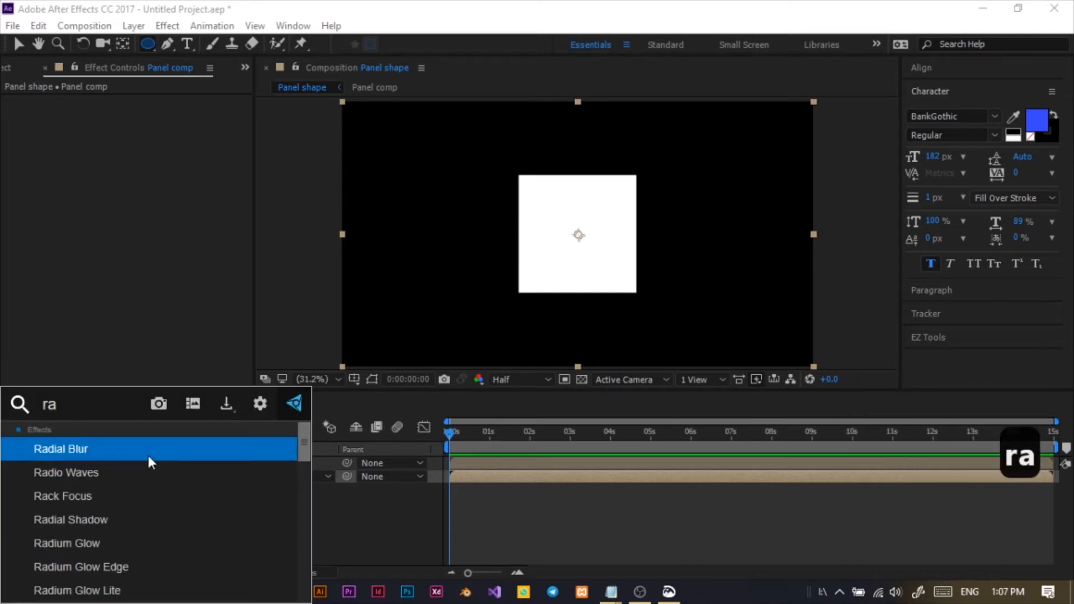
key("BackSpace")
key("BackSpace")
key("BackSpace")
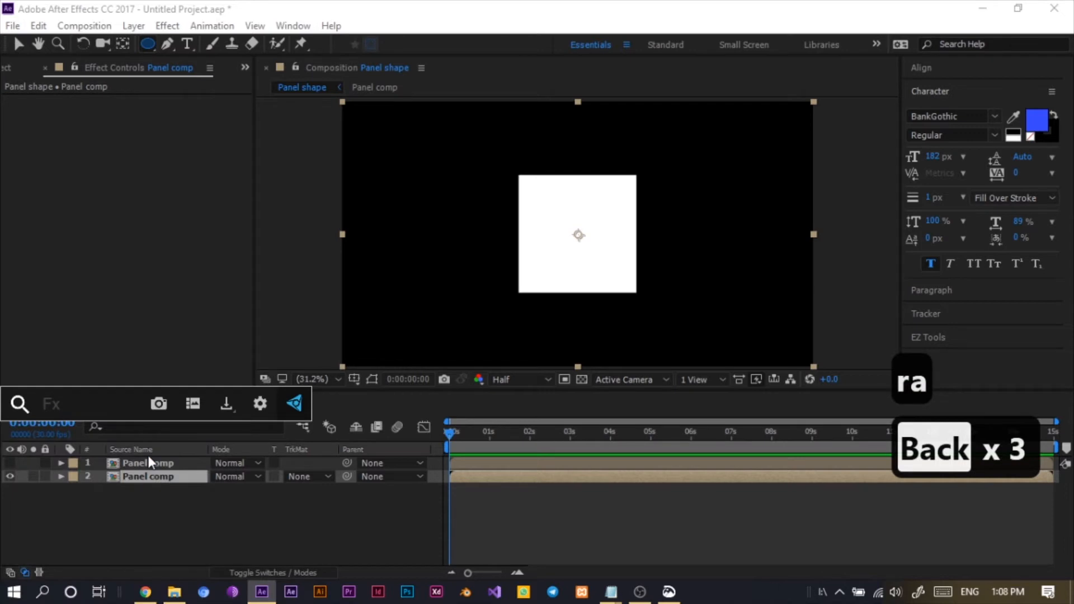
type("fast")
left_click(147, 453)
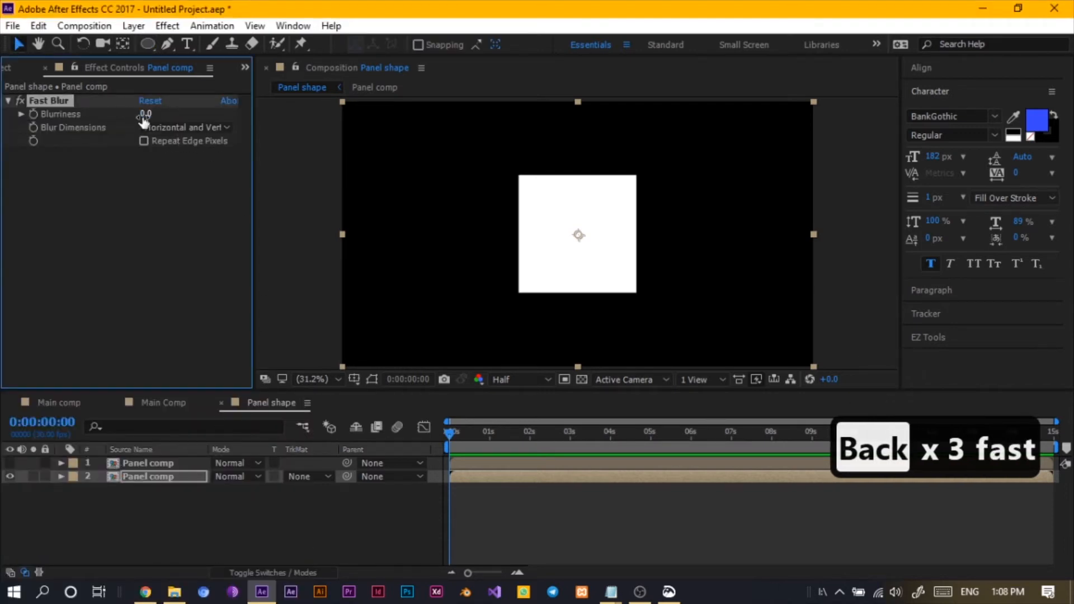
left_click_drag(144, 115, 187, 115)
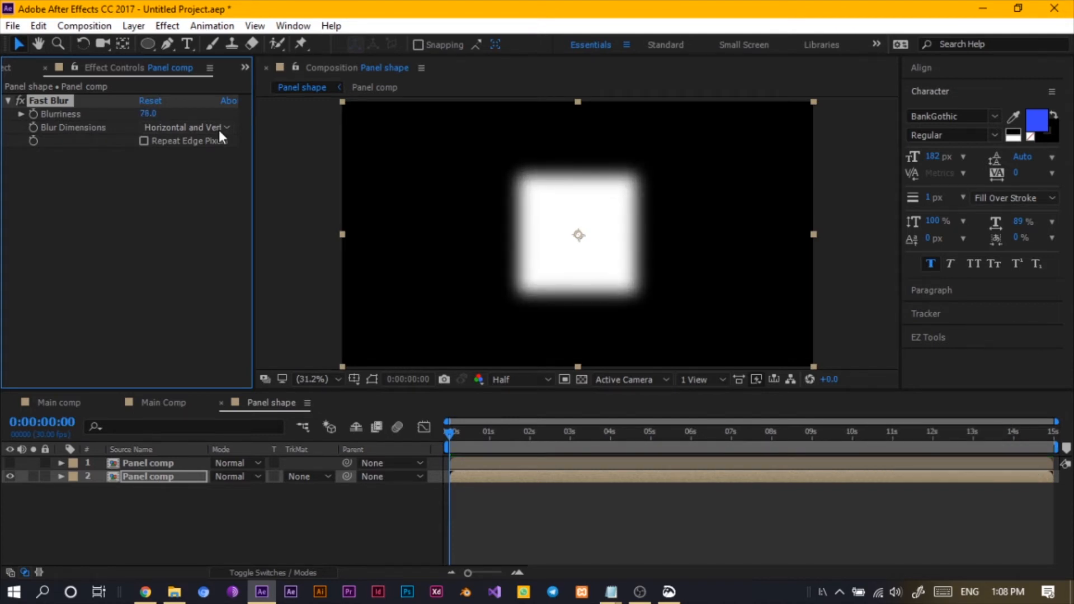
- Set the blurred lower Panel comp layer's track matte to Luma Matte using the layer above
left_click(9, 463)
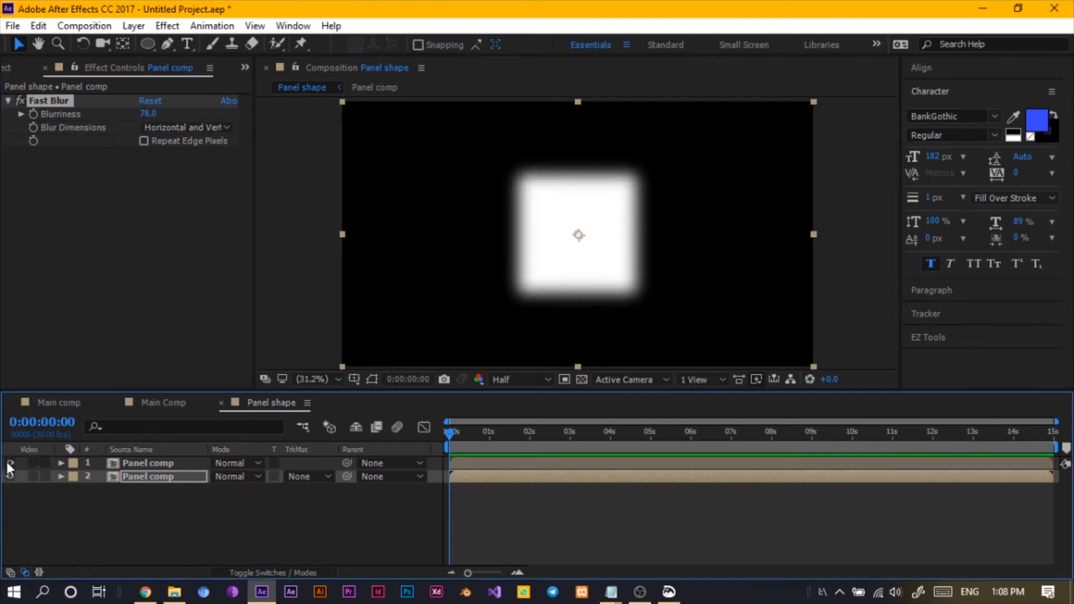
left_click(164, 479)
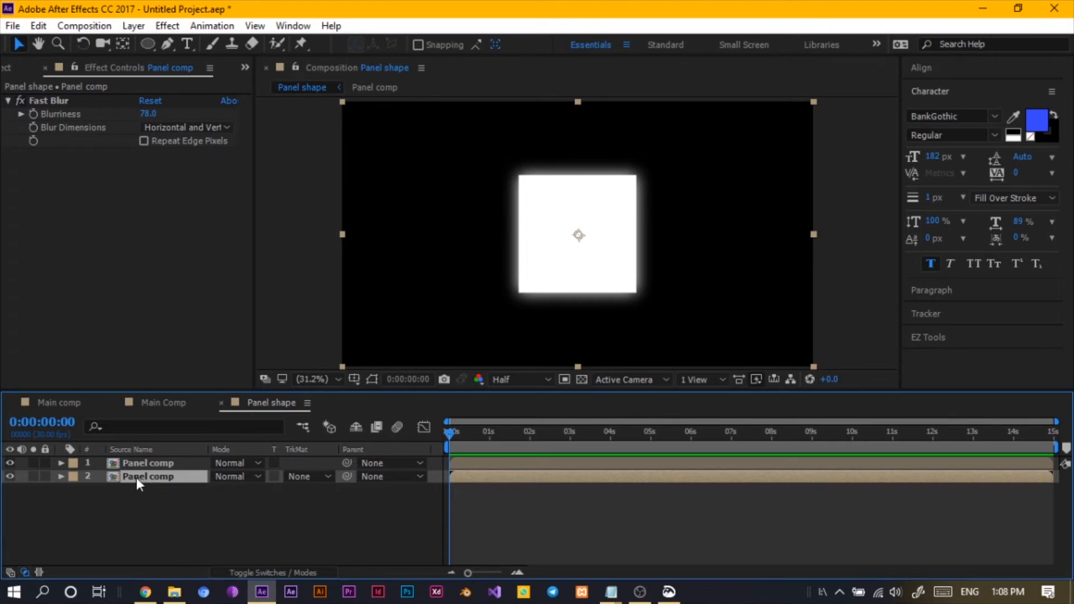
left_click(10, 462)
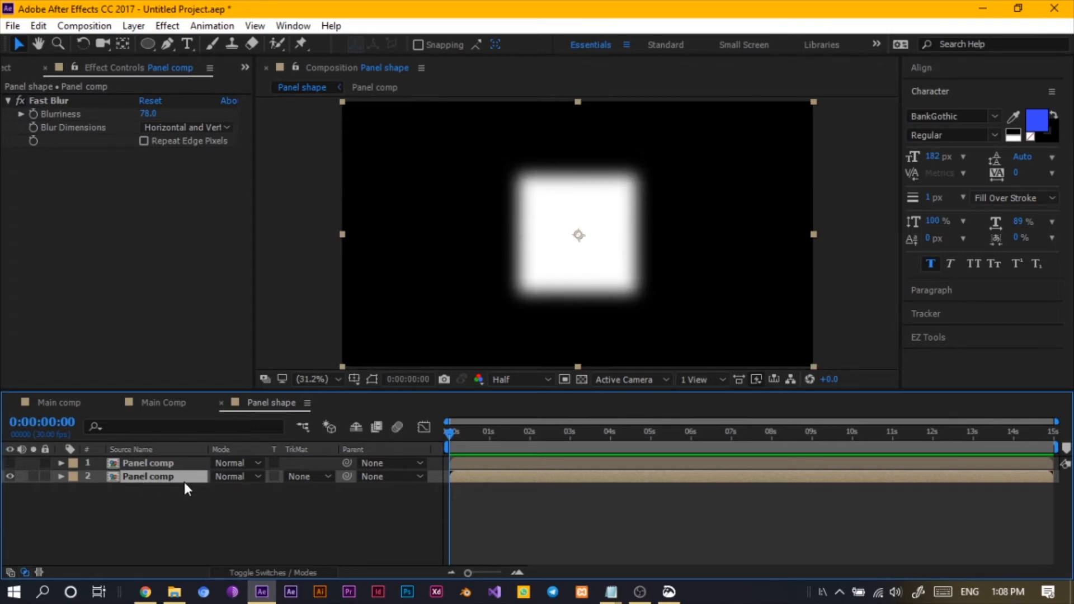
left_click(10, 463)
left_click(311, 474)
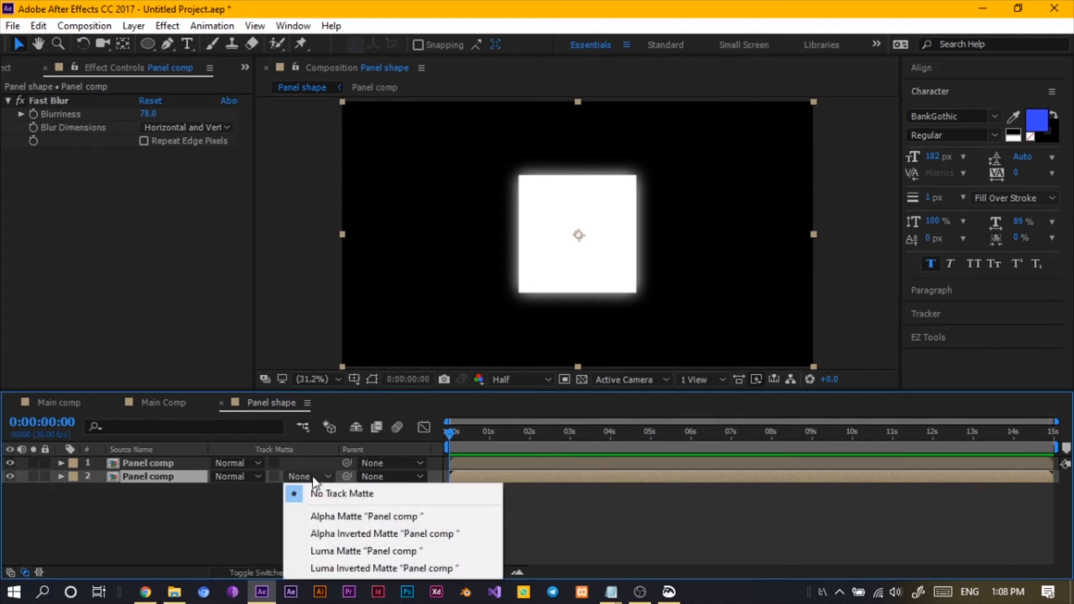
left_click(332, 557)
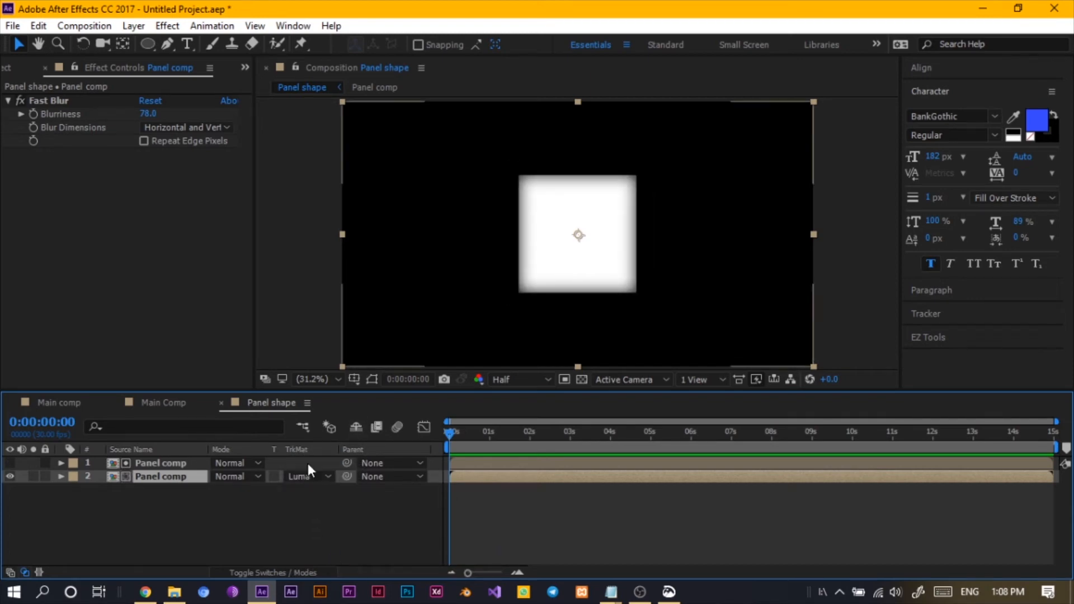
- Increase the lower layer's Fast Blur blurriness to 144
key("F4")
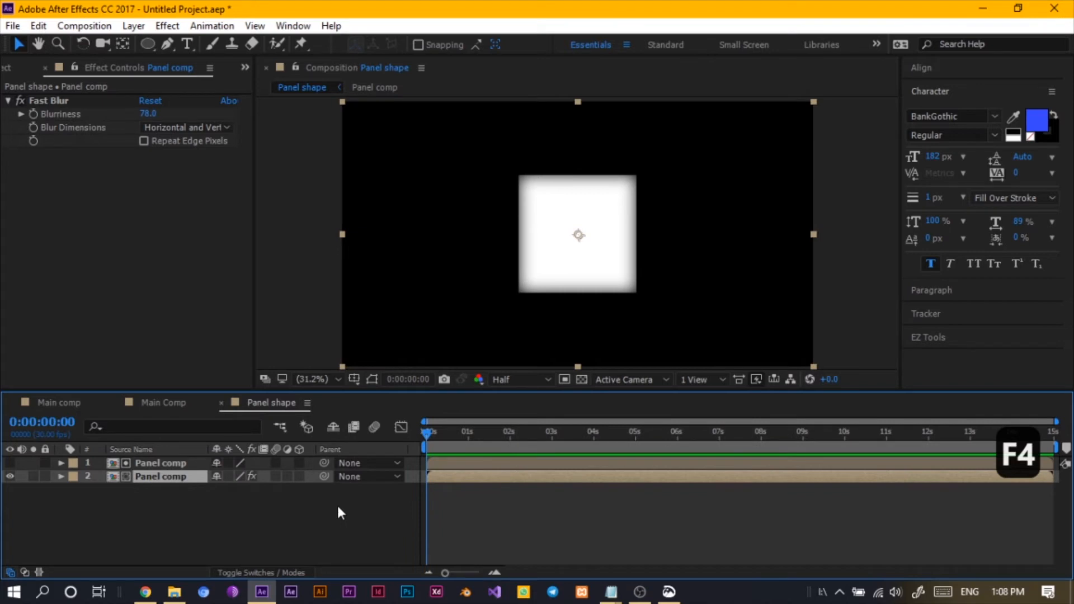
key("F4")
key("F4")
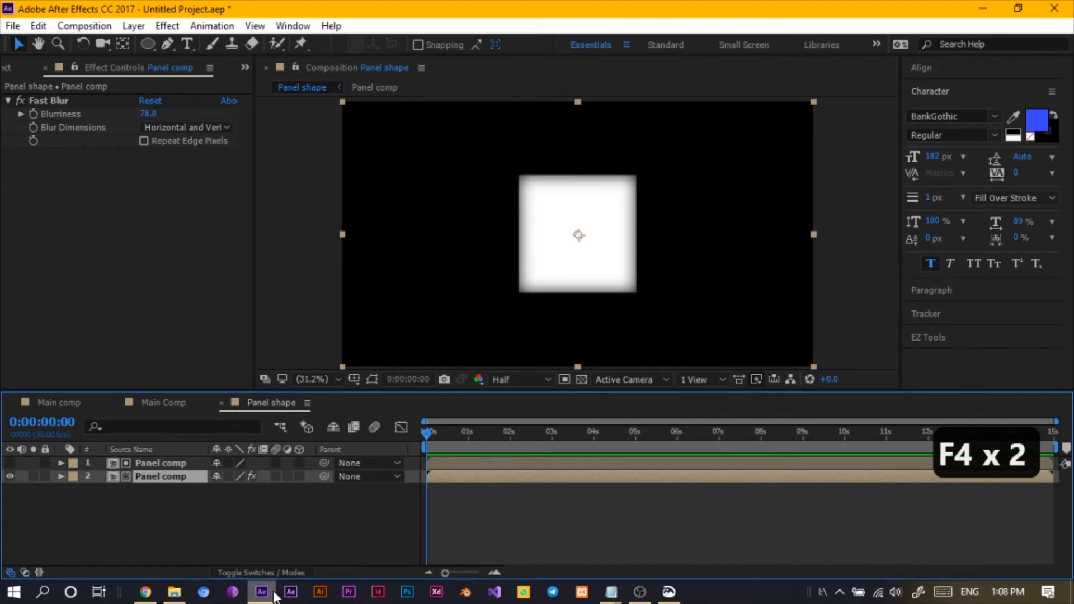
left_click(264, 573)
left_click(264, 572)
left_click(264, 573)
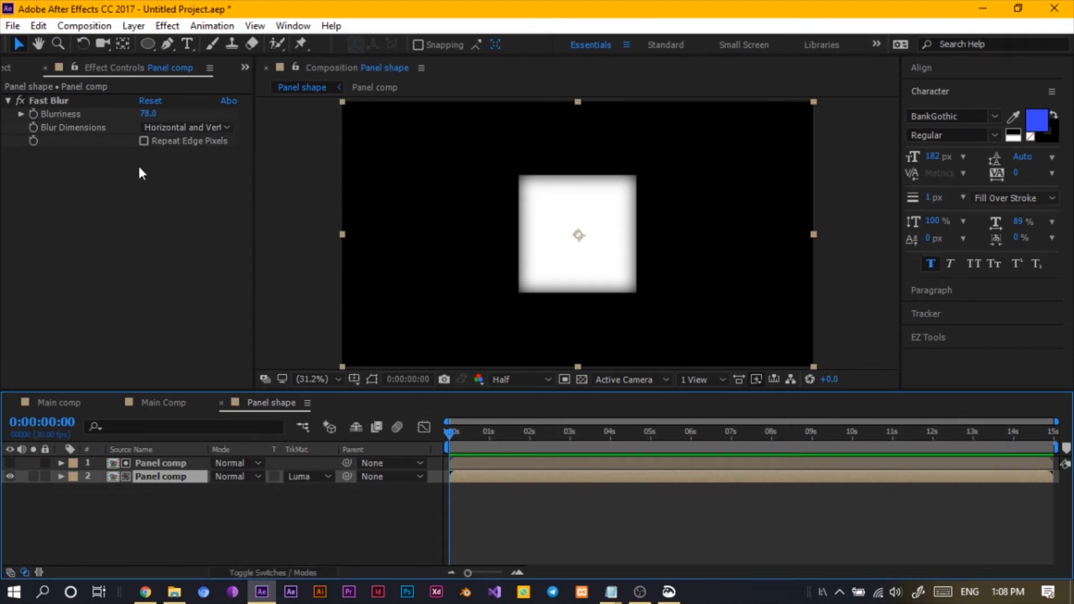
left_click_drag(147, 120, 194, 112)
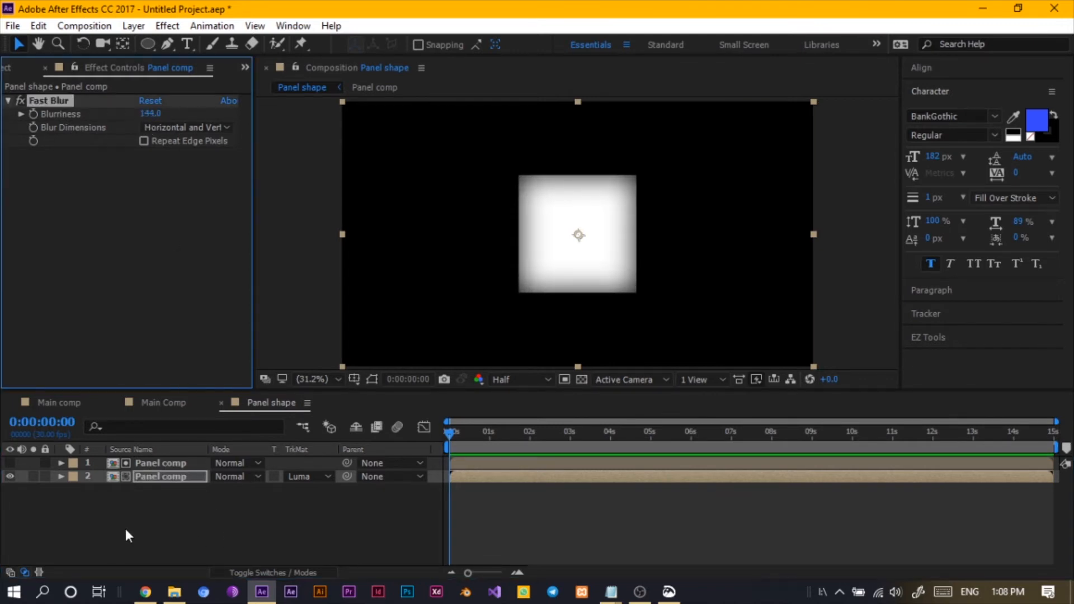
- Pre-compose both Panel comp layers into a new composition named Panel Luminace
left_click_drag(125, 529, 146, 460)
right_click(147, 459)
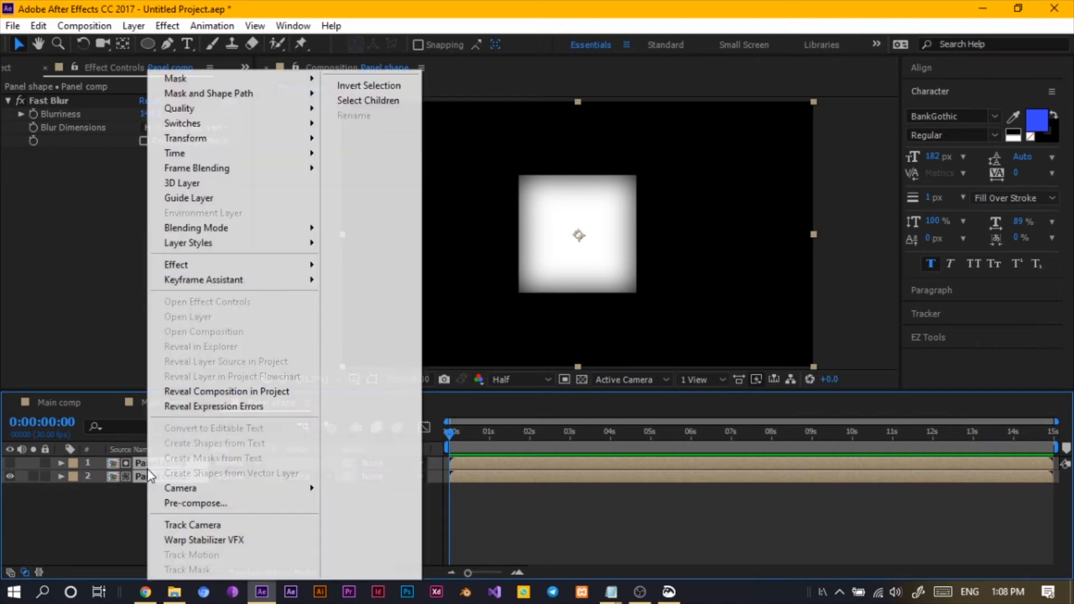
left_click(190, 502)
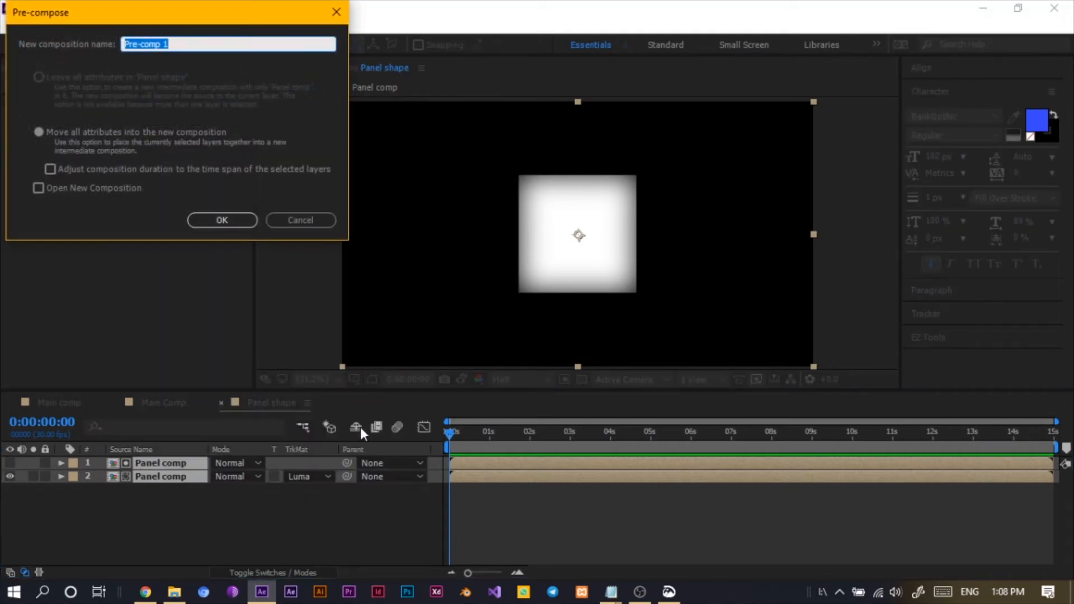
type("Pane")
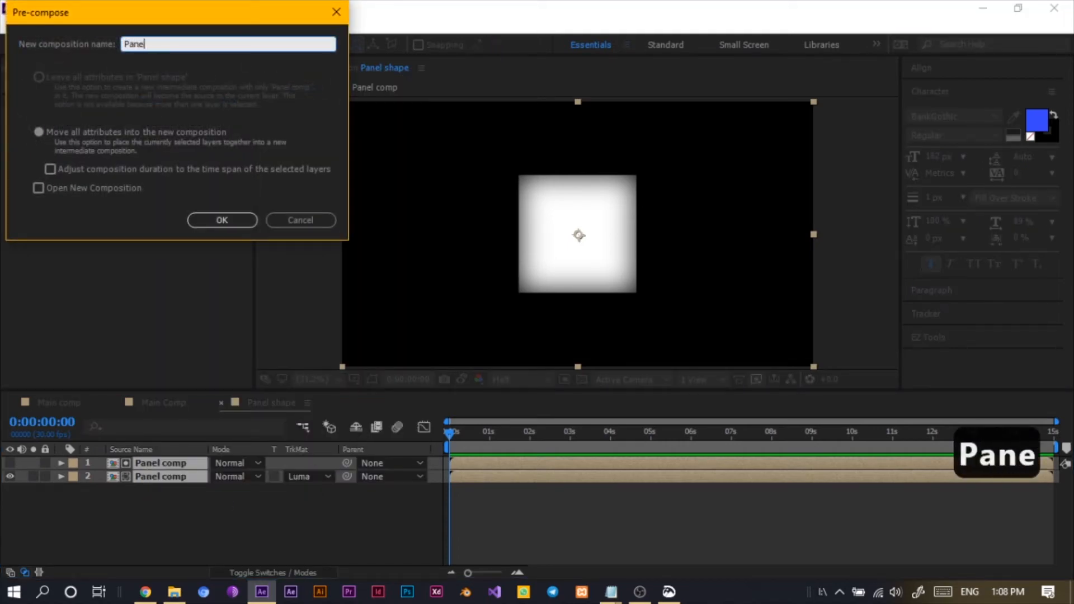
key("BackSpace")
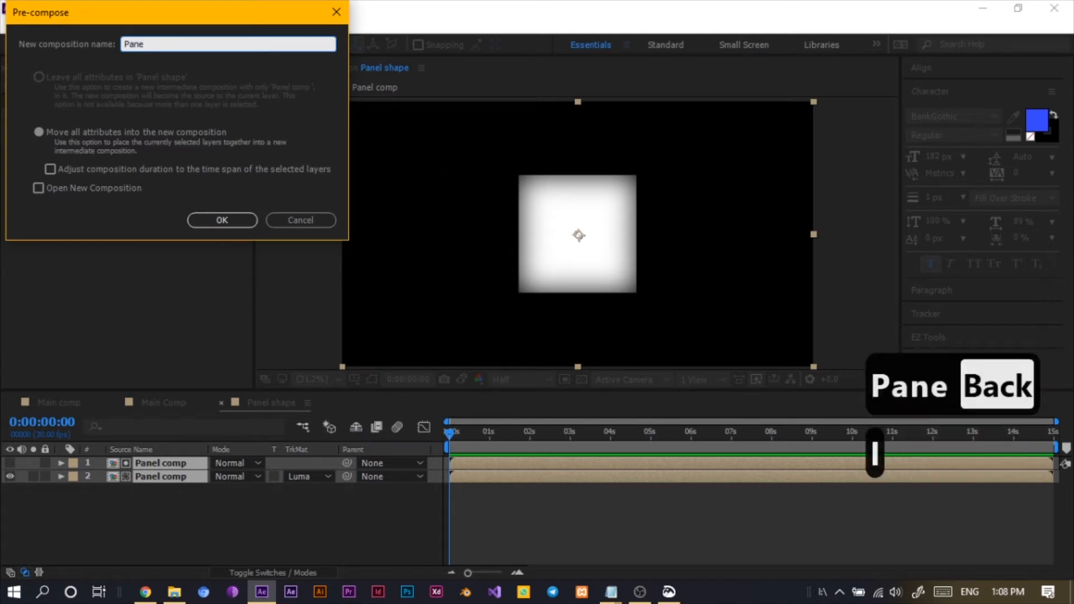
type("l G")
key("BackSpace")
key("BackSpace")
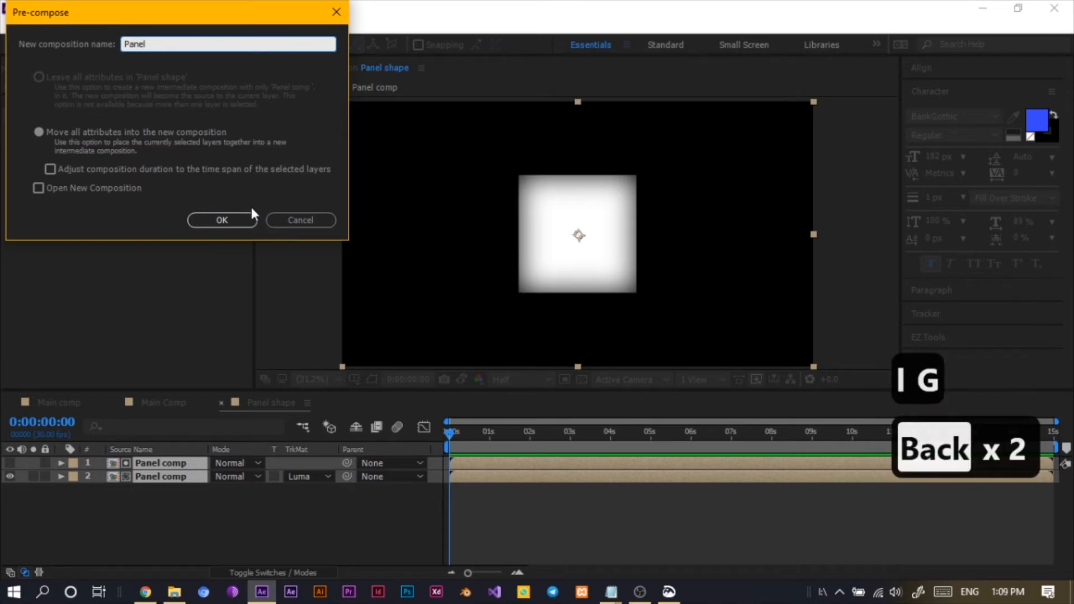
type("Lun")
key("BackSpace")
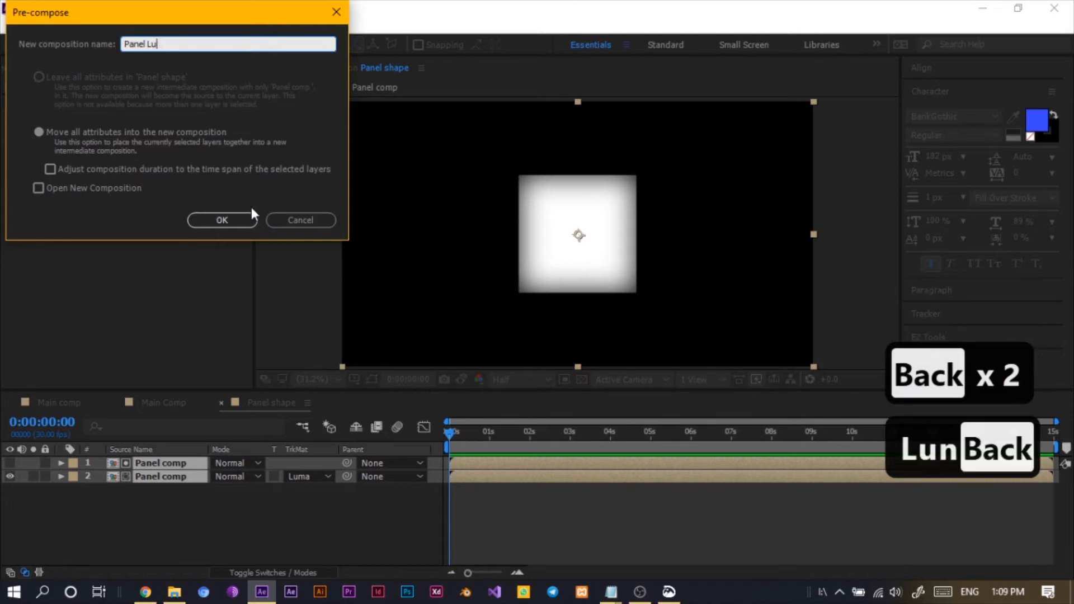
type("minace")
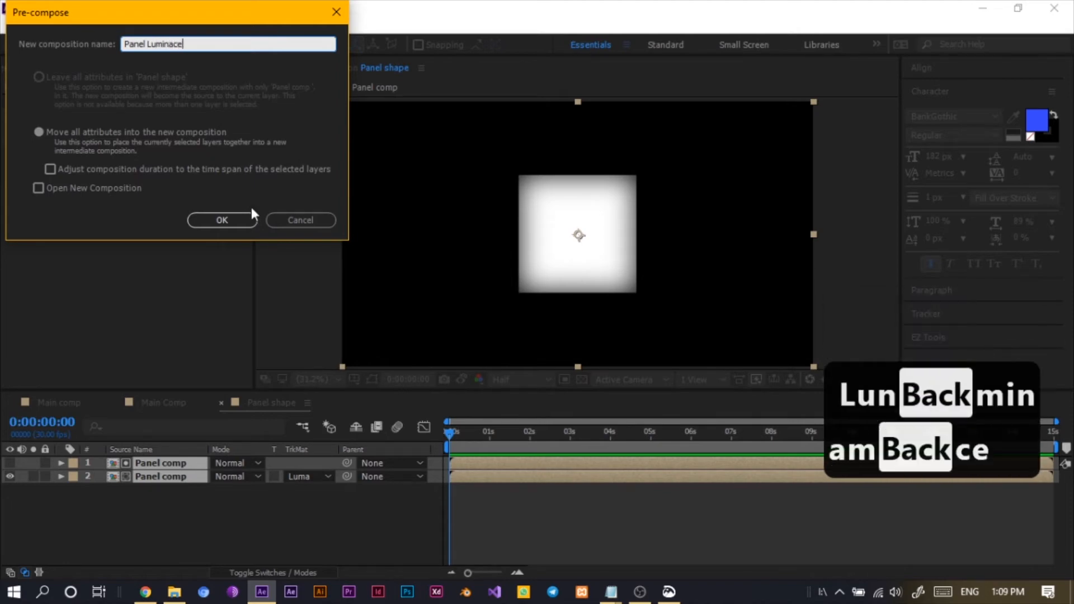
left_click(237, 223)
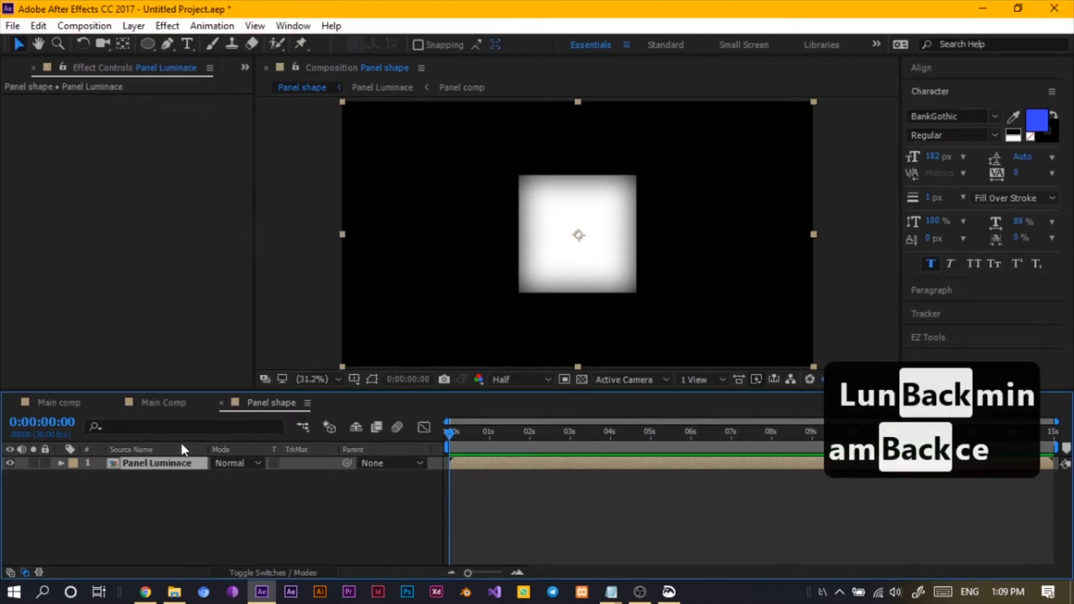
- Open the Panel Luminace composition and set its size to 480 by 480 px
left_click(250, 510)
double_click(161, 462)
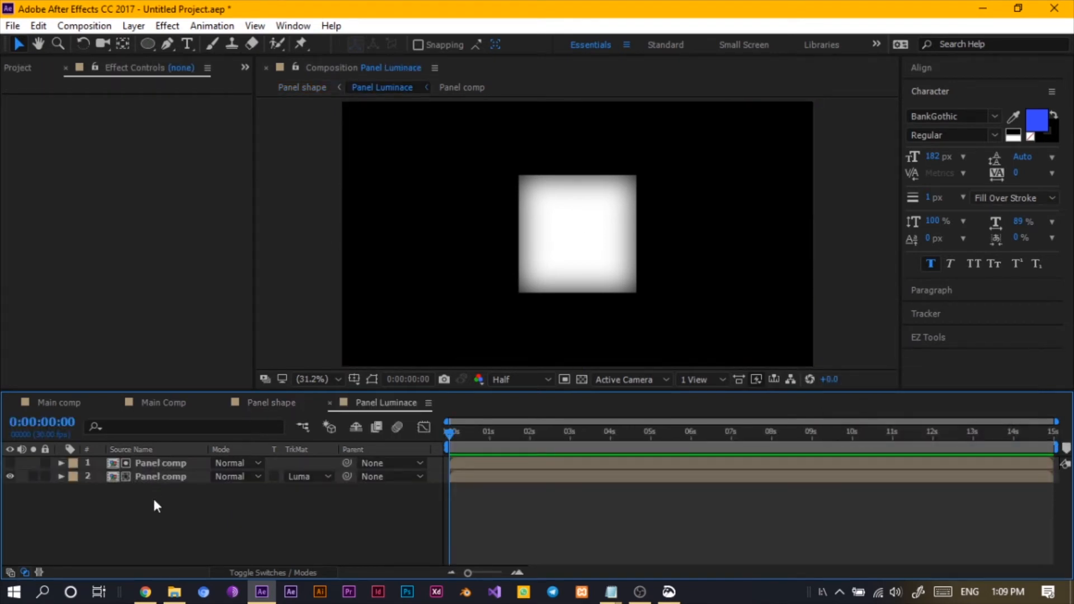
left_click(72, 28)
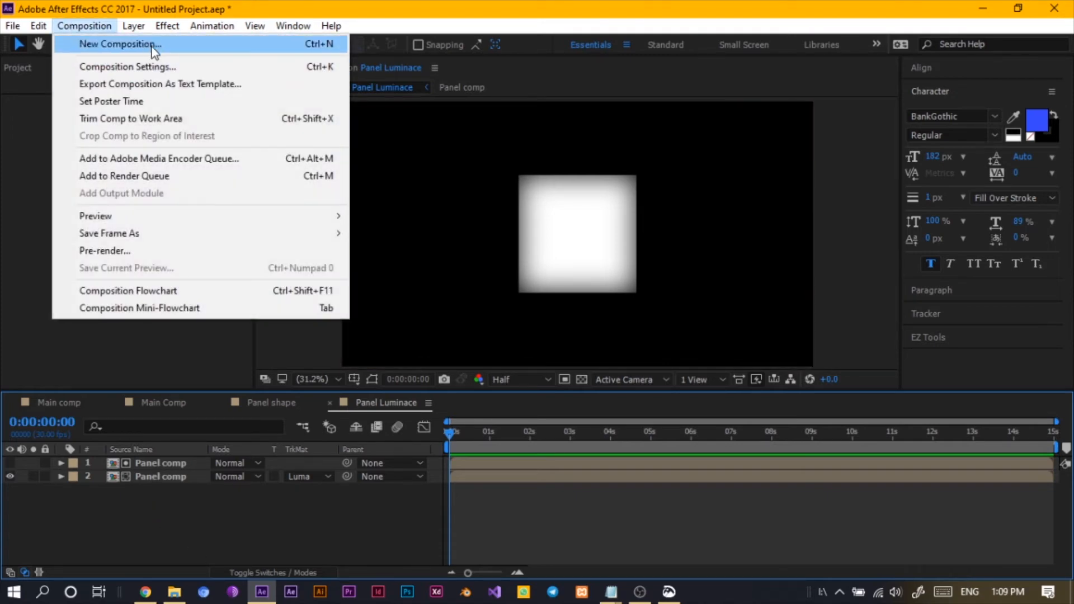
left_click(147, 67)
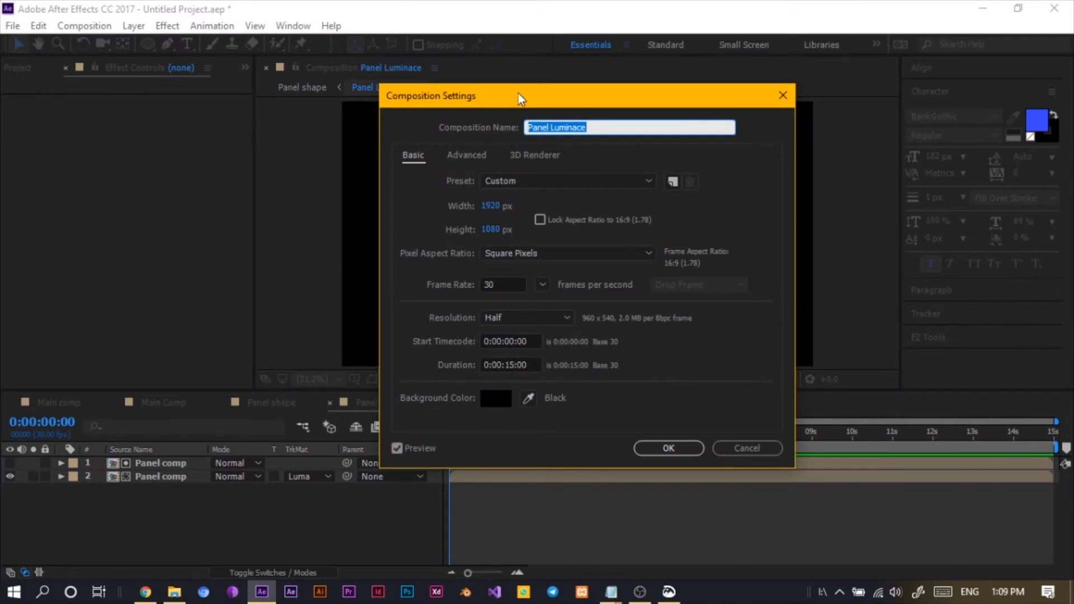
left_click_drag(521, 95, 371, 61)
left_click(339, 174)
left_click(341, 174)
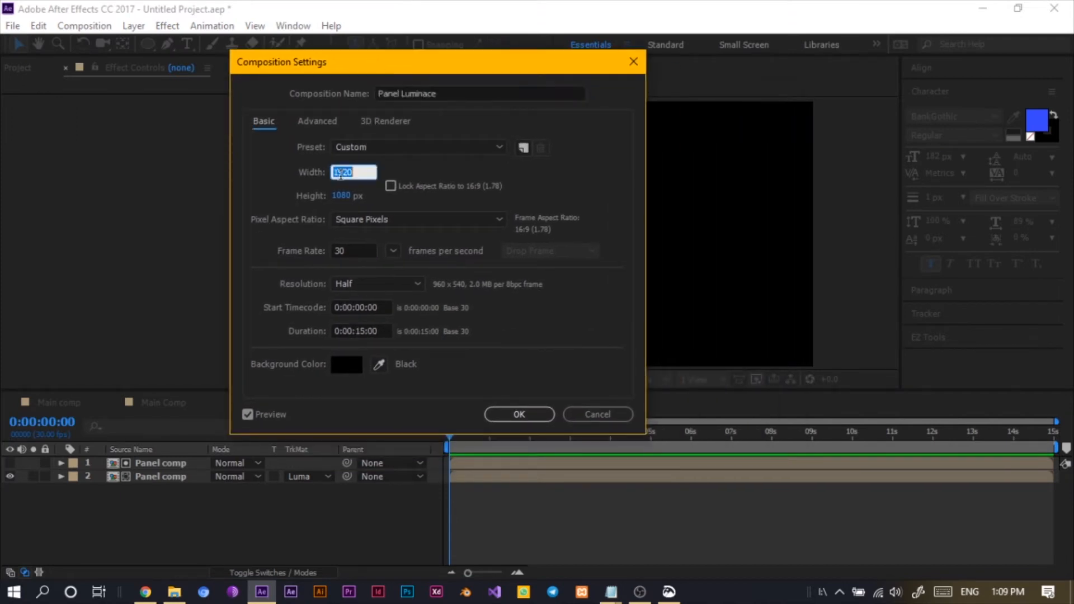
type("480")
left_click(340, 196)
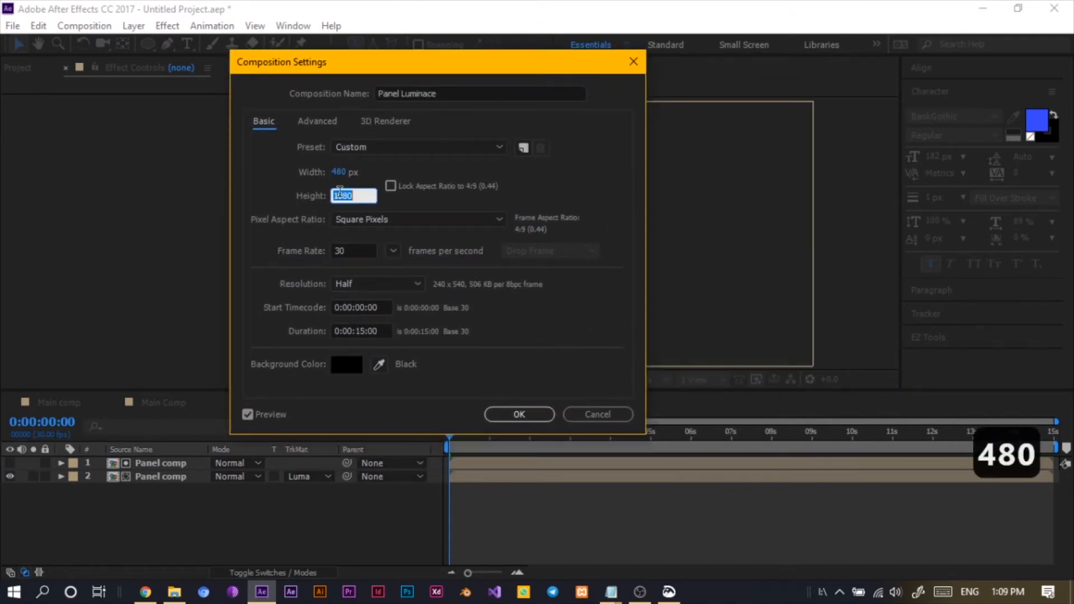
type("480")
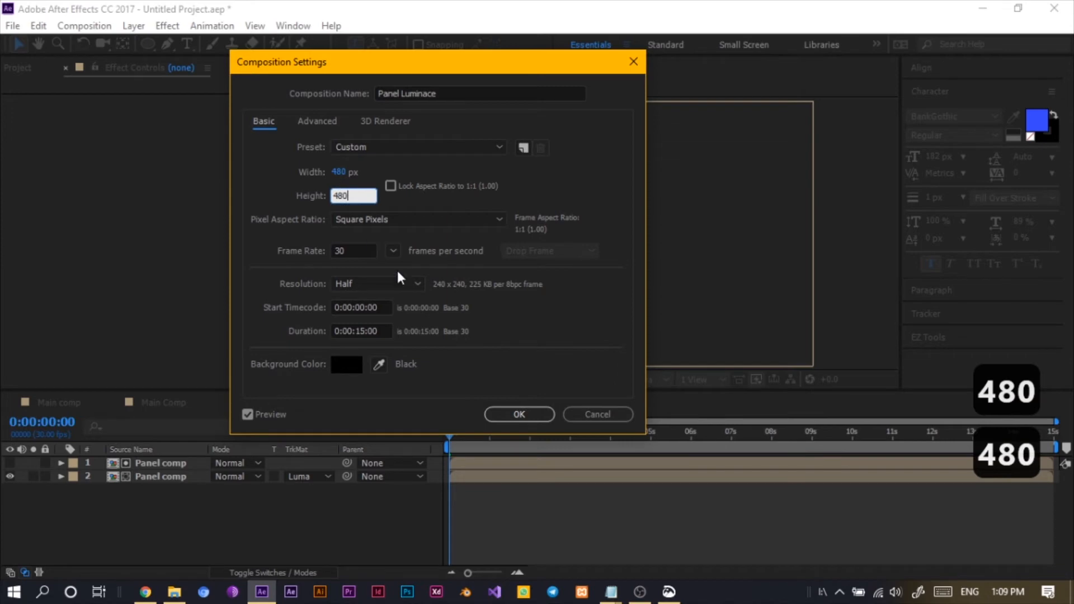
left_click(527, 414)
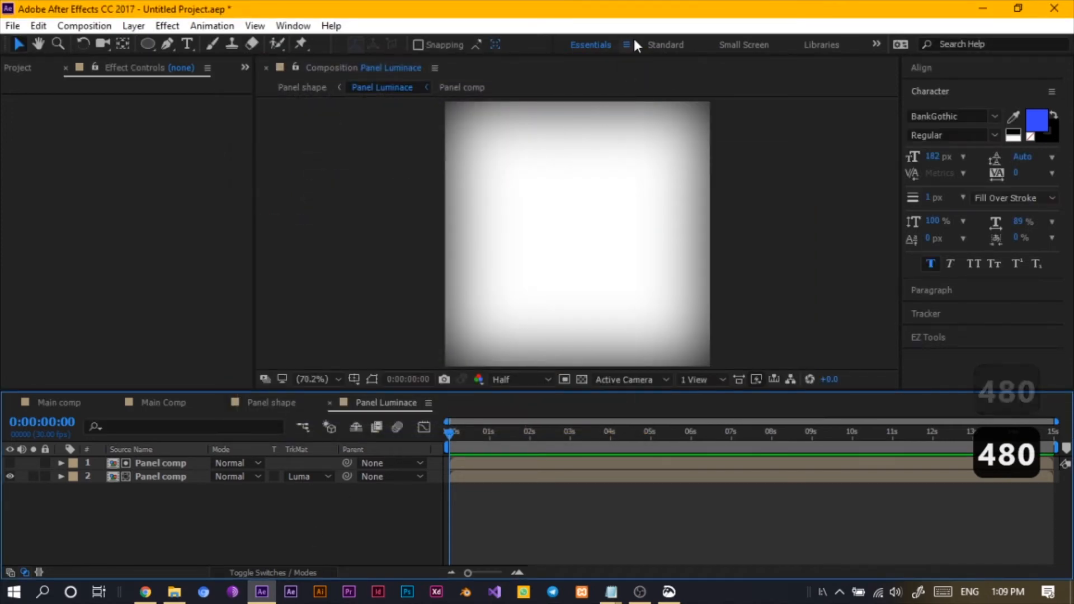
- Back in Panel shape, duplicate the Panel Luminace layer until there are four copies
left_click(278, 402)
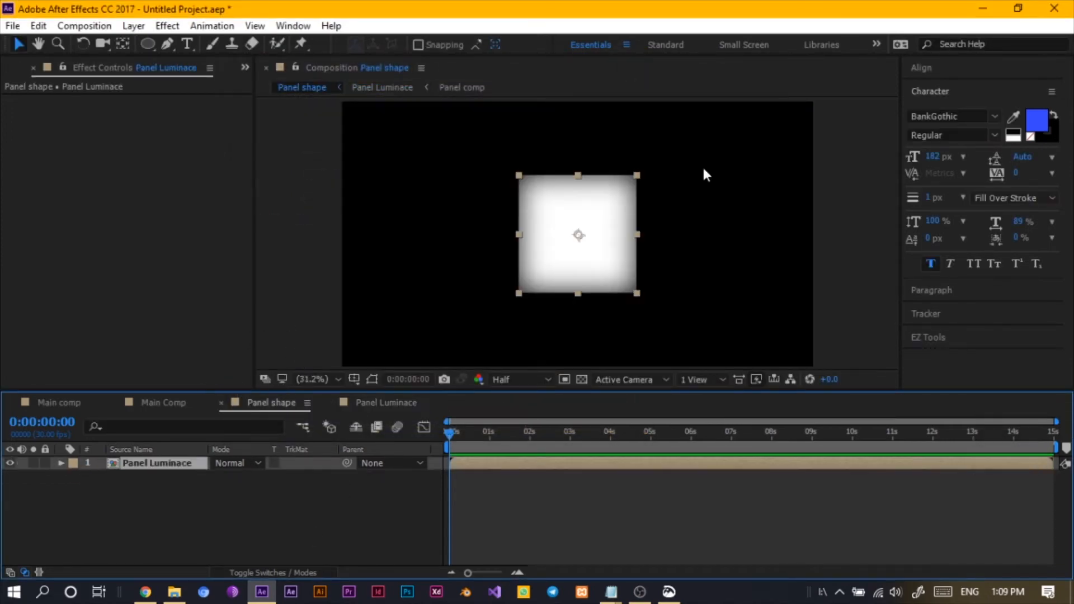
left_click(178, 486)
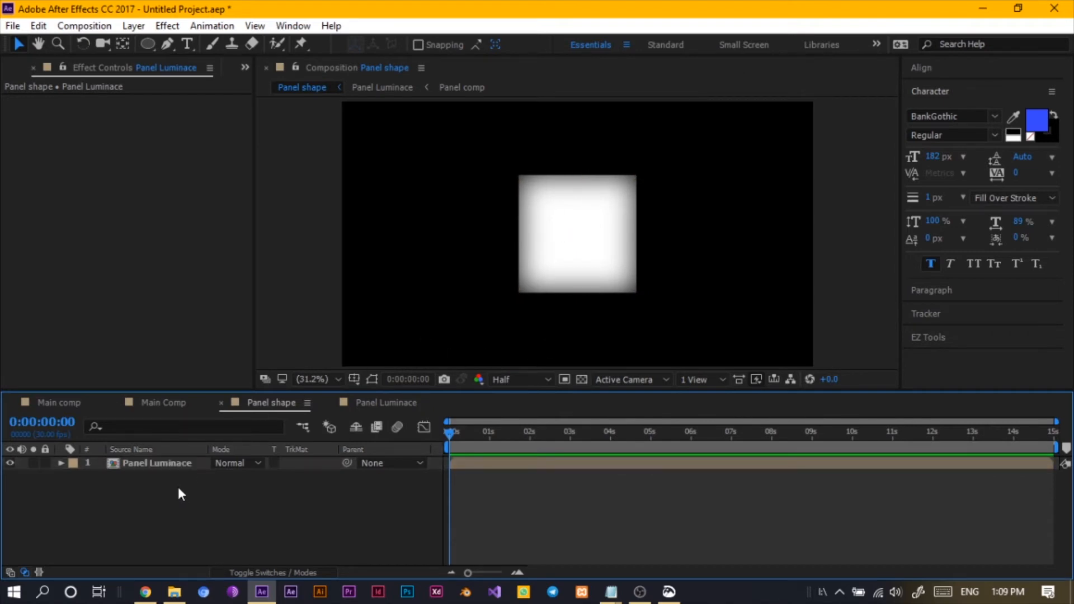
left_click(156, 464)
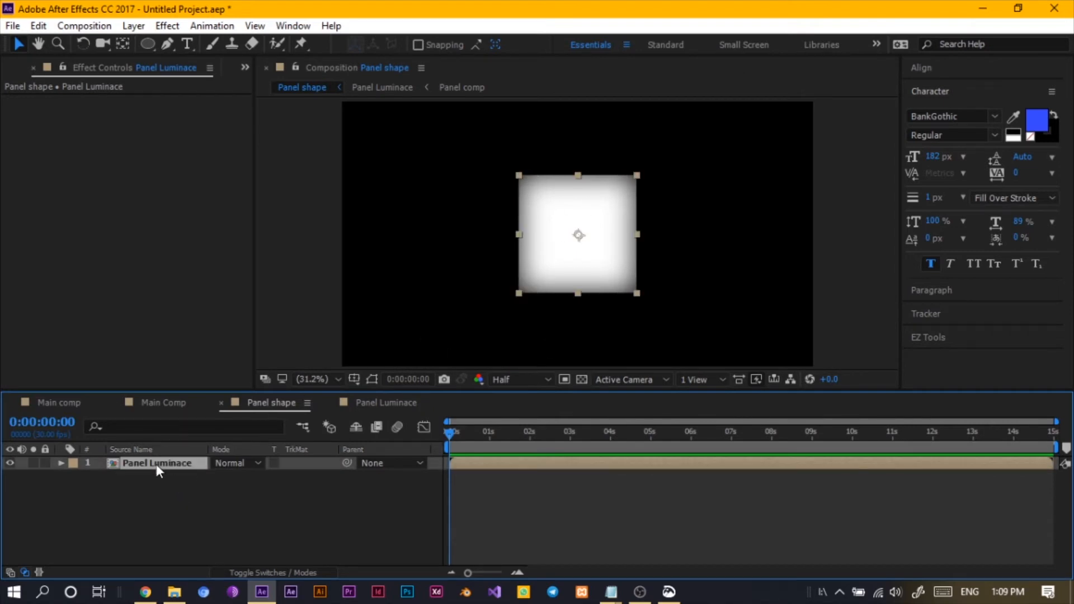
key("ctrl+d")
key("ctrl+d")
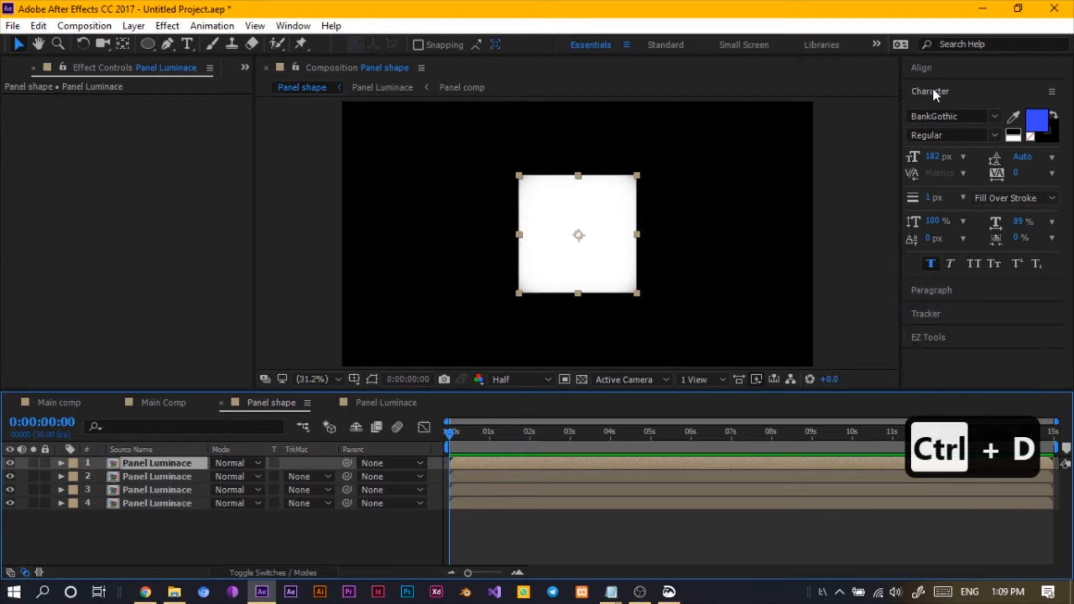
- Align the top copy to the composition's left edge and the bottom copy to its right edge
left_click(929, 68)
left_click_drag(902, 145, 880, 146)
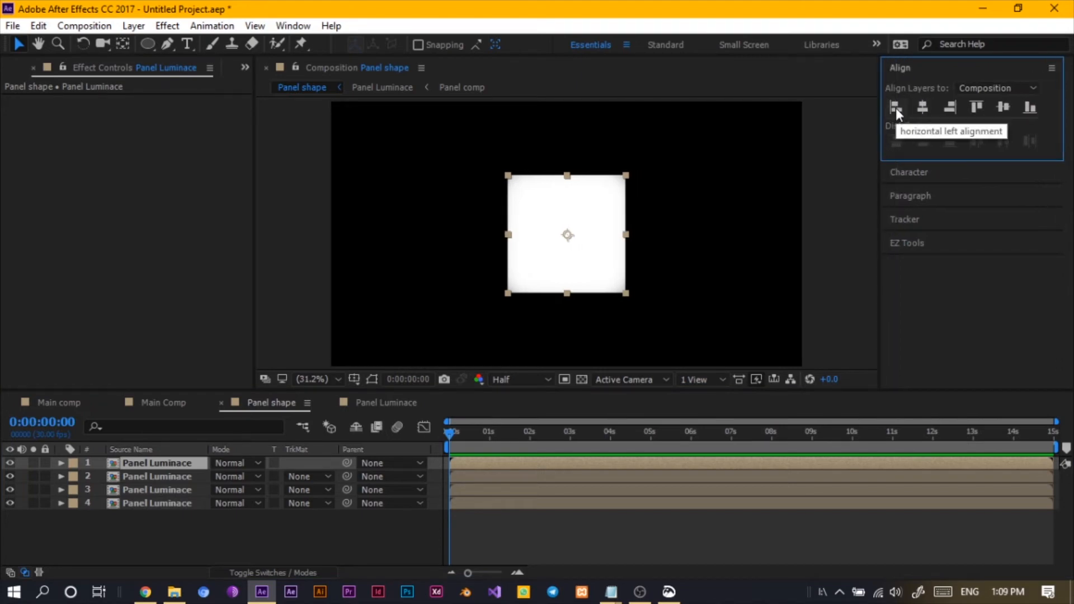
left_click(895, 108)
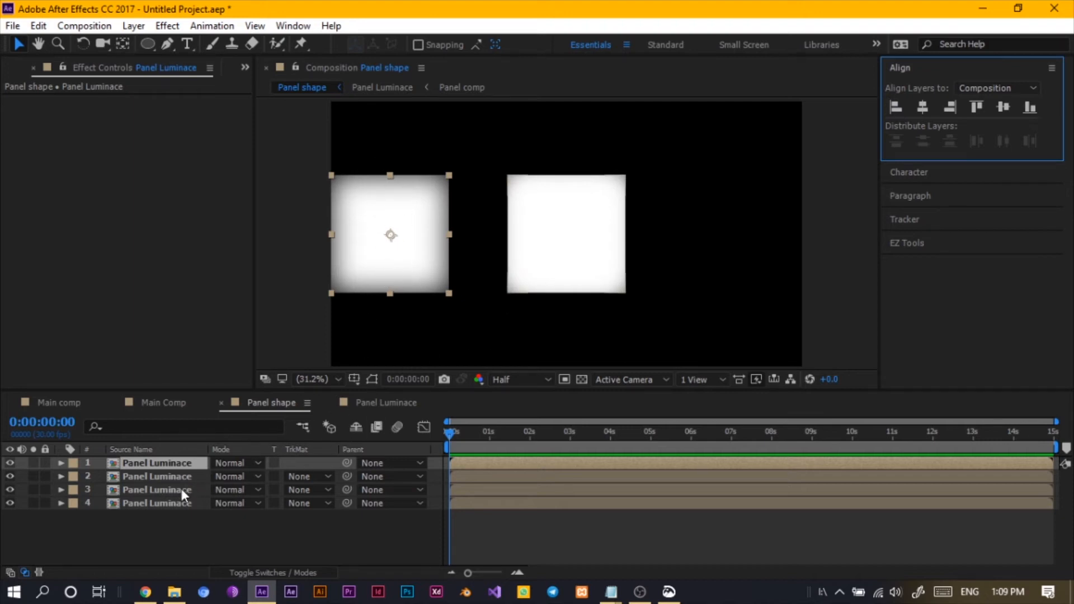
left_click(169, 501)
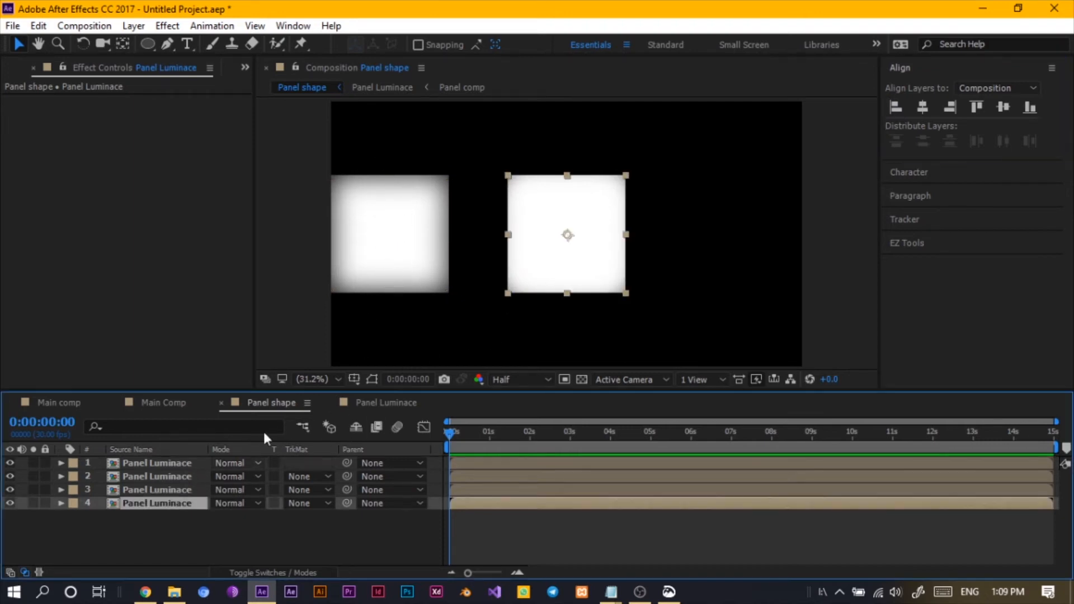
left_click(955, 106)
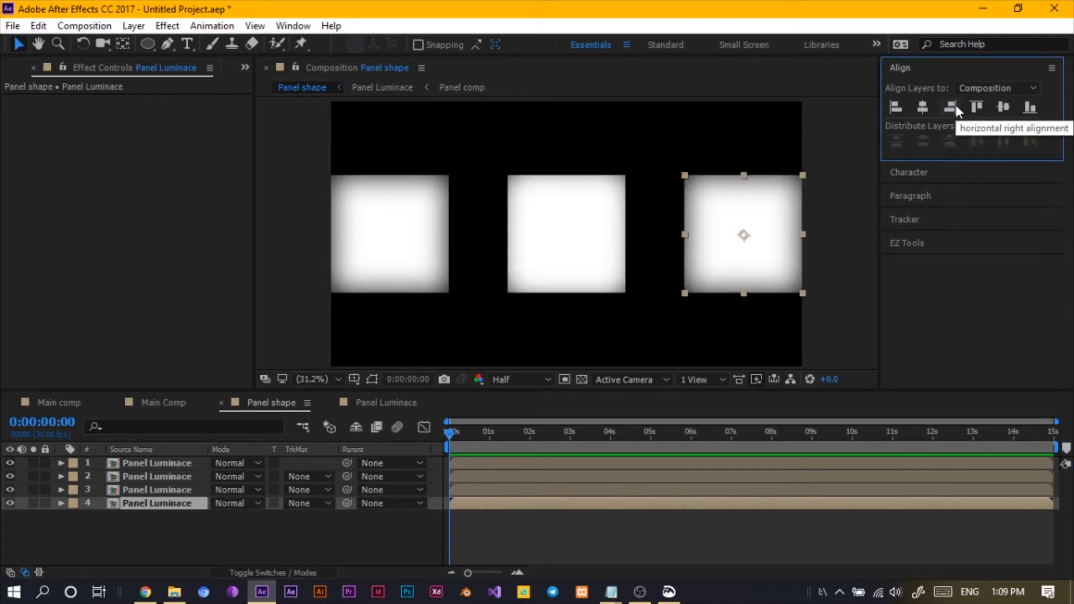
- Select all four Panel Luminace copies and distribute them evenly horizontally
left_click(159, 392)
key("ctrl+a")
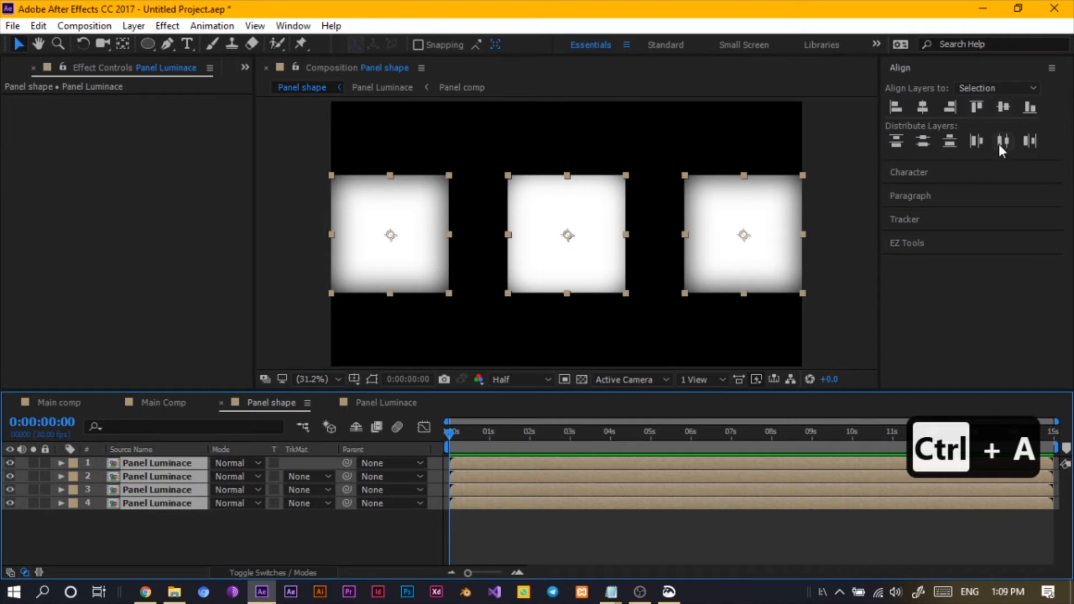
left_click(999, 144)
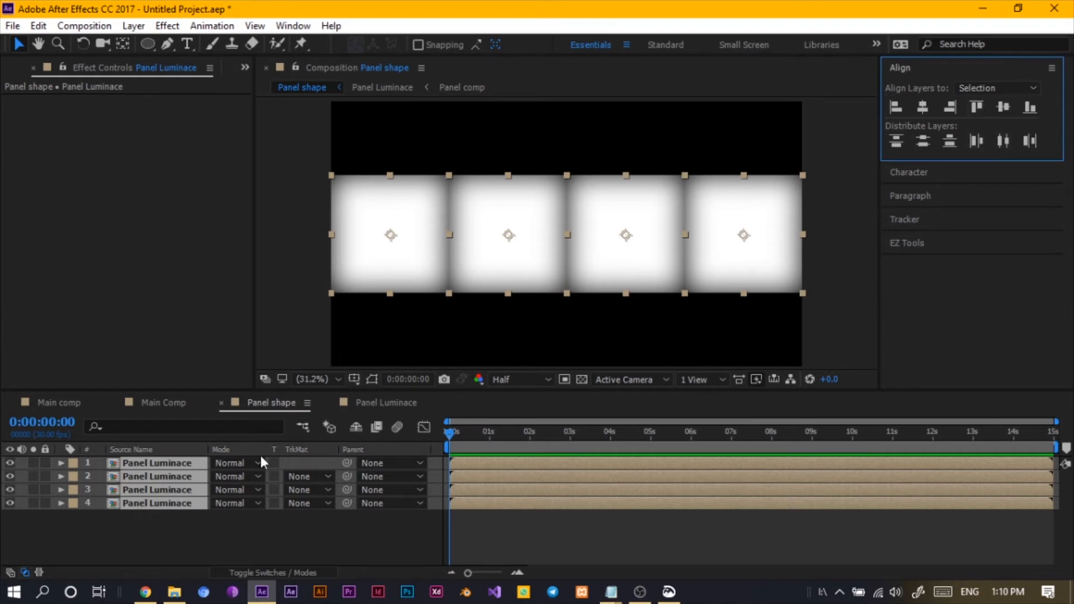
- Scale all four Panel Luminace copies down to 85%
key("s")
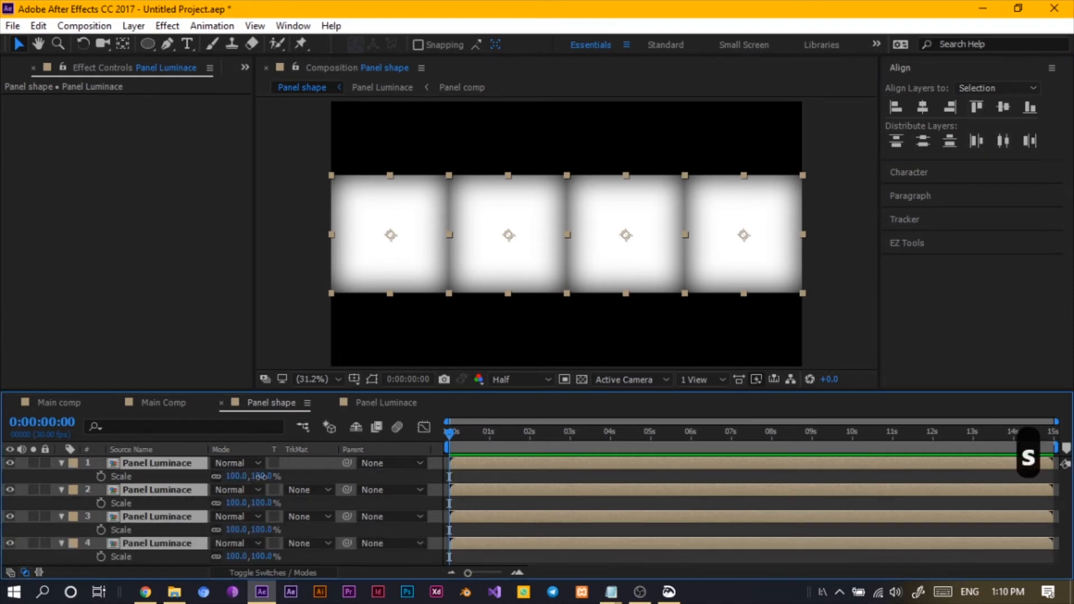
left_click_drag(261, 476, 250, 479)
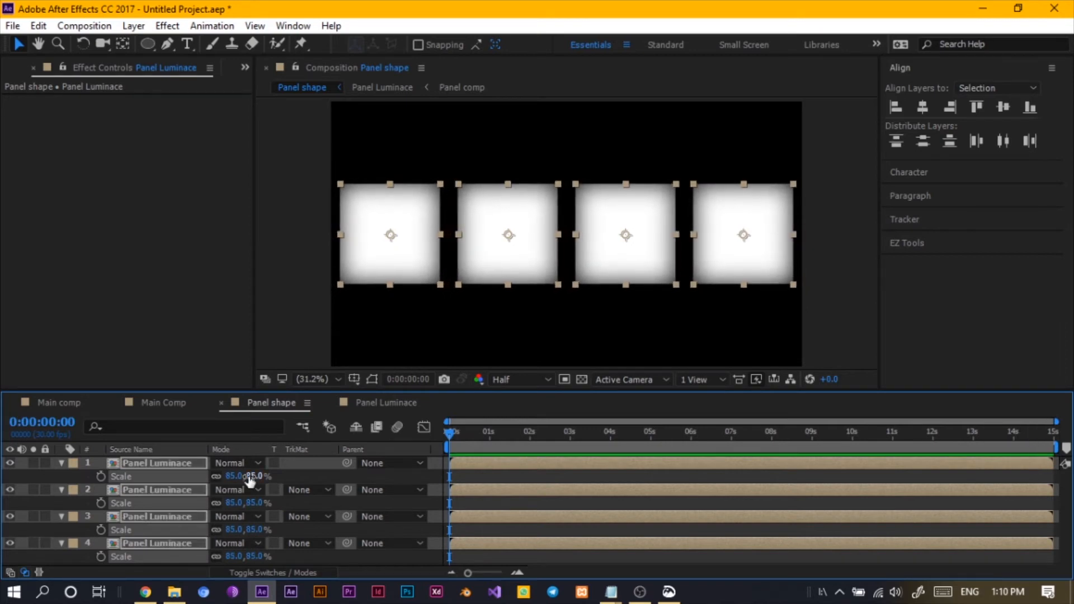
- Realign the outer copies to the composition's left and right edges and redistribute all four horizontally
left_click(120, 464)
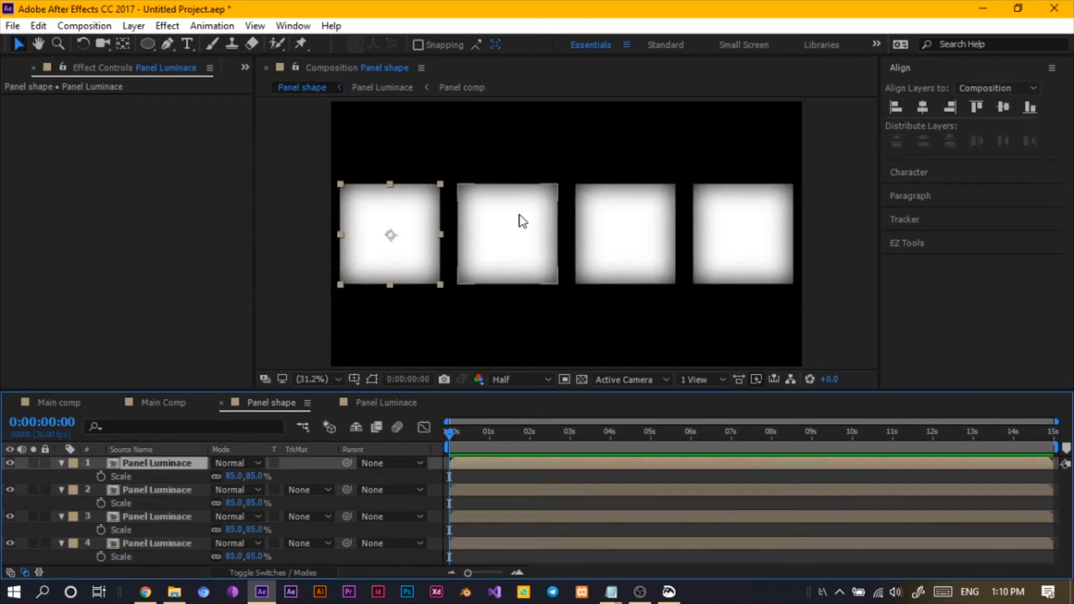
left_click(894, 108)
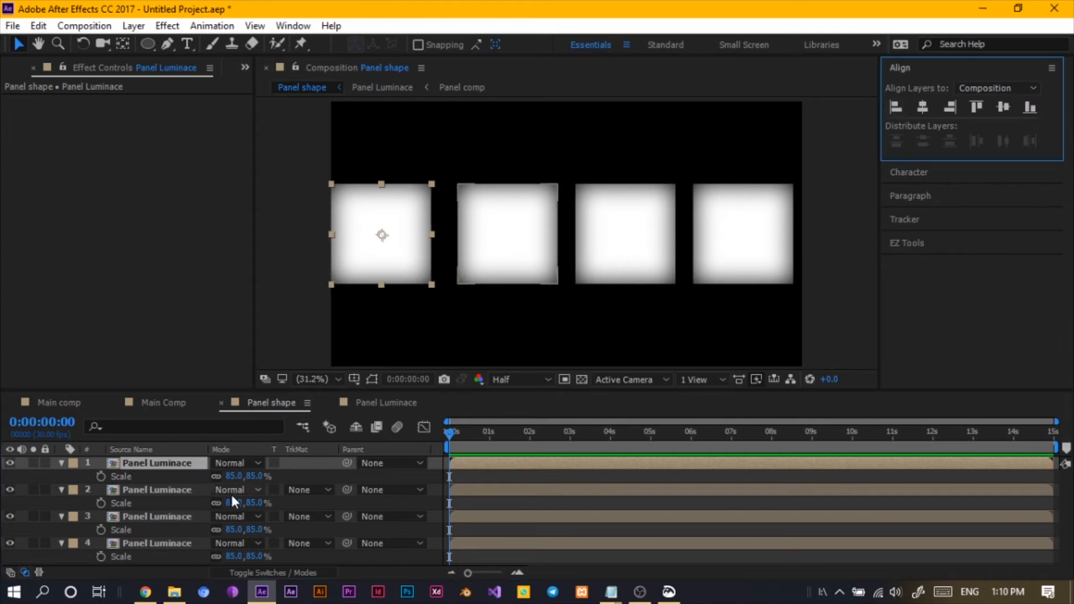
left_click(151, 542)
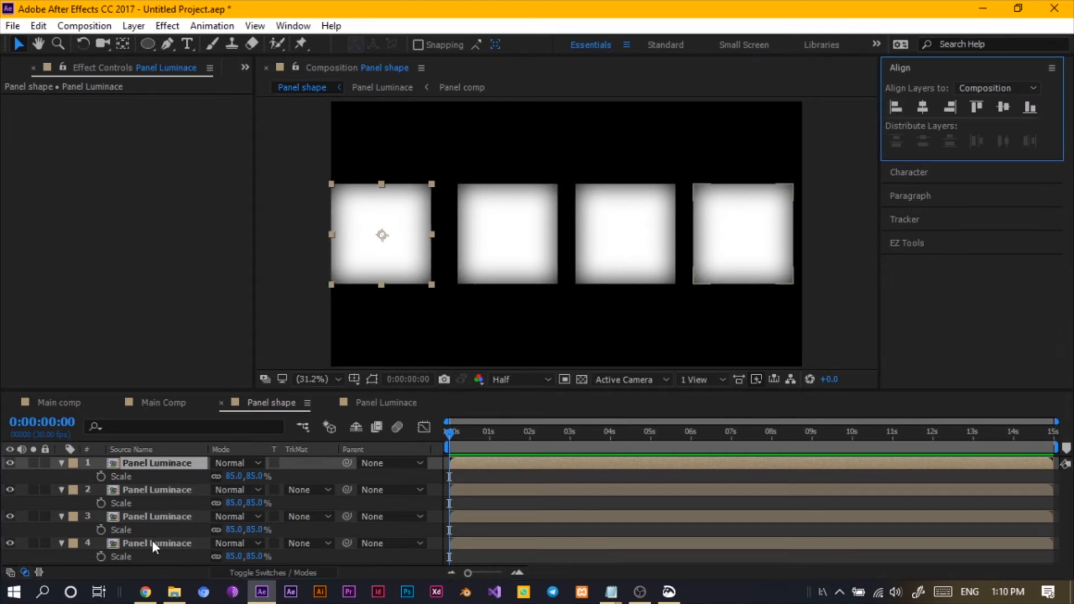
left_click(952, 108)
key("ctrl+a")
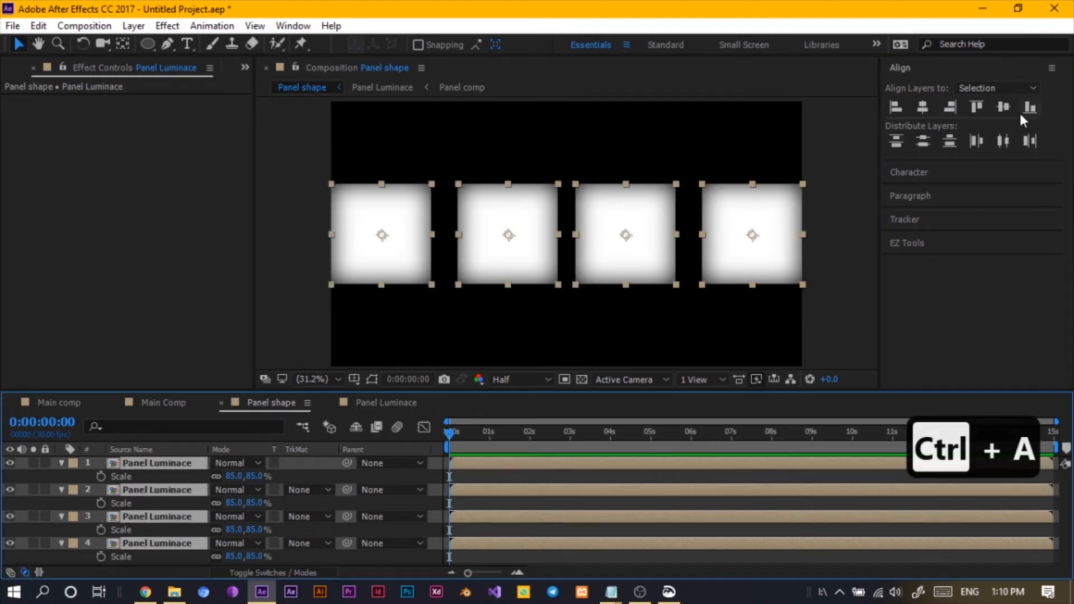
left_click(1001, 142)
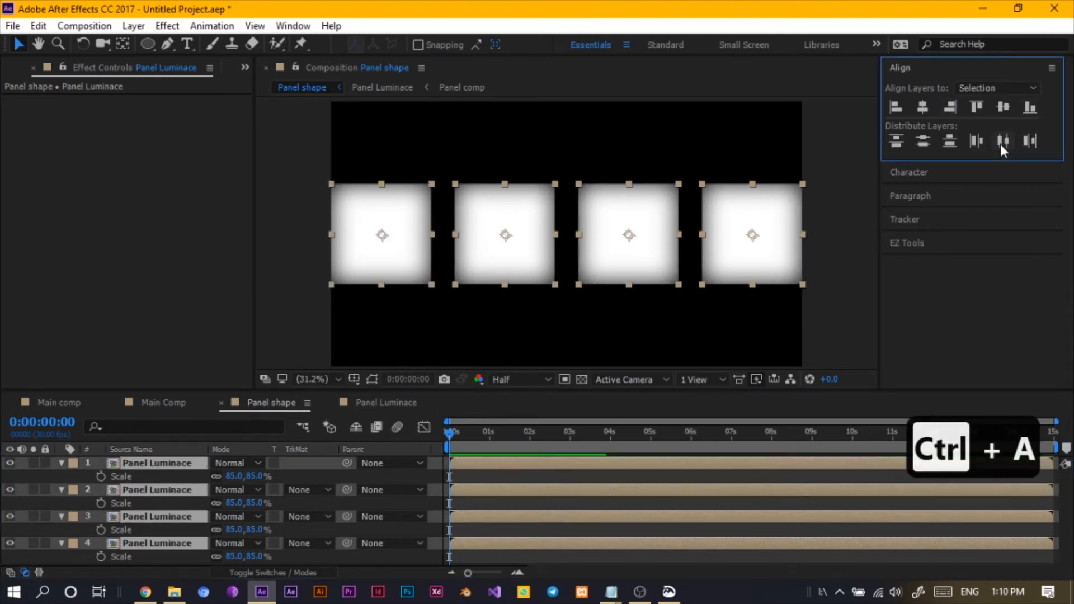
left_click(102, 459)
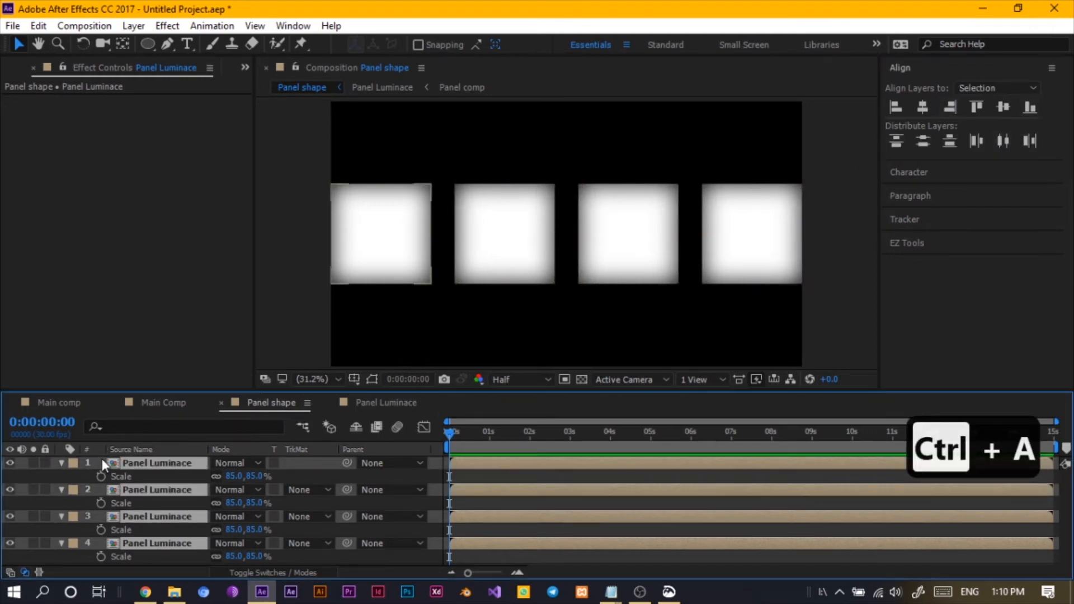
left_click(61, 462)
left_click(61, 476)
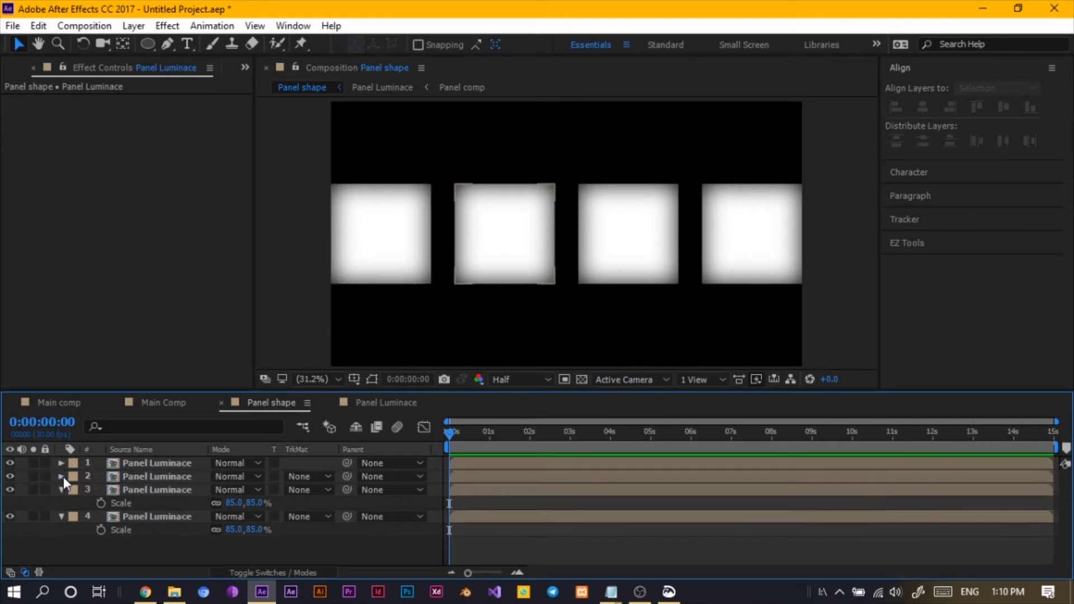
left_click(61, 490)
left_click(73, 503)
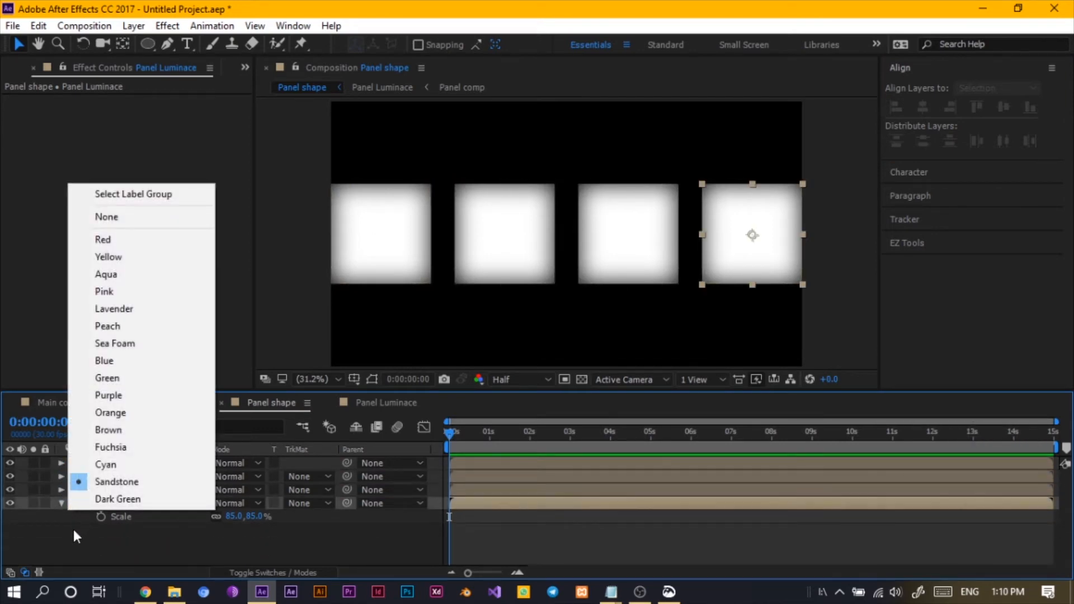
- Create a new solid layer in the Panel shape composition and set its width to 1920 px
left_click(77, 536)
left_click(65, 504)
right_click(92, 527)
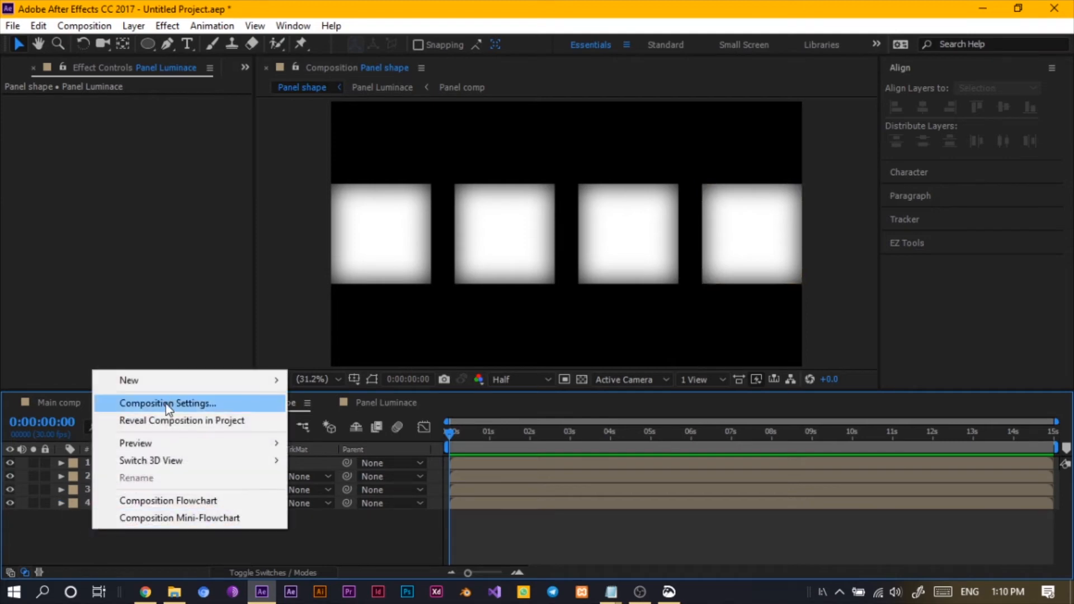
mouse_move(161, 383)
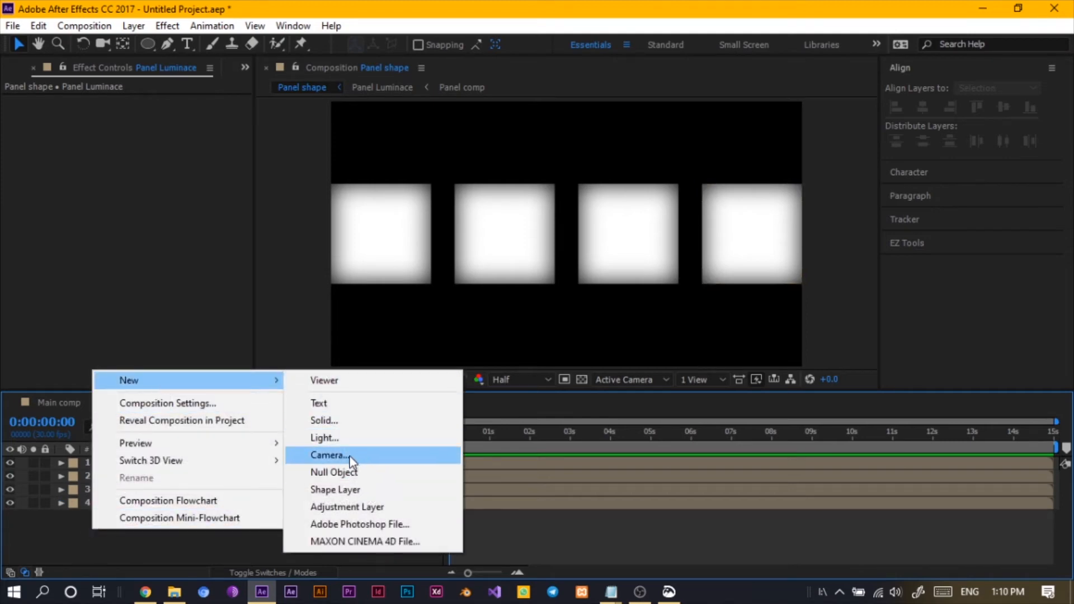
left_click(342, 420)
left_click(196, 154)
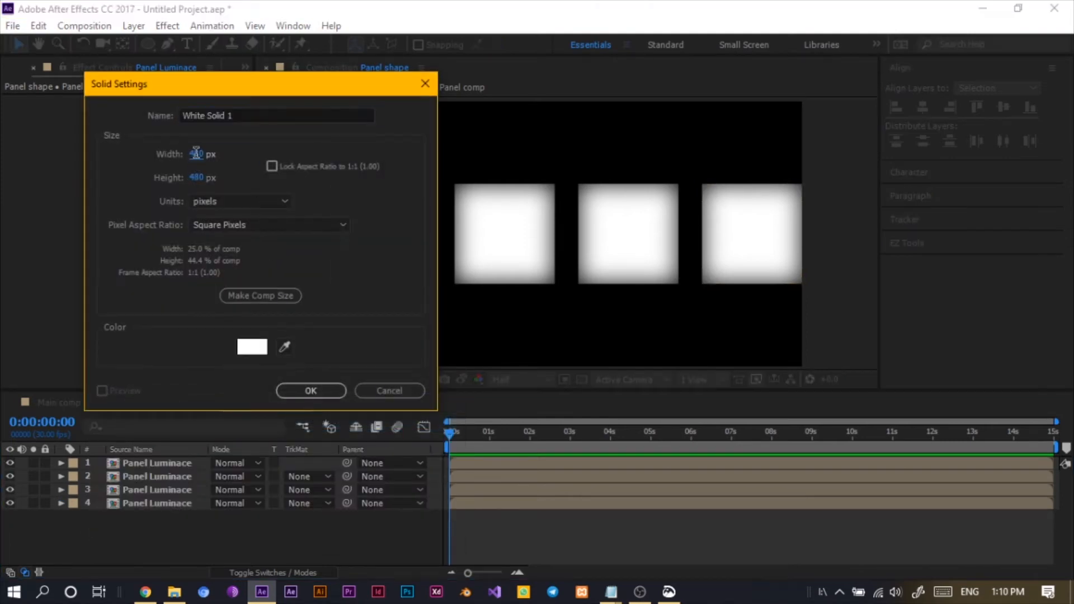
left_click(196, 154)
type("1920")
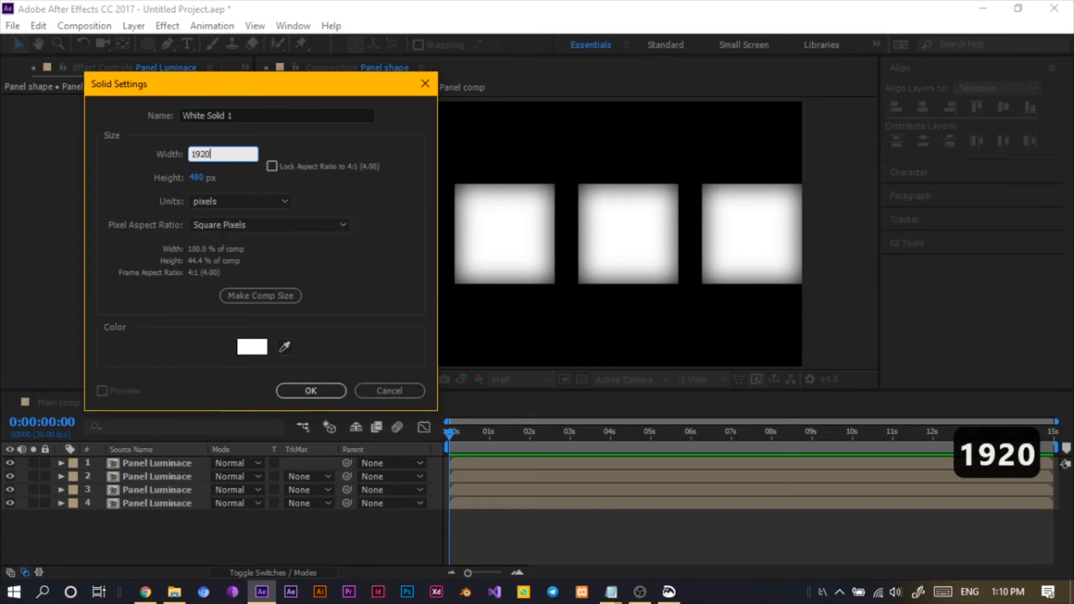
- Set the solid's height to 1080 px, name it bg, and confirm
left_click(197, 178)
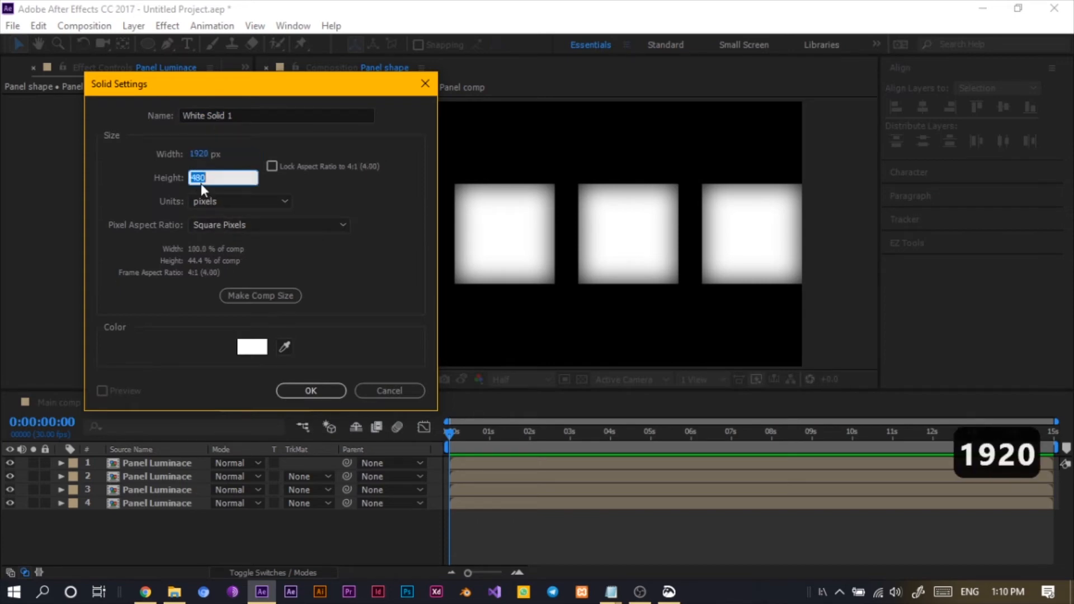
type("1080")
left_click(260, 115)
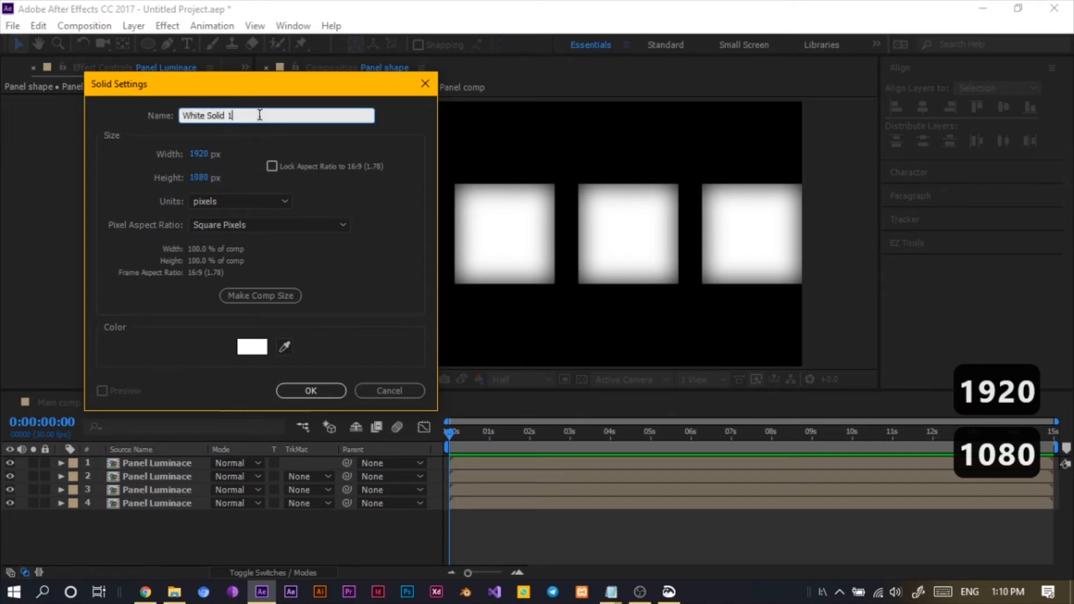
key("BackSpace")
key("BackSpace")
key("BackSpace")
key("BackSpace")
key("BackSpace")
key("BackSpace")
key("BackSpace")
key("BackSpace")
key("BackSpace")
key("BackSpace")
key("BackSpace")
key("BackSpace")
key("BackSpace")
key("BackSpace")
key("BackSpace")
key("BackSpace")
key("BackSpace")
key("BackSpace")
key("BackSpace")
key("BackSpace")
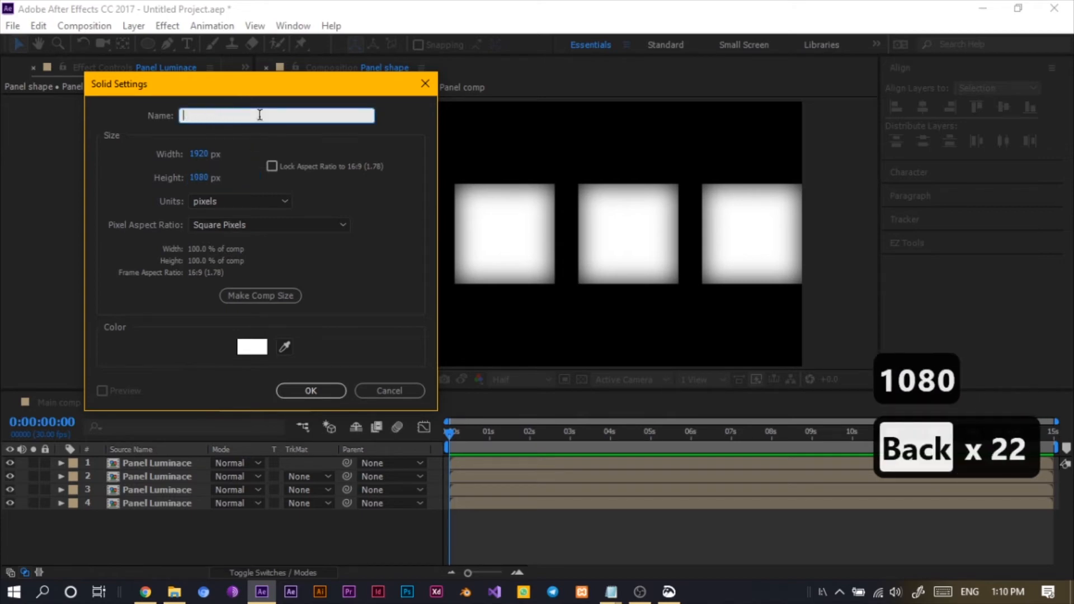
type("bg")
key("Return")
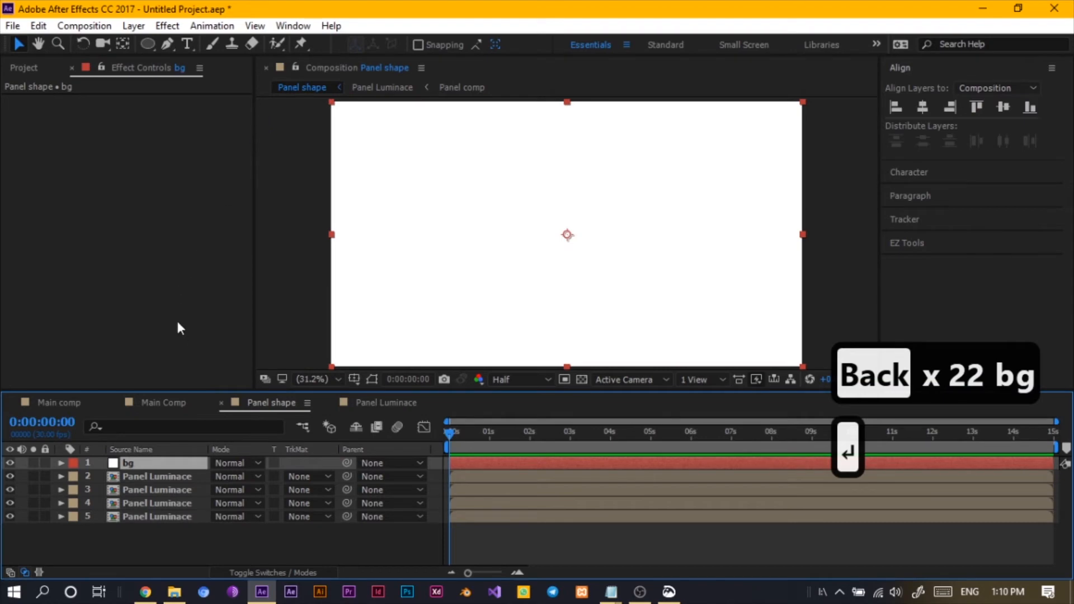
- Change the bg solid's color to black (000000) in its solid settings
left_click(133, 26)
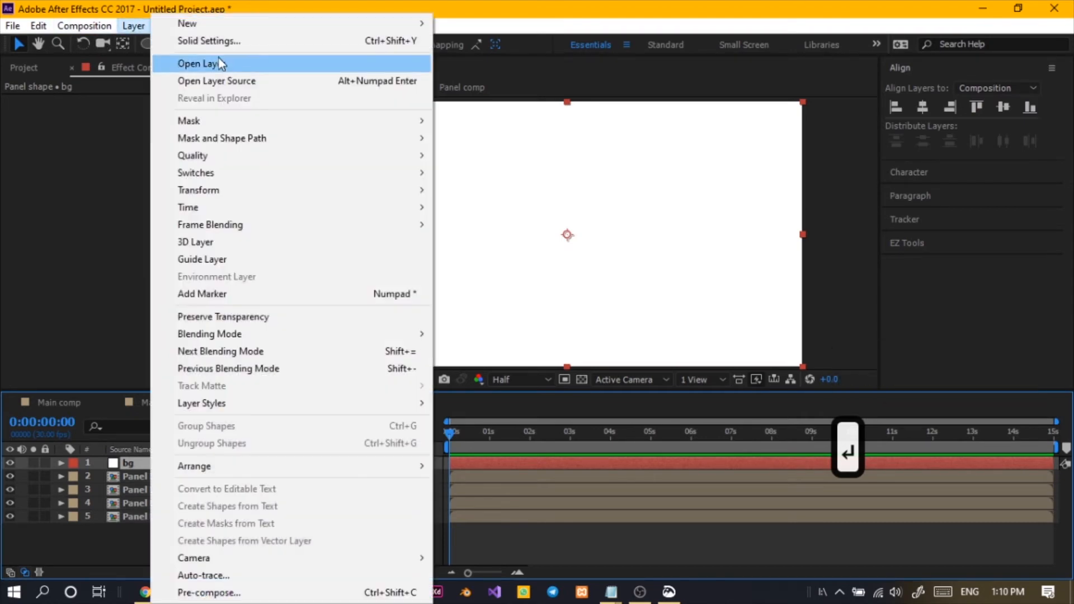
left_click(234, 45)
left_click(180, 273)
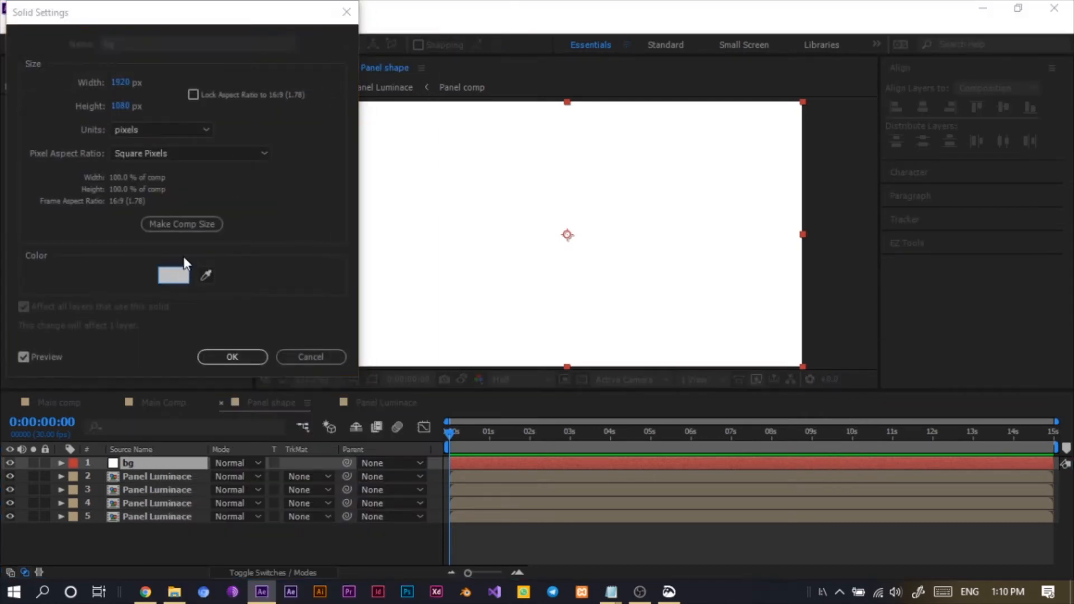
left_click_drag(96, 201, 31, 267)
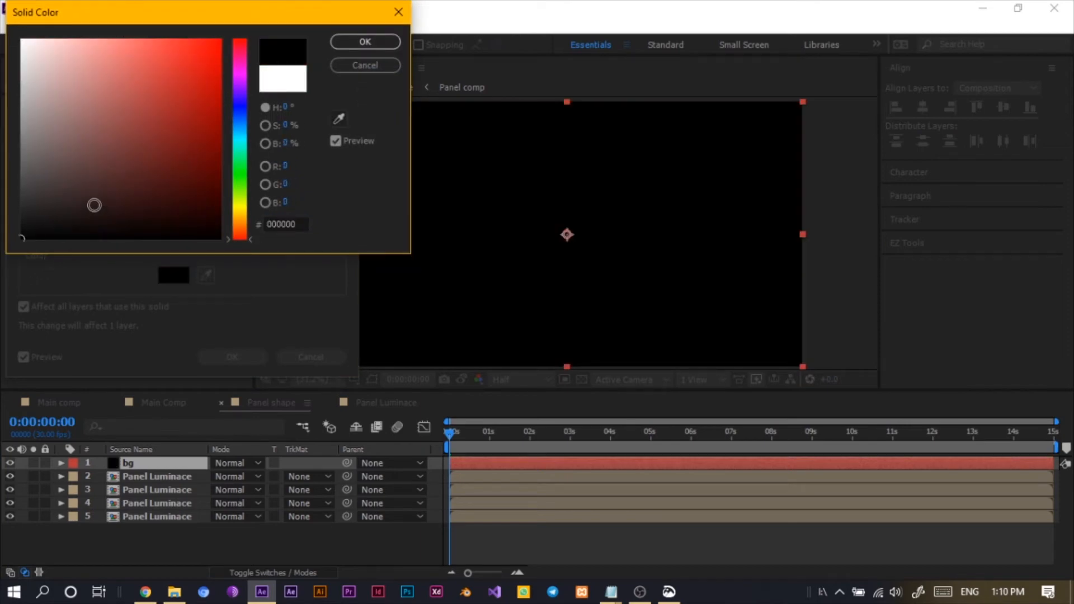
left_click(367, 42)
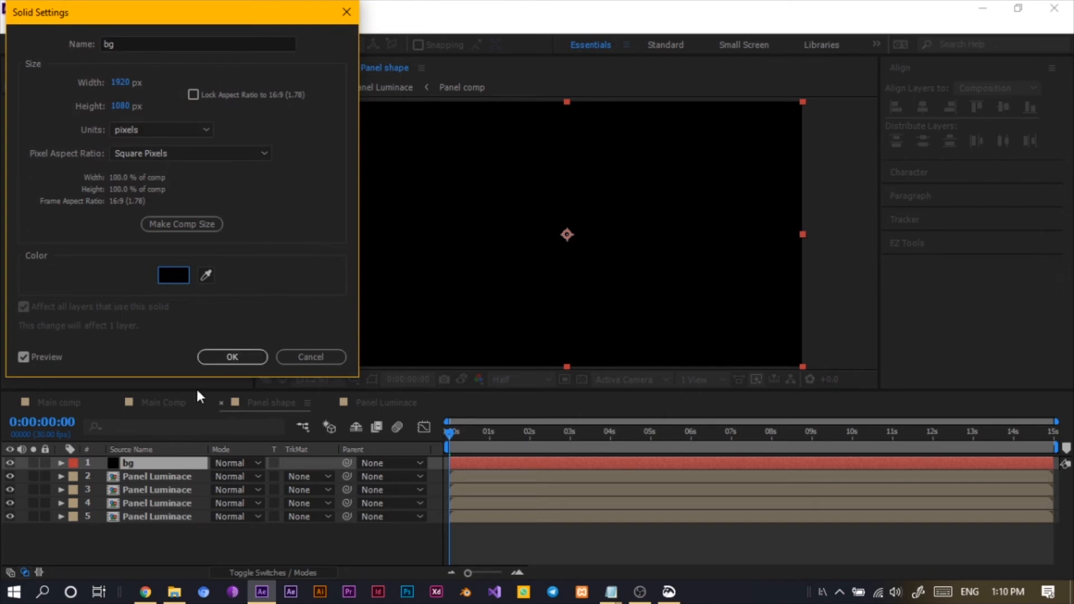
left_click(231, 357)
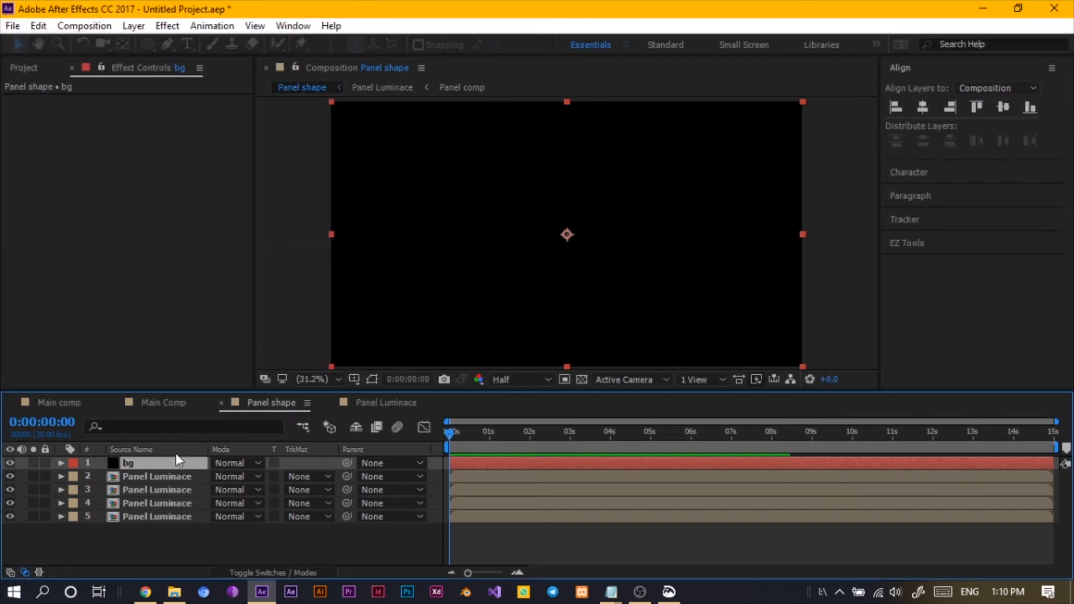
- Move the bg layer beneath the four Panel Luminace layers
left_click_drag(157, 468, 148, 532)
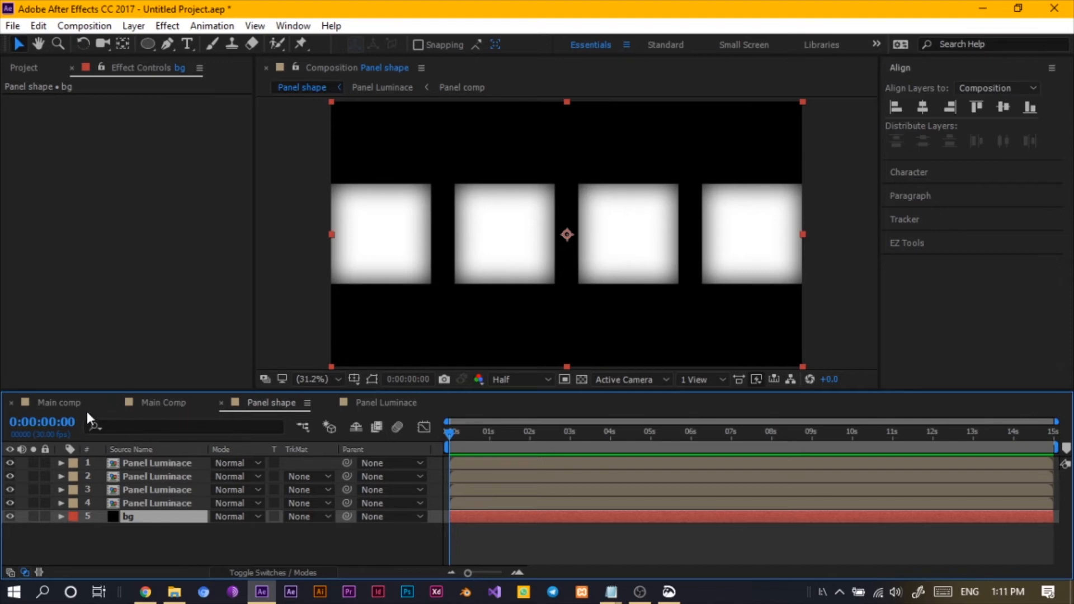
- Close the empty Main comp composition tab, leaving Main Comp open
left_click(144, 401)
left_click(49, 401)
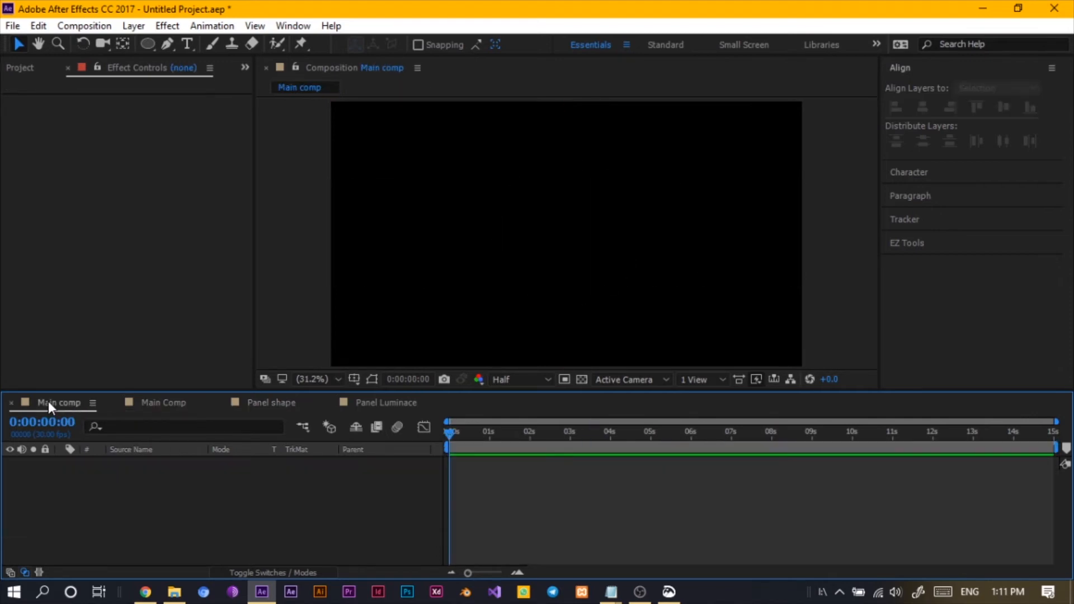
left_click(12, 402)
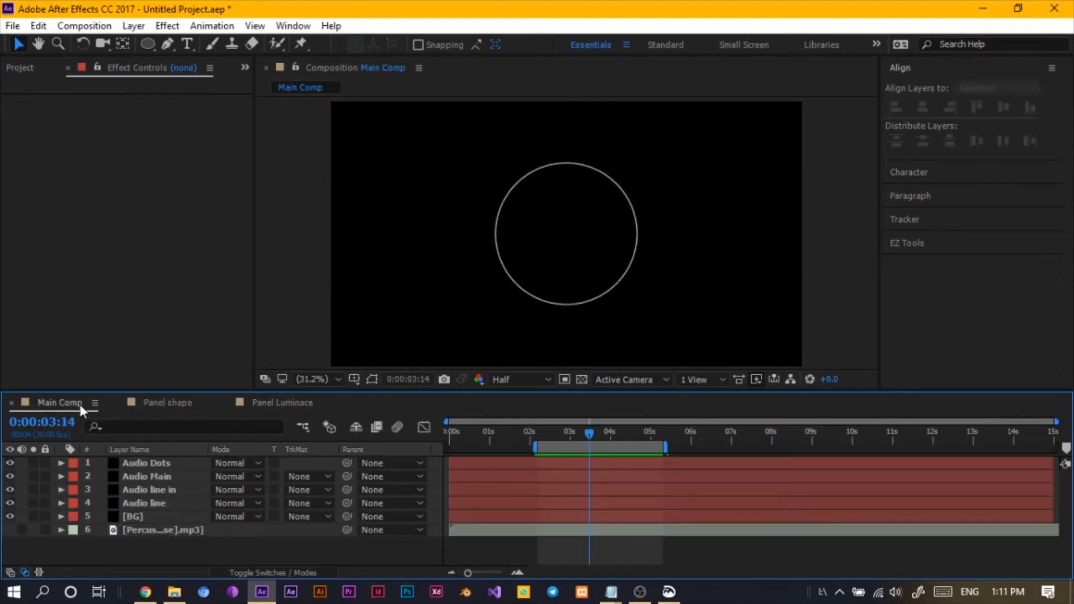
- Rename the Panel shape composition to Panel Group in the Project panel
left_click(26, 68)
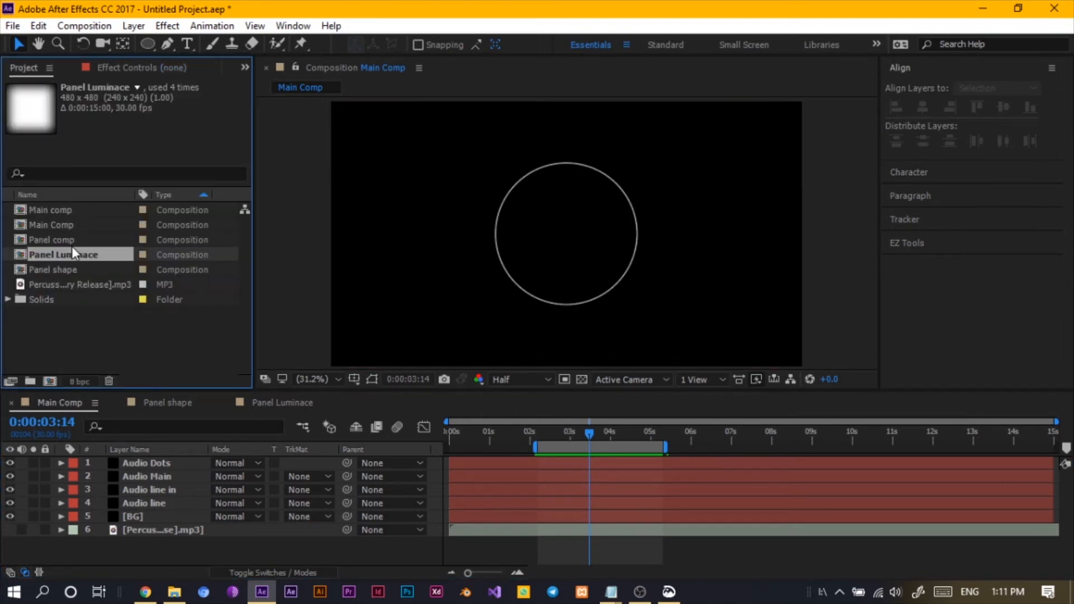
left_click(56, 243)
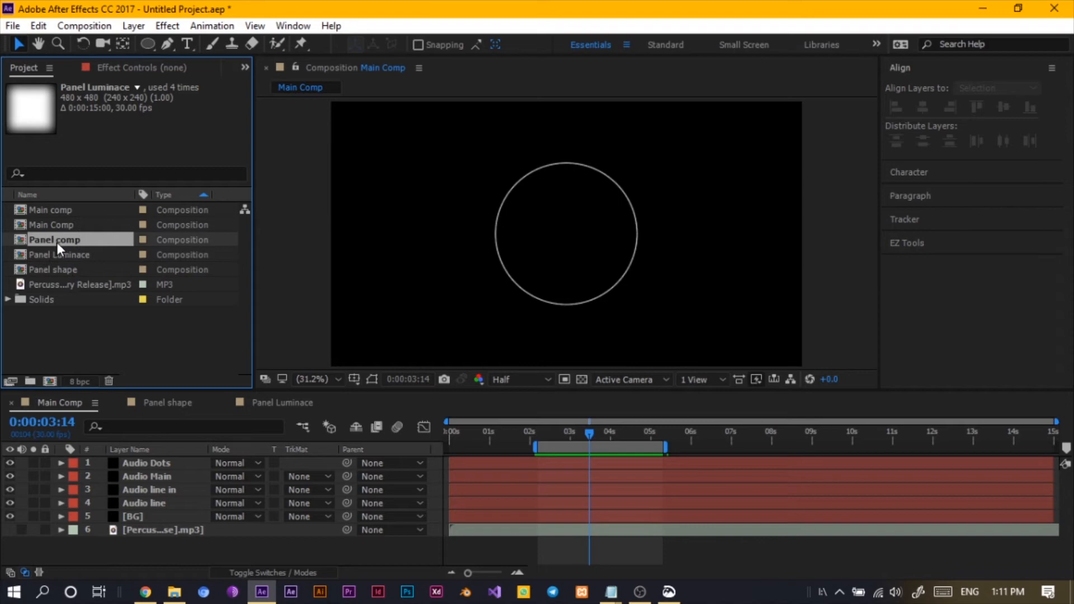
left_click(65, 273)
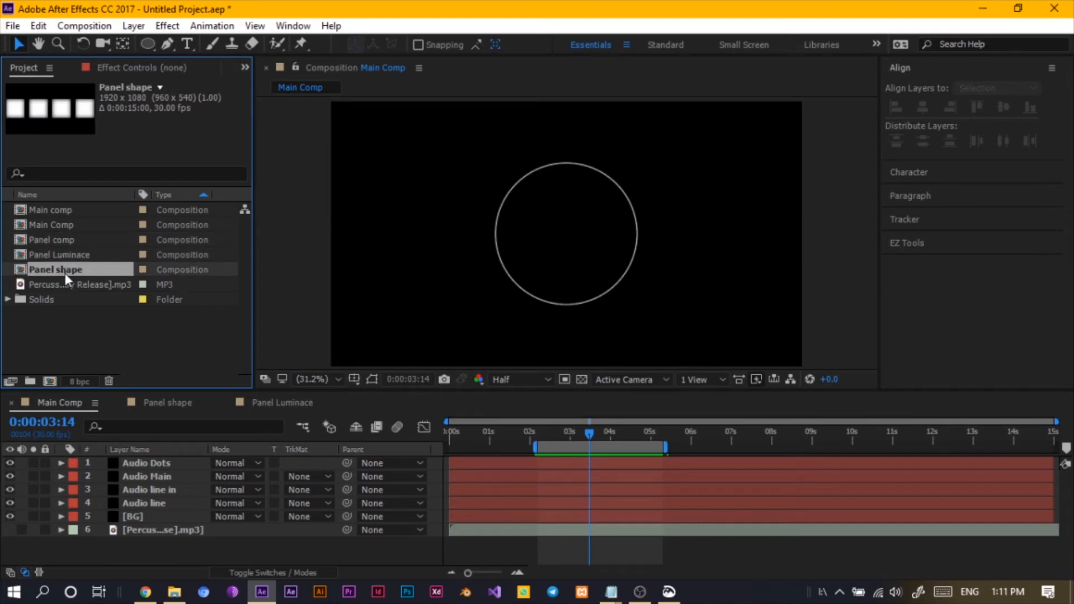
key("Return")
key("Right")
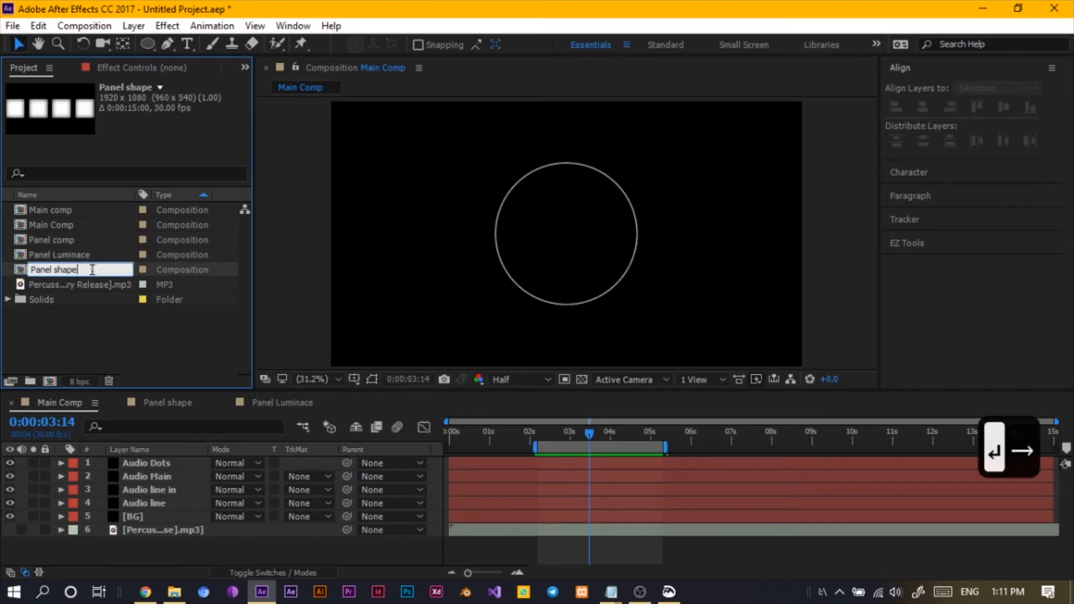
key("BackSpace")
key("BackSpace")
key("BackSpace")
key("BackSpace")
key("BackSpace")
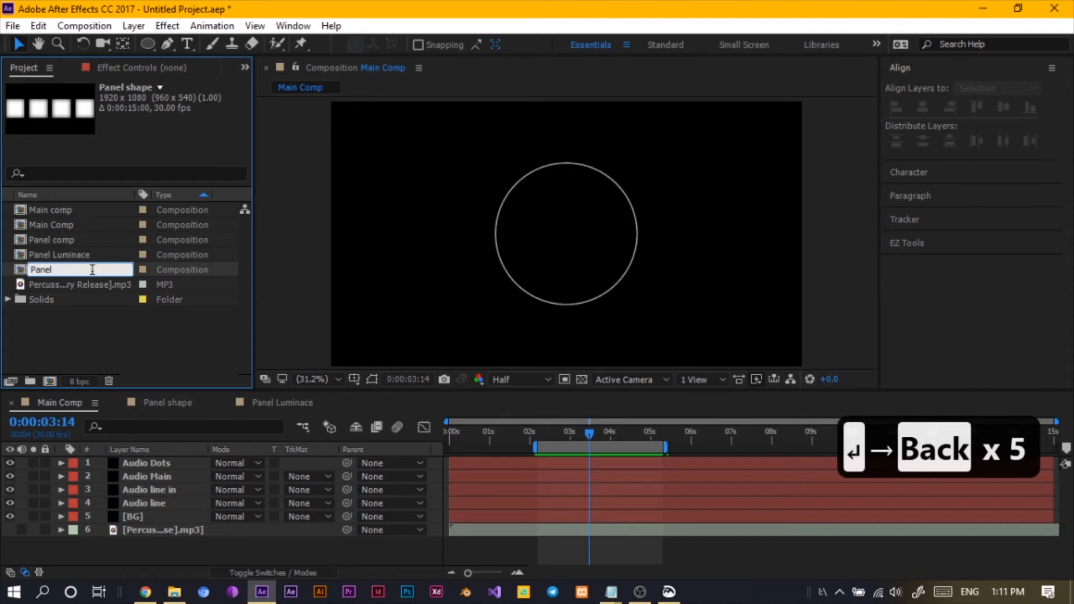
type("Group")
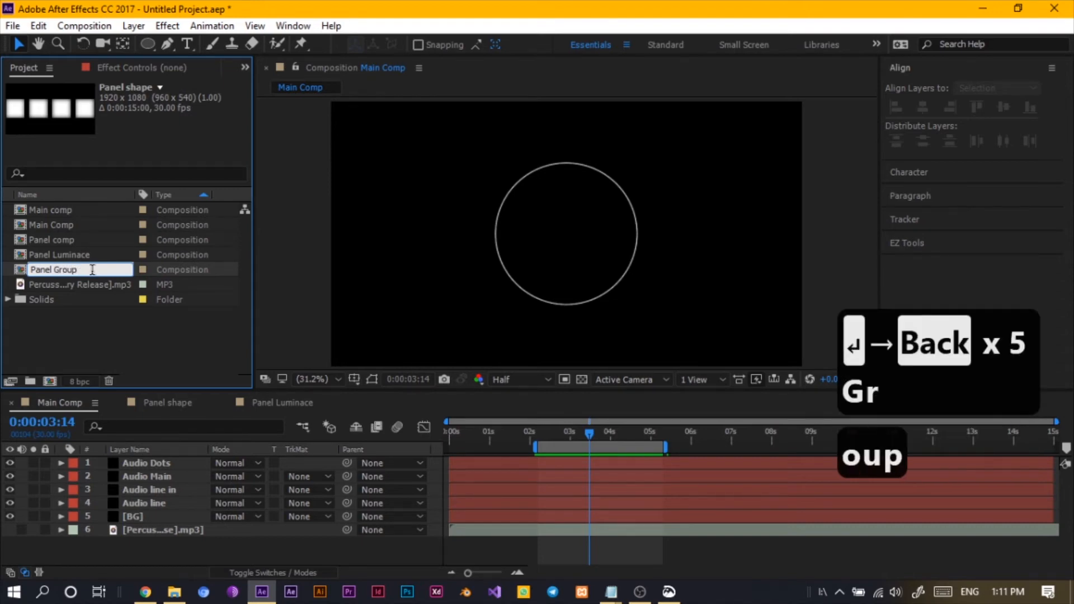
key("Return")
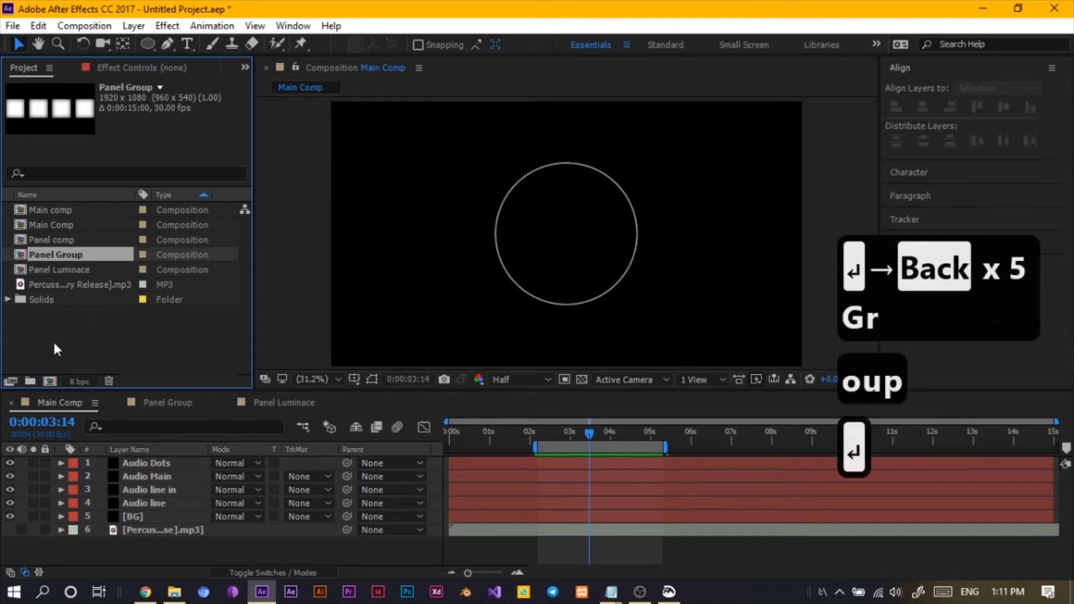
- Add the Panel Group composition as the top layer of Main Comp
left_click(52, 340)
left_click(77, 248)
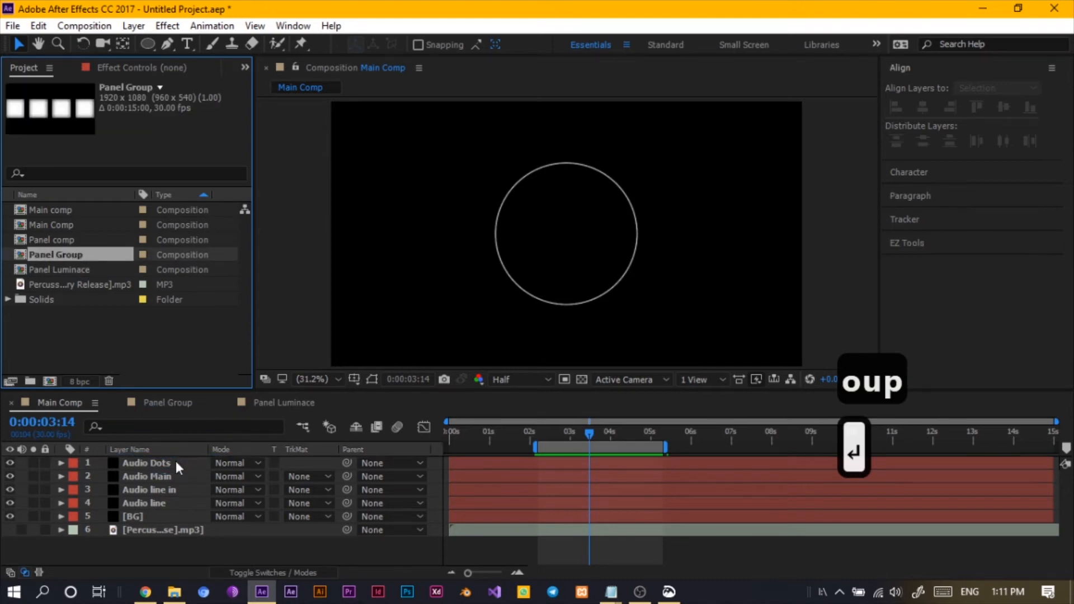
left_click_drag(176, 461, 176, 461)
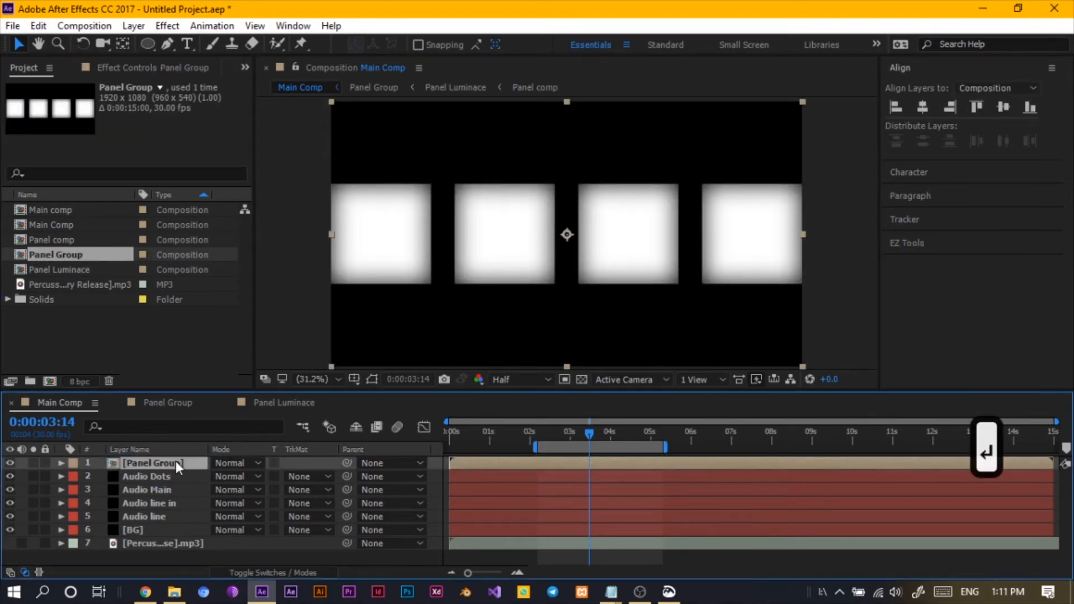
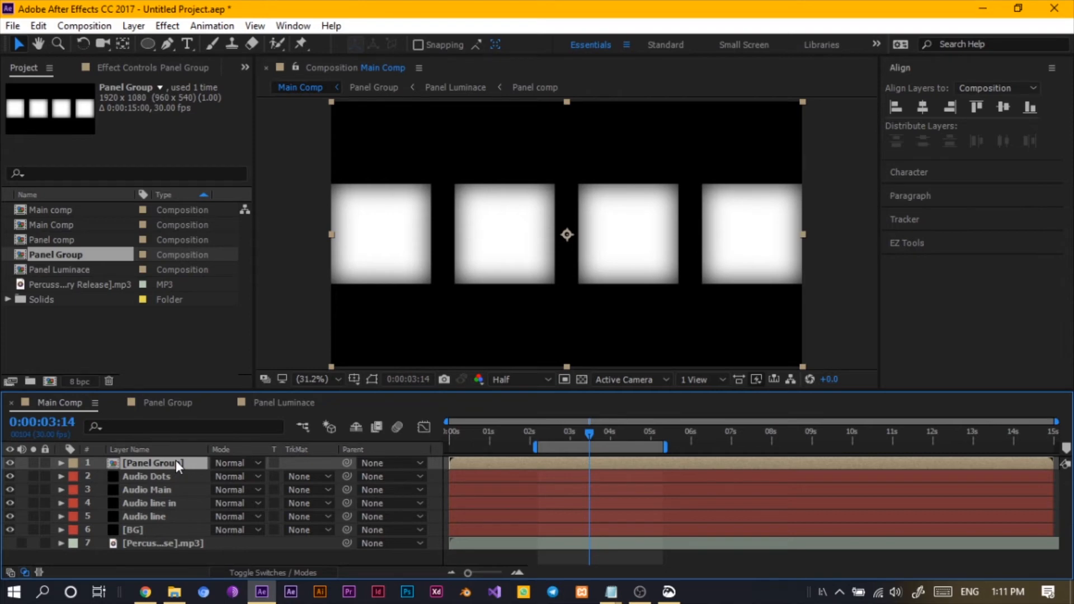
- Apply Polar Coordinates to the Panel Group layer, setting conversion to Rect to Polar and interpolation to 99%
key("ctrl+space")
type("po")
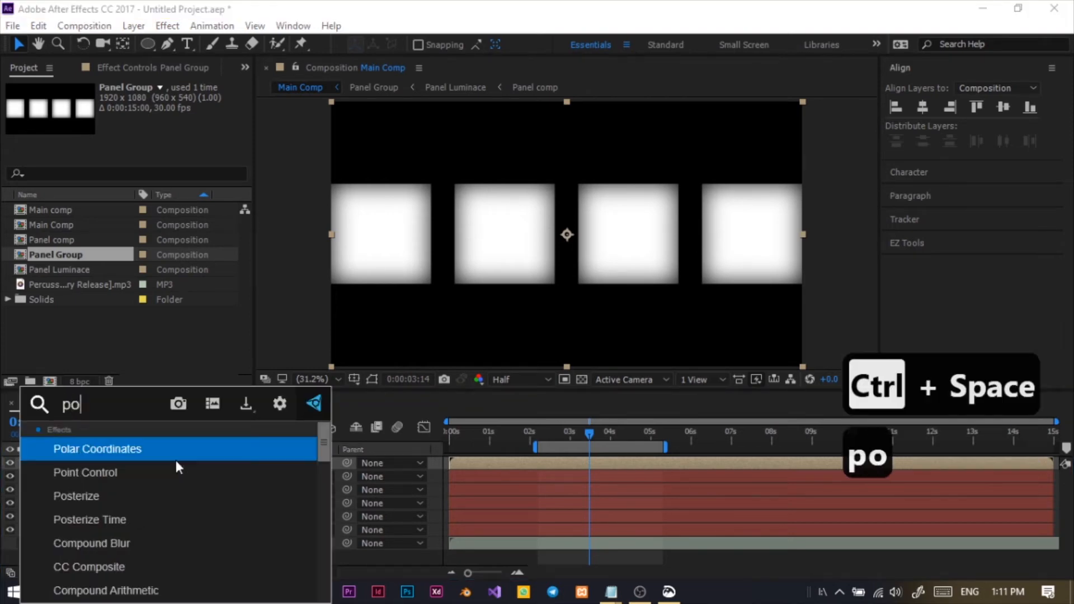
left_click(124, 451)
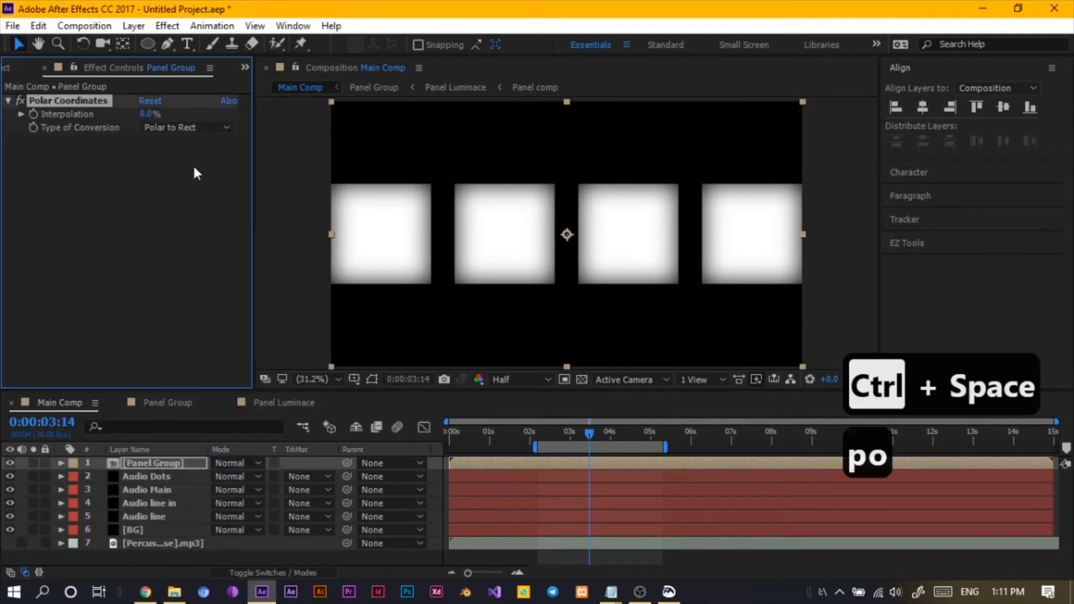
left_click(157, 127)
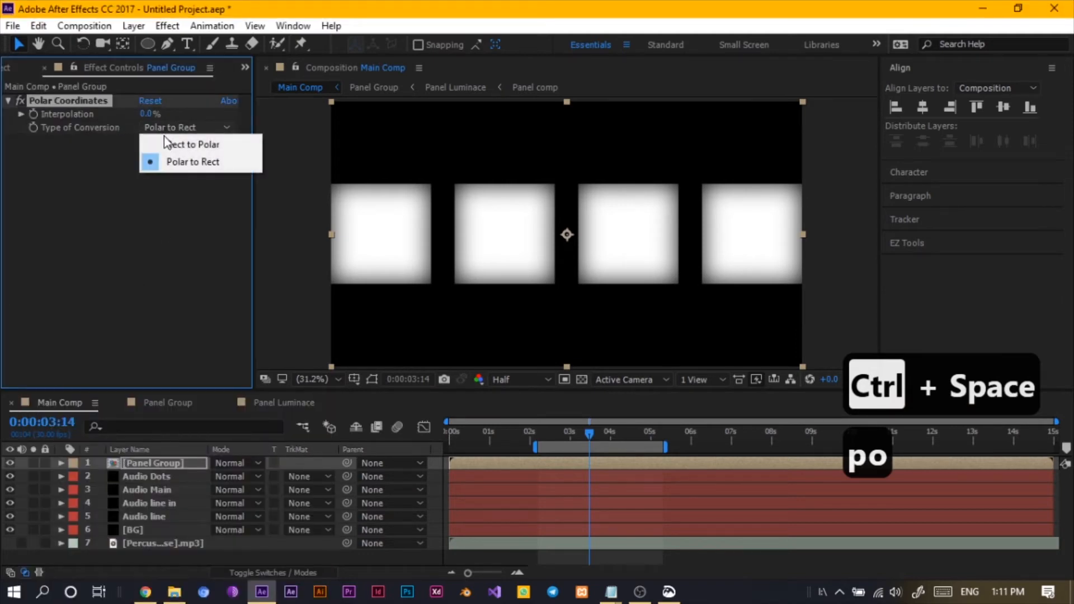
left_click(173, 143)
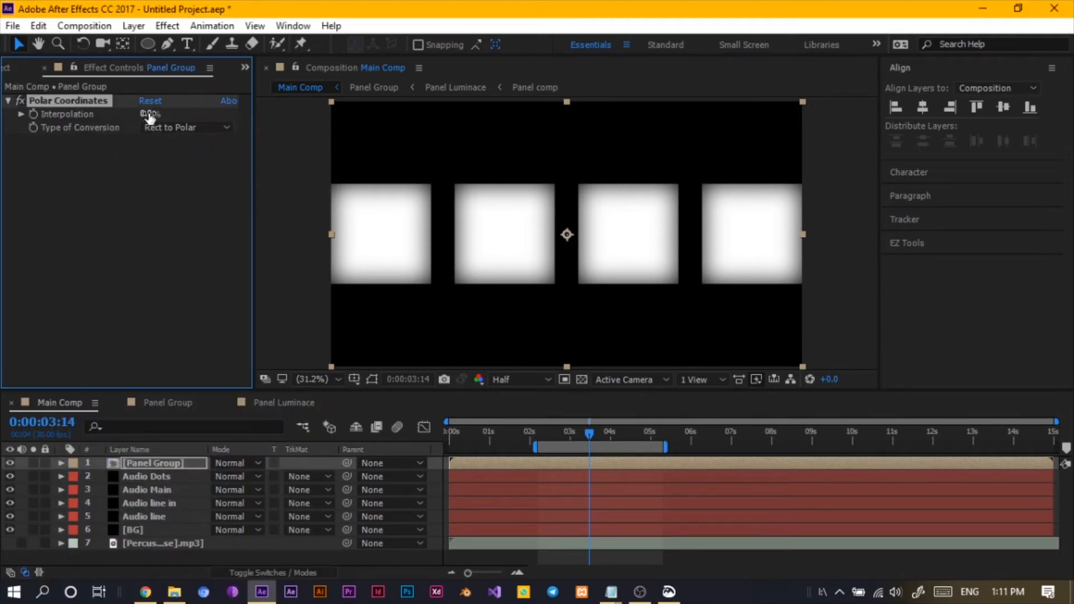
left_click_drag(143, 114, 470, 195)
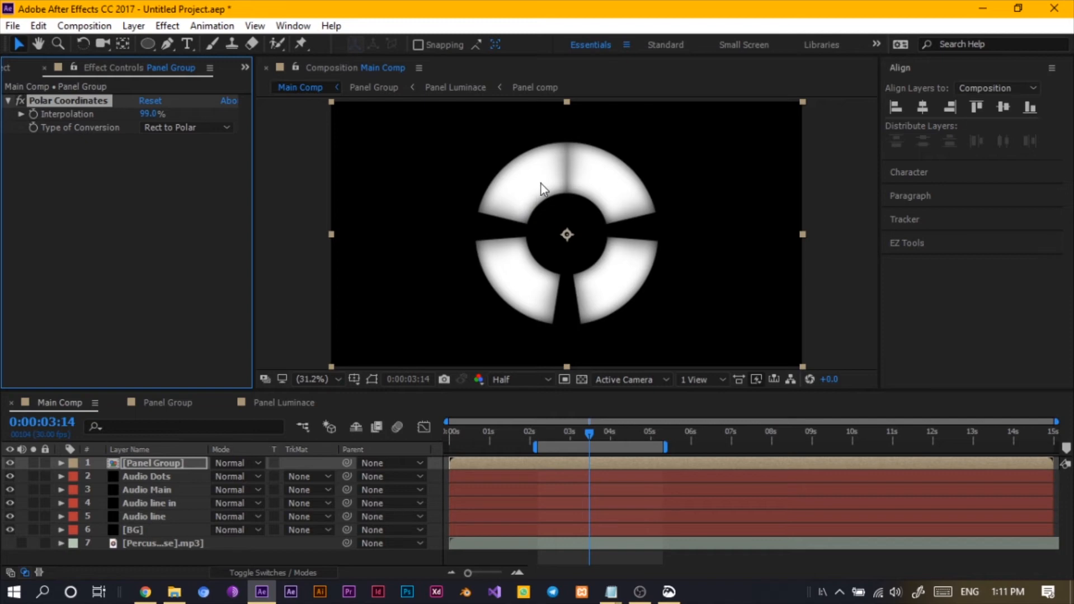
- Open the Panel Group composition and nudge the first Panel Luminace layer to the right
double_click(172, 463)
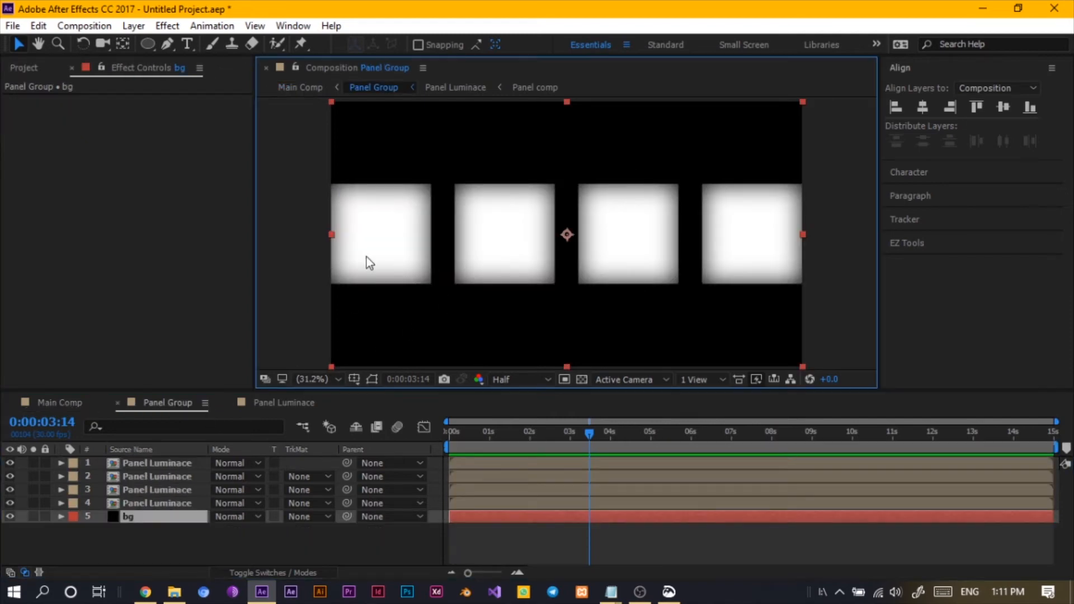
left_click(144, 450)
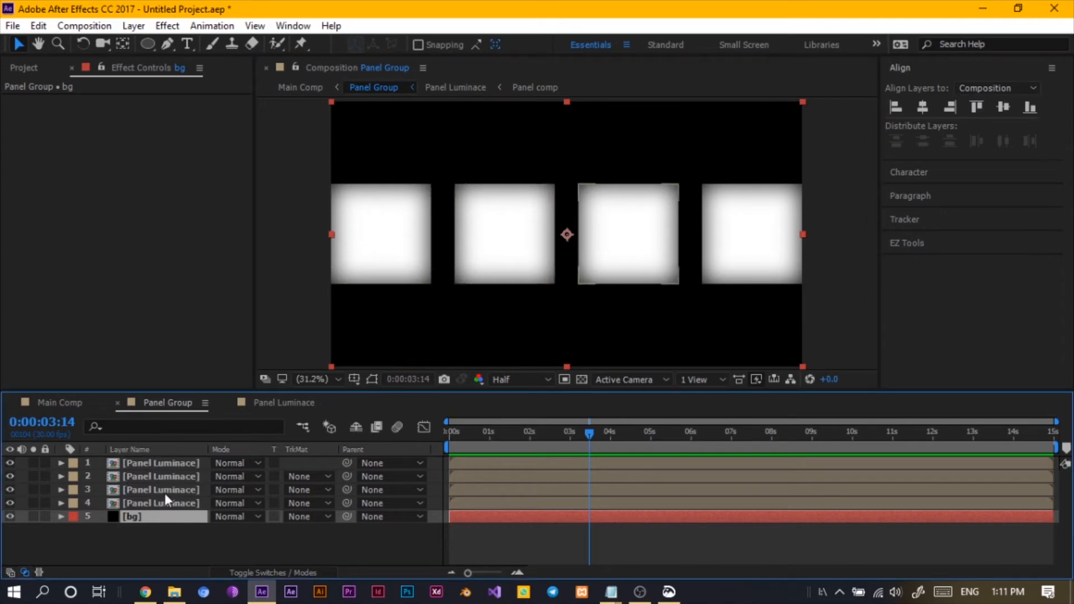
left_click(152, 462)
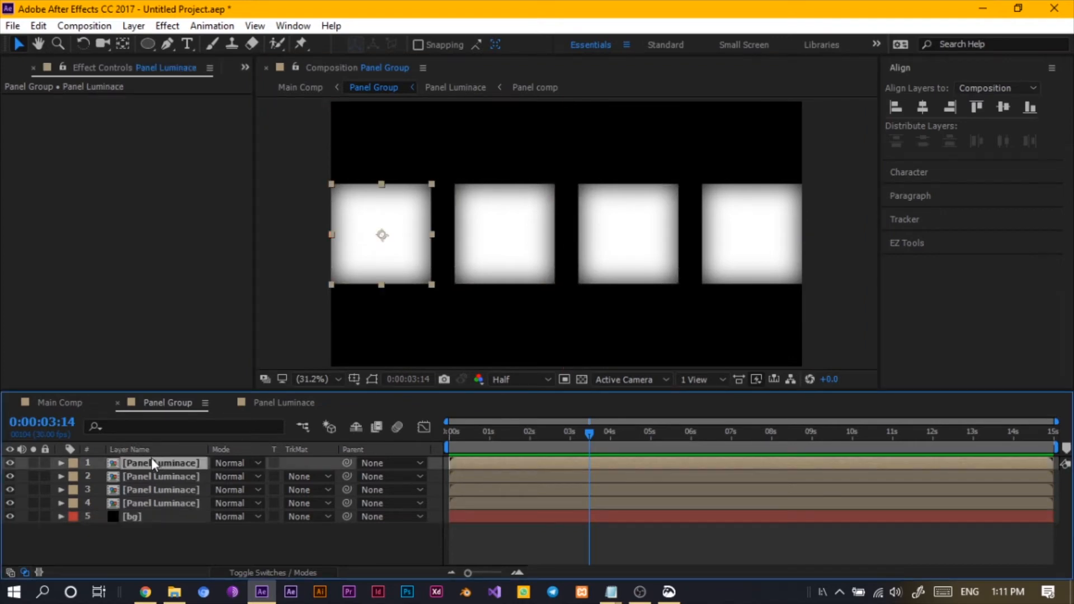
key("shift+Right")
key("shift+Right")
key("shift+Right")
key("shift+Right")
key("shift+Right")
key("shift+Right")
key("shift+Right")
key("shift+Right")
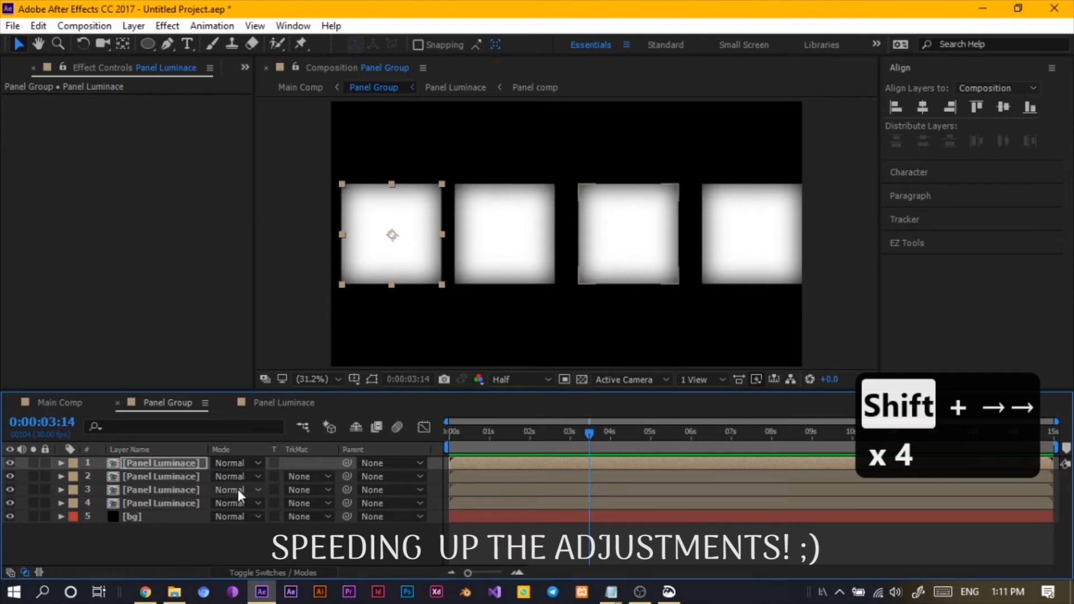
- Try distributing all Panel Group layers horizontally, then undo it
key("ctrl+a")
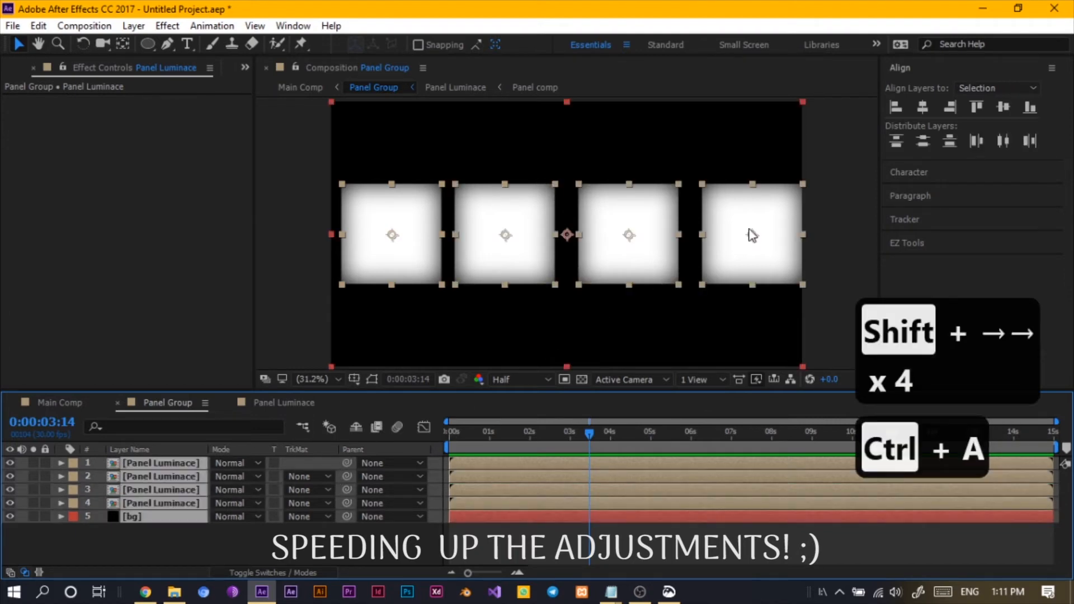
left_click(1004, 141)
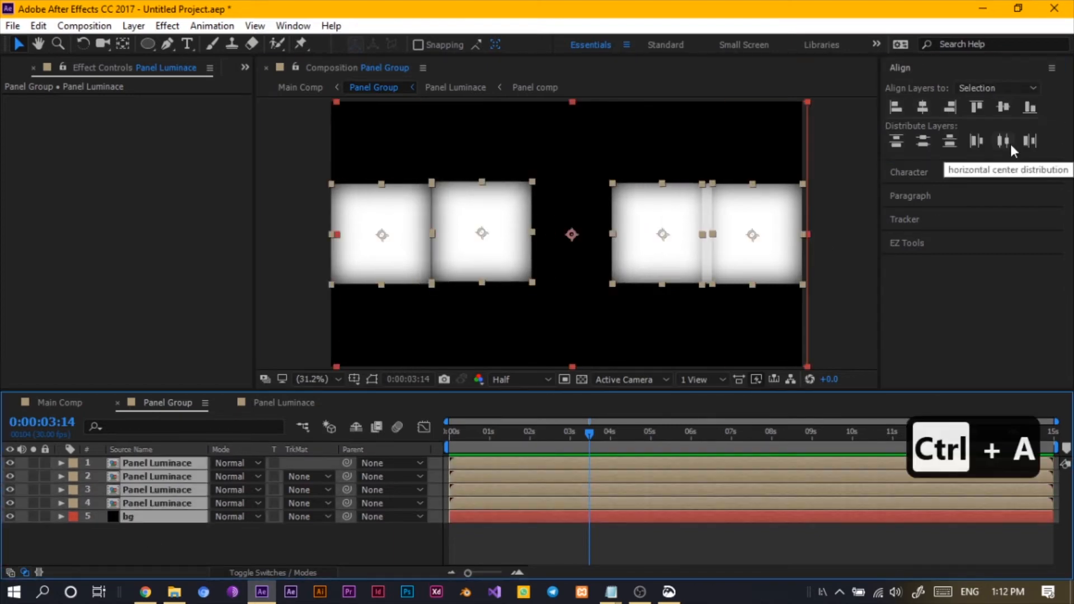
key("ctrl+z")
key("ctrl+z")
key("ctrl+z")
key("ctrl+z")
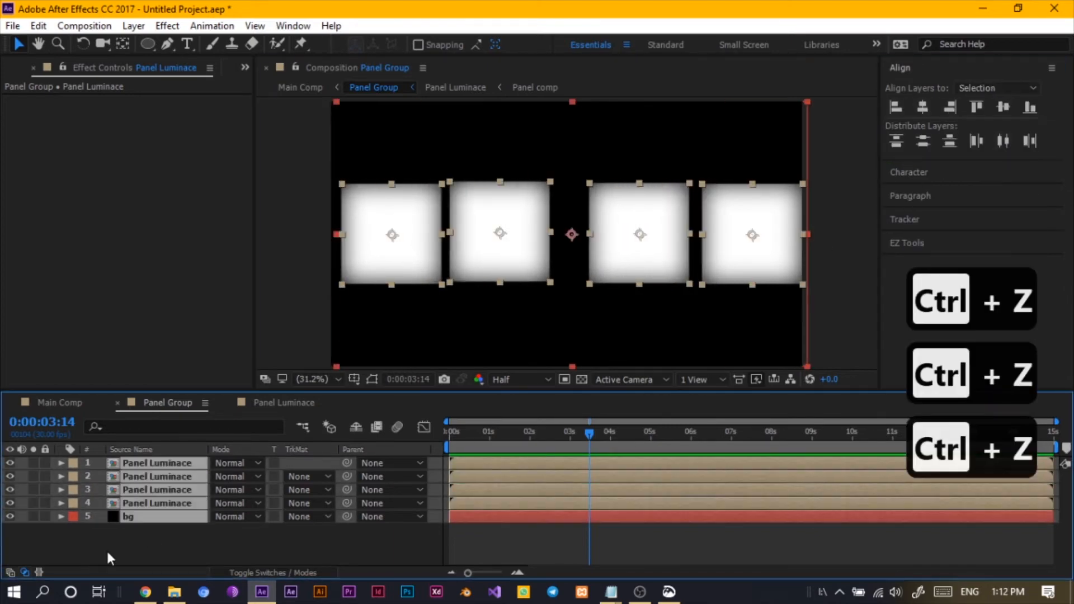
- Nudge the second panel layer slightly right and preview the ring in Main Comp
left_click(189, 476)
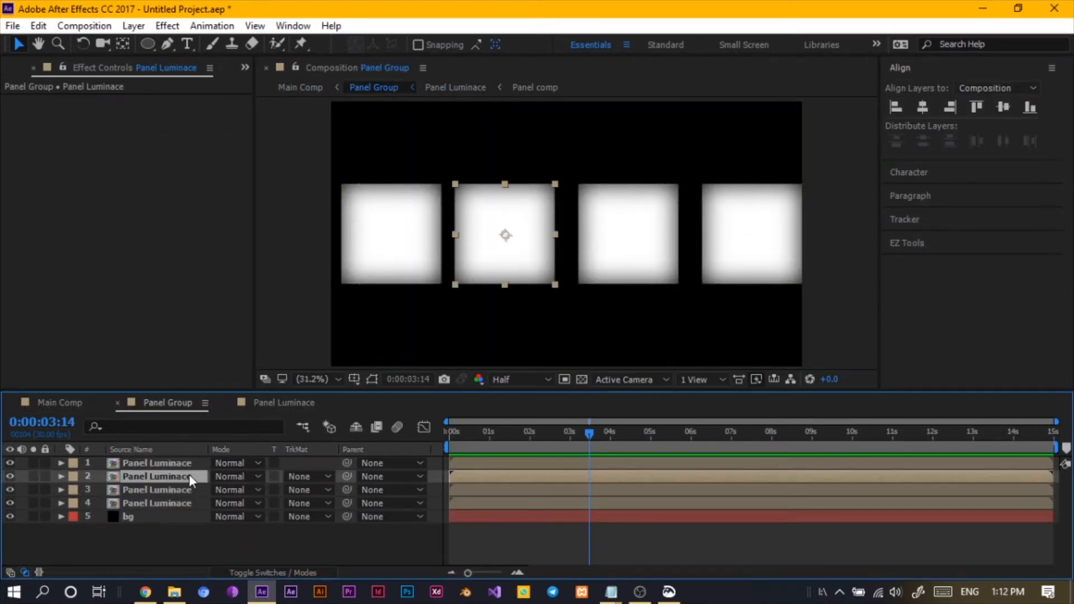
key("Right")
key("Right")
key("Right")
key("Right")
key("Right")
left_click(521, 257)
key("Right")
key("Right")
- Nudge the fourth and second panels to even out their spacing, previewing the result in Main Comp
key("Right")
key("Left")
left_click(42, 405)
left_click(168, 402)
left_click(157, 463)
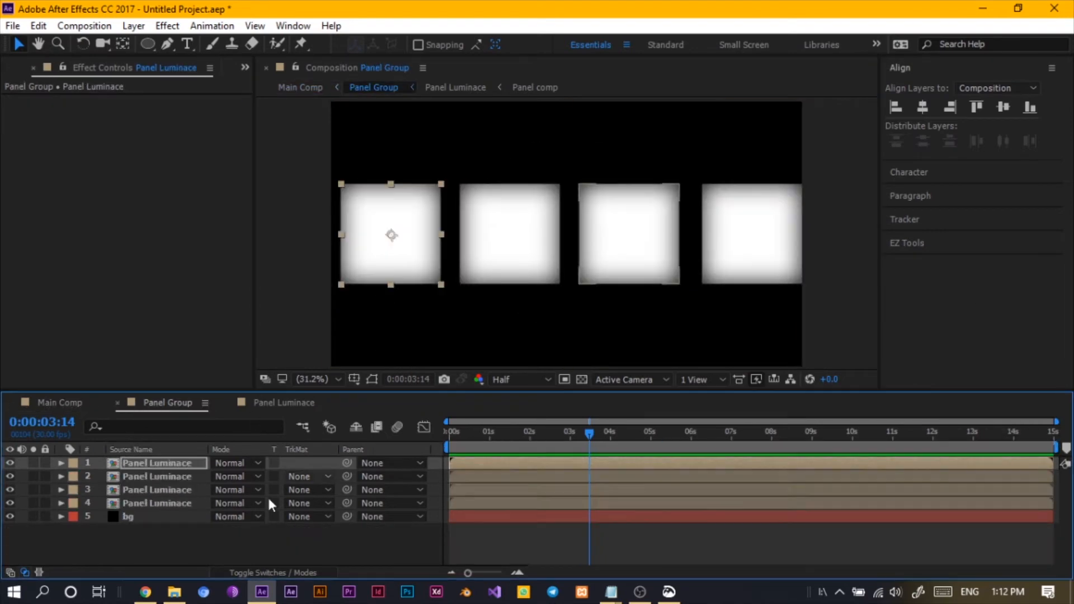
left_click(156, 503, "shift")
key("shift+Left")
key("Right")
key("Right")
key("Right")
key("Right")
left_click(252, 546)
left_click(506, 257)
- Nudge the first panel right and the fourth panel left in Panel Group, then preview Main Comp
key("Right")
key("Right")
key("Left")
key("Right")
key("Right")
left_click(60, 403)
left_click(280, 404)
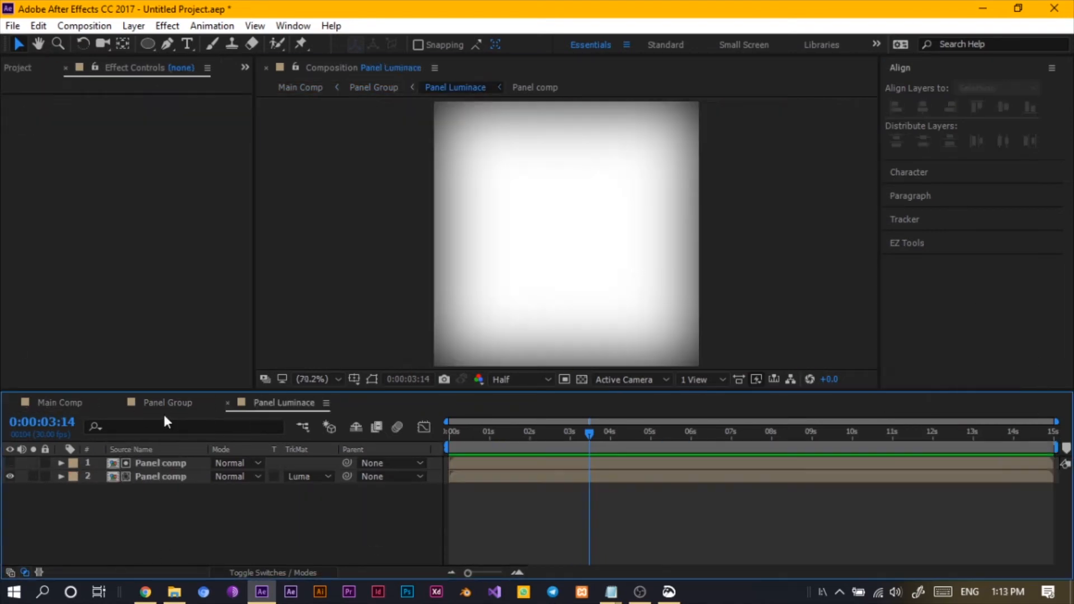
left_click(165, 405)
left_click(417, 258)
key("Right")
key("Right")
key("Right")
key("Right")
key("Right")
key("Right")
left_click(741, 256)
key("Left")
key("Left")
key("Left")
key("Left")
key("Left")
key("Left")
key("Left")
key("Left")
key("Left")
key("Left")
key("Left")
key("Left")
key("Left")
left_click(60, 404)
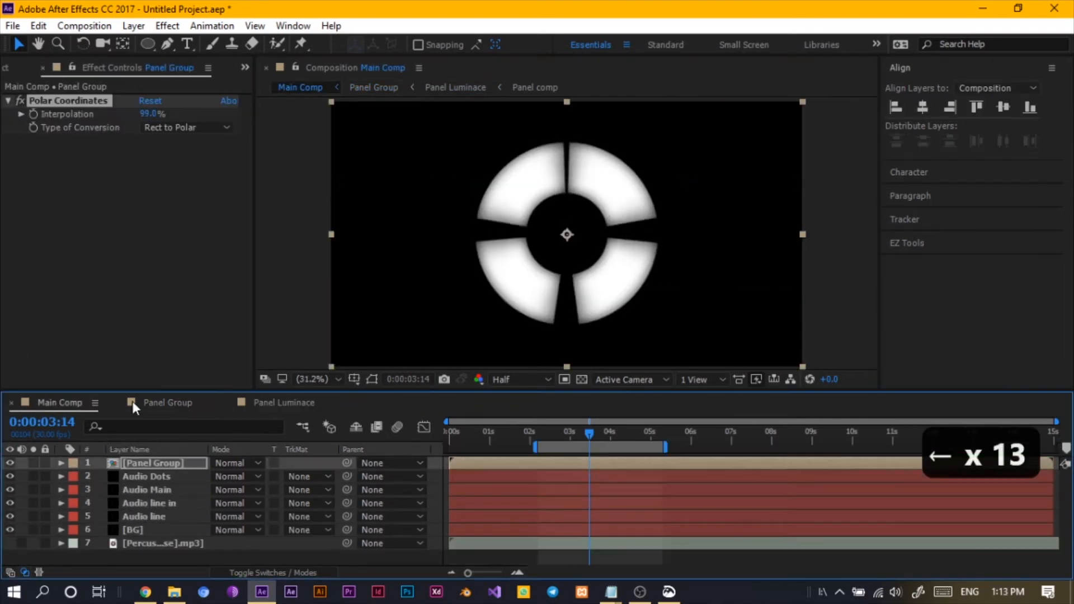
- In Panel Luminace, scale both Panel comp layers down to 90%
left_click(270, 403)
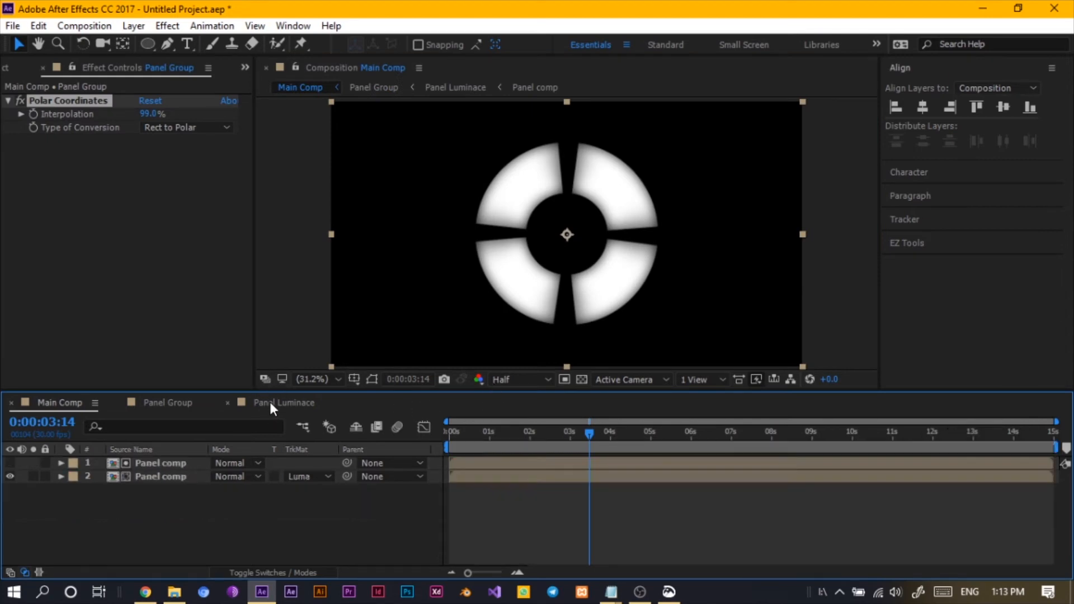
left_click_drag(108, 508, 144, 465)
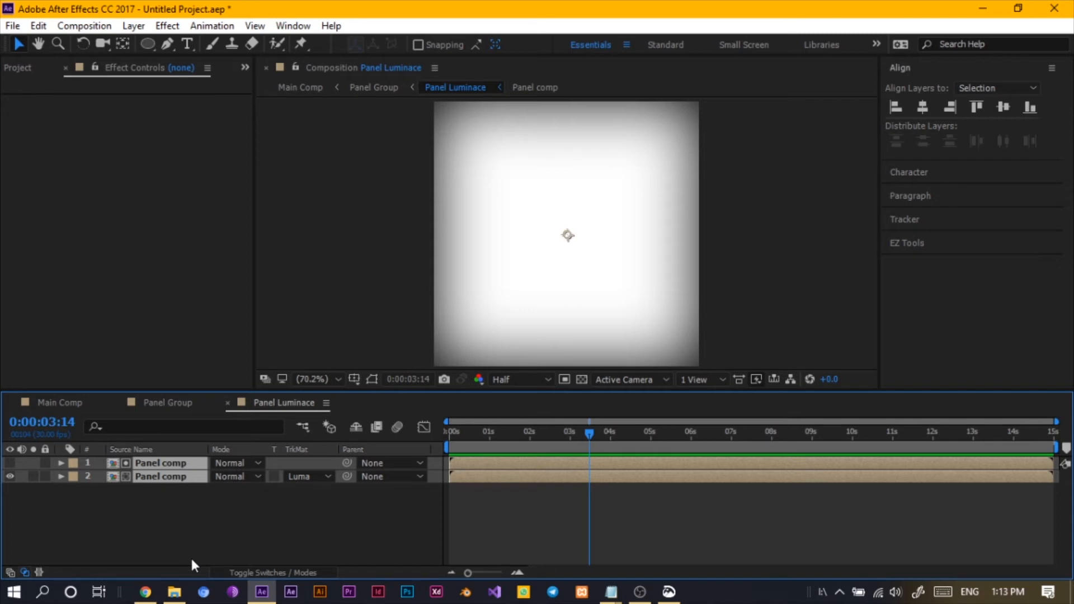
key("s")
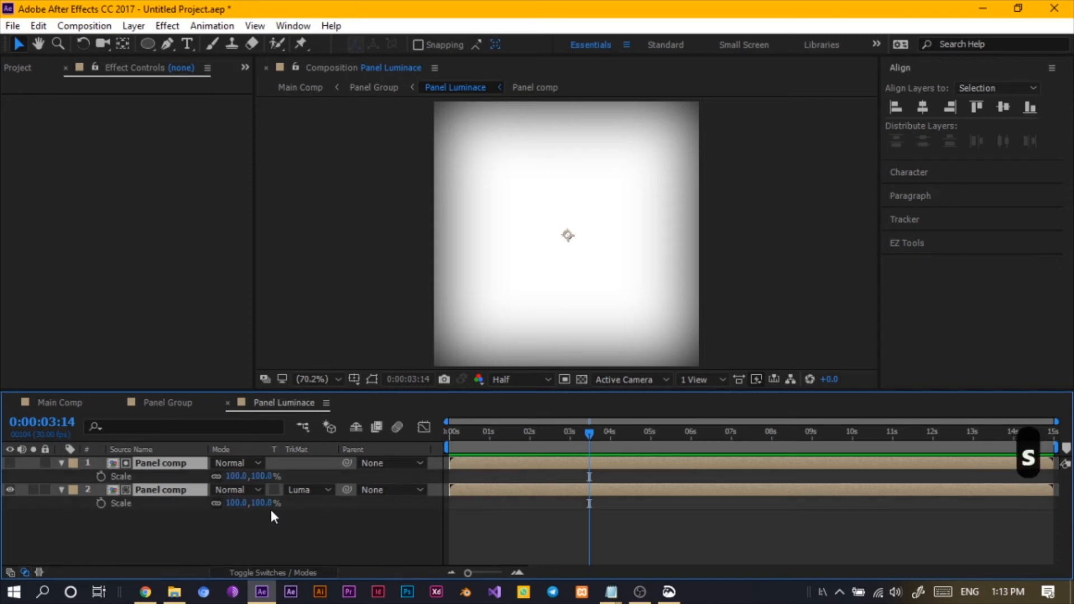
left_click_drag(262, 503, 252, 503)
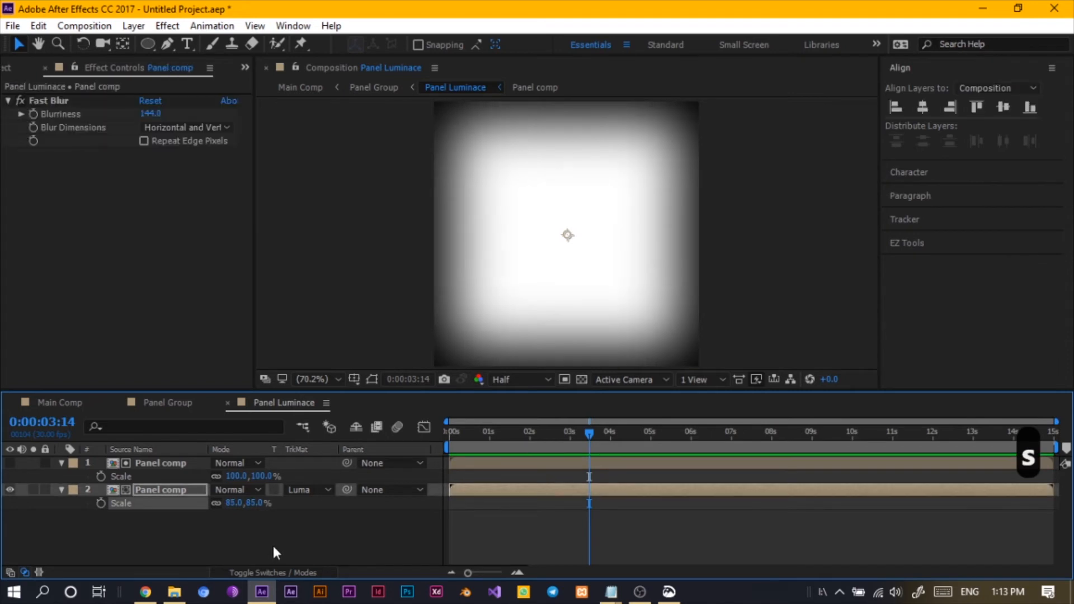
left_click(273, 547)
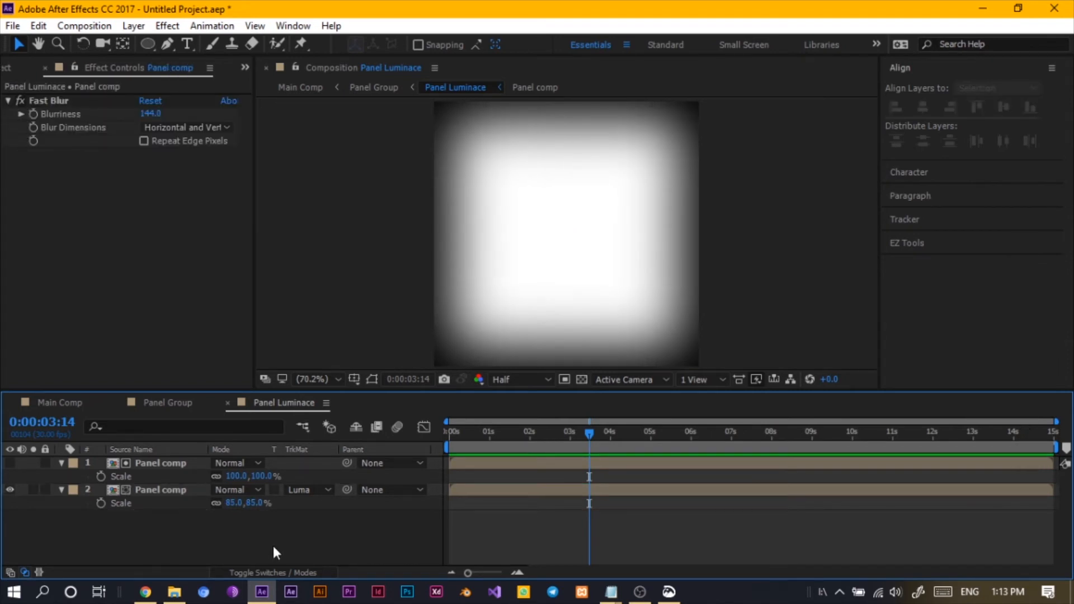
key("ctrl+z")
key("ctrl+a")
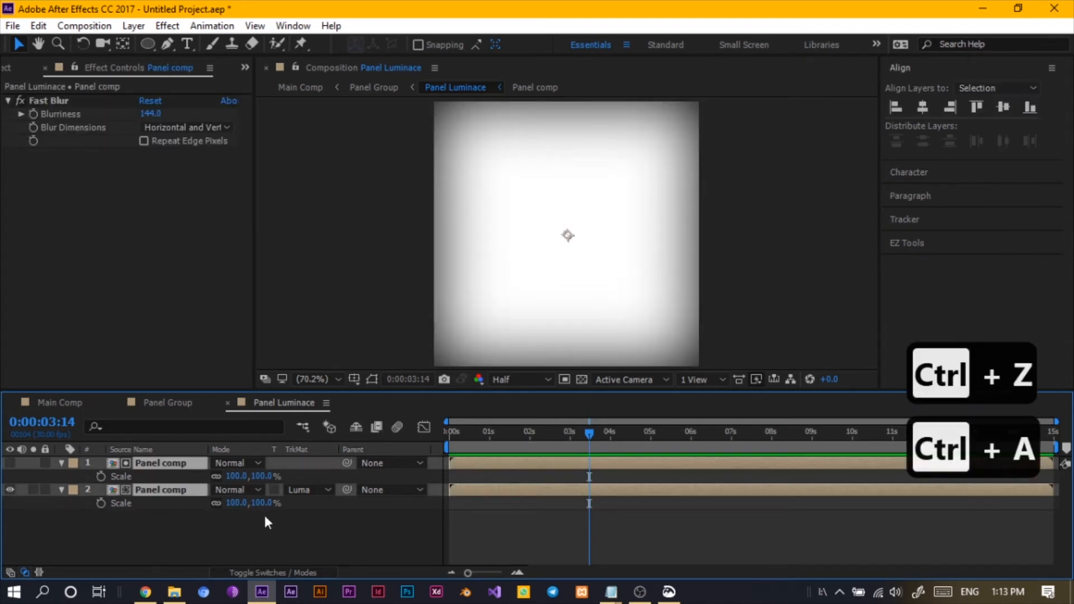
left_click_drag(259, 503, 255, 505)
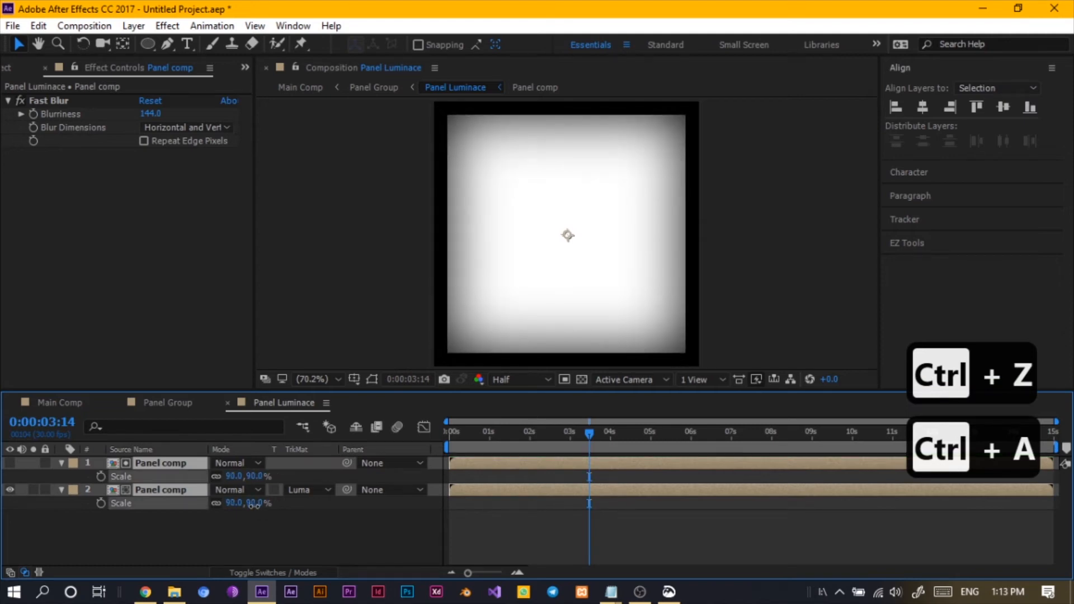
- Compare the panels across the Panel Group, Main Comp and Panel Luminace compositions
left_click(180, 402)
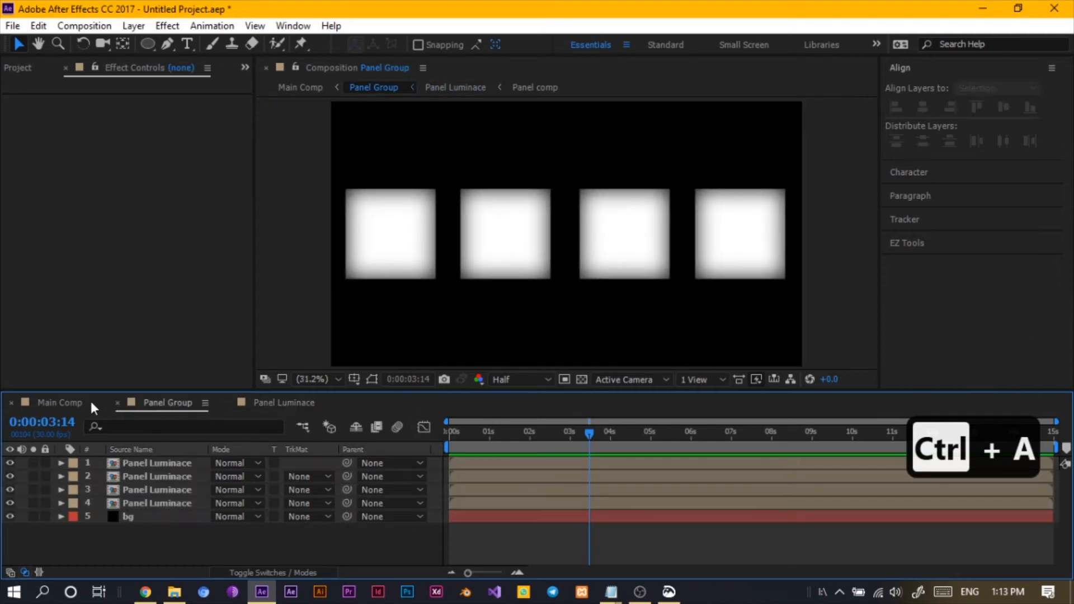
left_click(73, 401)
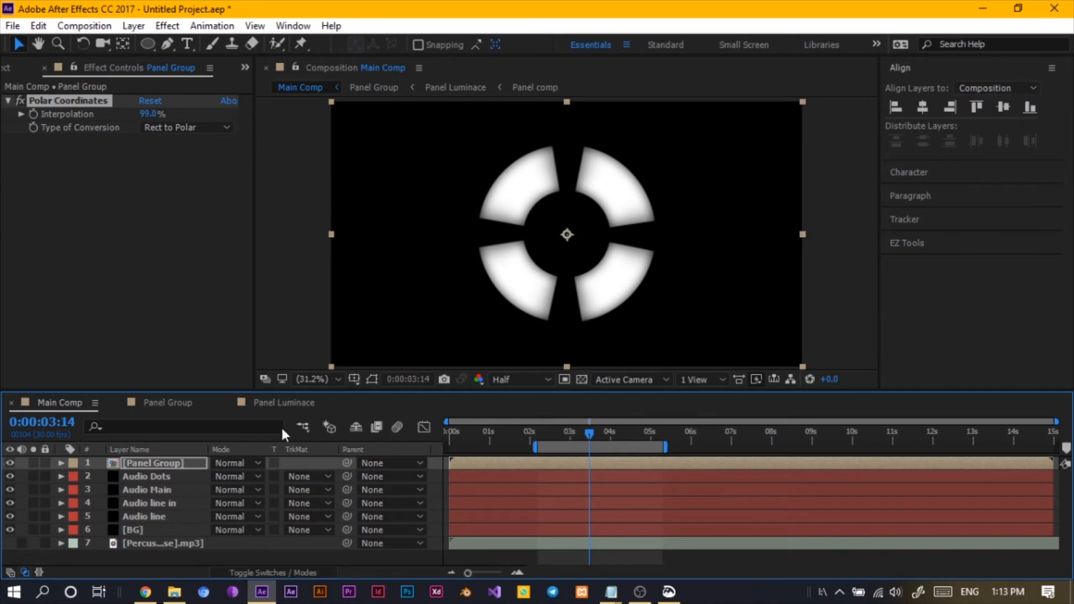
left_click(275, 405)
left_click(174, 401)
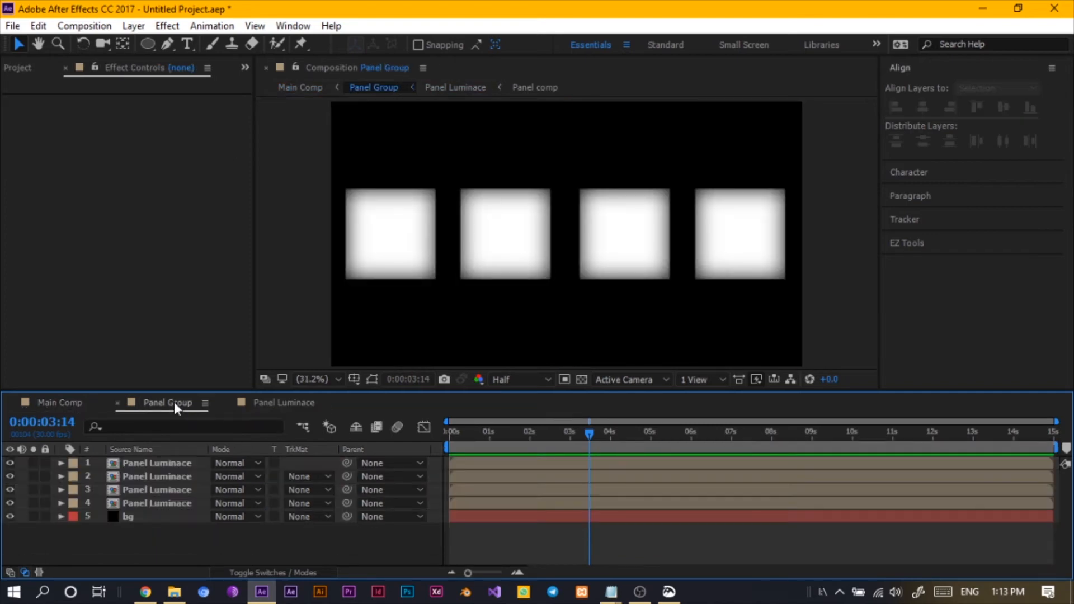
left_click(191, 480)
left_click(152, 467)
left_click(271, 402)
left_click(151, 528)
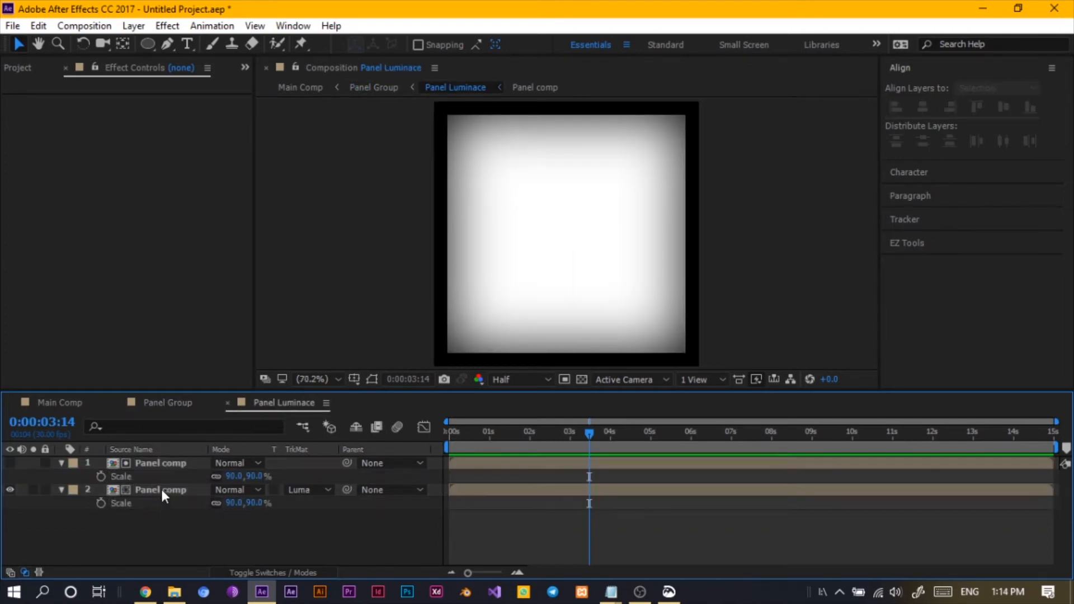
- Set the scale of both Panel comp layers in Panel Luminace to 95%
left_click(162, 464)
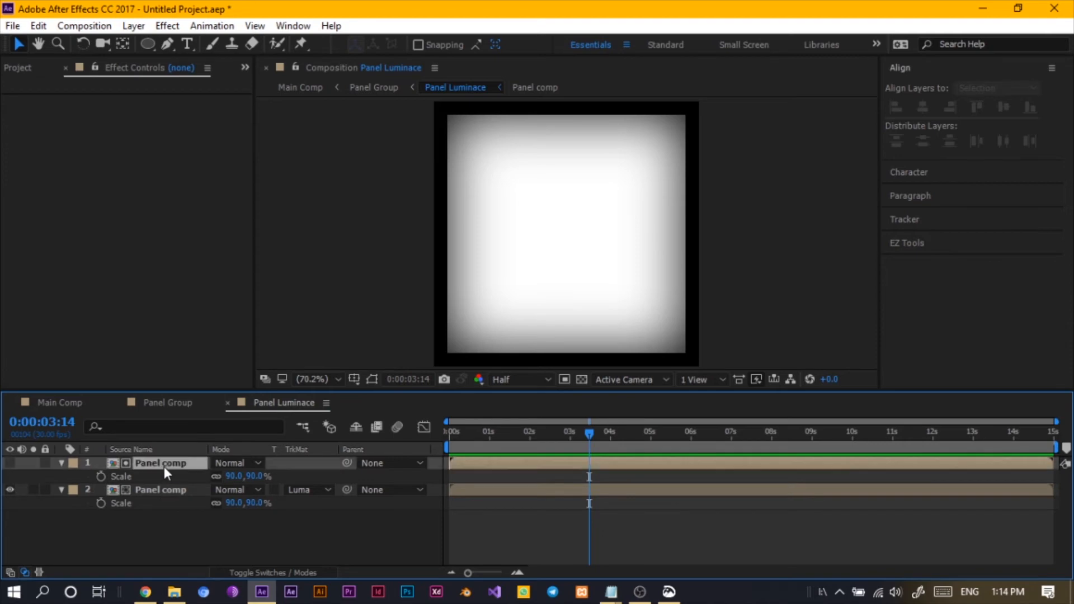
key("ctrl+a")
left_click(255, 503)
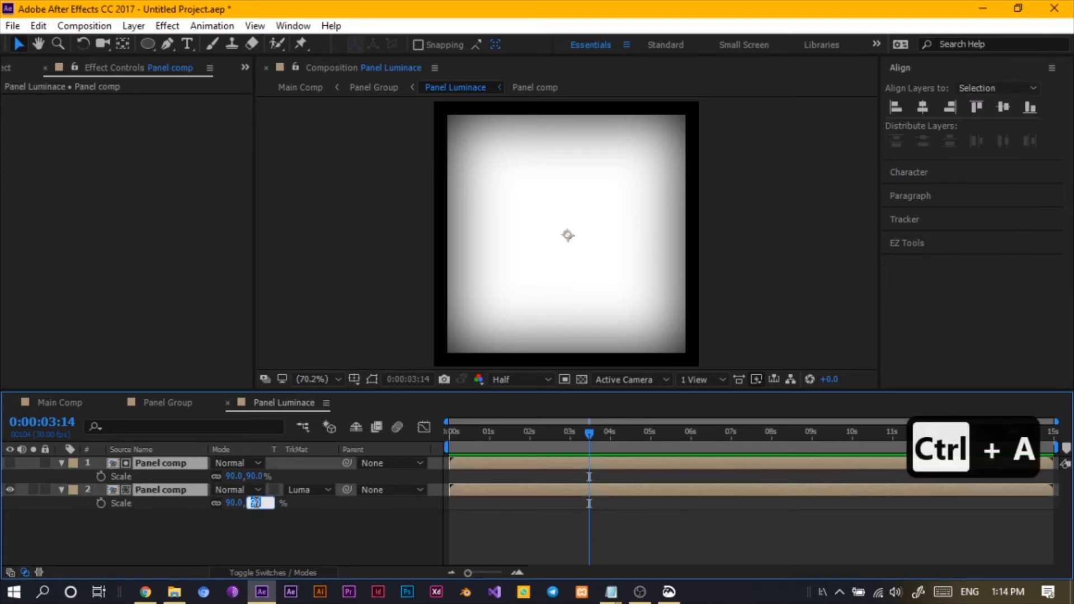
type("95")
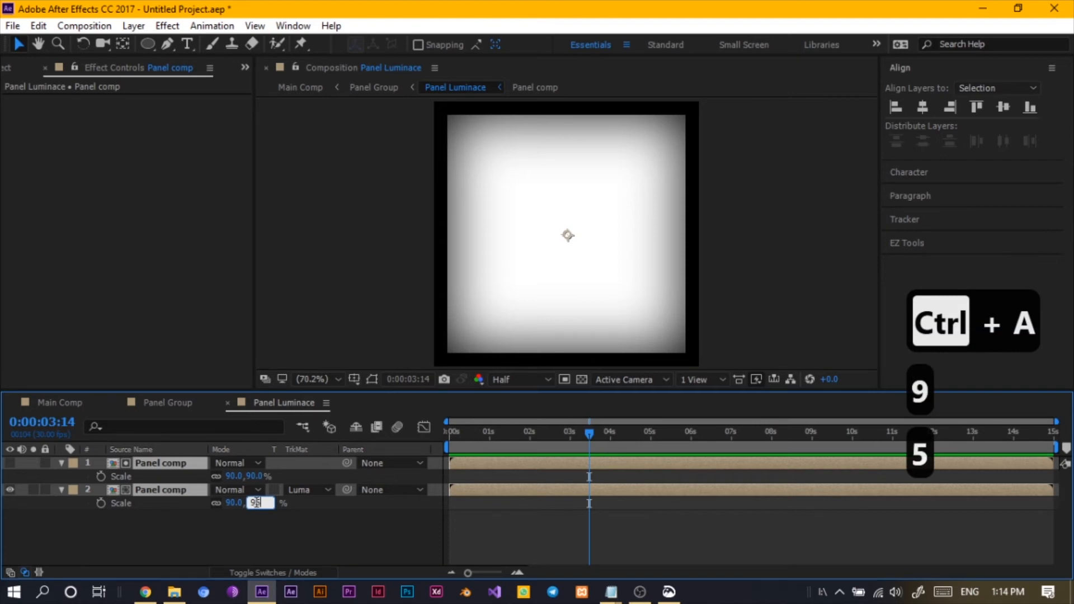
key("Return")
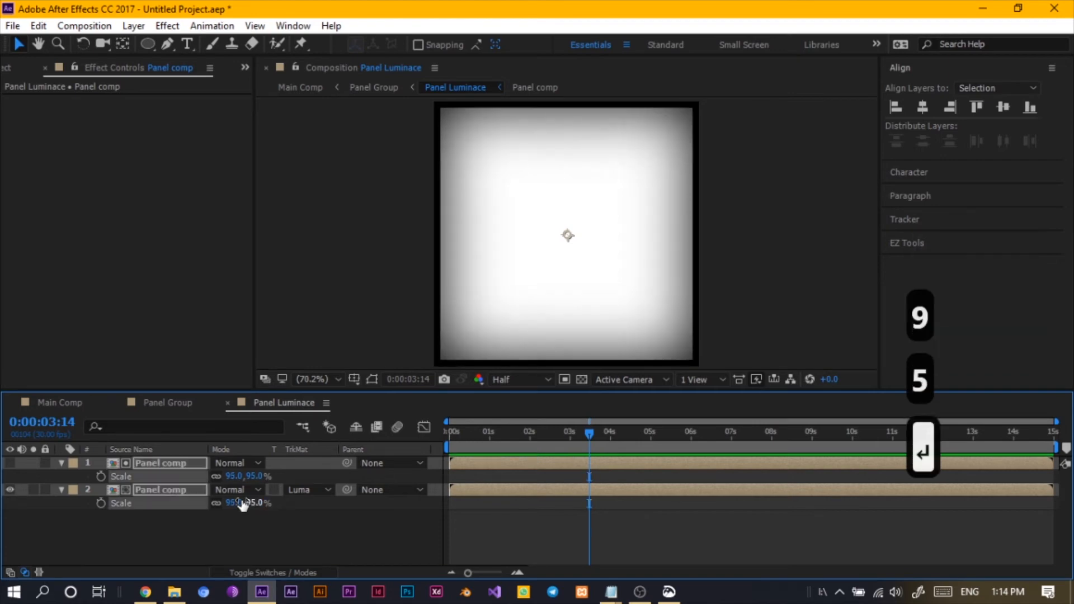
- In Main Comp, set the Panel Group layer's blending mode to Screen
left_click(59, 402)
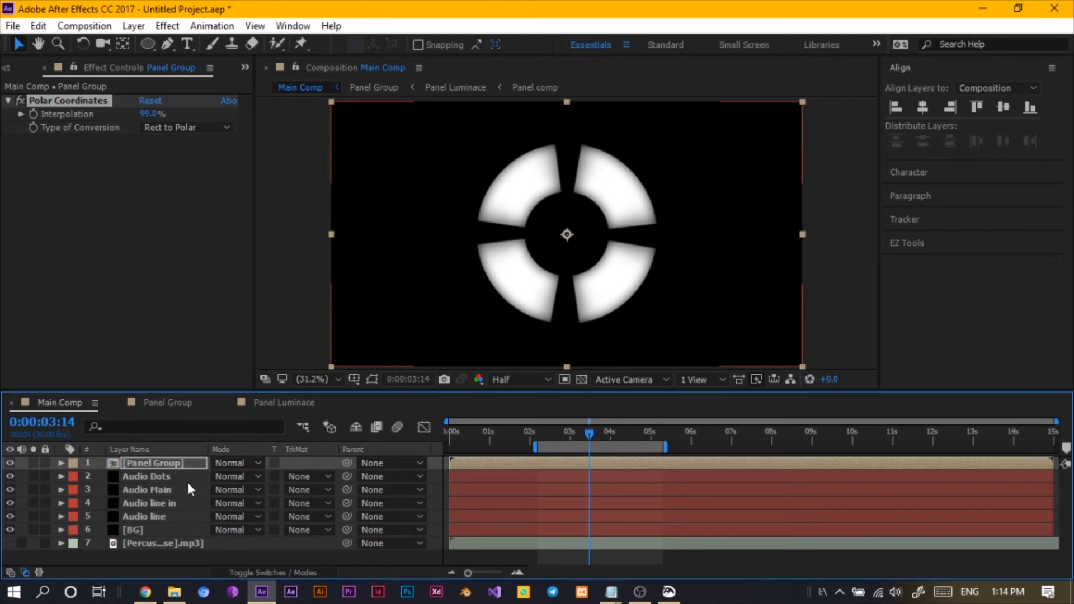
left_click(93, 466)
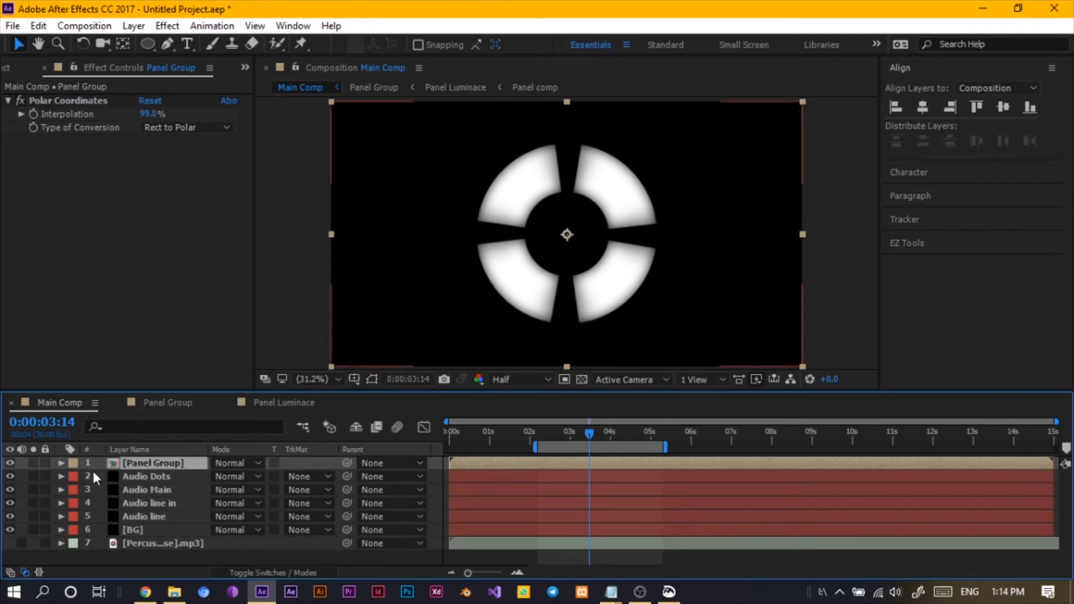
key("ctrl+shift+a")
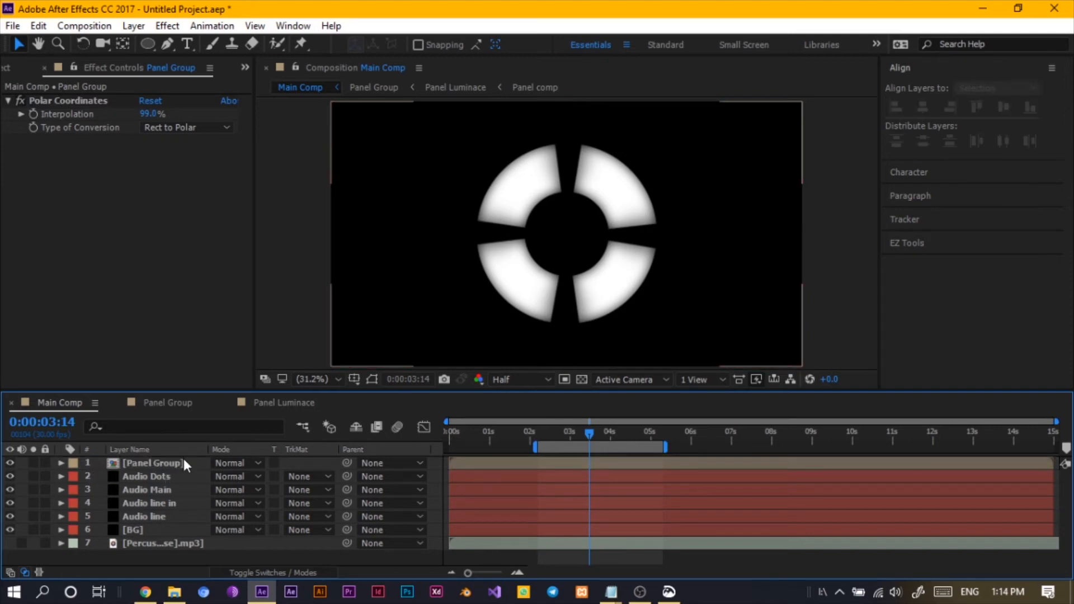
left_click(231, 476)
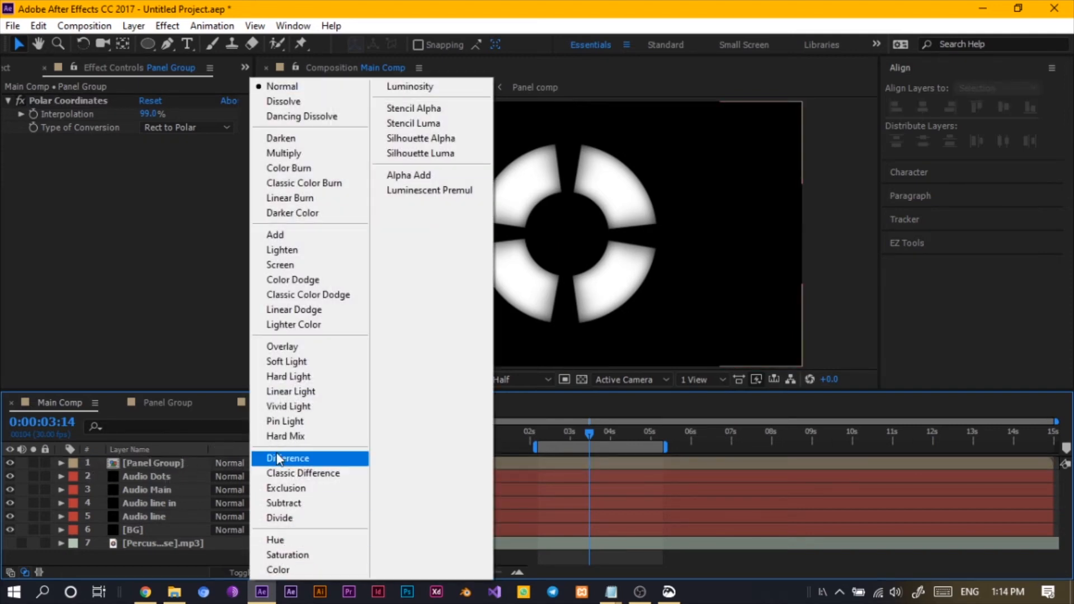
left_click(279, 280)
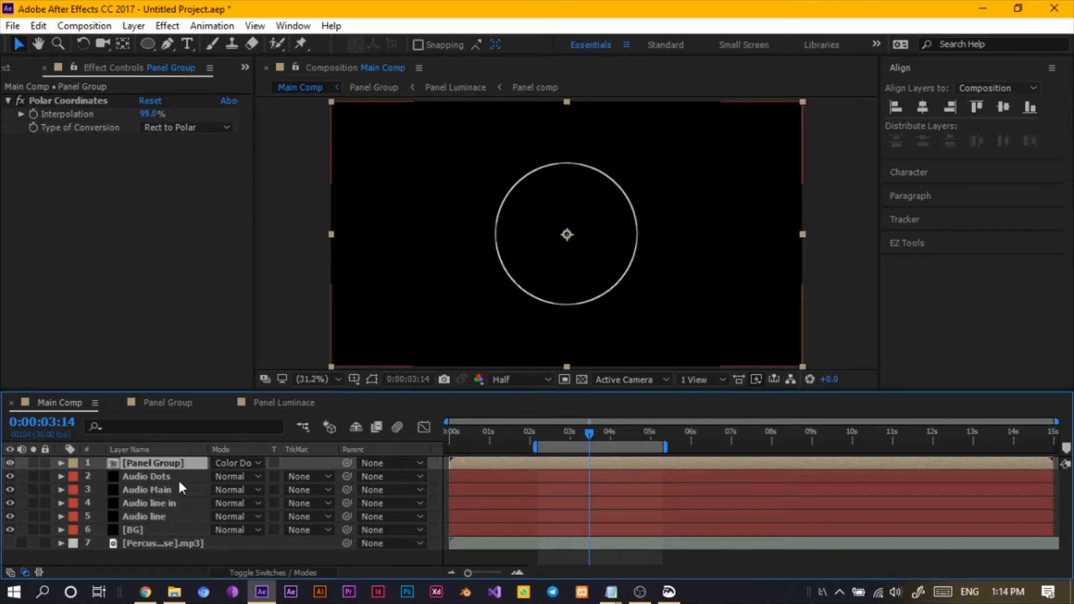
left_click(179, 463)
left_click(235, 464)
left_click(280, 264)
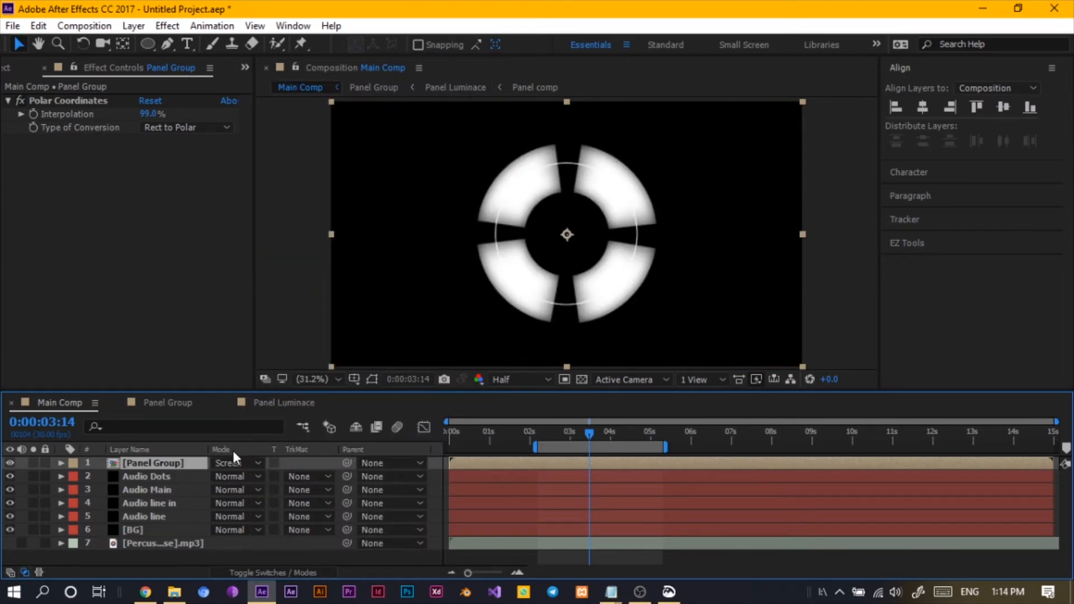
- Scale the Panel Group layer in Main Comp down to about 73%
key("s")
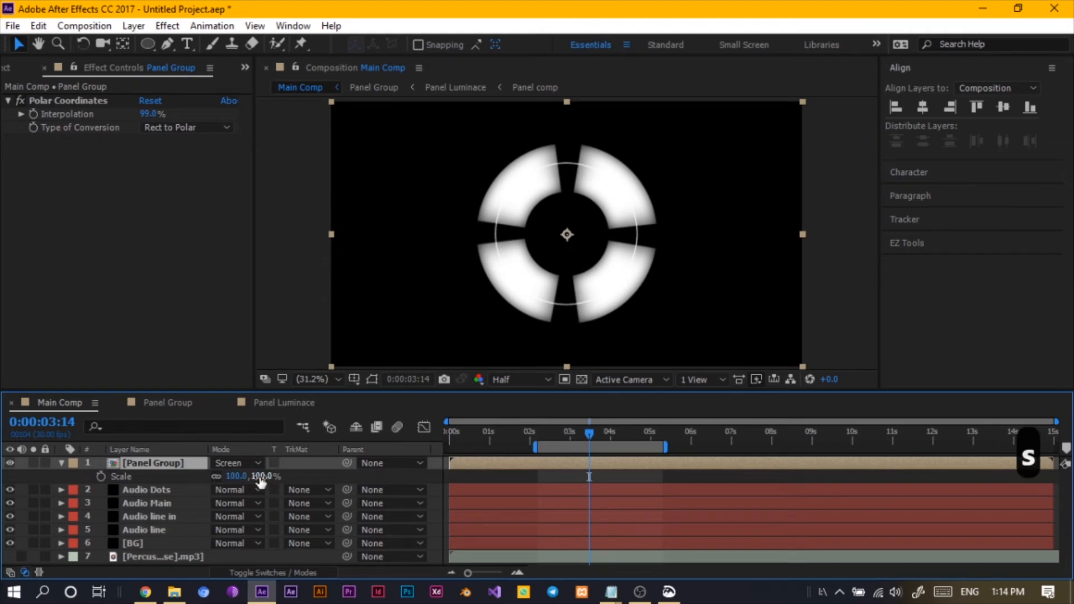
left_click_drag(259, 478, 235, 476)
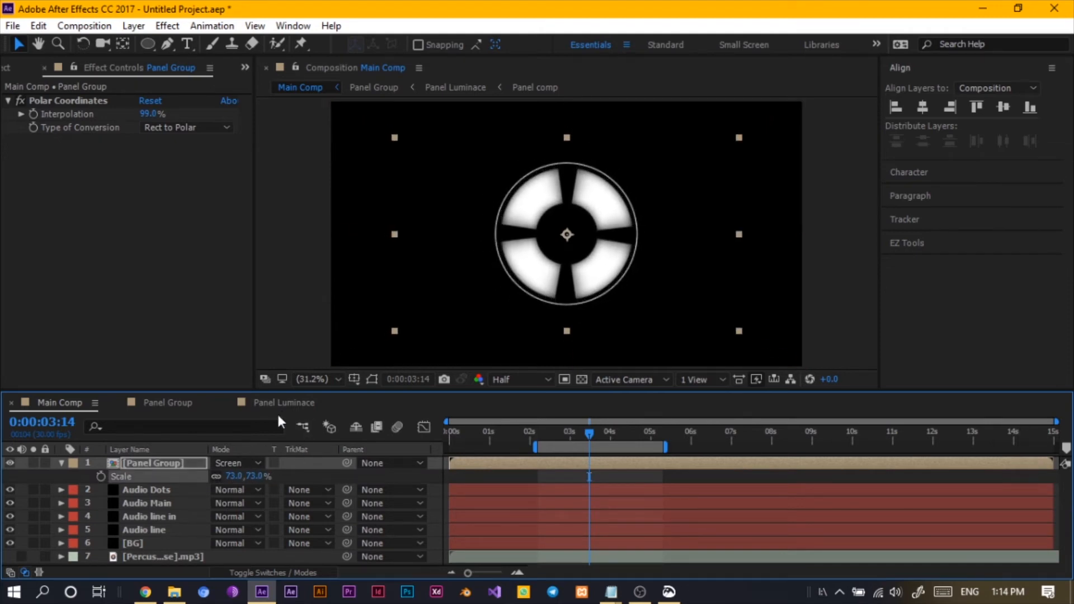
- Step through the Panel Group and Panel Luminace compositions into the Panel comp composition
left_click(281, 402)
left_click(168, 403)
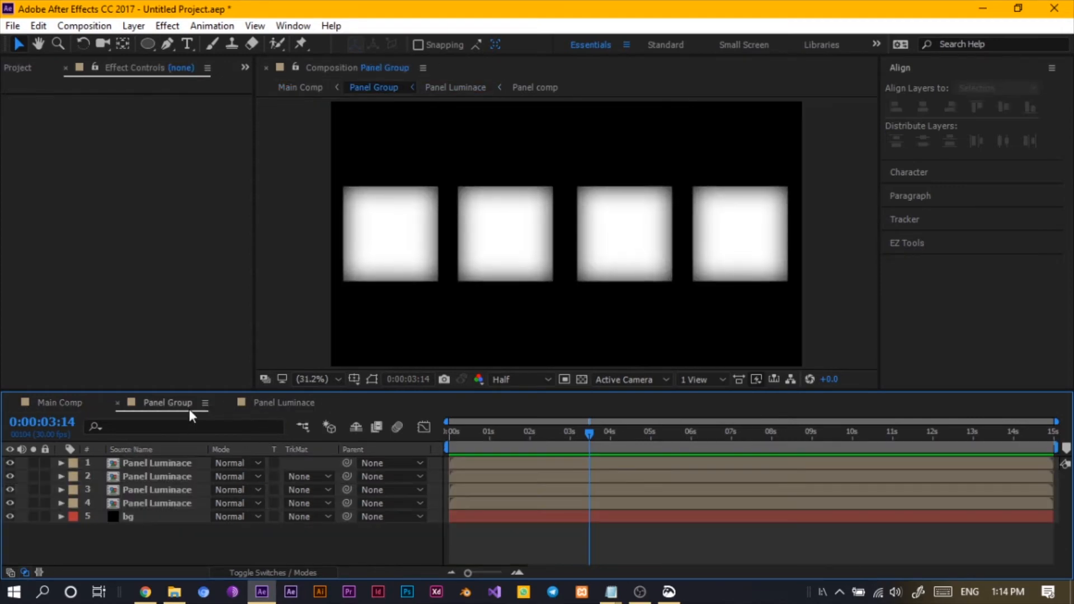
left_click(277, 402)
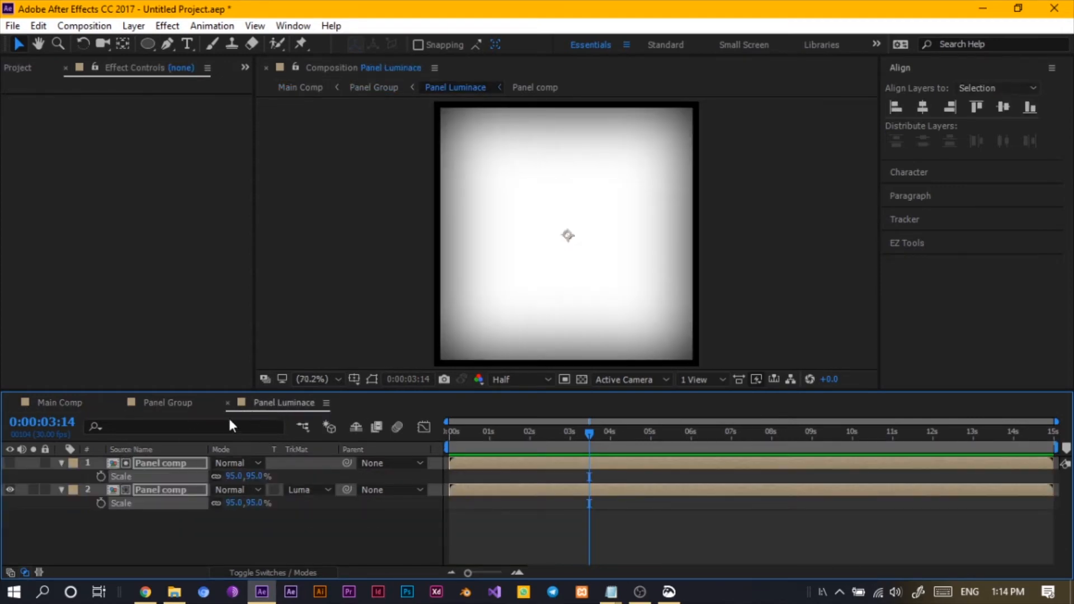
double_click(176, 463)
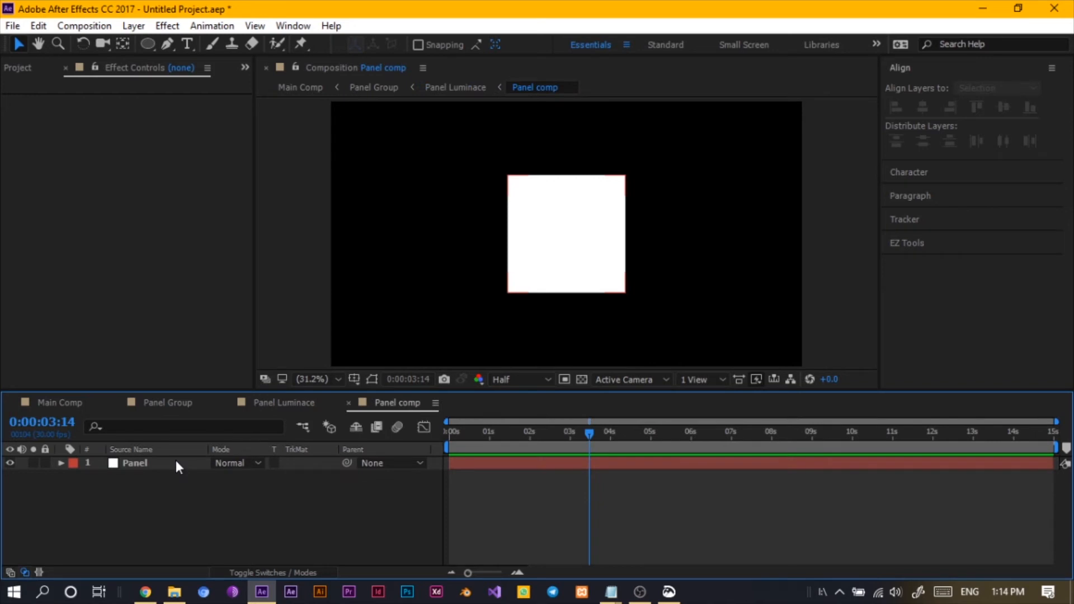
left_click(157, 465)
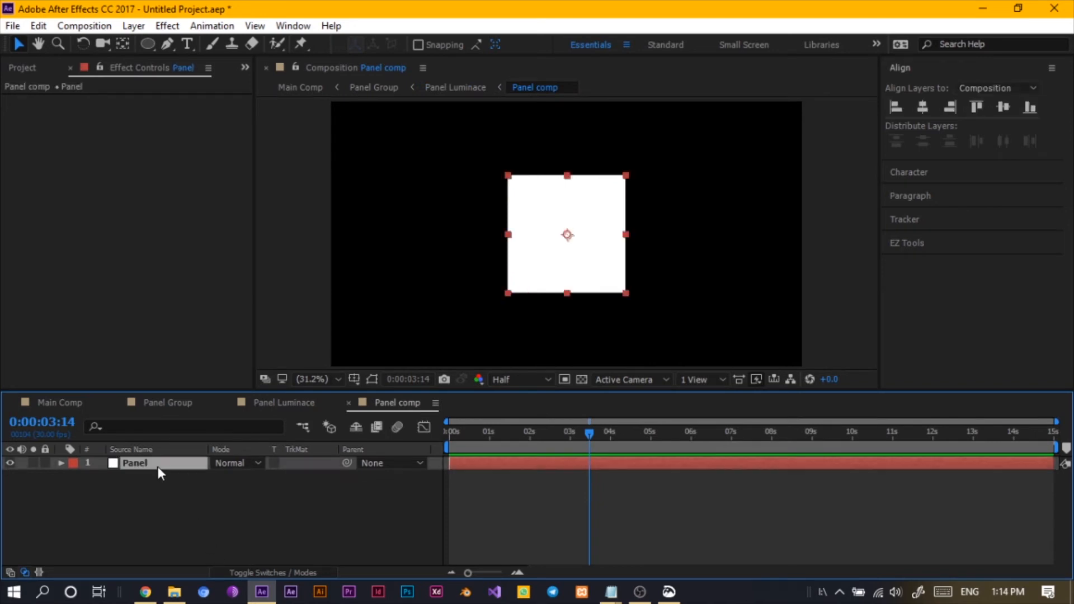
- Change the Panel comp composition size to 480 by 480 px
left_click(184, 529)
left_click(83, 26)
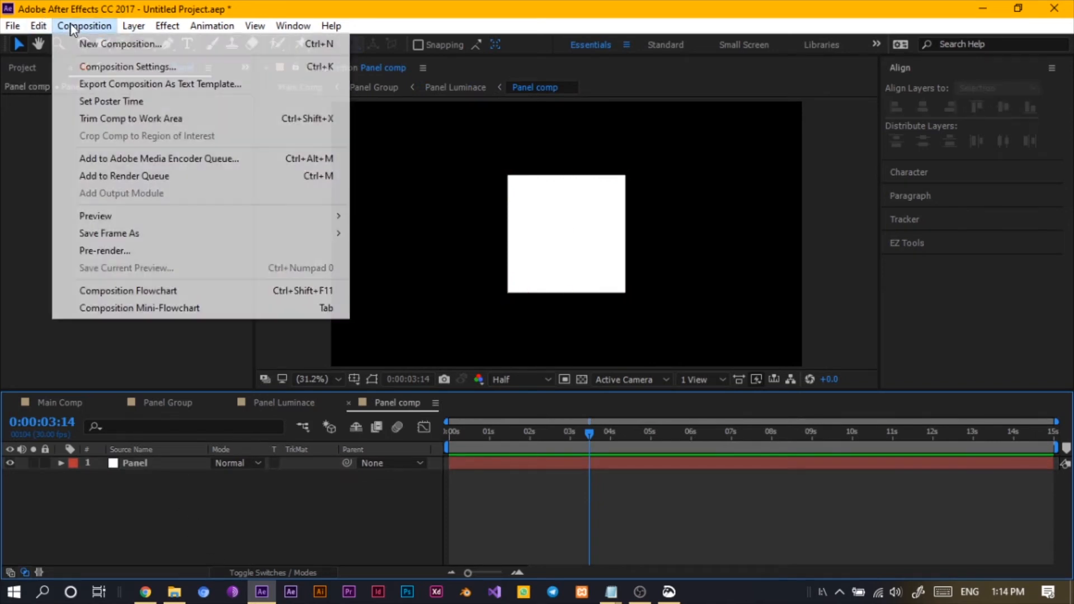
left_click(127, 67)
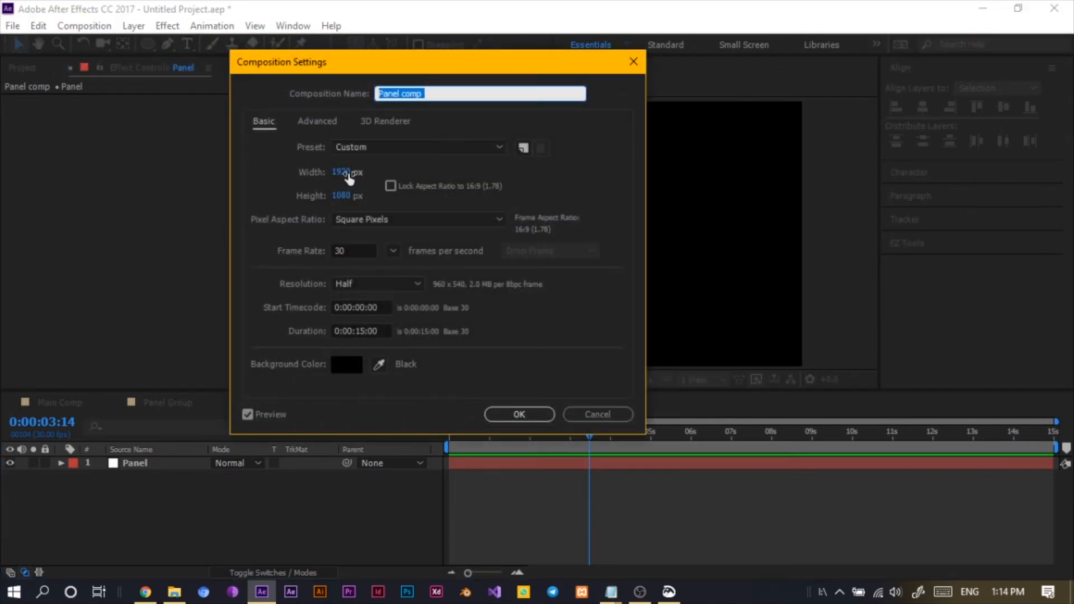
left_click(347, 173)
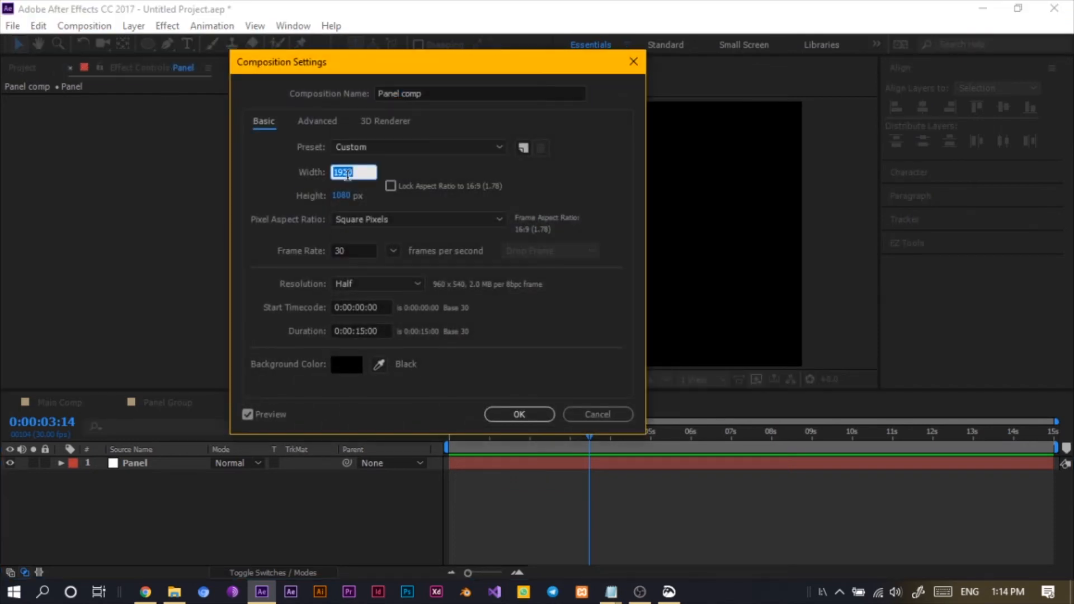
type("480")
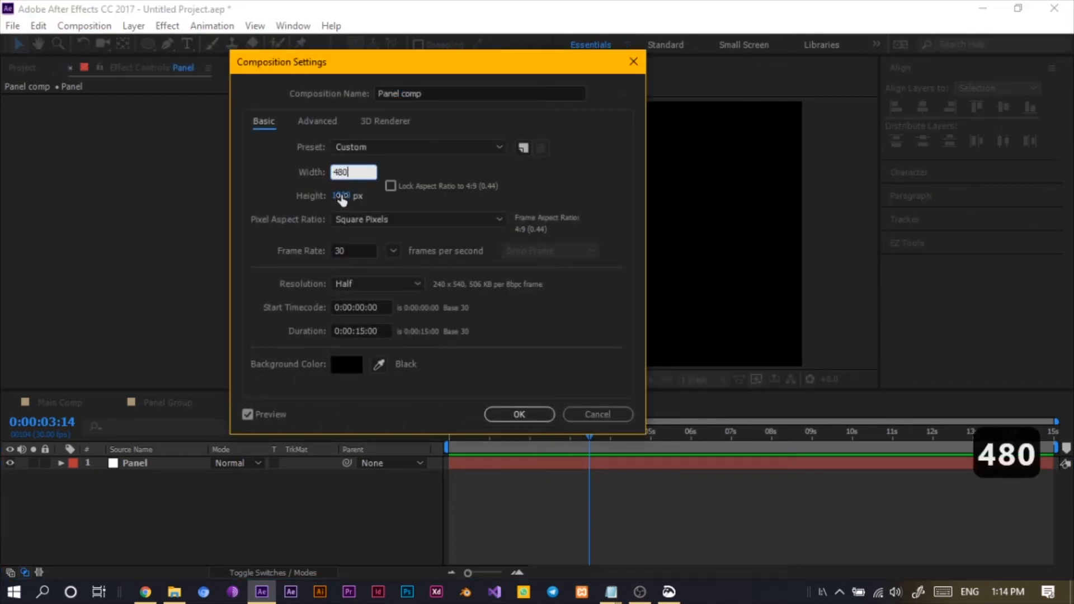
left_click(341, 196)
type("480")
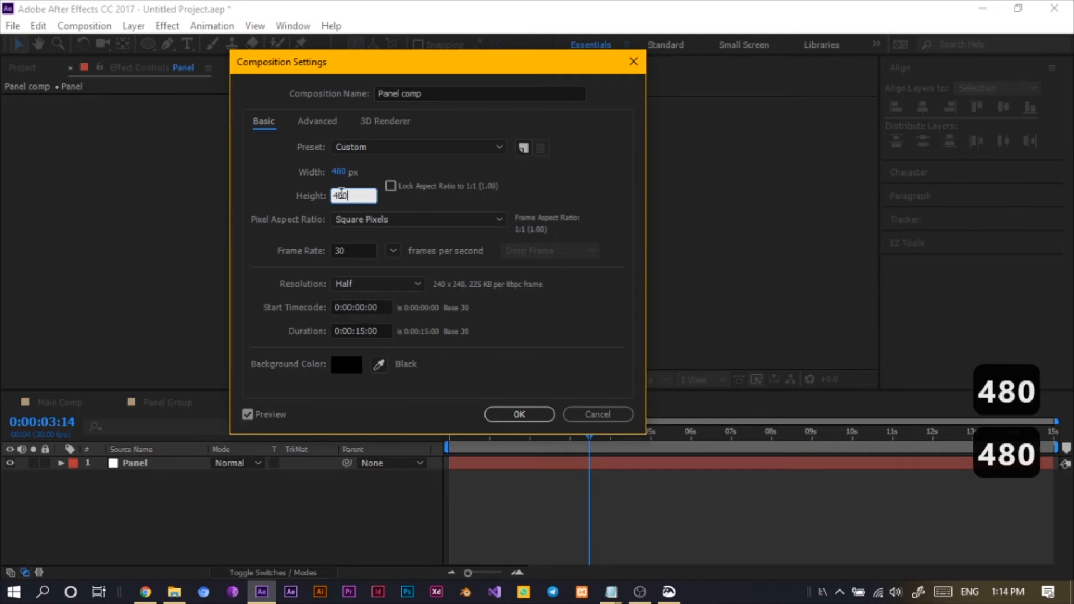
key("Return")
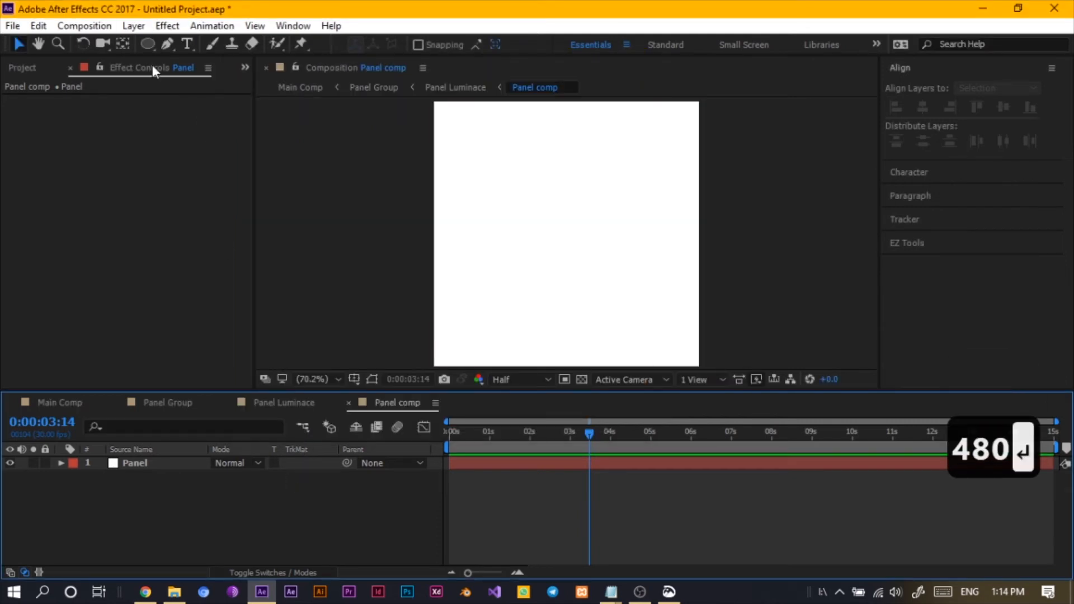
- Draw a rectangle shape layer across Panel comp and undo it
mouse_move(141, 42)
left_mouse_down()
mouse_move(217, 53)
mouse_move(223, 40)
left_mouse_up()
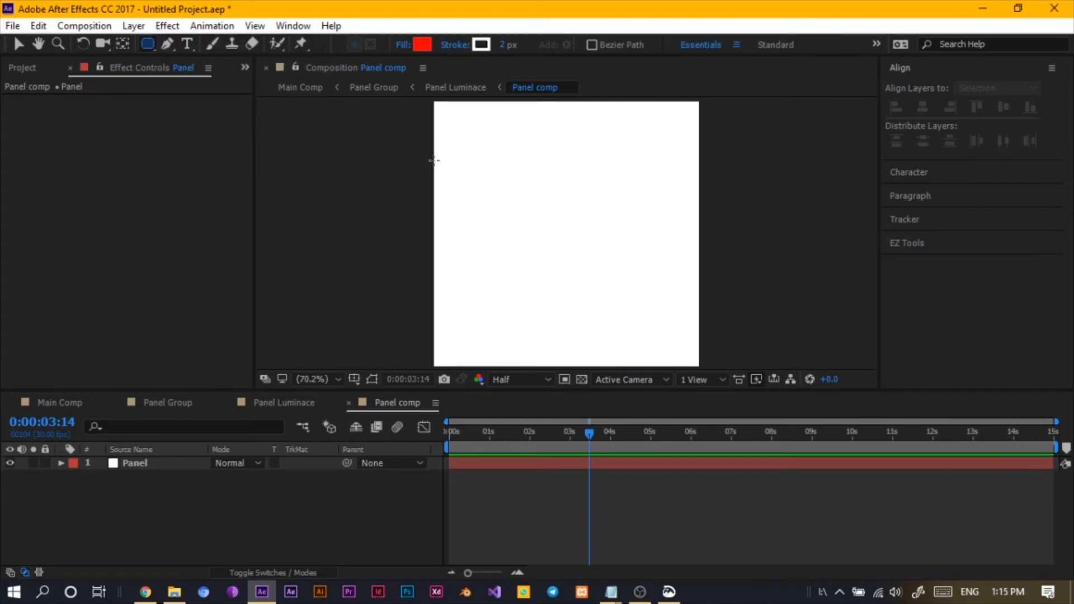
left_click_drag(434, 161, 652, 313)
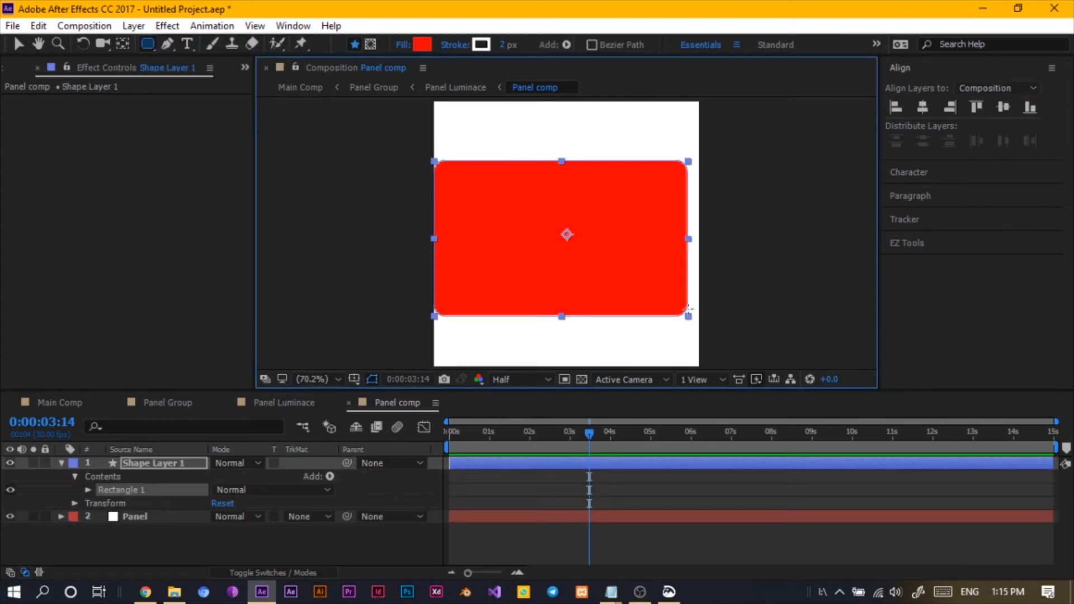
key("ctrl+z")
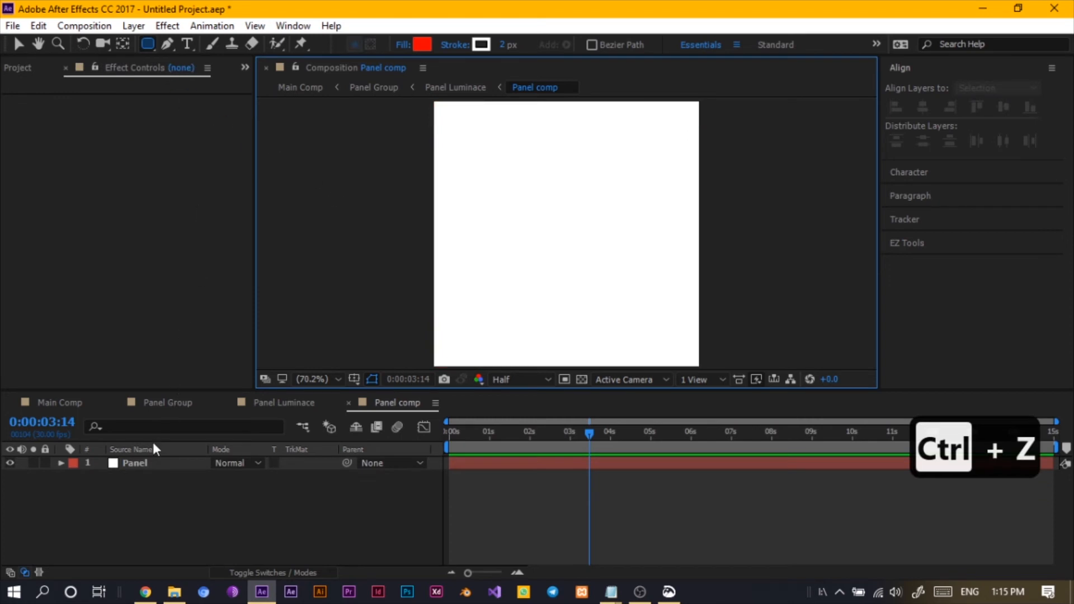
- Draw a rectangular mask on the Panel layer spanning its full width and roughly half its height
left_click(158, 457)
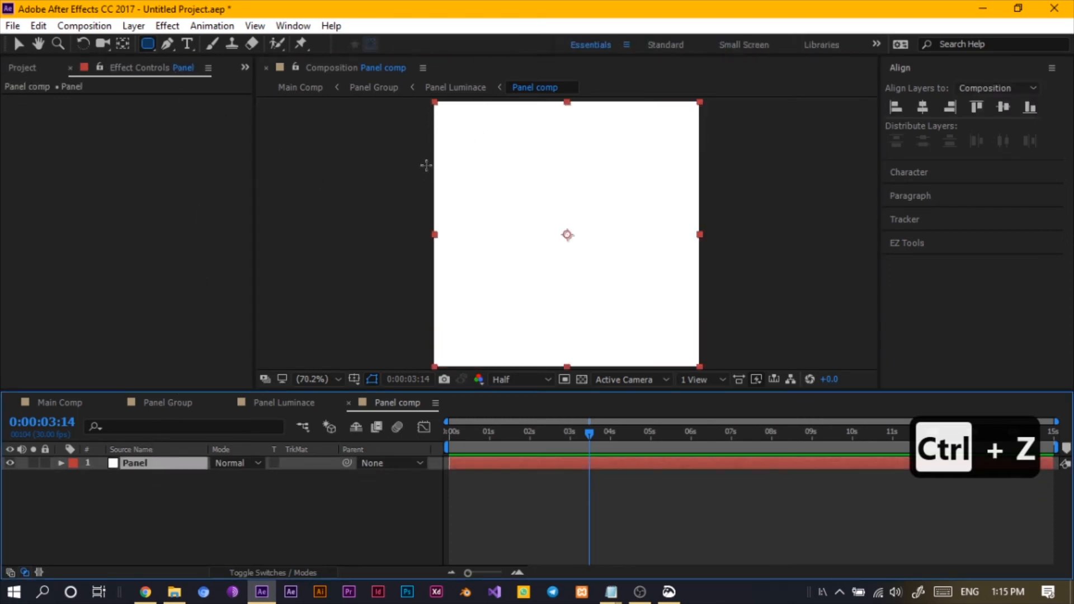
left_click_drag(436, 158, 698, 303)
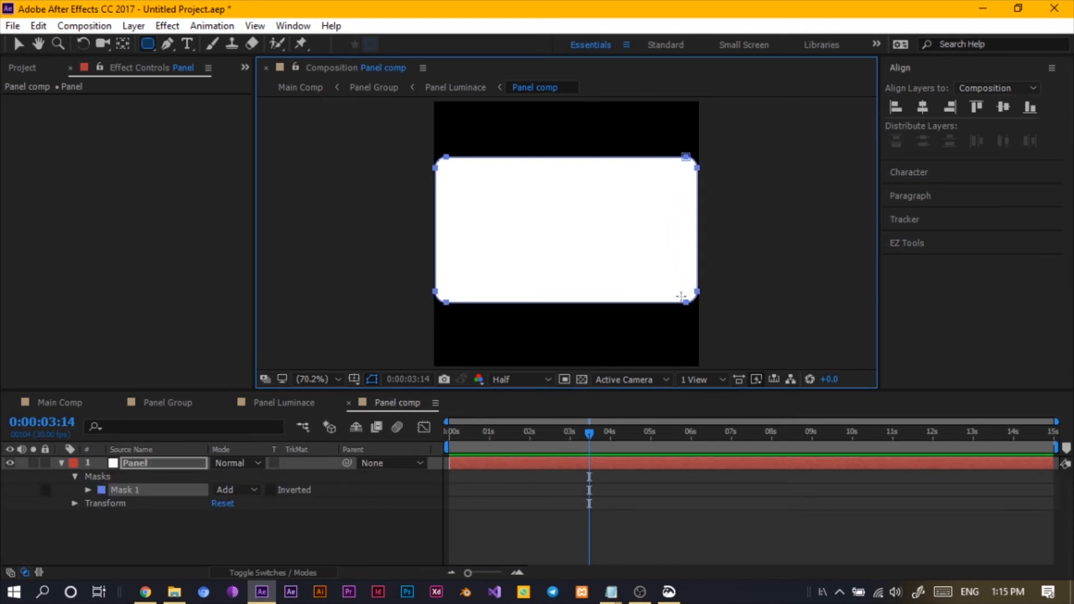
left_click(1004, 108)
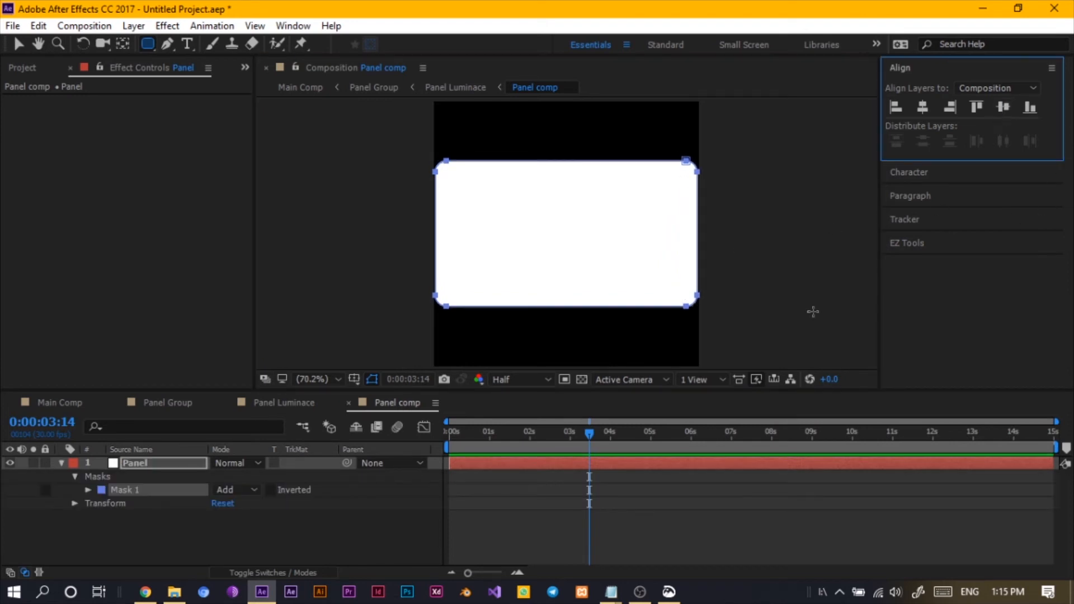
- In Main Comp, set the Panel Group layer's scale to about 84% and preview the animation
left_click(60, 397)
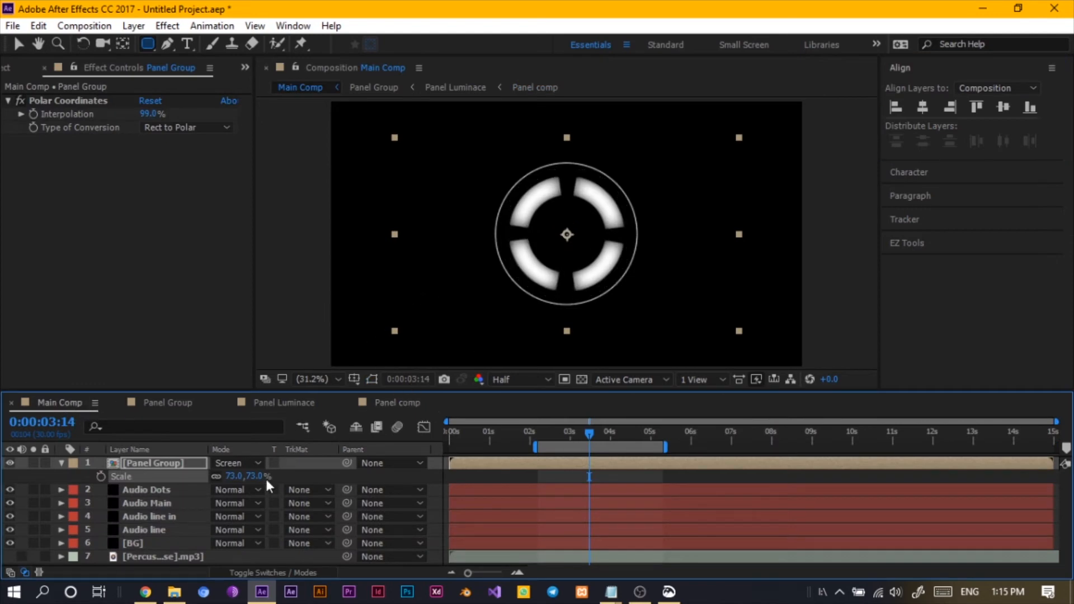
left_click_drag(254, 476, 271, 478)
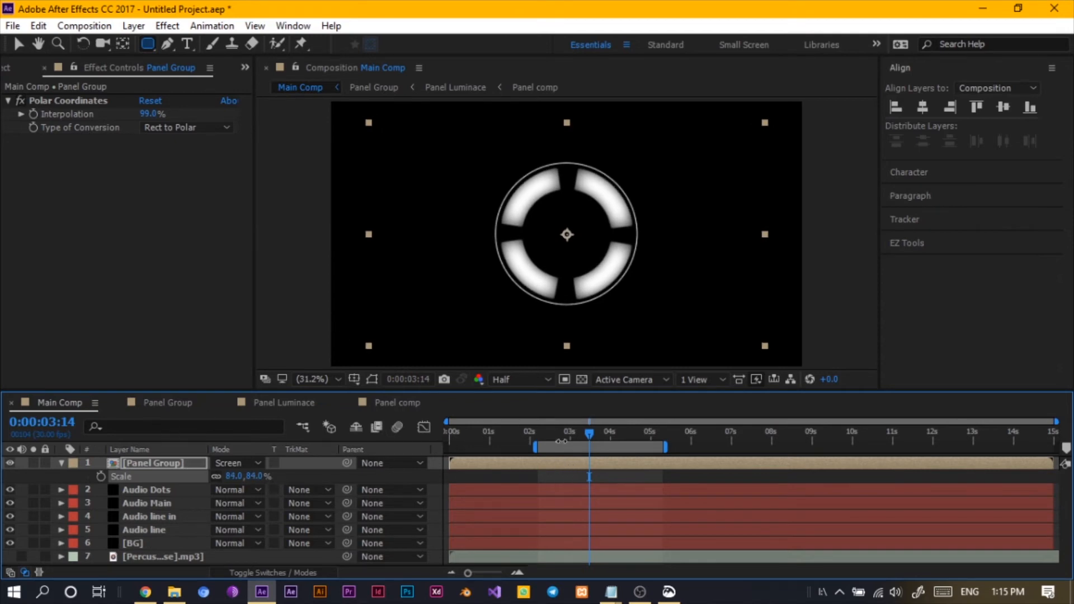
left_click_drag(583, 434, 548, 429)
key("space")
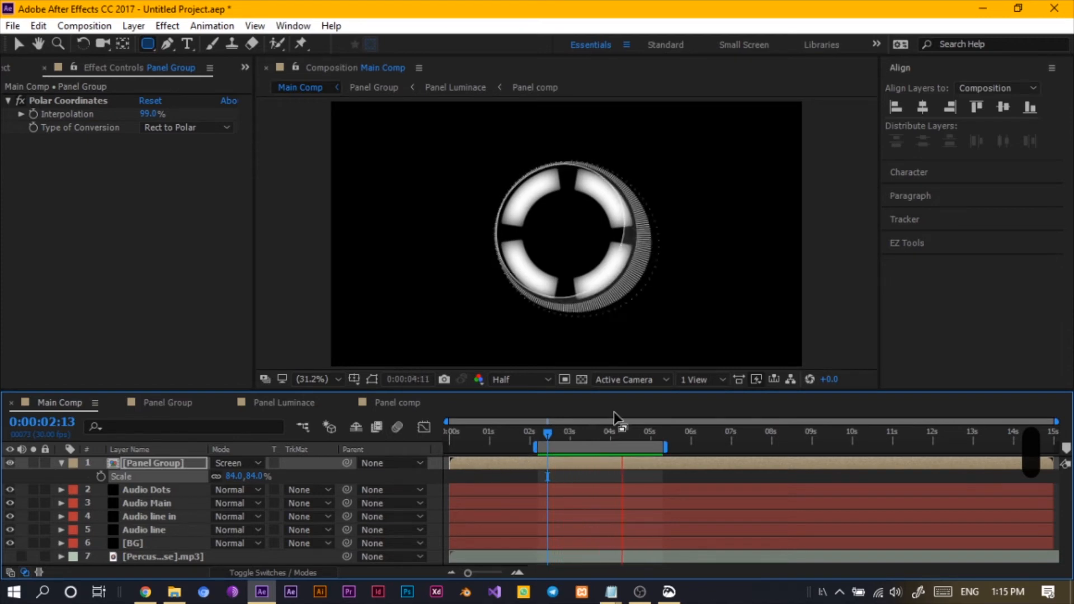
key("space")
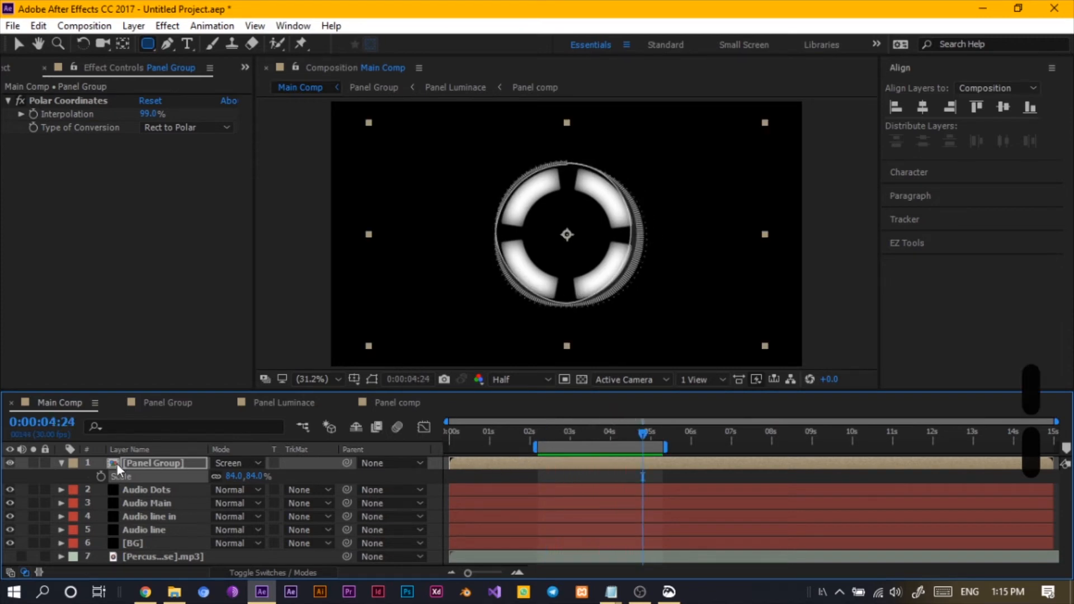
- In Panel Group, add a wiggle(7,60) expression to the first Panel Luminance layer's opacity and copy it
left_click(274, 404)
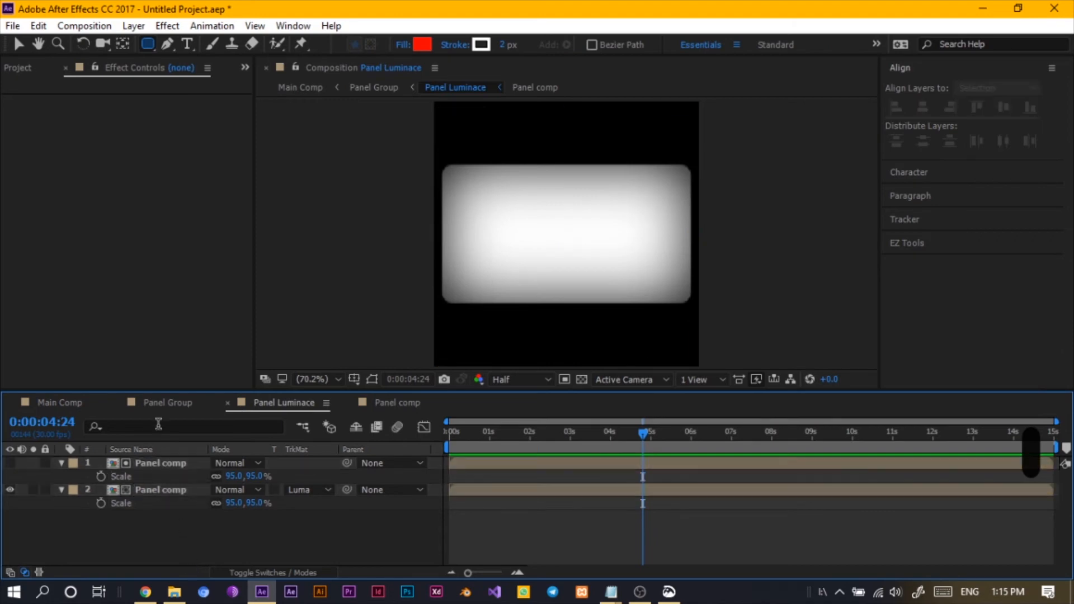
left_click(165, 406)
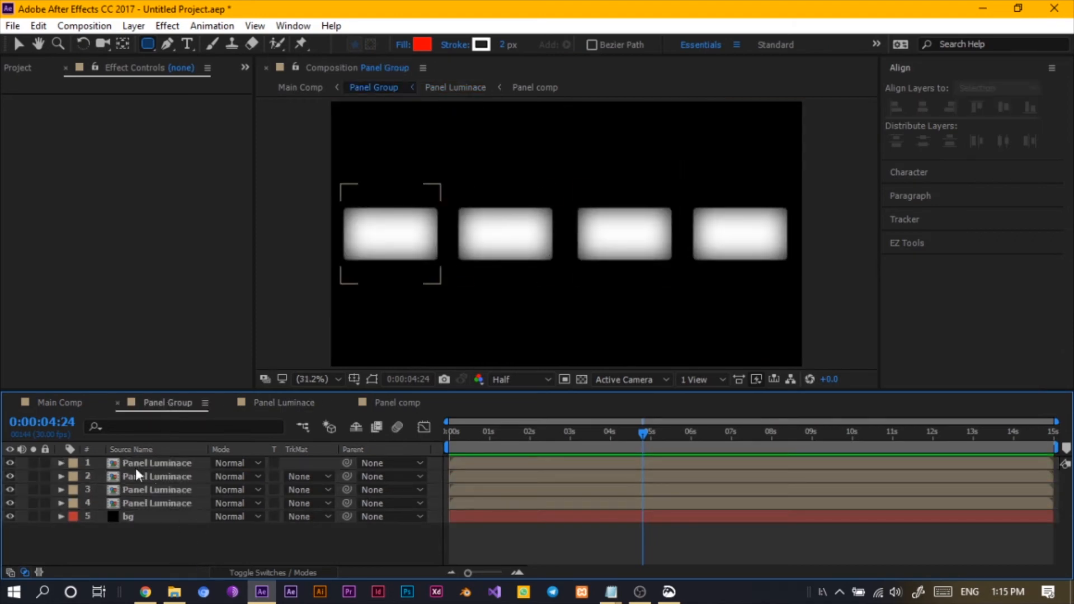
left_click(159, 463)
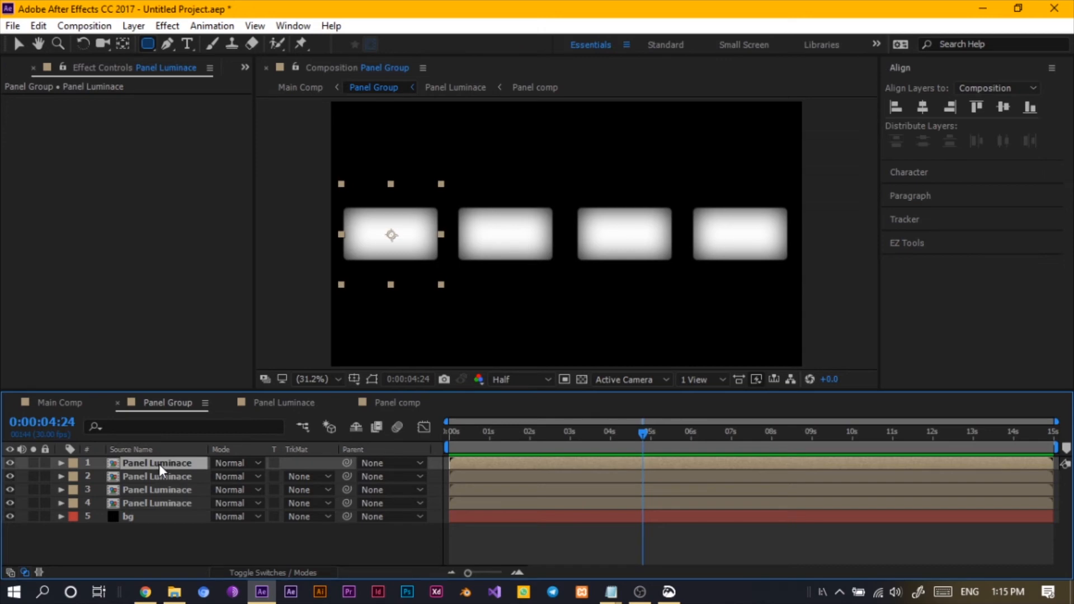
key("t")
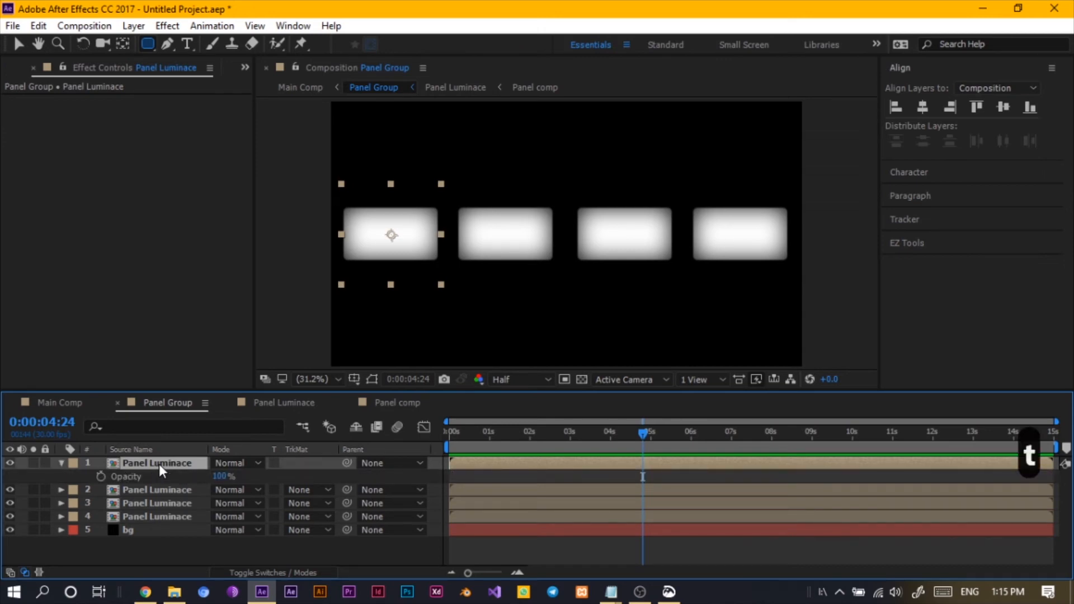
left_click(102, 479)
left_click(102, 479, "alt")
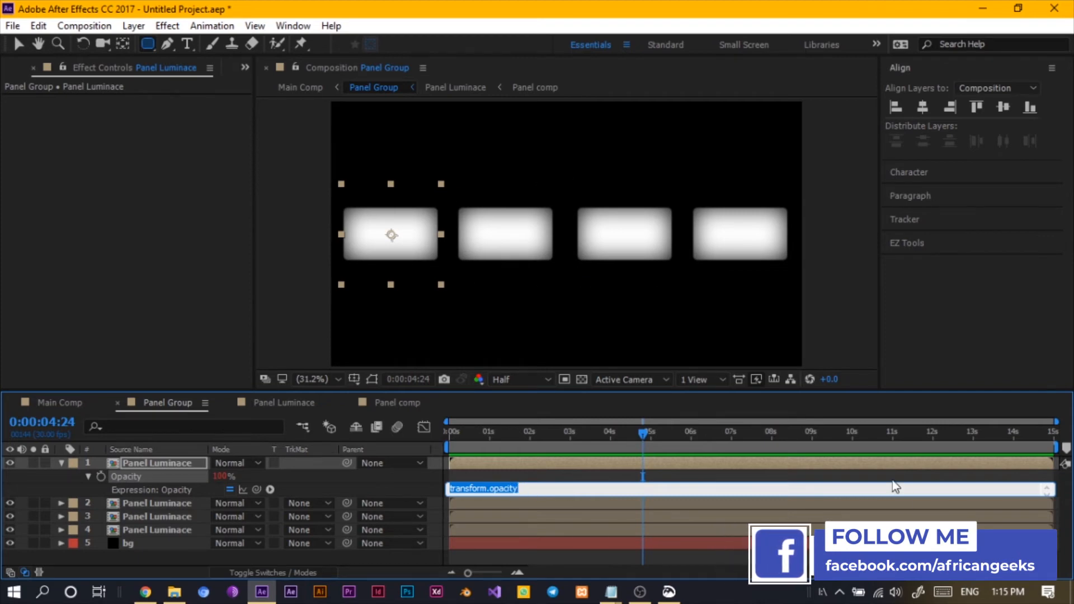
type("wi")
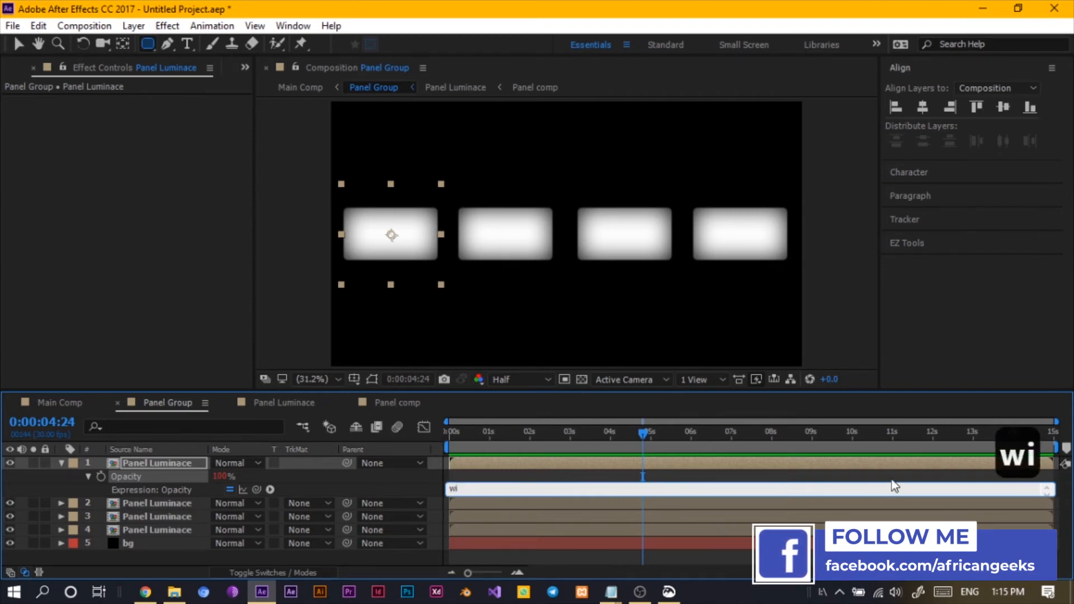
type("ggke")
key("BackSpace")
key("BackSpace")
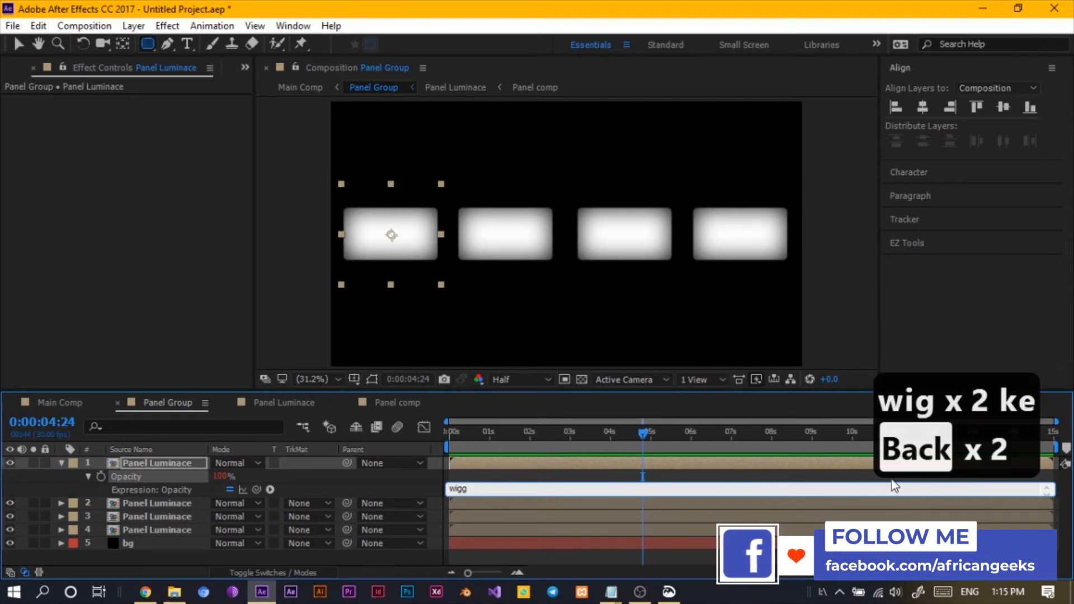
type("le*")
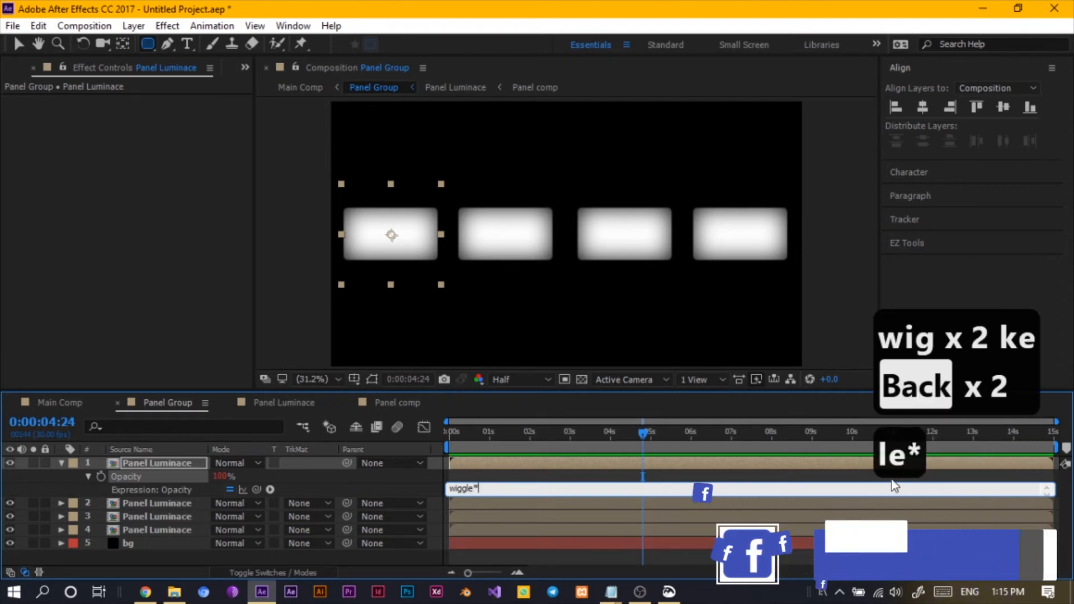
key("BackSpace")
type("(")
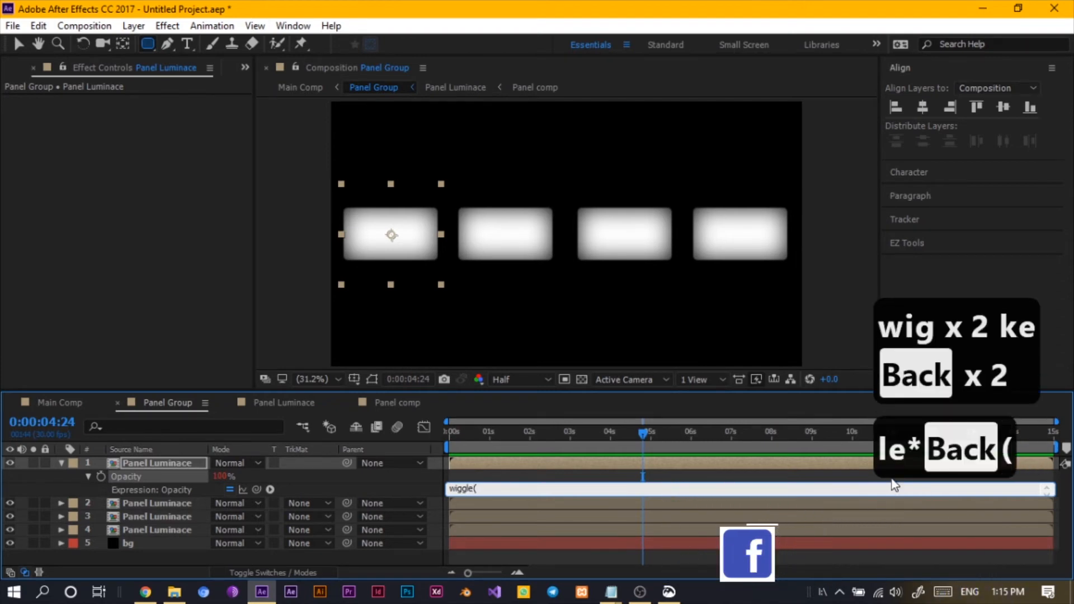
type(")")
key("Left")
type("7")
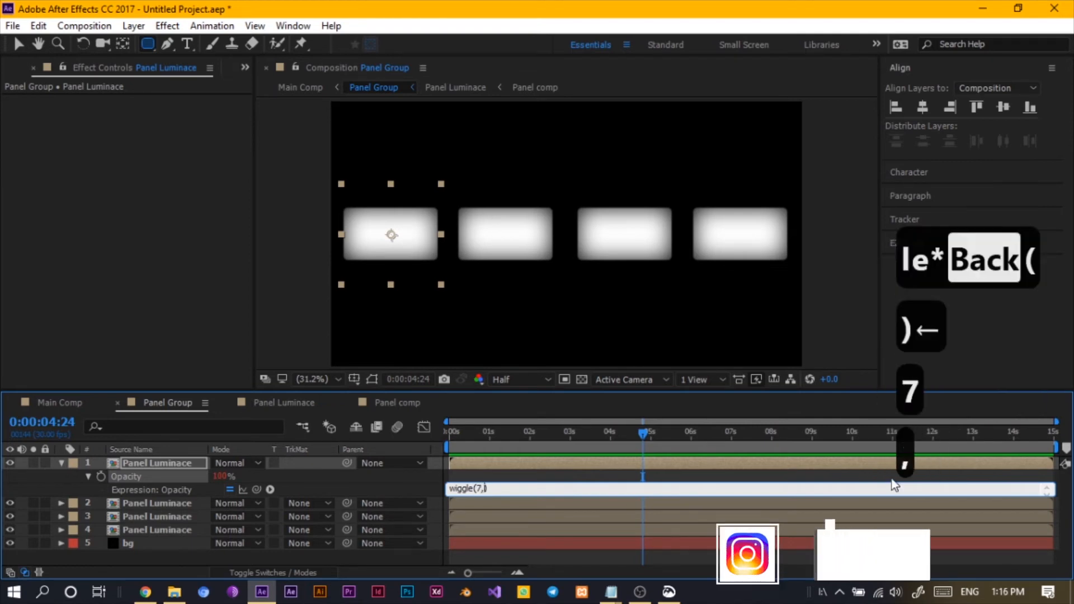
type(",60")
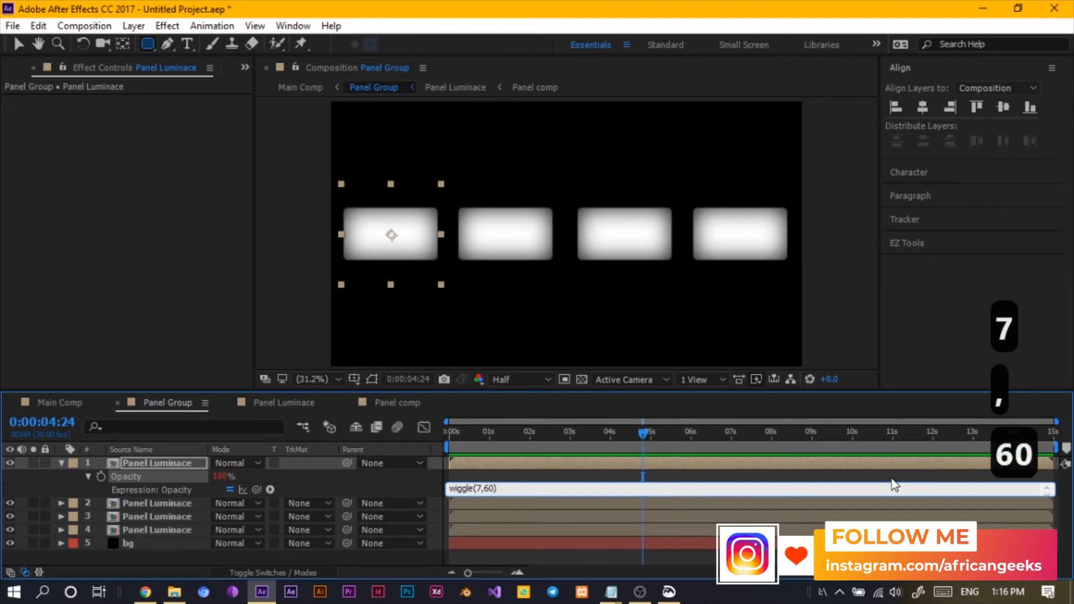
left_click_drag(498, 489, 398, 498)
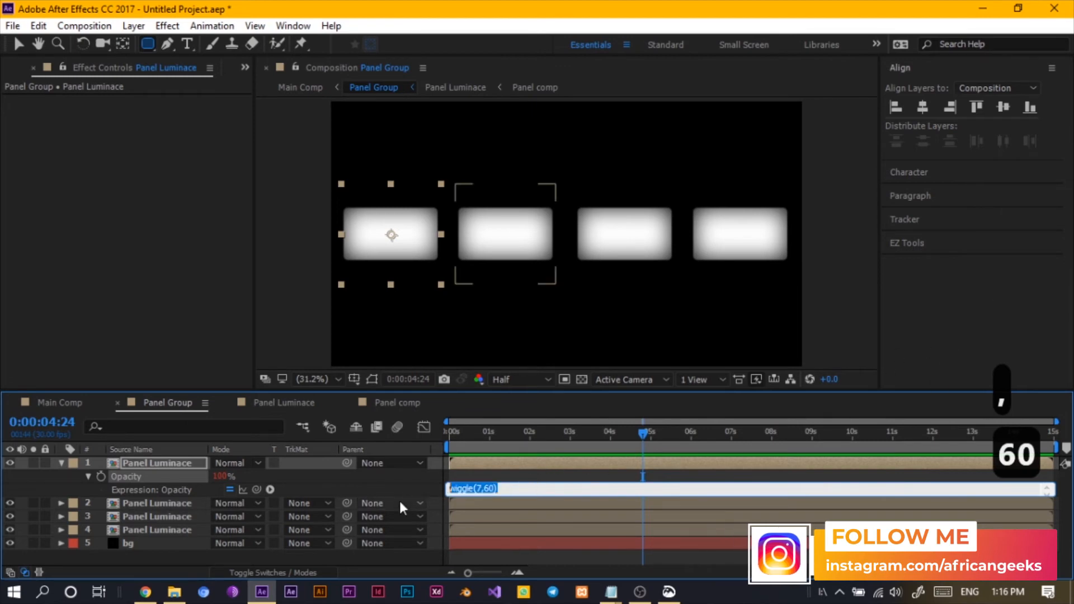
key("ctrl+c")
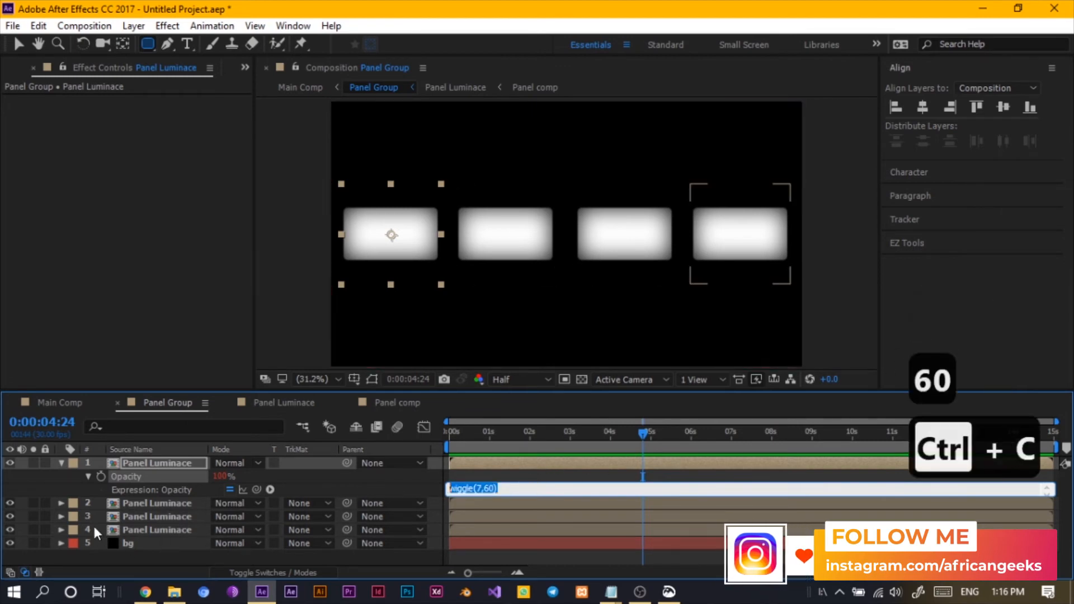
- Paste the wiggle(7,60) expression into the opacity of the other three Panel Luminance layers
left_click_drag(93, 524, 115, 493)
key("t")
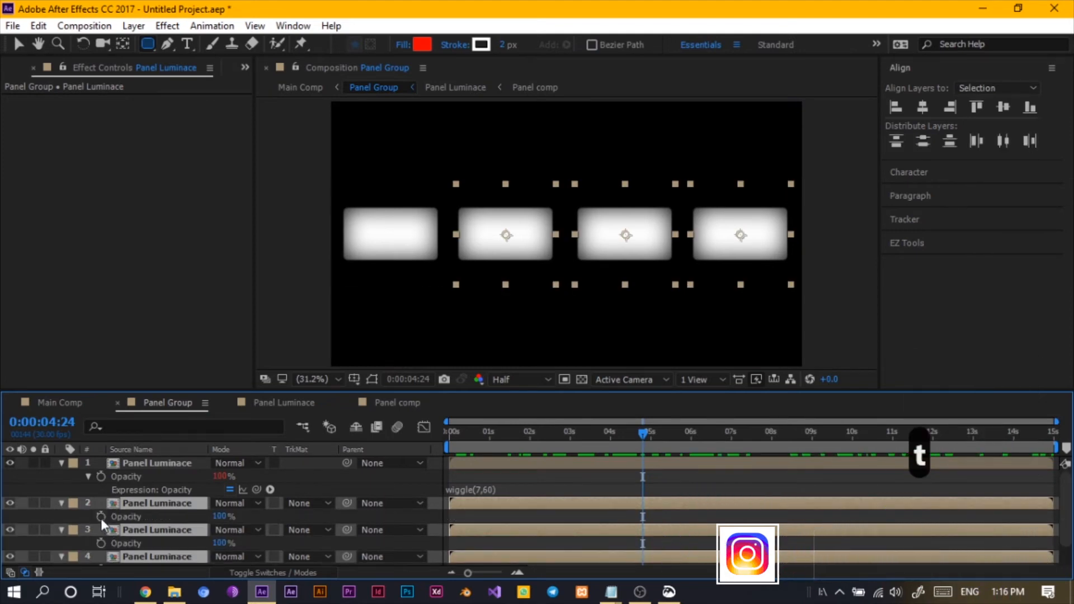
left_click(101, 517, "alt")
key("ctrl+v")
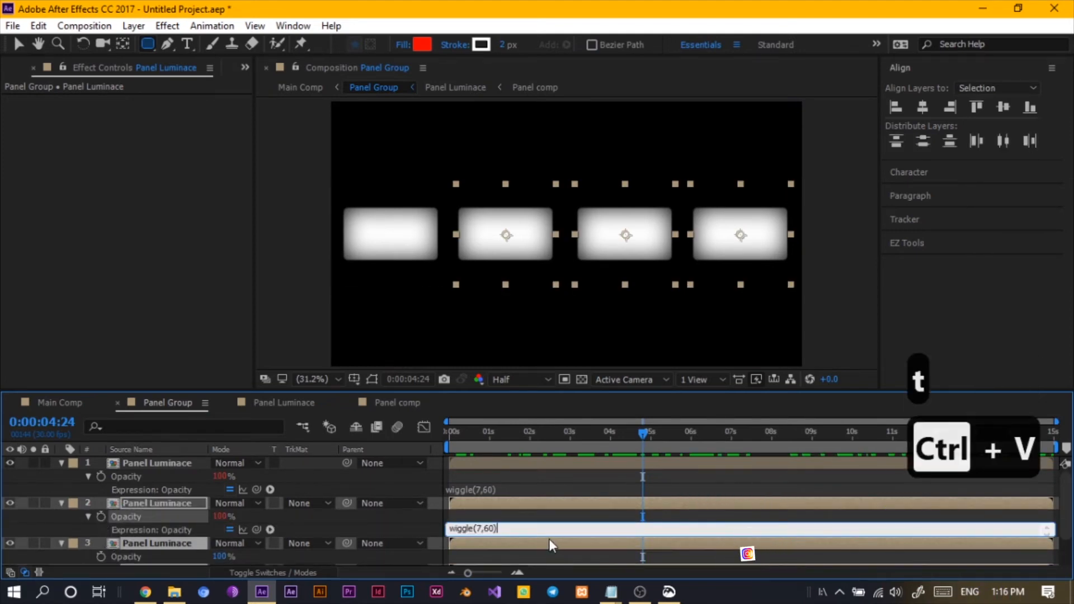
scroll(333, 530, "down", 1)
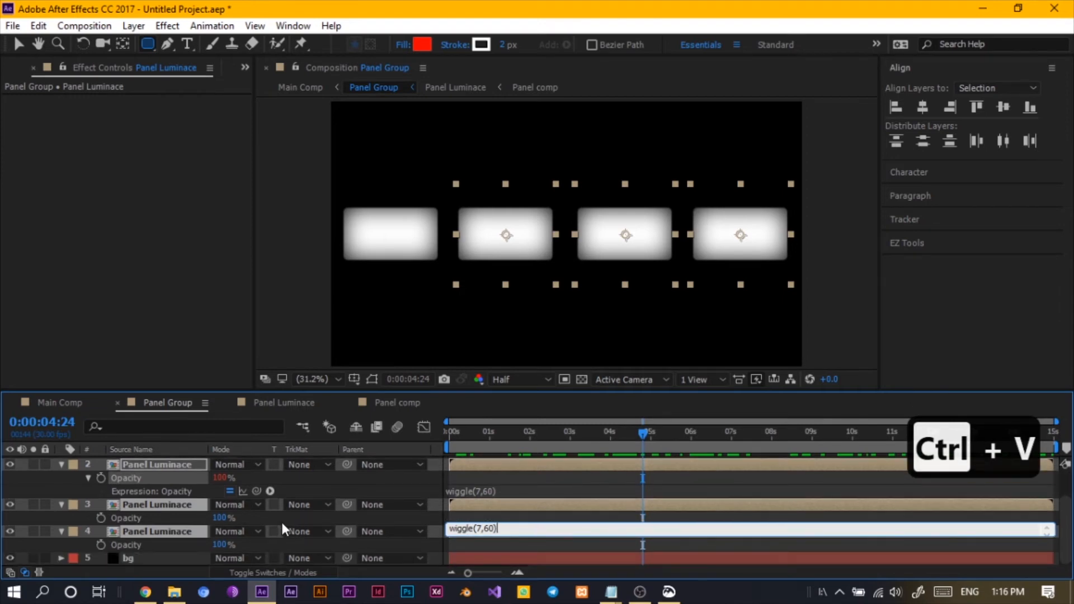
left_click(101, 517, "alt")
key("ctrl+v")
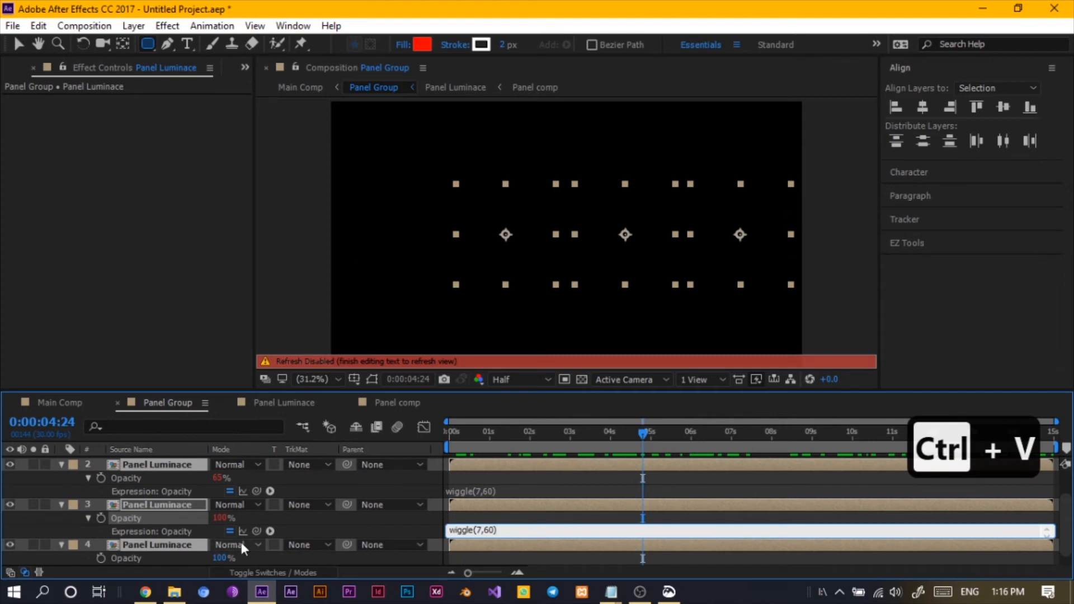
scroll(241, 542, "down", 1)
left_click(101, 545, "alt")
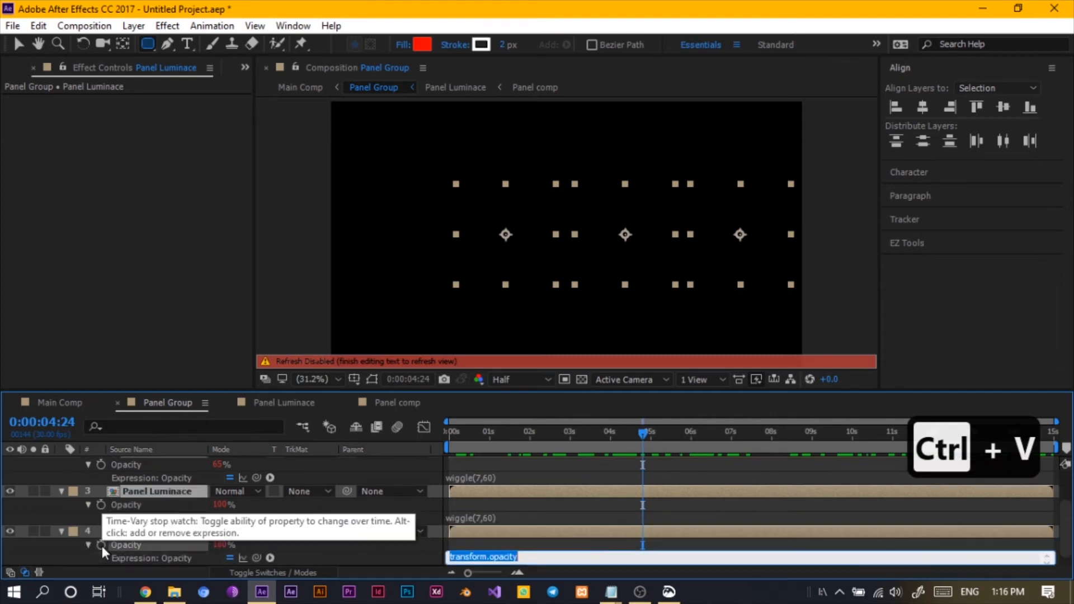
key("ctrl+v")
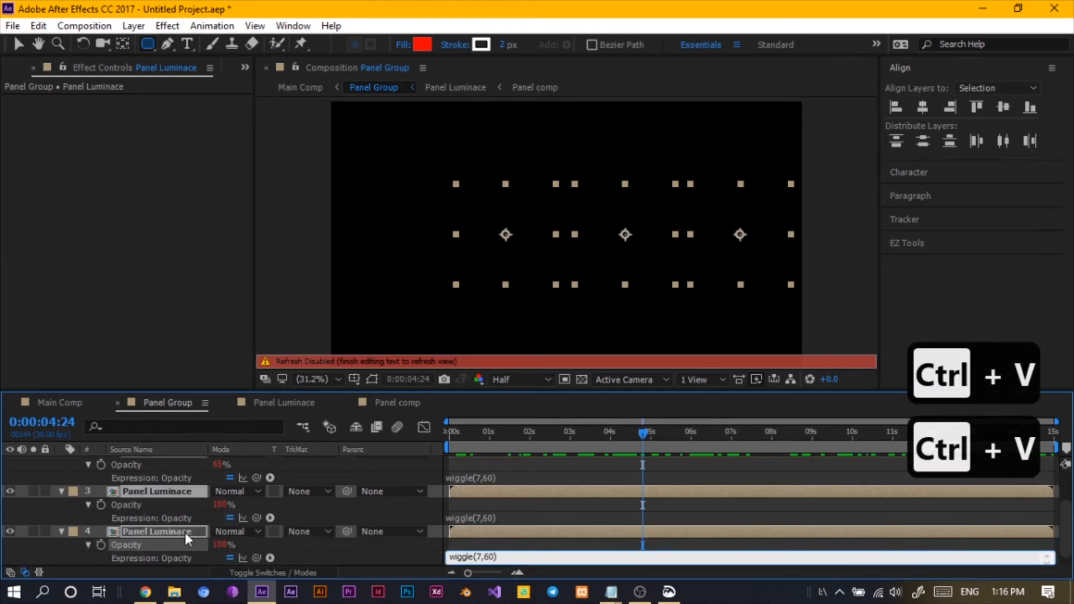
key("ctrl+a")
type("u")
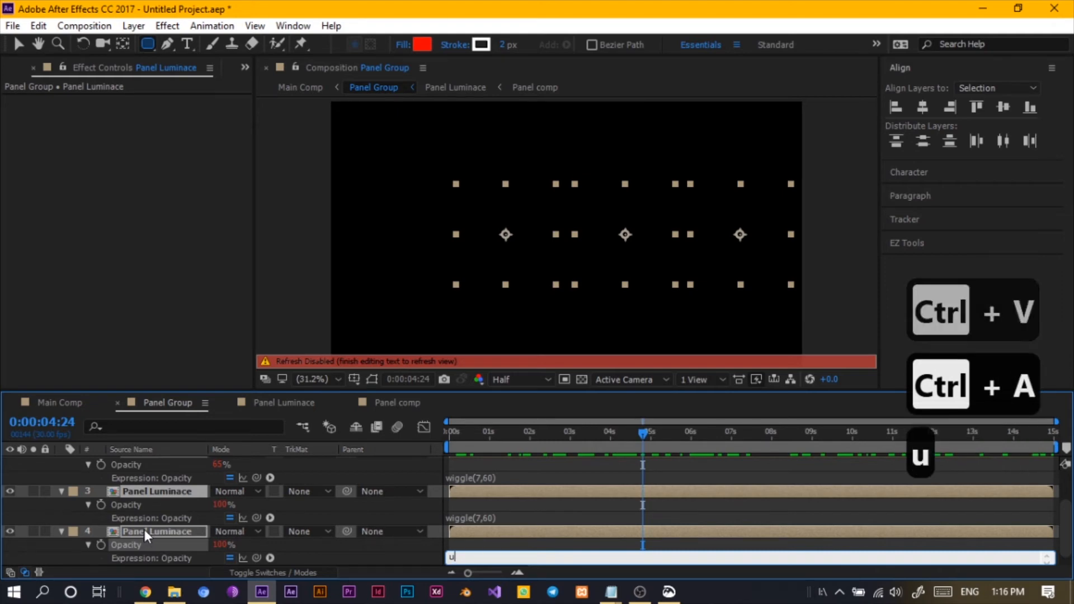
key("BackSpace")
key("BackSpace")
key("ctrl+z")
key("ctrl+z")
key("ctrl+z")
key("ctrl+z")
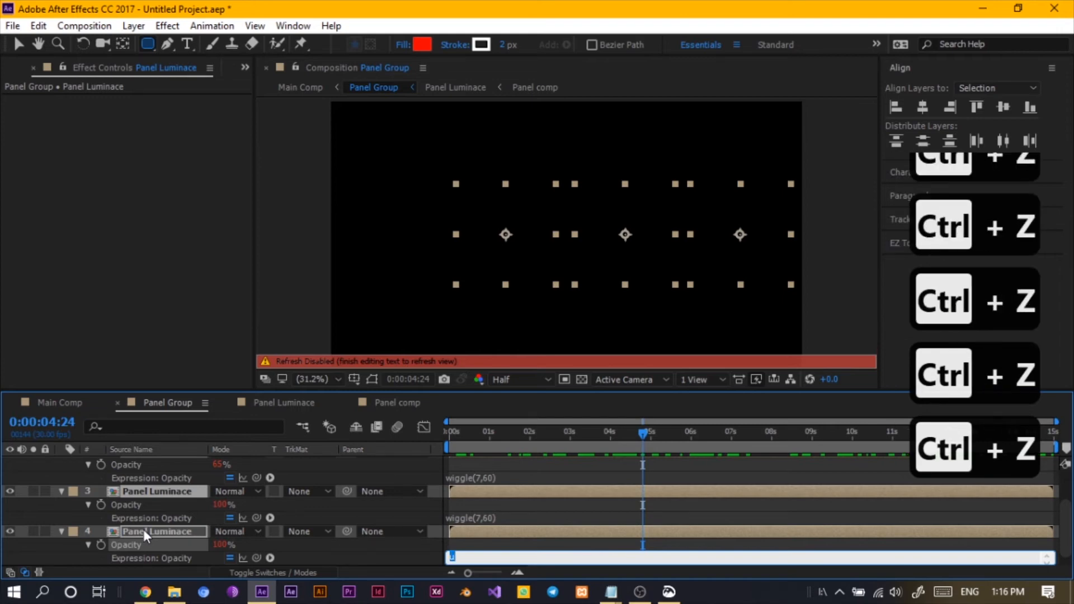
key("ctrl+v")
left_click(92, 534)
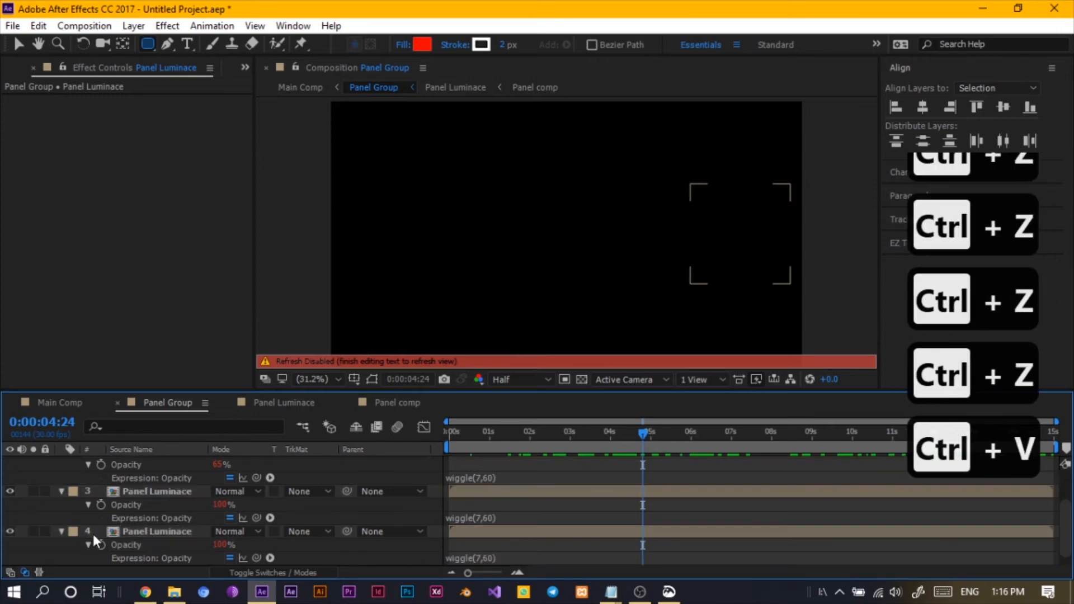
- Collapse all layer properties and preview the flickering panels in Panel Group
key("ctrl+a")
key("y")
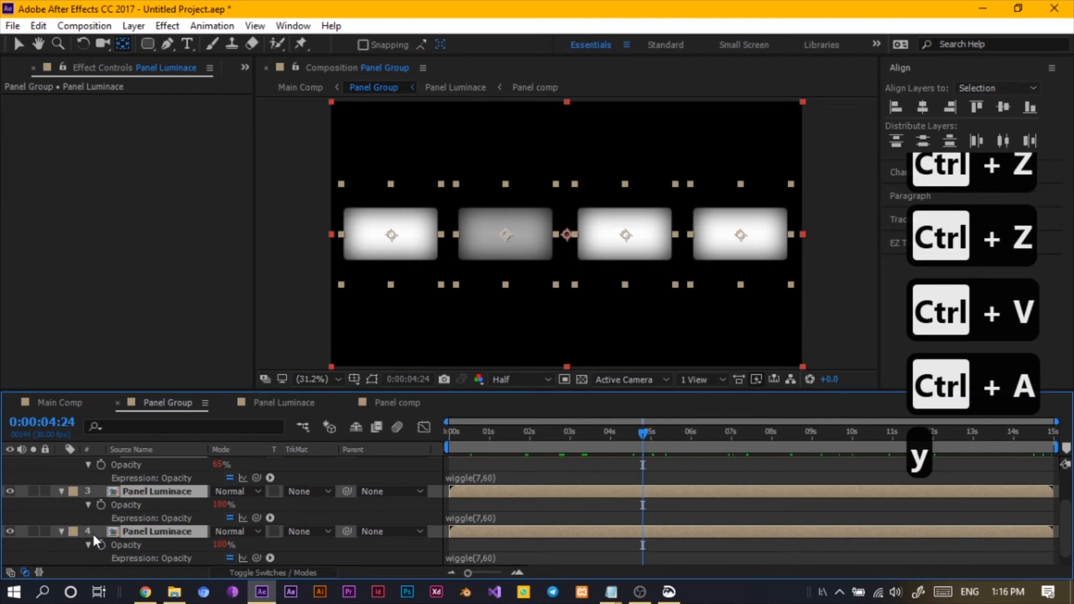
key("u")
left_click(130, 547)
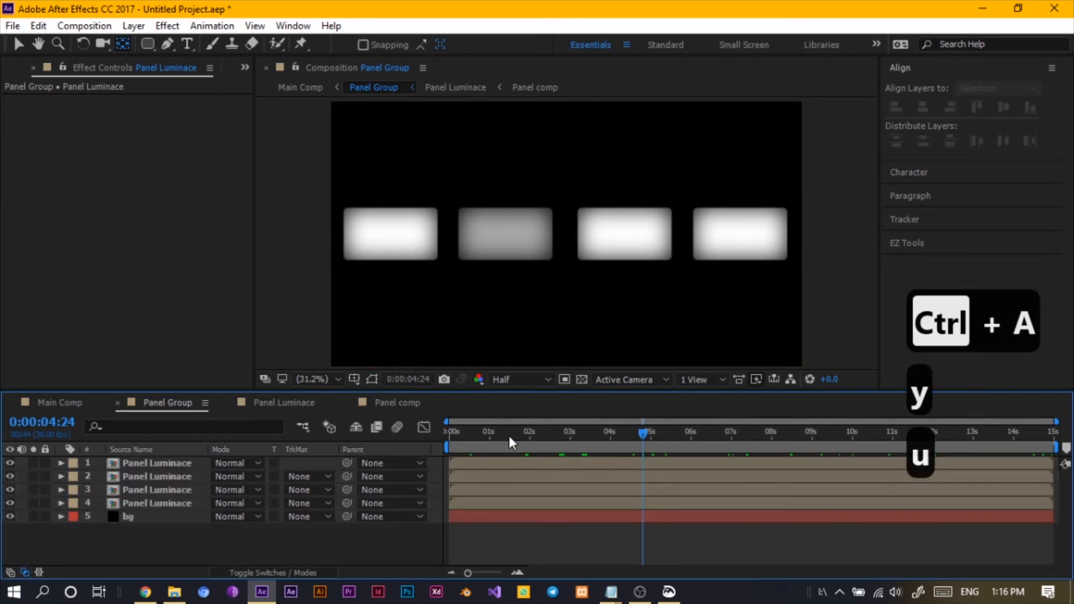
left_click_drag(510, 436, 638, 441)
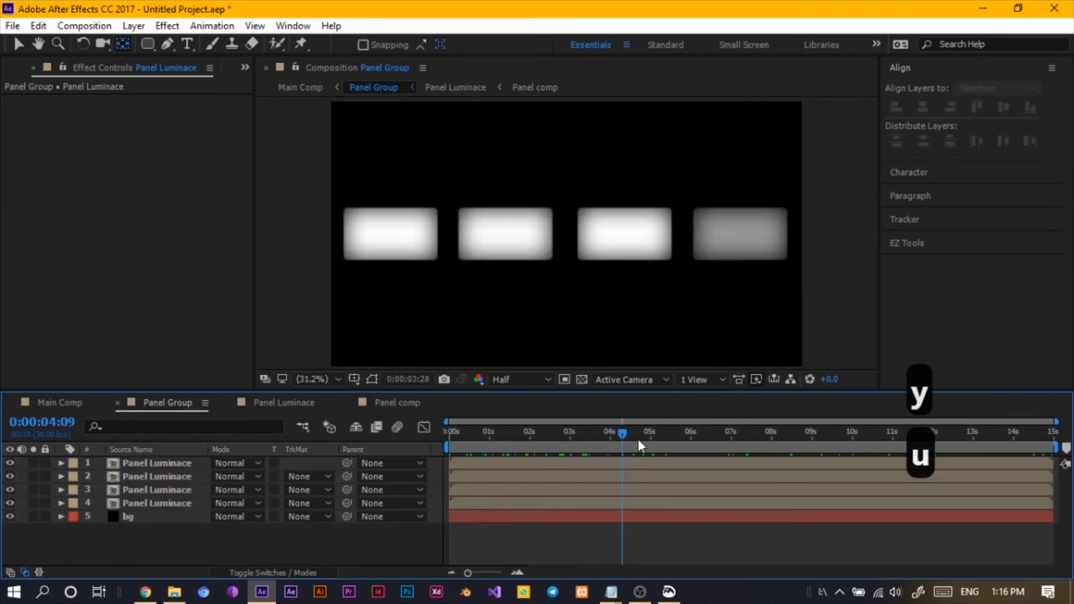
key("space")
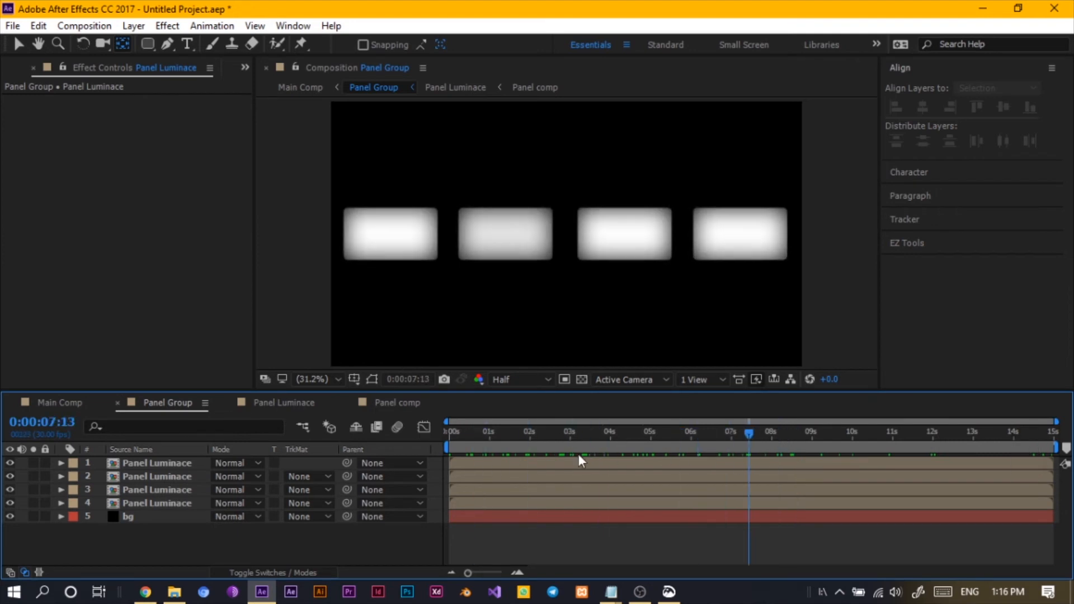
key("space")
- In Main Comp, add a time*60 expression to the Panel Group layer's rotation
left_click(61, 403)
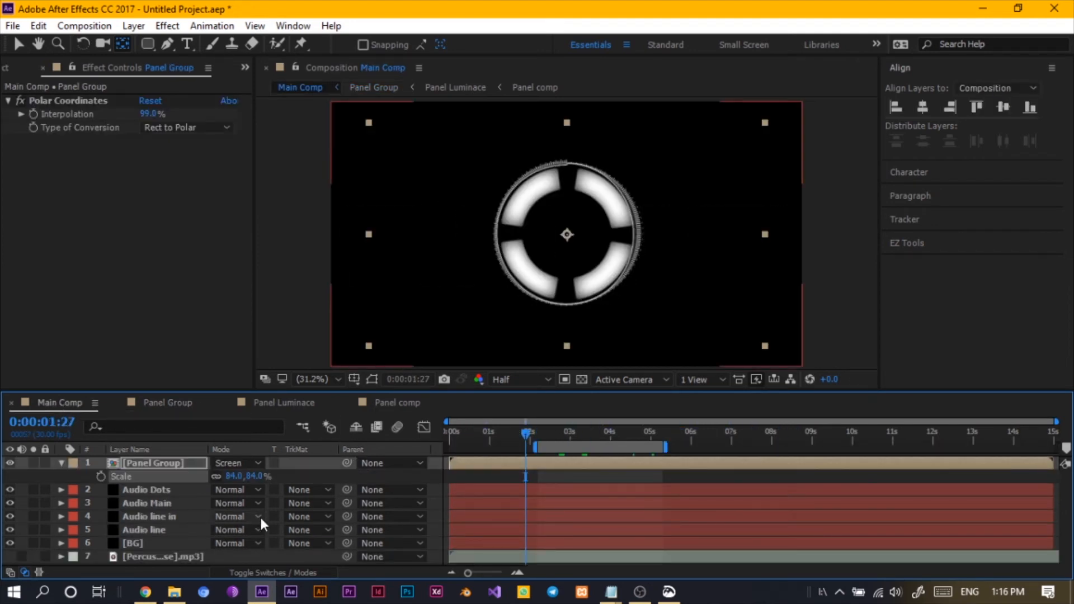
left_click(60, 463)
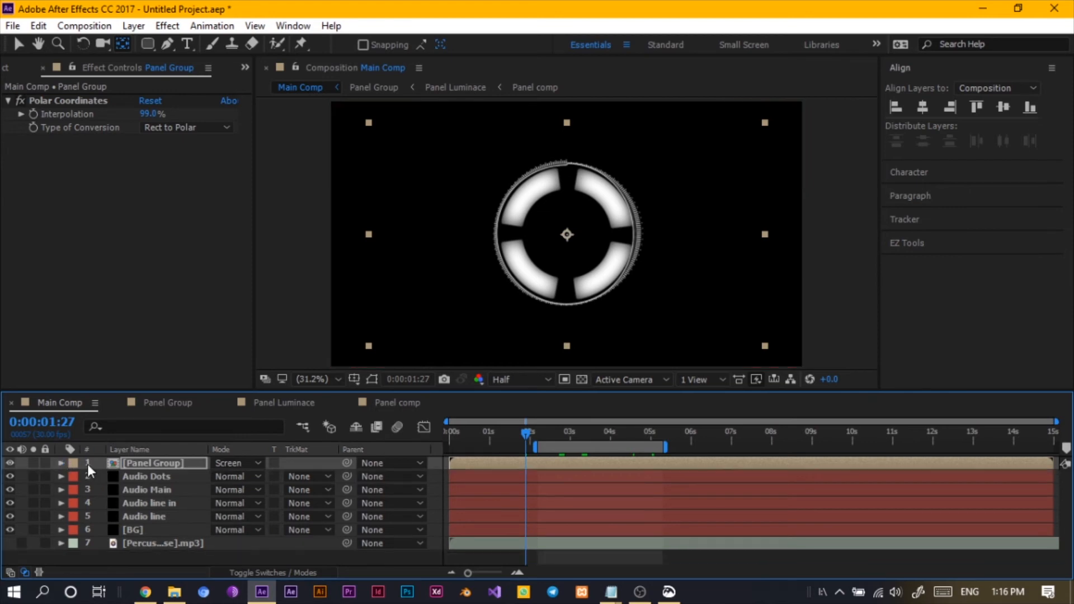
key("F2")
left_click_drag(532, 432, 646, 435)
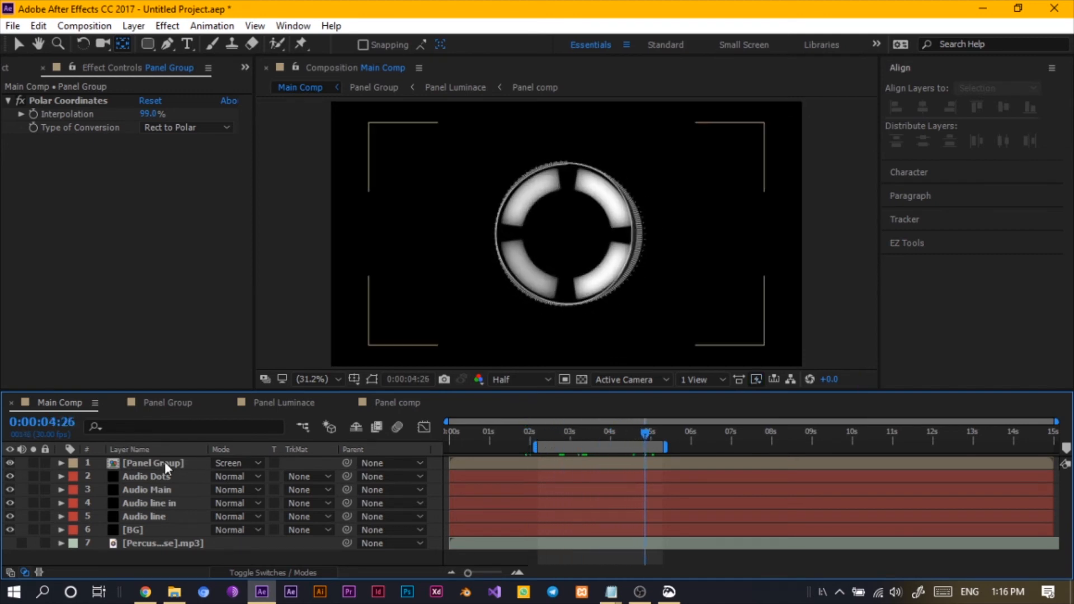
left_click(150, 462)
key("r")
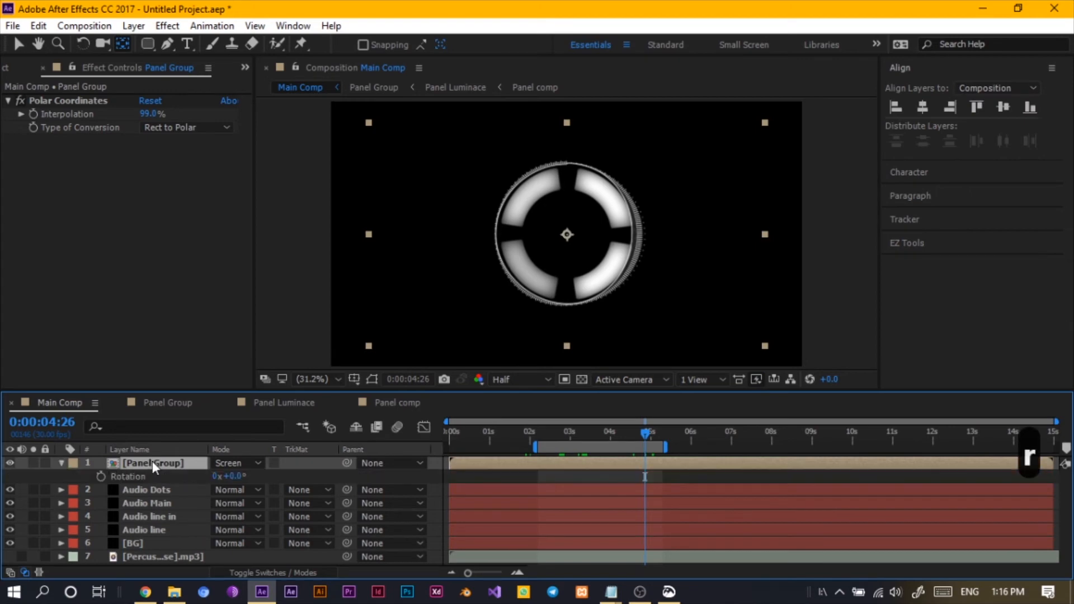
left_click(101, 477, "alt")
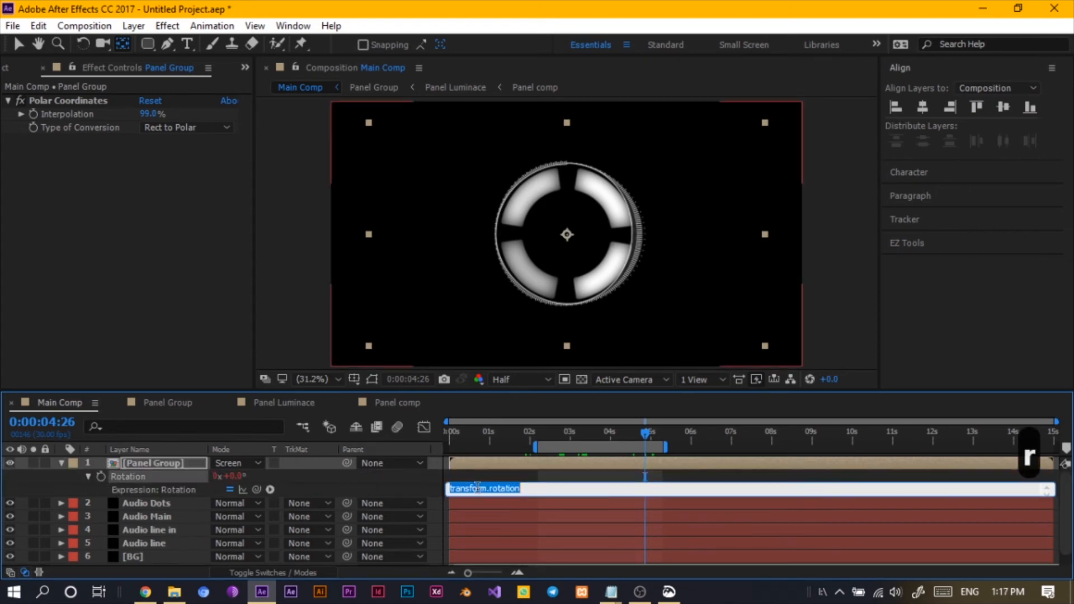
type("tim")
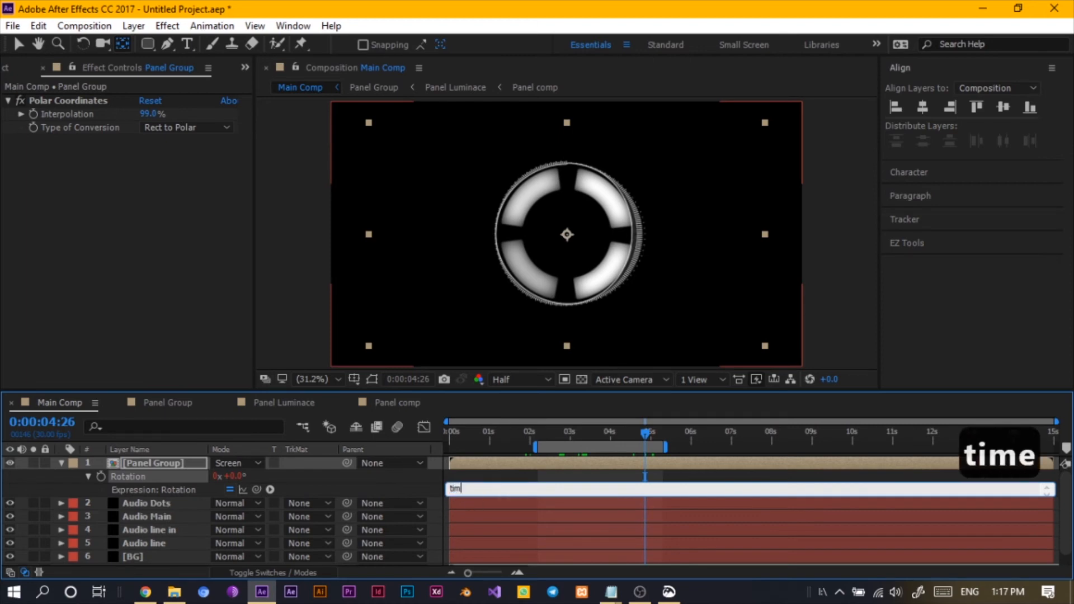
type("e*")
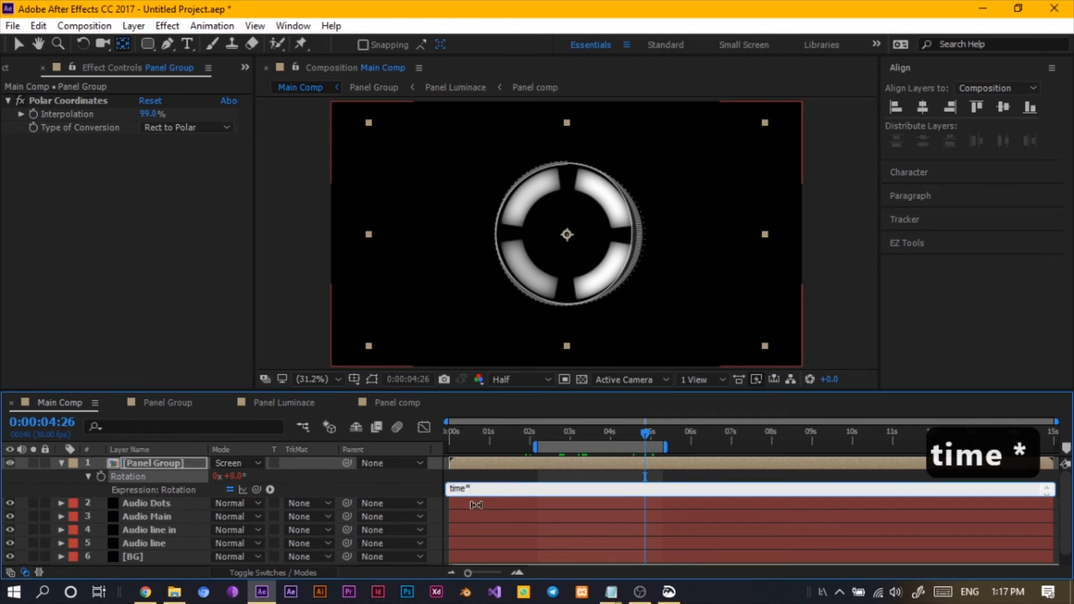
type("90")
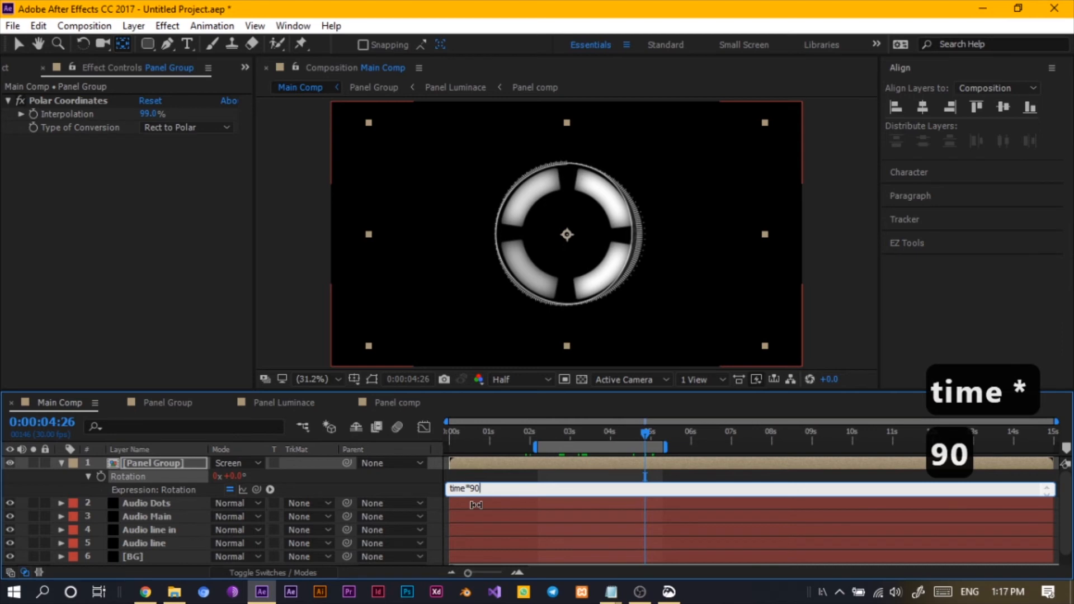
key("BackSpace")
key("BackSpace")
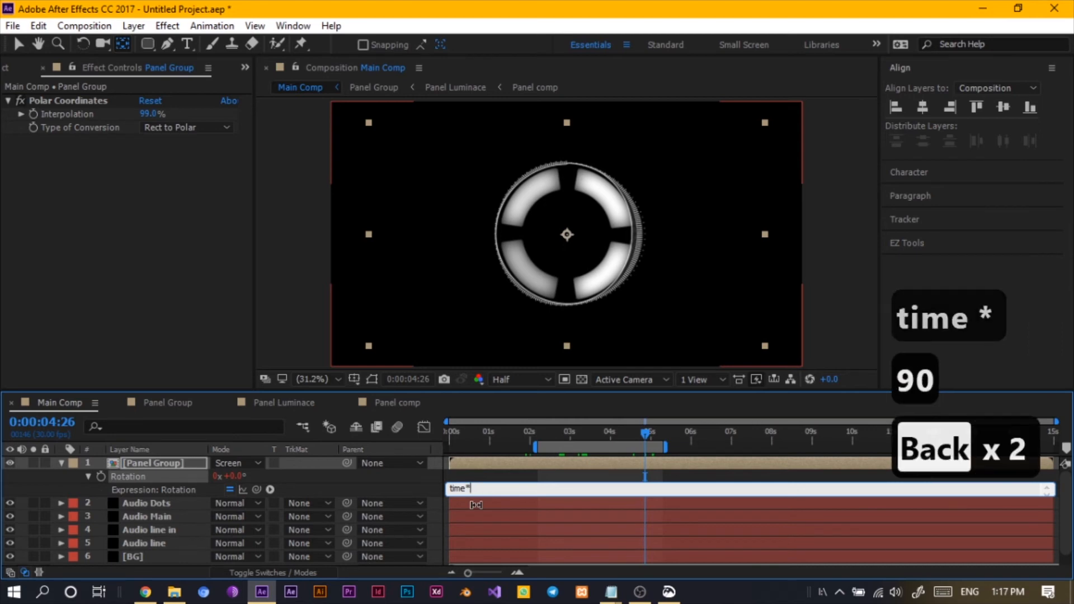
type("60")
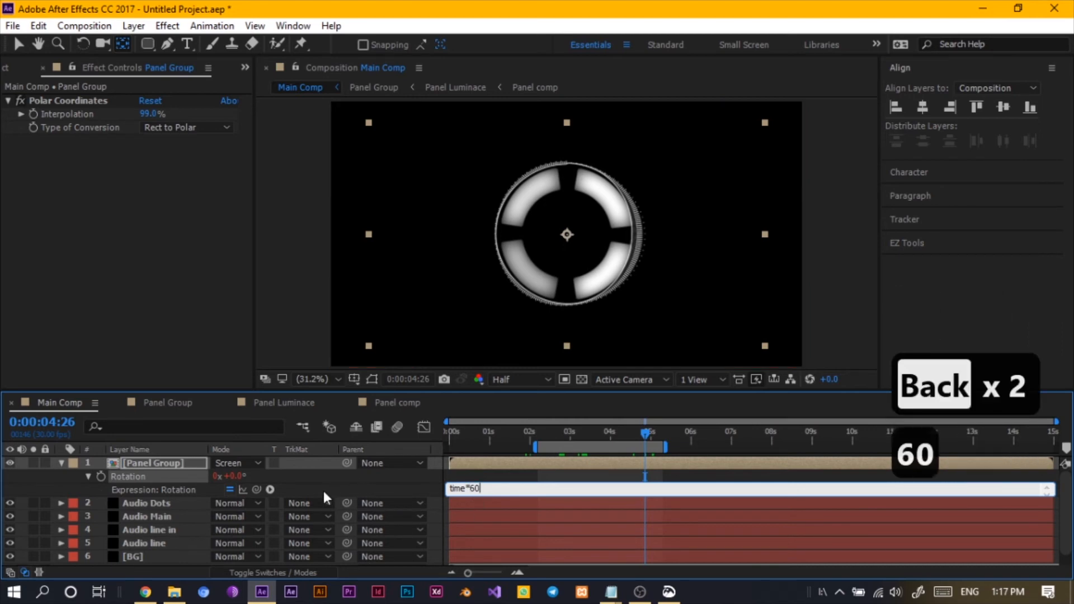
left_click(323, 491)
- Collapse the layer properties and preview the rotating ring in Main Comp
left_click_drag(551, 434, 584, 446)
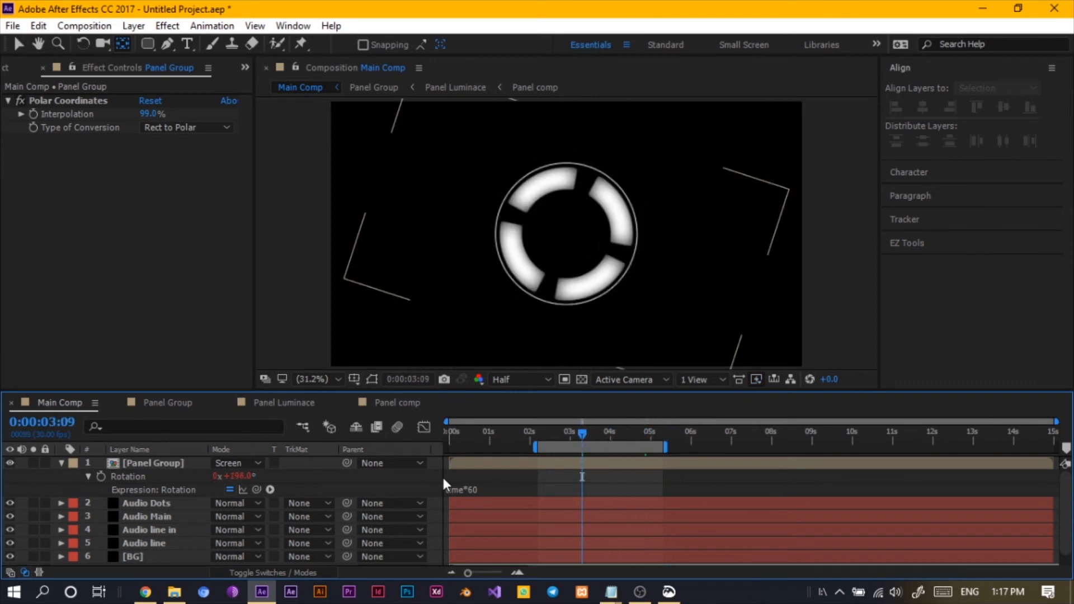
left_click(60, 464)
left_click(197, 466)
left_click(226, 554)
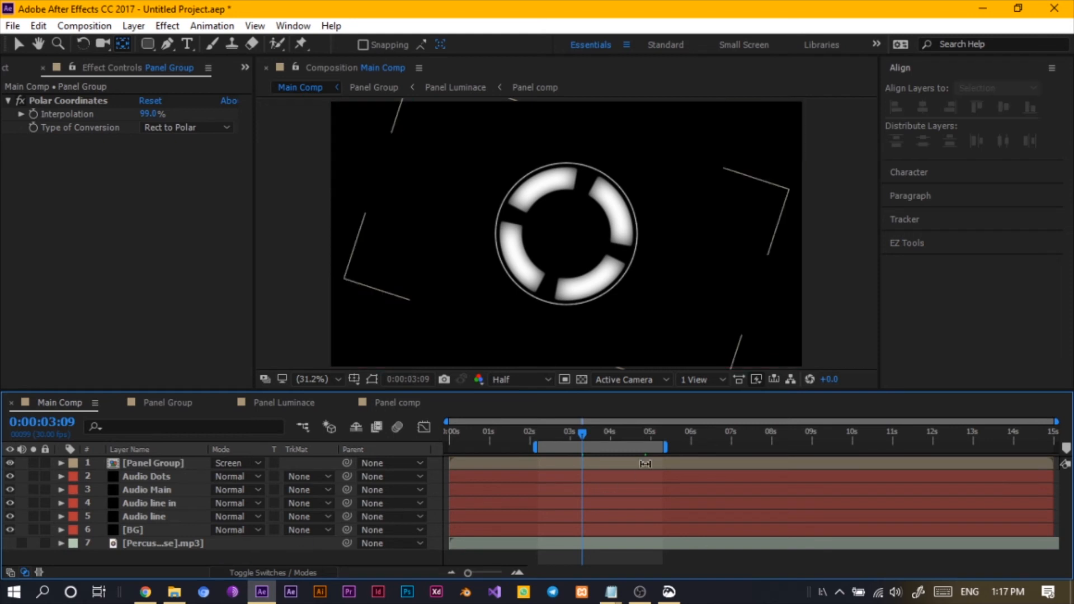
left_click_drag(596, 436, 597, 436)
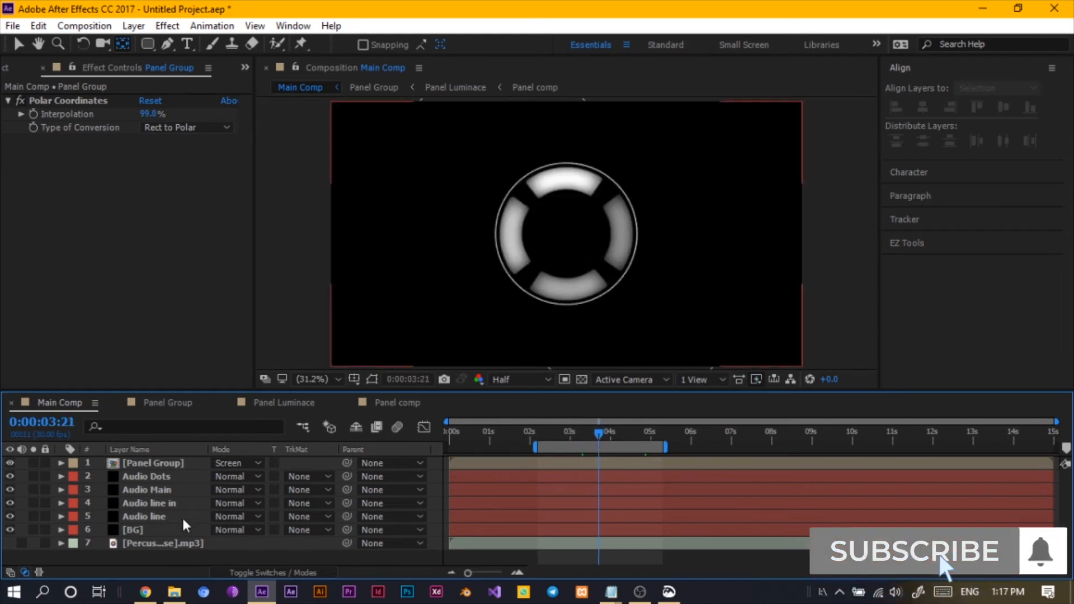
- Duplicate the Panel Group layer and scale the top copy down to form a smaller inner ring
left_click(174, 463)
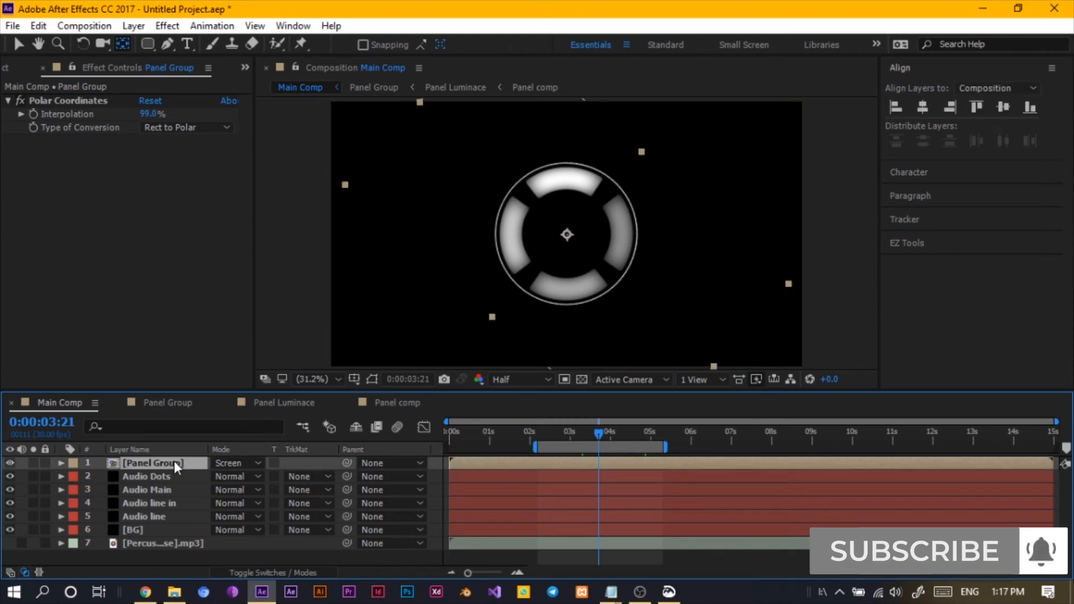
key("ctrl+d")
key("s")
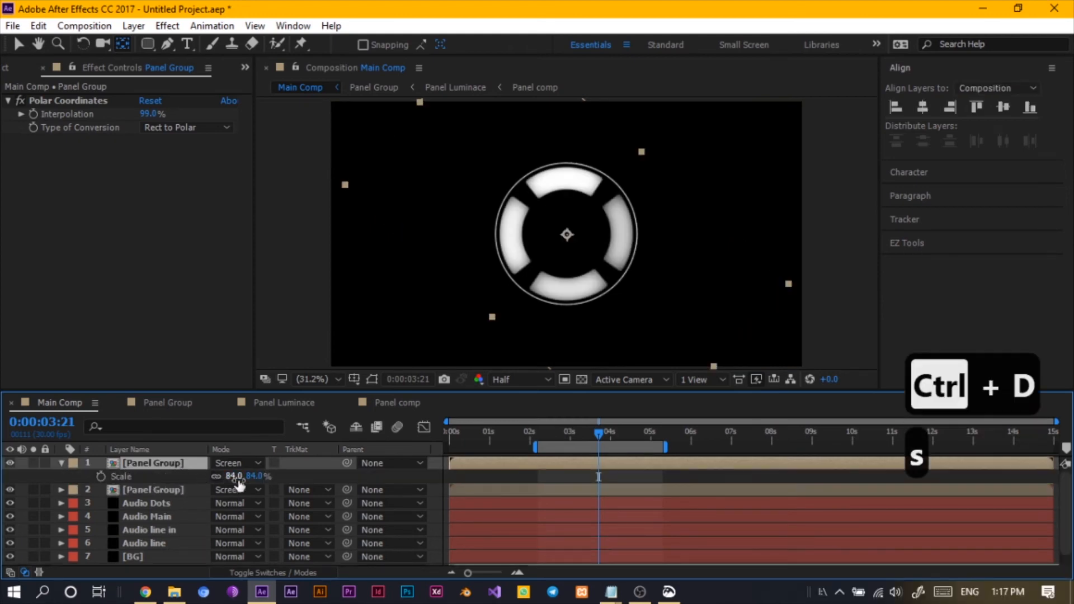
left_click_drag(255, 476, 230, 482)
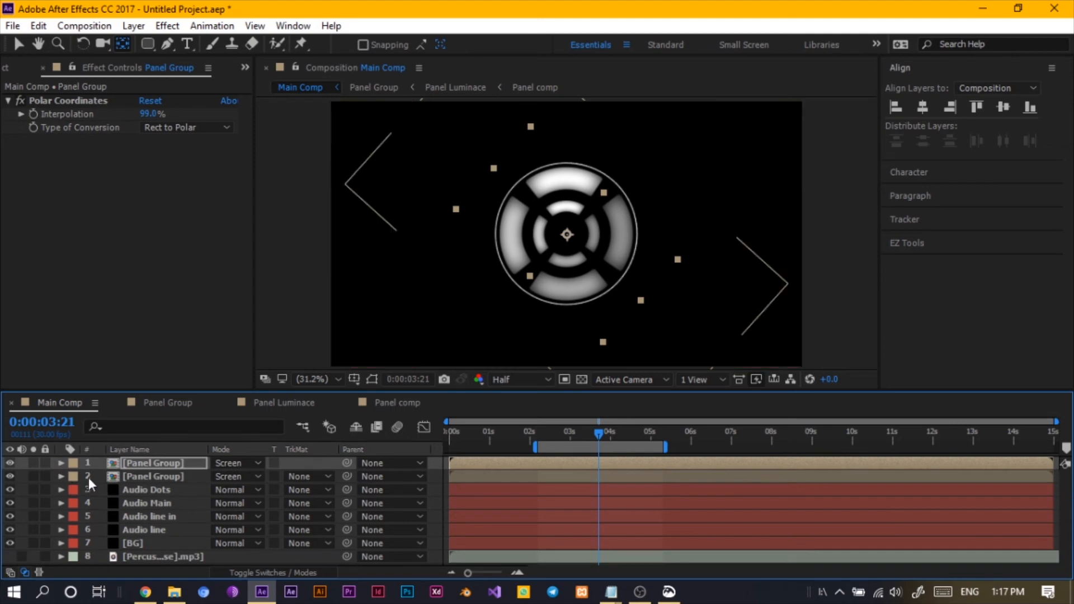
- Add a new adjustment layer, move it between the two Panel Group layers, and rename it cc
right_click(102, 476)
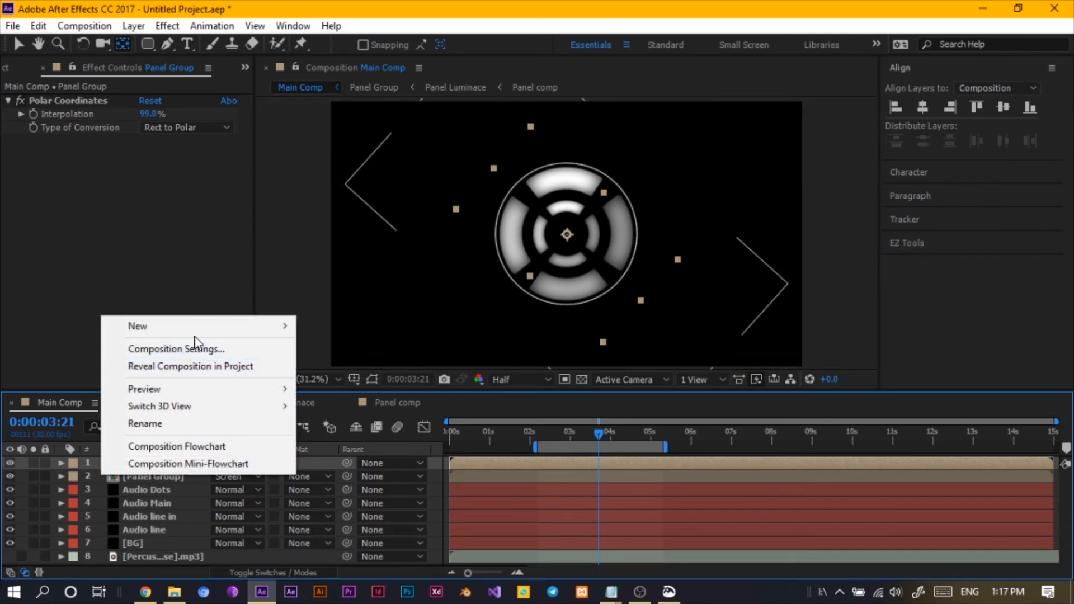
mouse_move(197, 328)
left_click(358, 453)
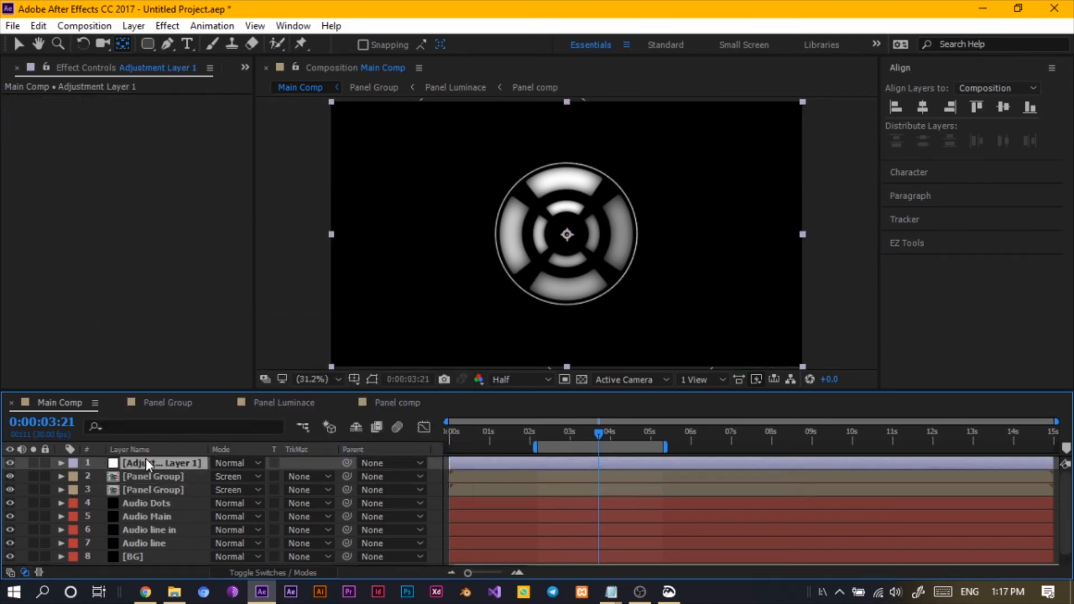
left_click_drag(144, 466, 139, 481)
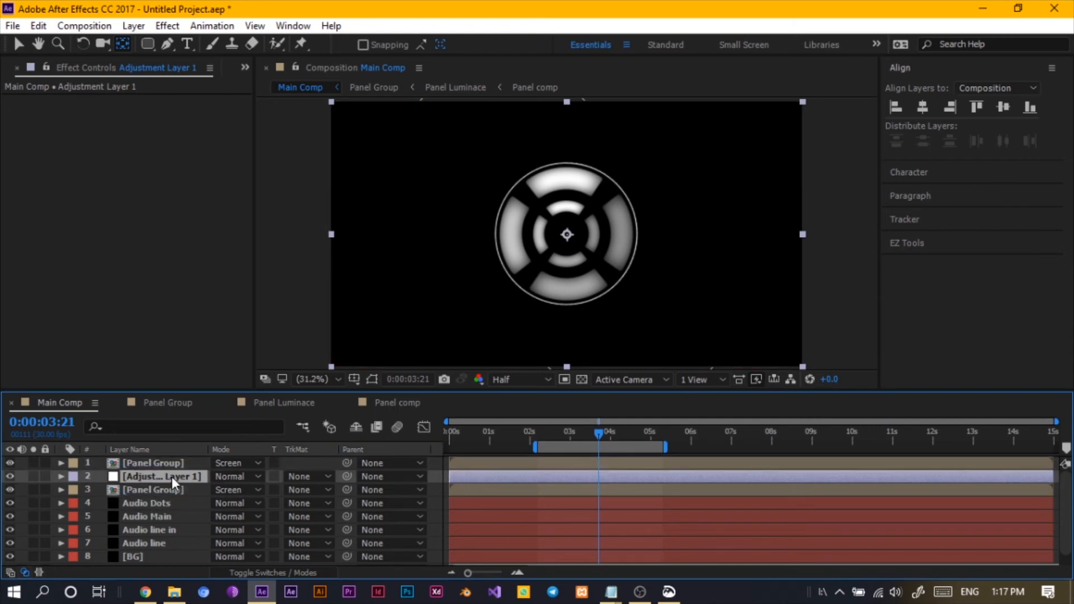
key("Return")
type("cc")
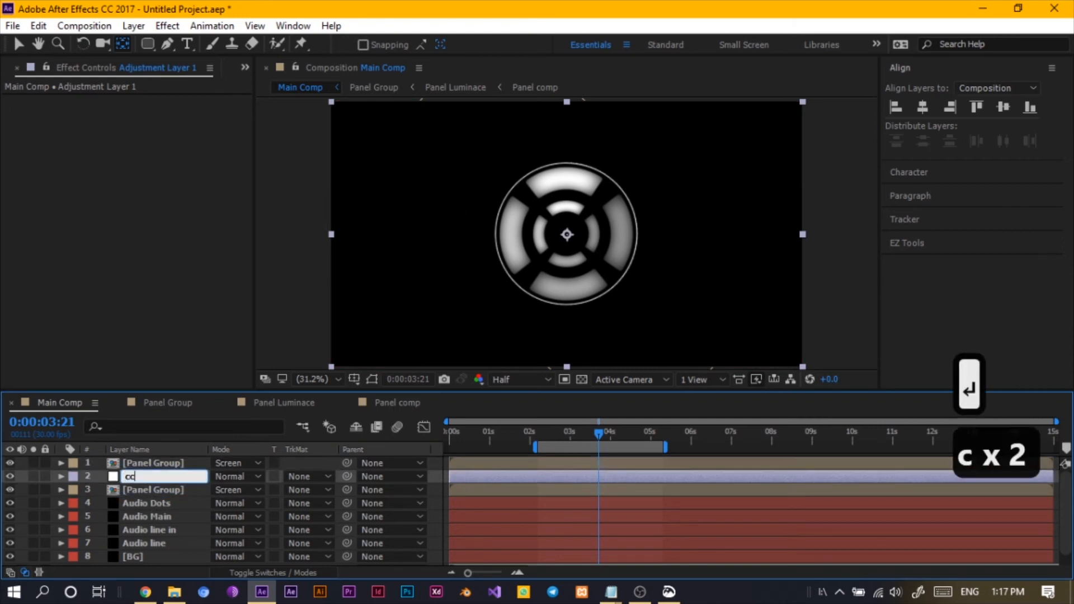
key("Return")
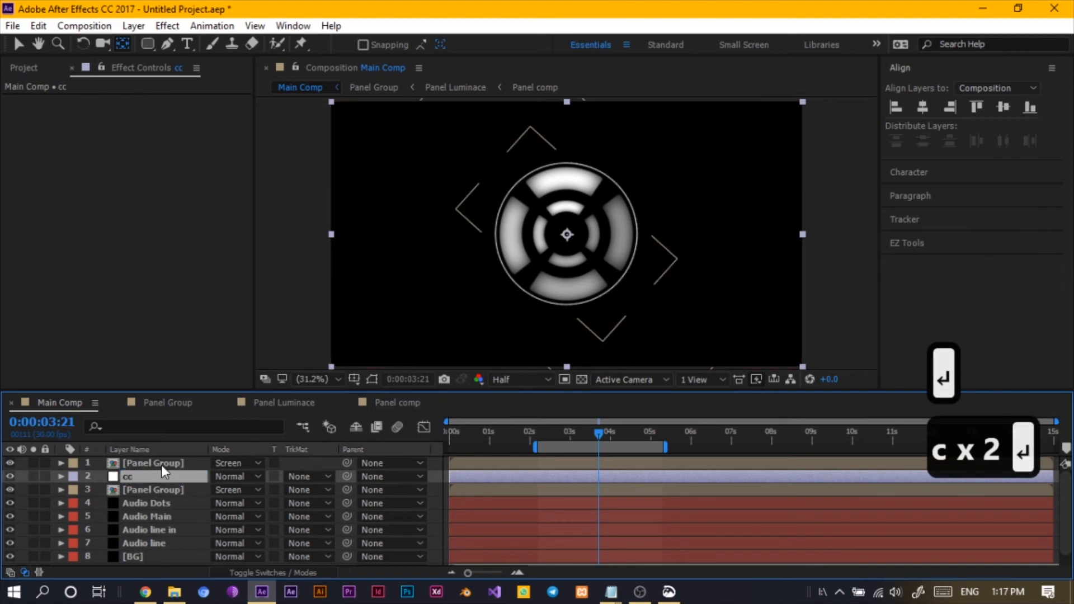
- Apply the Curves effect to the cc adjustment layer
key("ctrl+space")
type("cu")
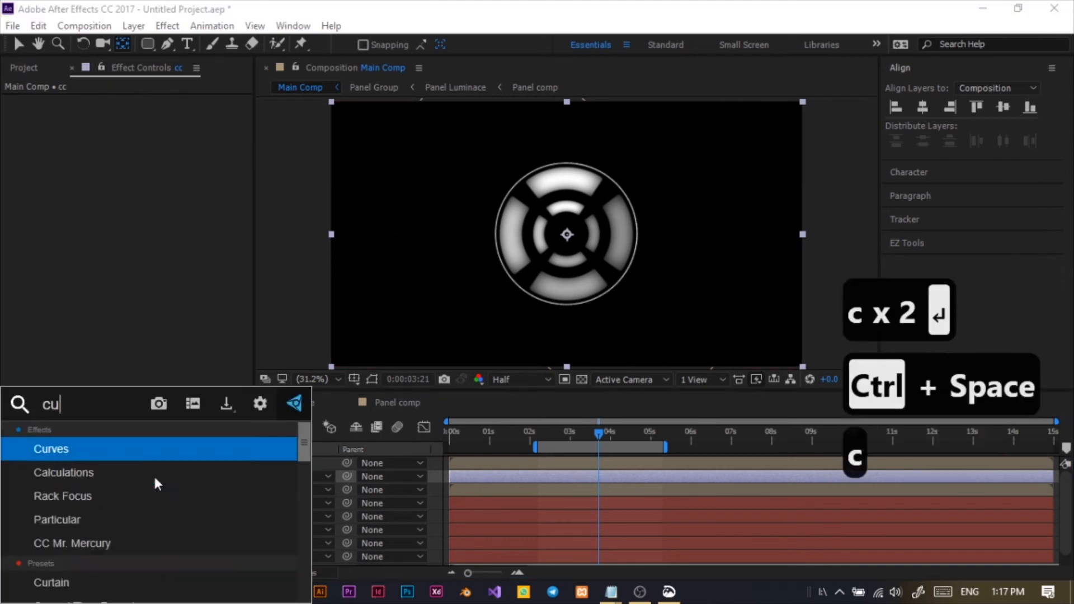
type("rvw")
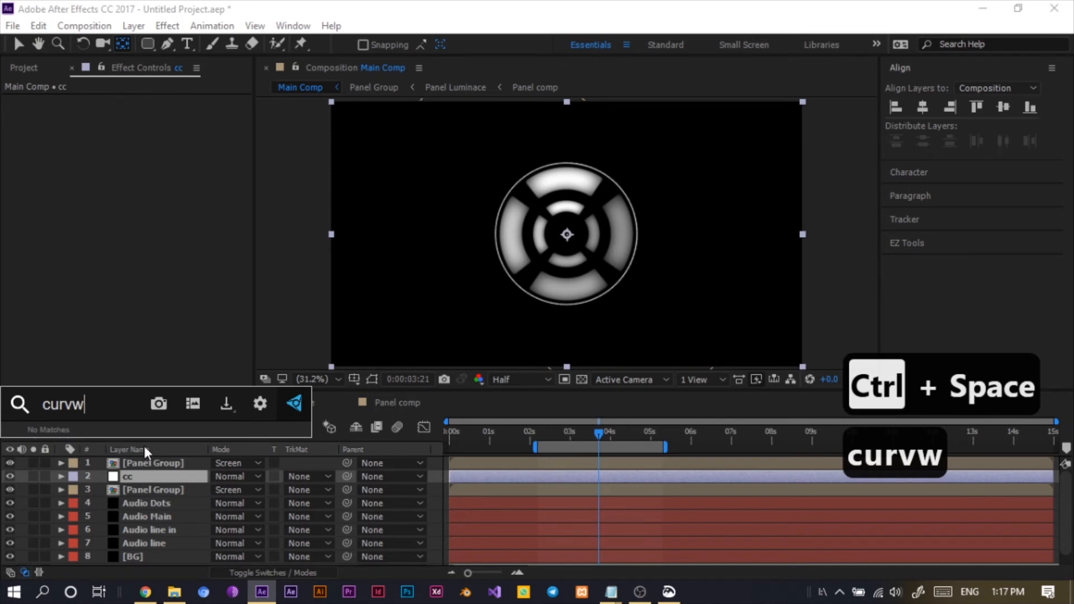
key("BackSpace")
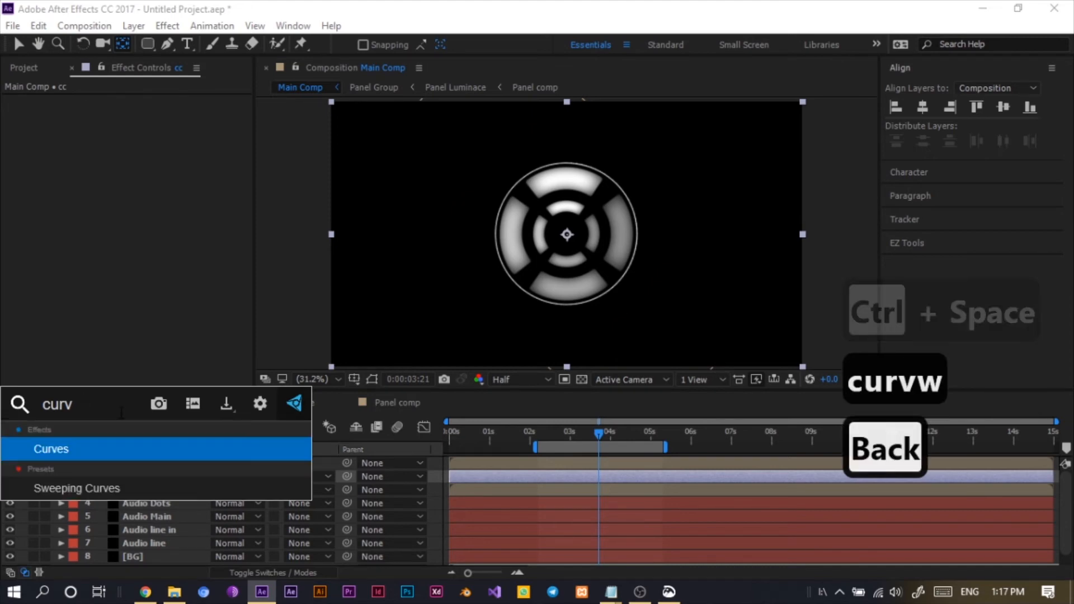
left_click(112, 448)
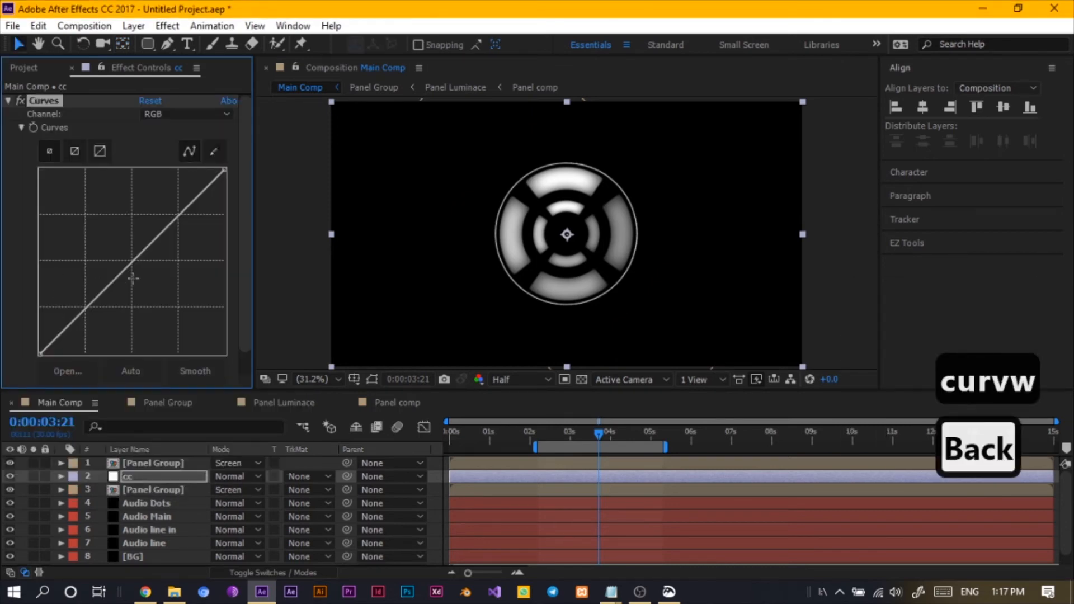
- In Curves, bend the Green channel curve upward and the Blue channel curve downward
left_click(173, 114)
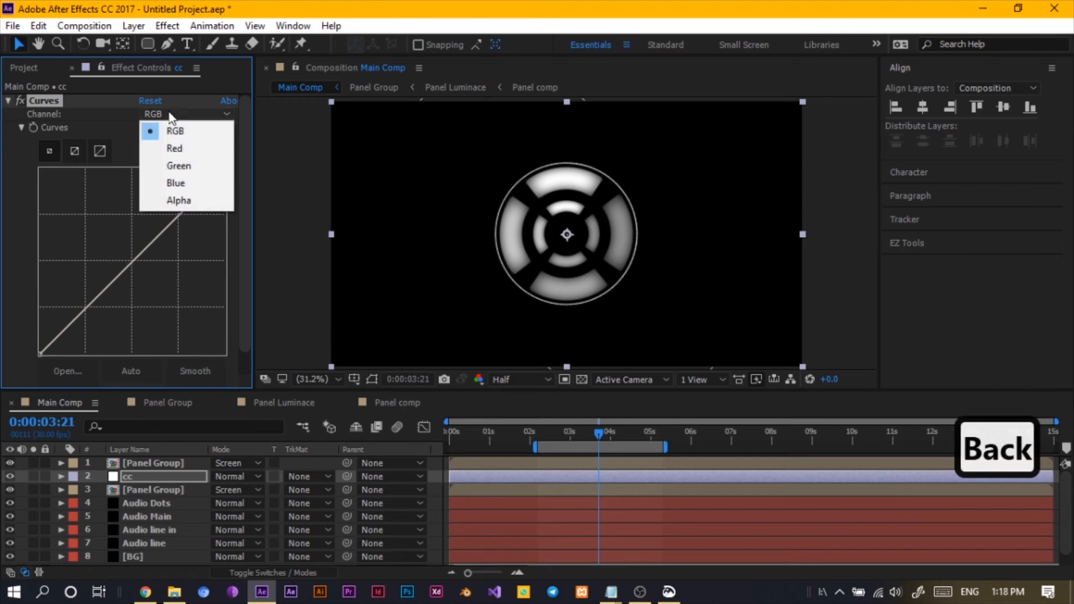
left_click(173, 172)
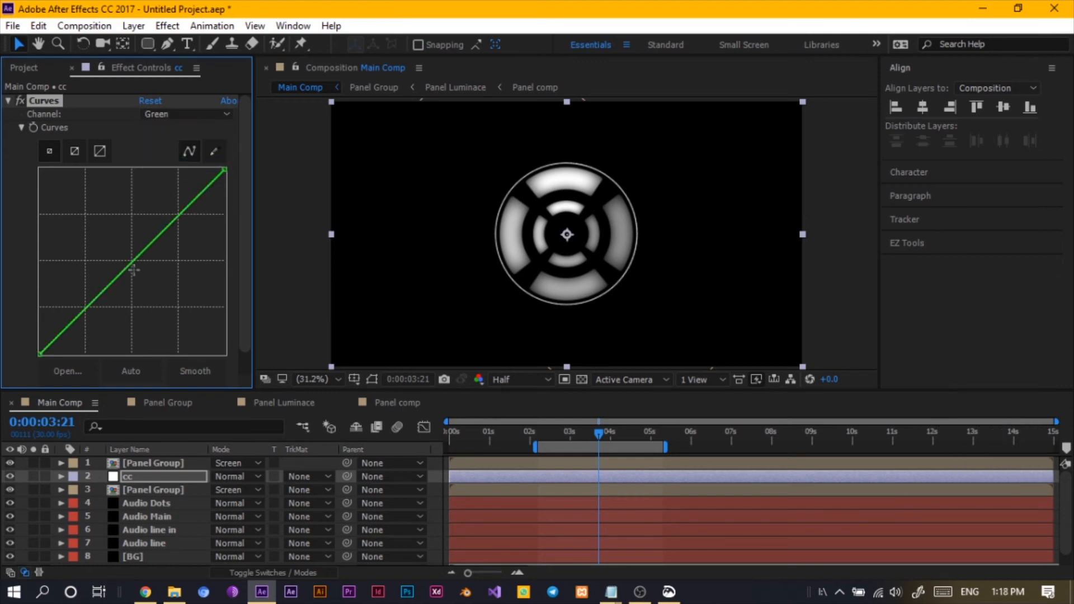
left_click_drag(135, 260, 93, 253)
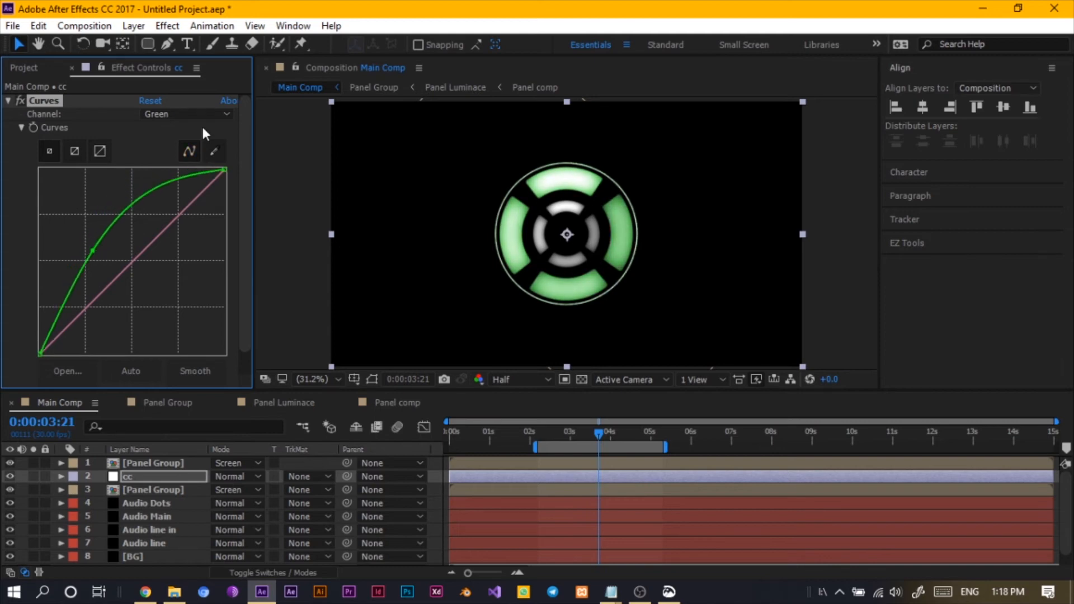
left_click(184, 114)
left_click(175, 183)
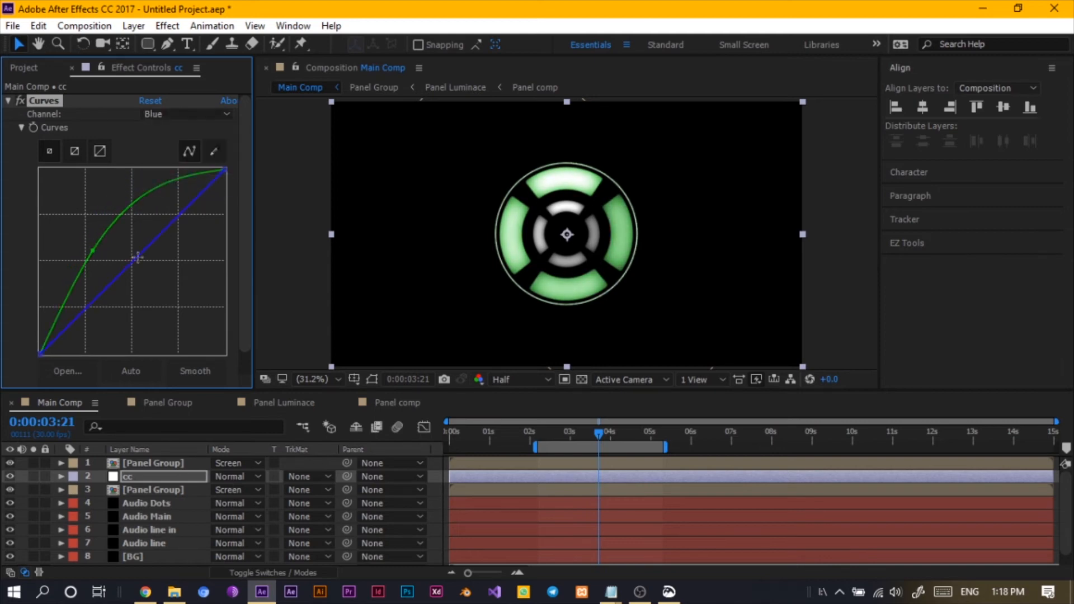
left_click_drag(138, 258, 162, 305)
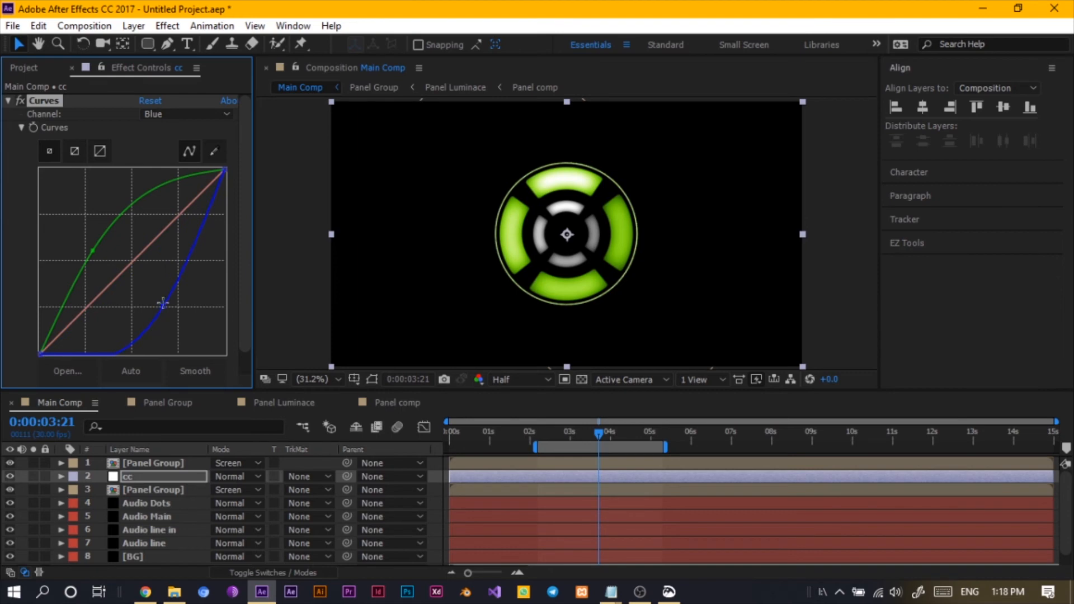
- Bend the Red channel curve upward in Curves to tint the rings pink
left_click(188, 115)
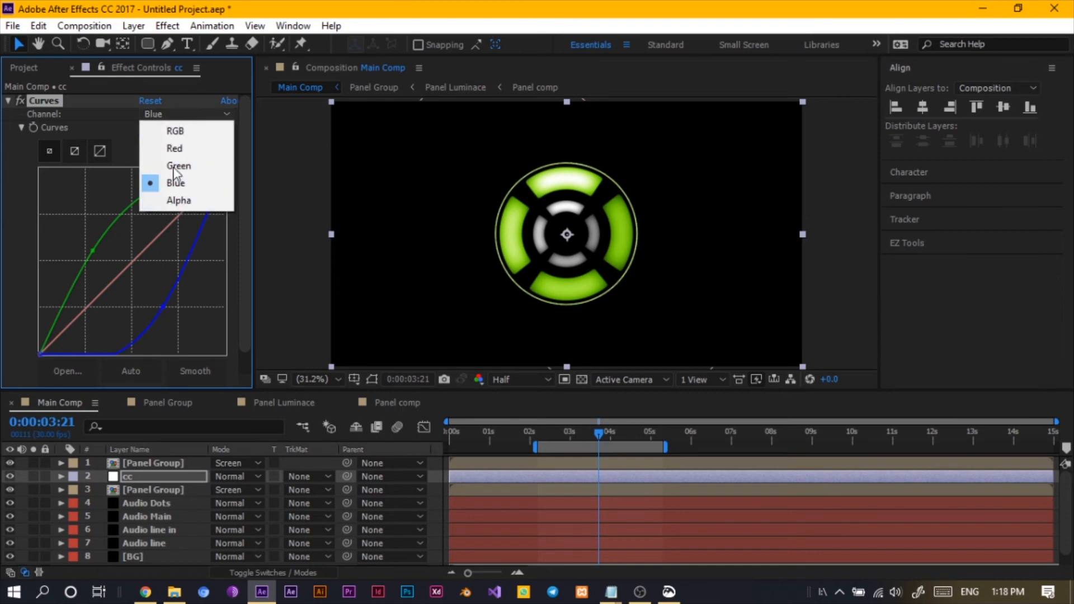
left_click(175, 148)
left_click_drag(139, 260, 109, 262)
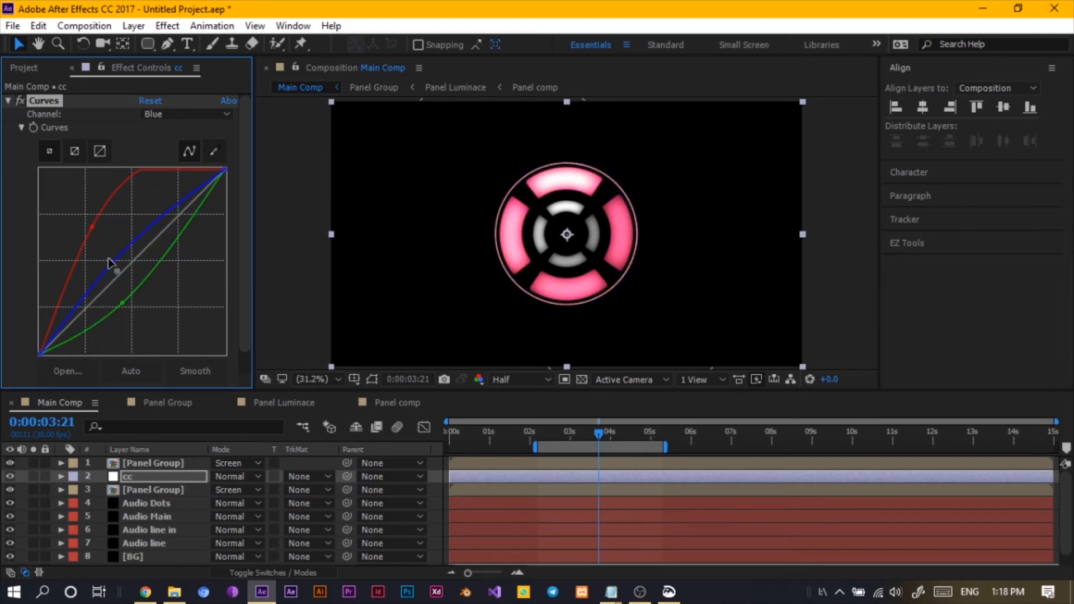
left_click_drag(91, 224, 94, 250)
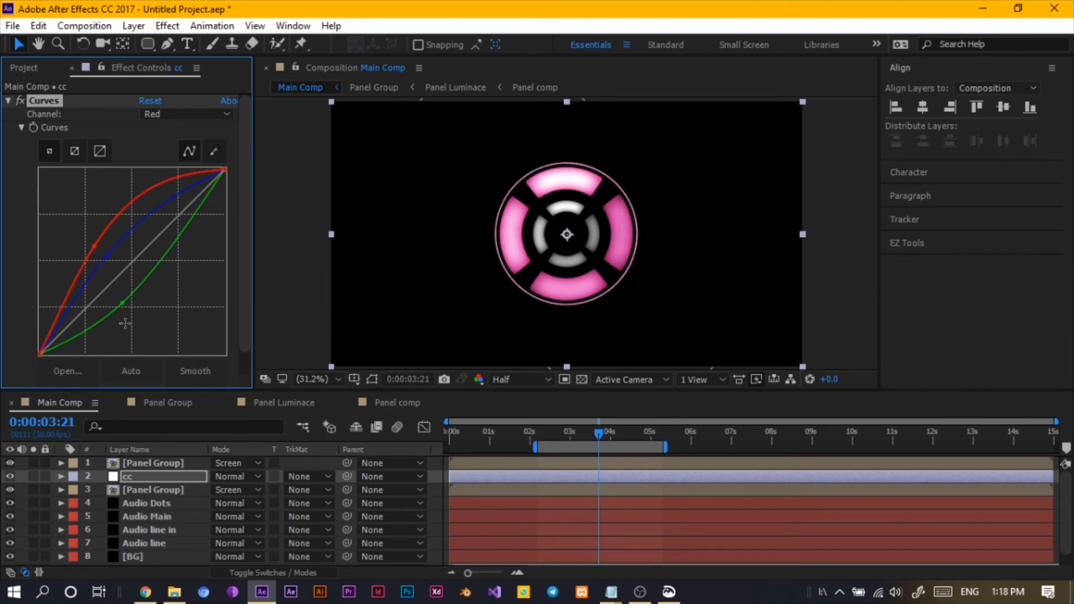
- Apply the Tint effect to the cc adjustment layer
left_click(127, 479)
key("ctrl+space")
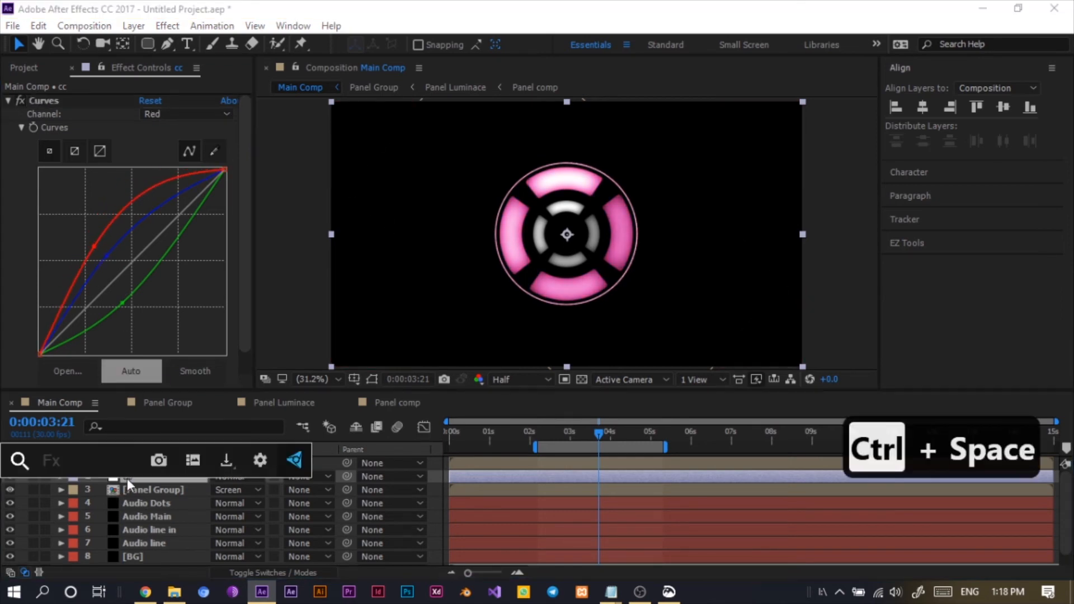
type("tin")
left_click(116, 458)
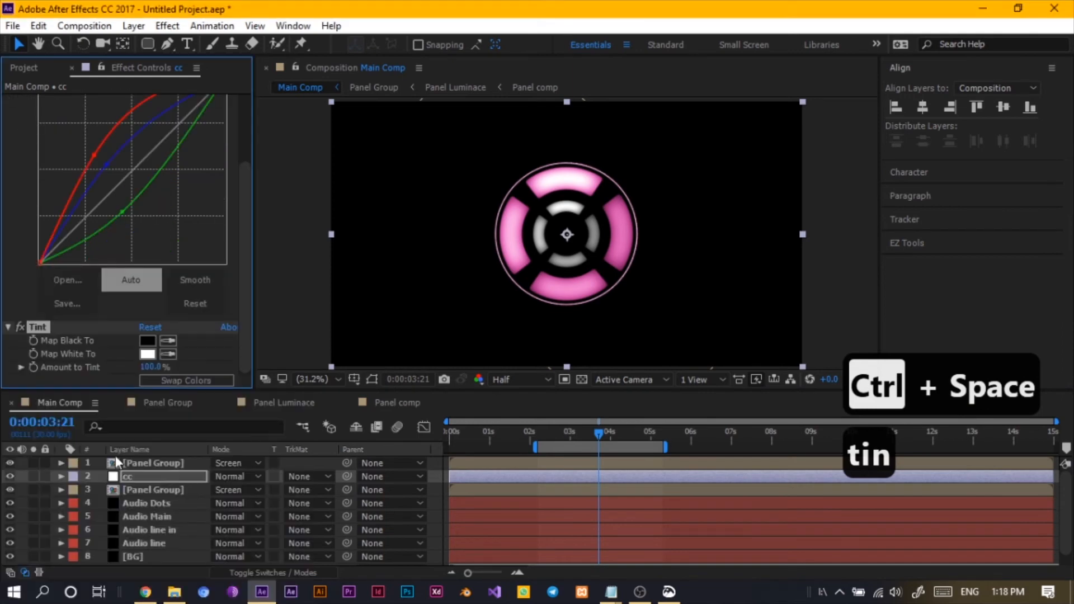
- Set the Tint effect's Map White To color to a bright pink (FF1AC1)
left_click(146, 355)
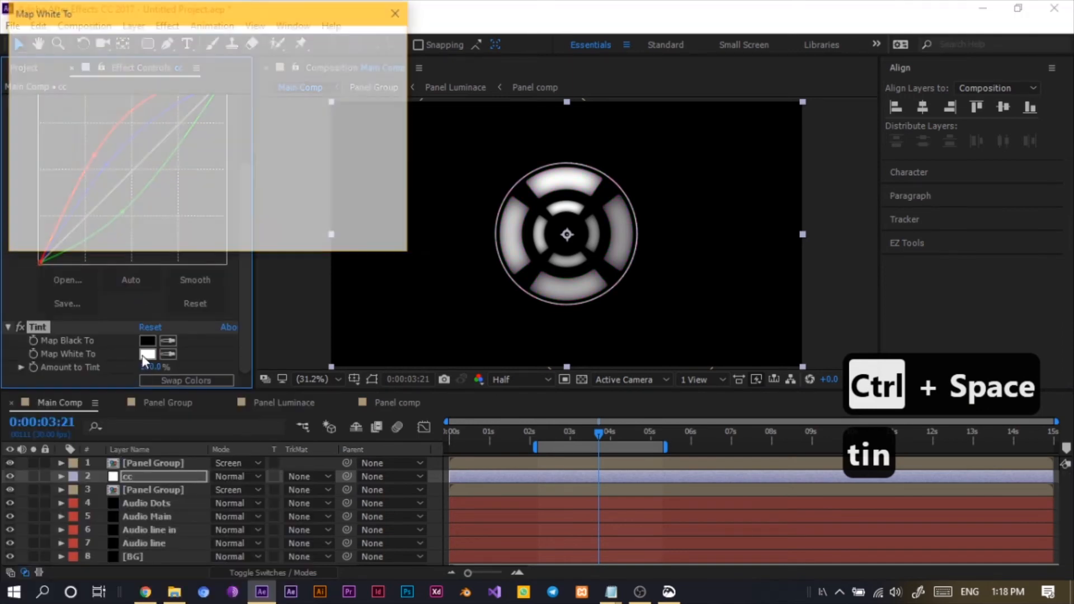
left_click(240, 63)
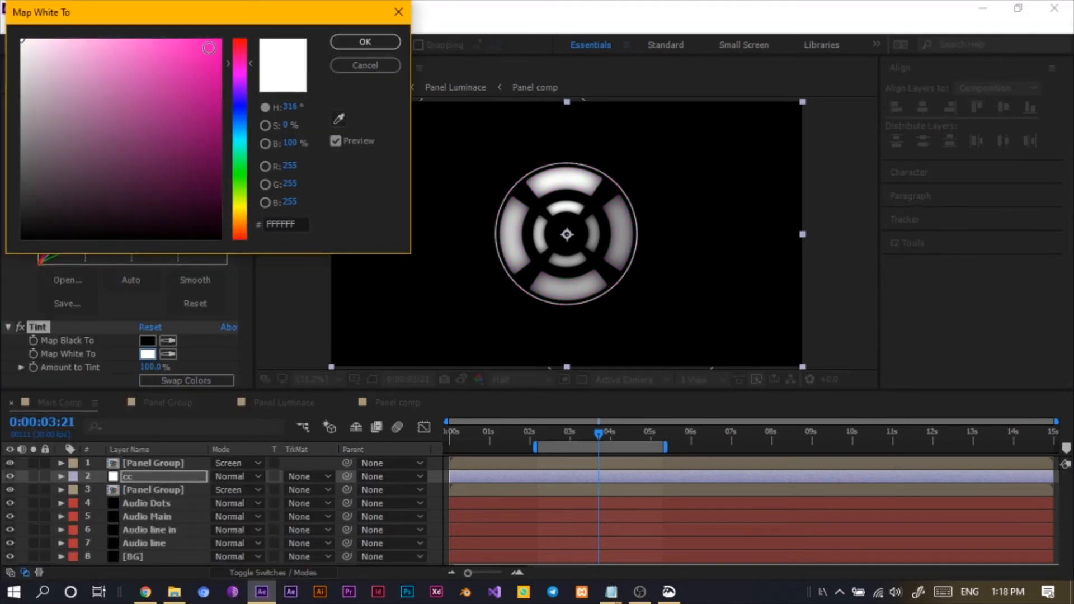
left_click(200, 36)
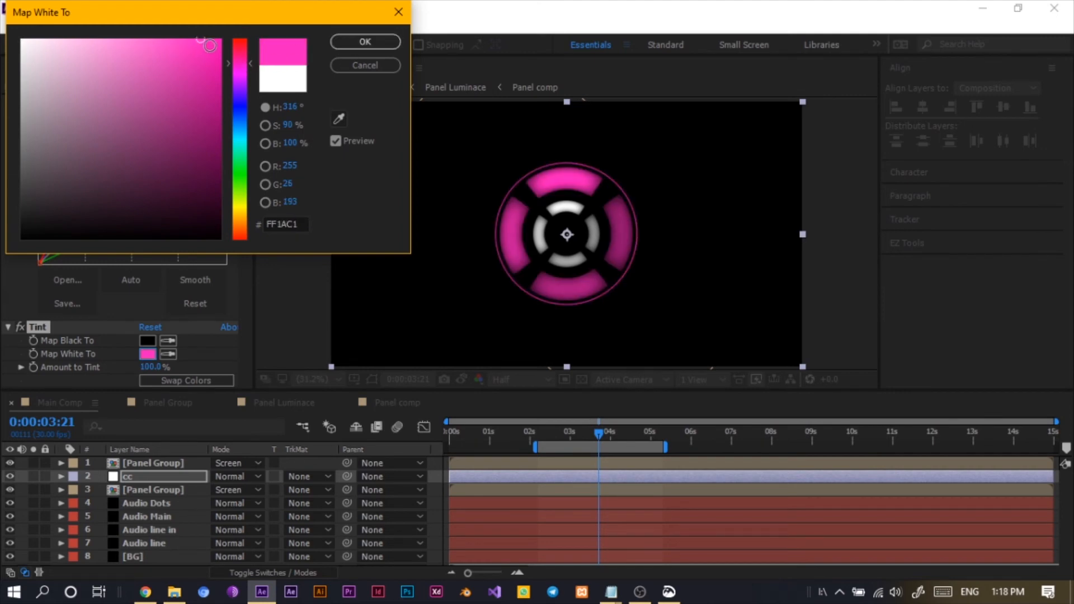
mouse_move(205, 39)
left_mouse_down()
mouse_move(187, 39)
mouse_move(190, 21)
left_mouse_up()
left_click(347, 40)
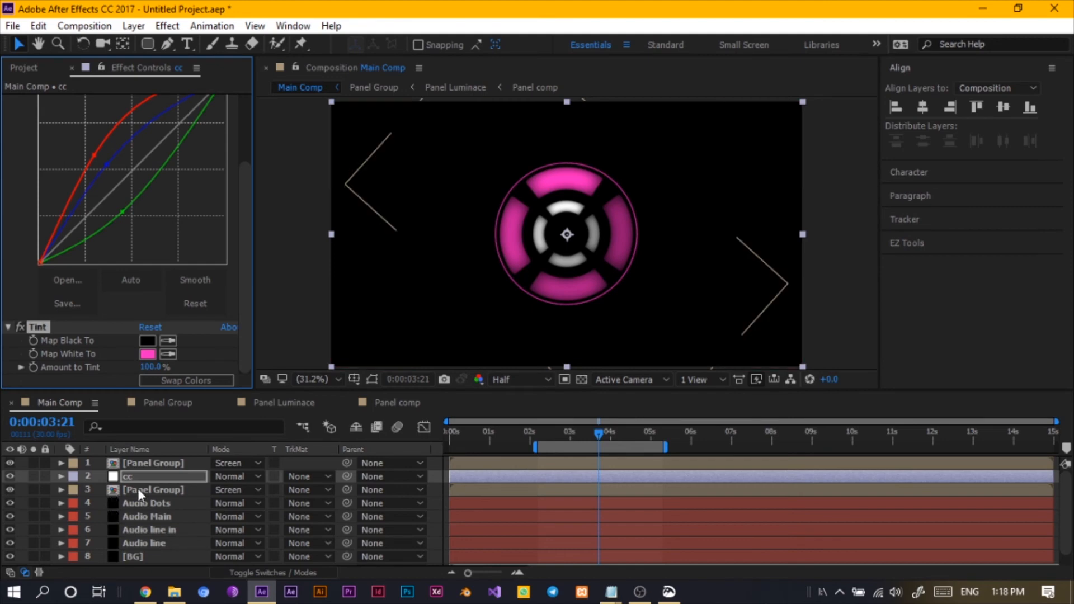
- Apply Glow to the cc adjustment layer with Glow Radius 62 and Glow Threshold 75.3%
key("ctrl+space")
type("gl")
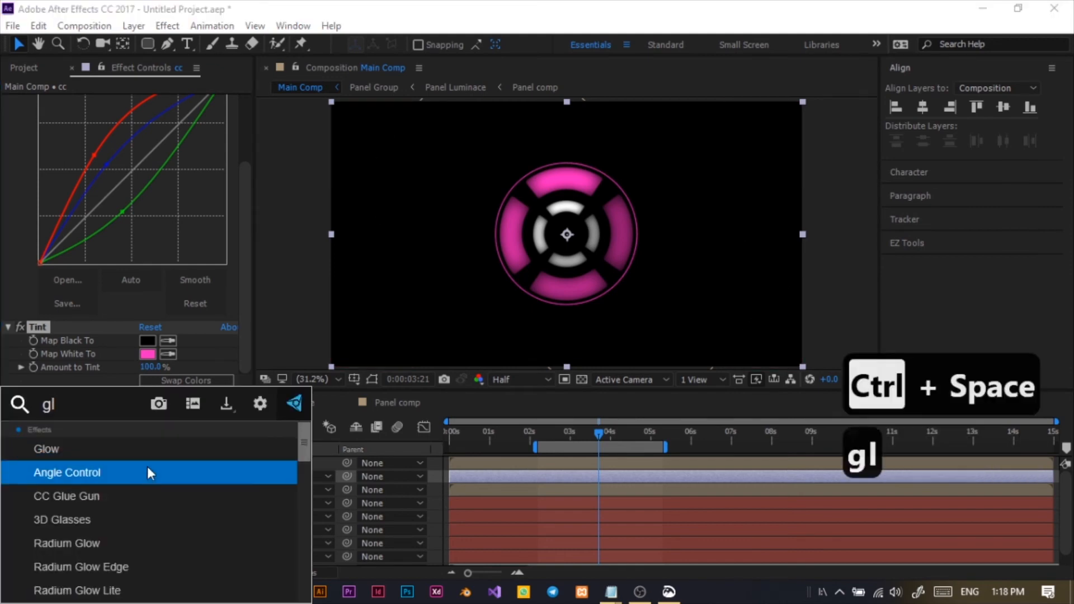
left_click(141, 453)
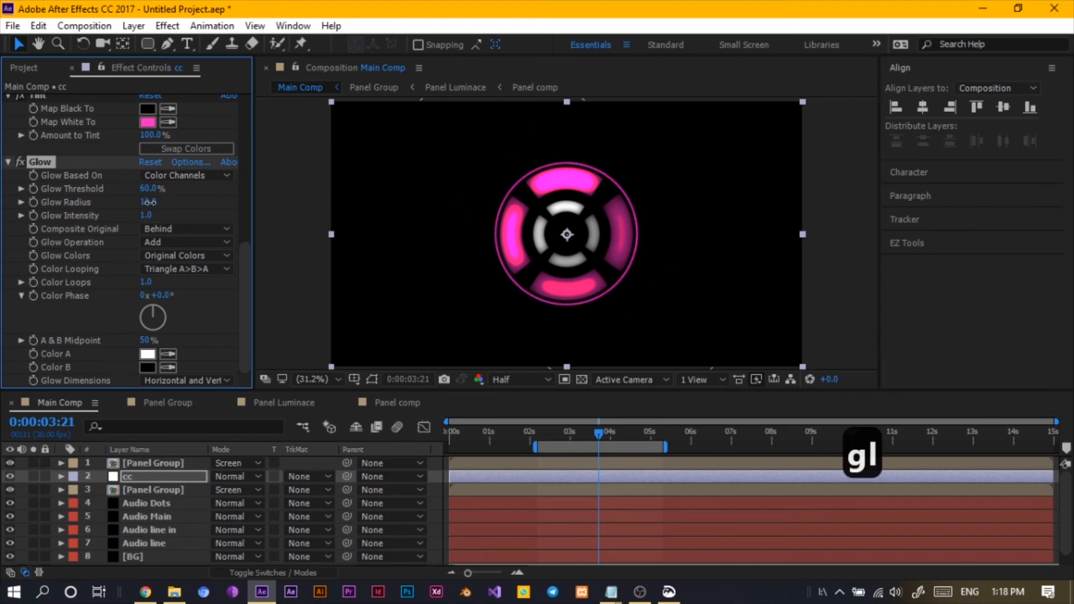
left_click_drag(149, 202, 207, 222)
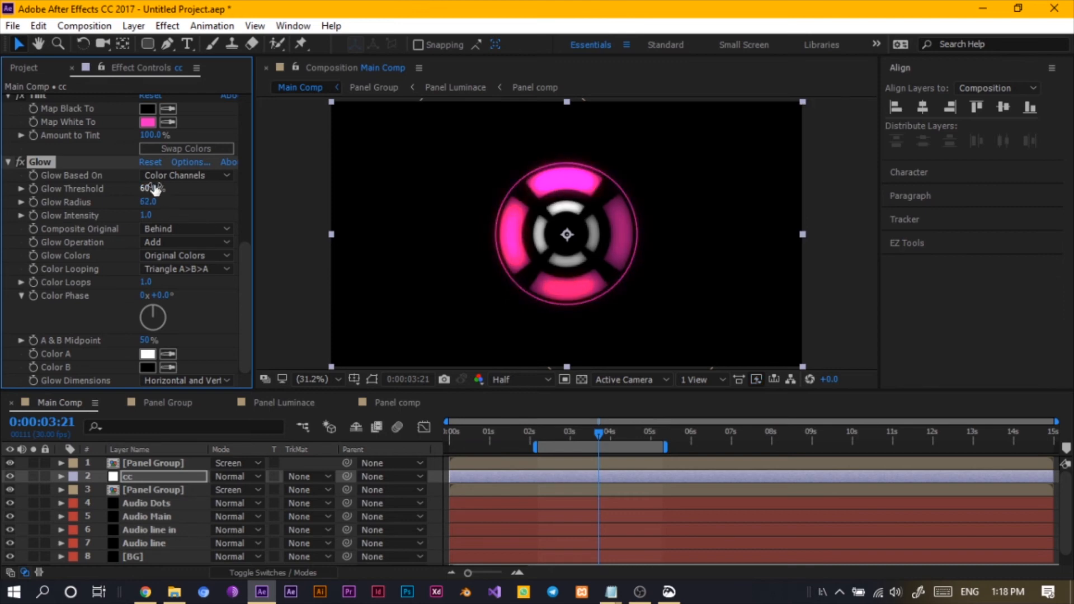
left_click_drag(162, 190, 224, 223)
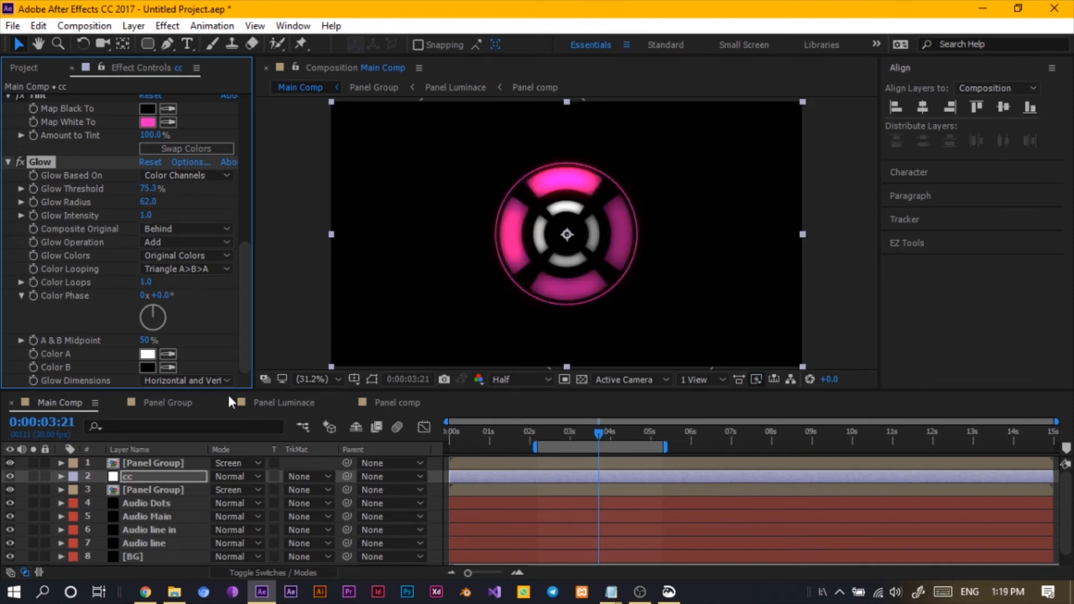
- Collapse the Glow, Tint and Curves effects on the cc layer
left_click(7, 162)
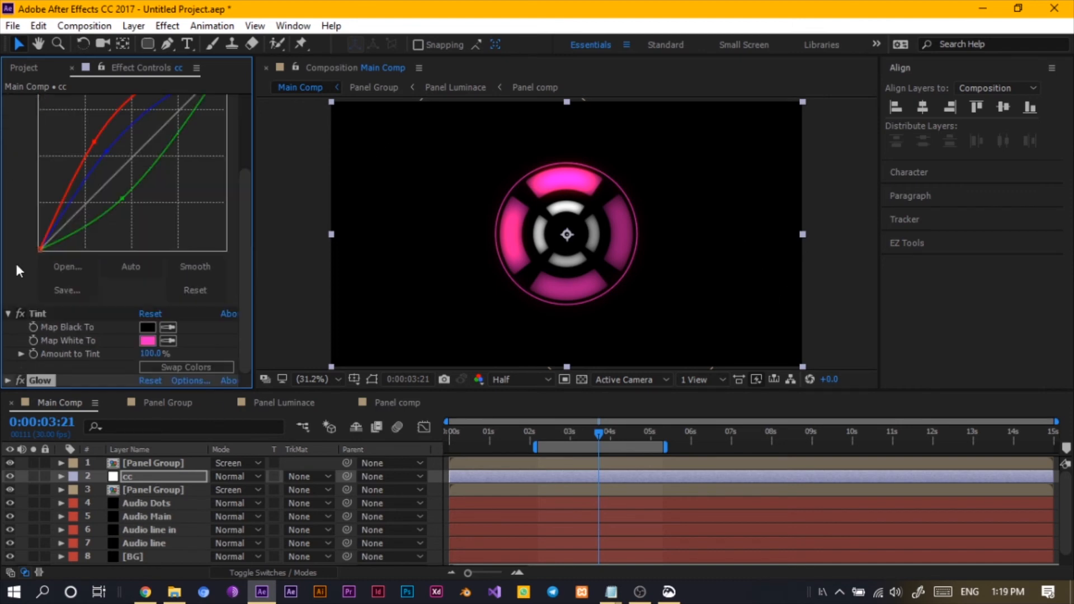
left_click(8, 314)
scroll(19, 151, "up", 2)
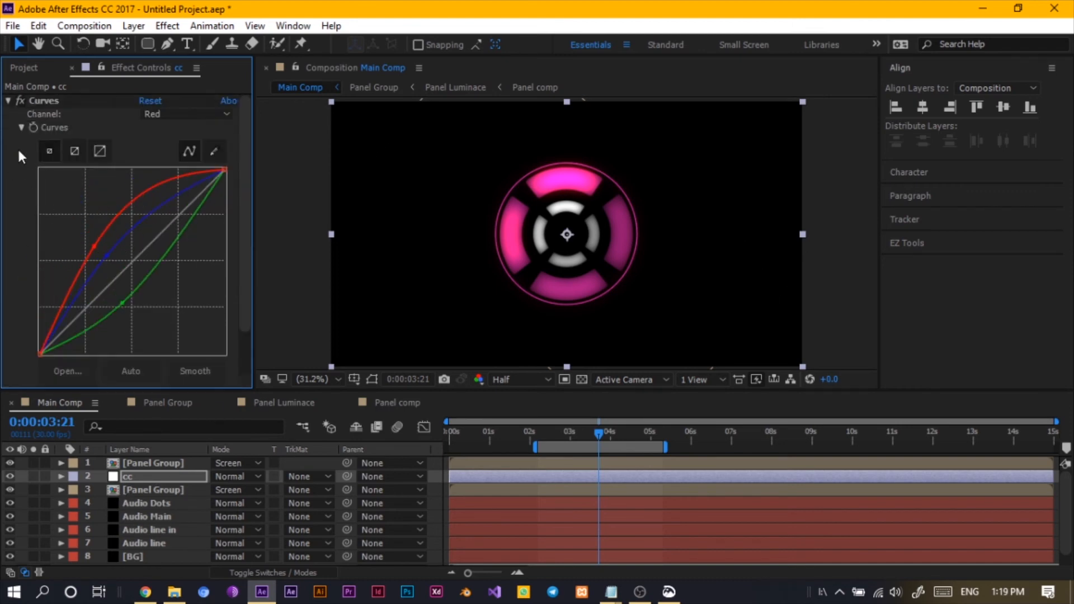
left_click(8, 101)
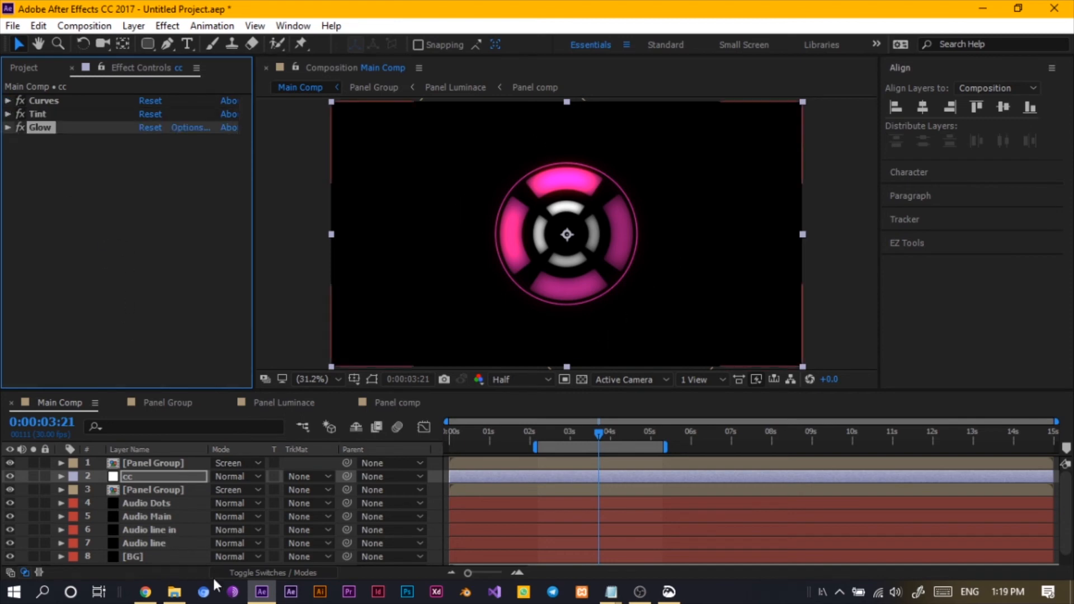
- Solo the Audio Dots and Audio Main layers
left_click(147, 516)
scroll(149, 533, "down", 1)
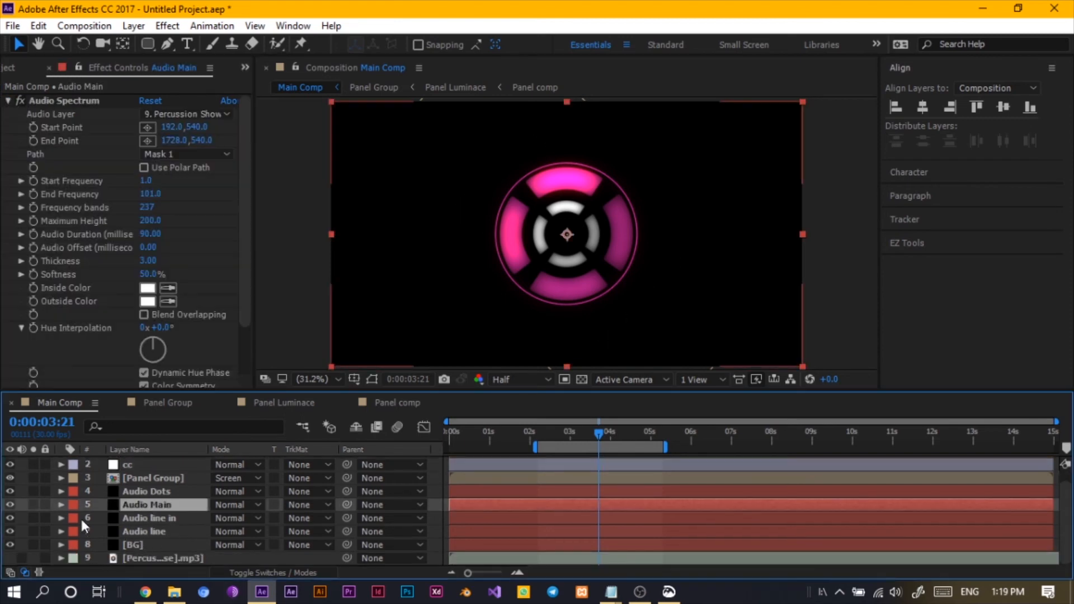
left_click(34, 504)
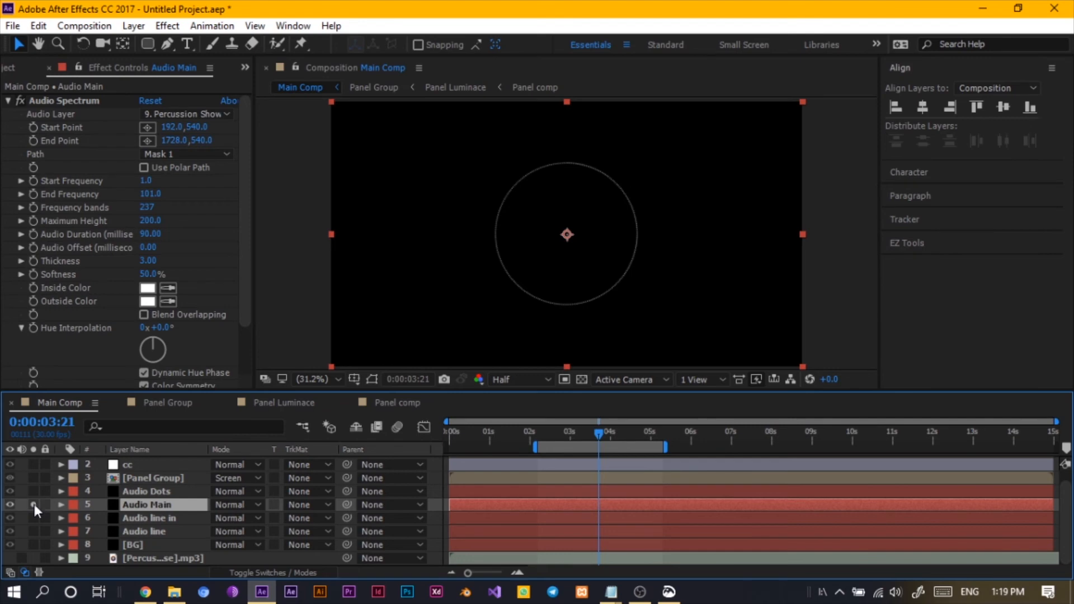
left_click(34, 517)
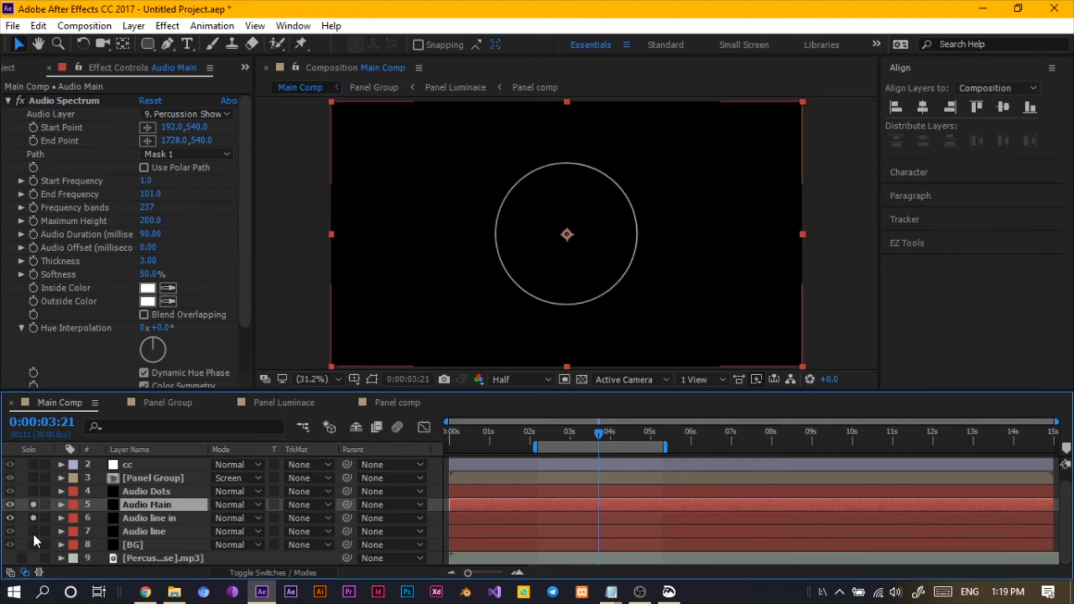
left_click(33, 544)
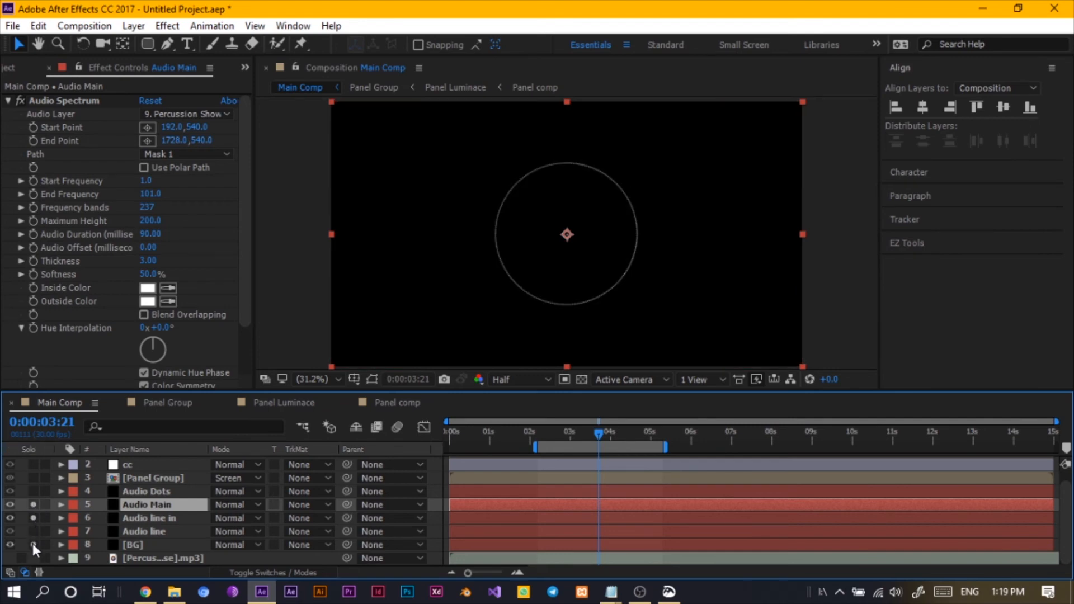
left_click(34, 493)
left_click(33, 504)
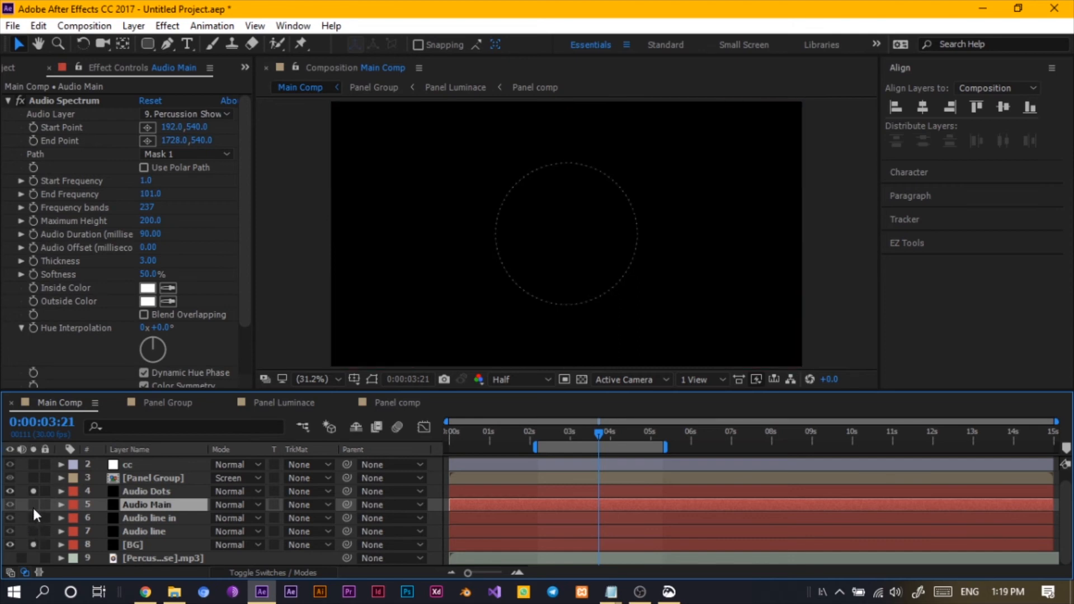
left_click(33, 505)
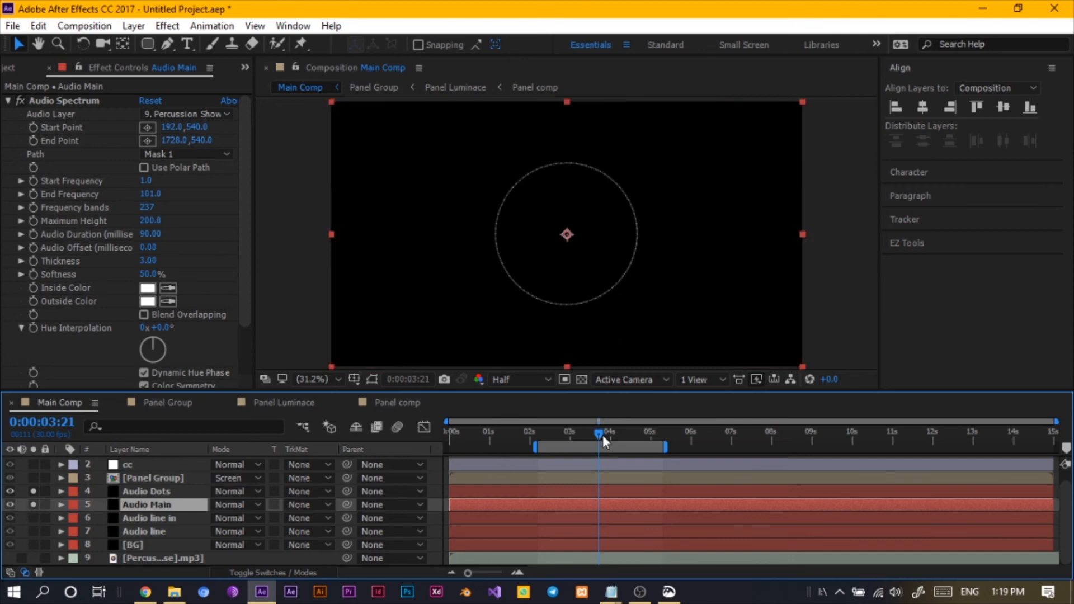
- Set the label color of the Audio Dots and Audio Main layers to Yellow
left_click_drag(603, 434, 630, 443)
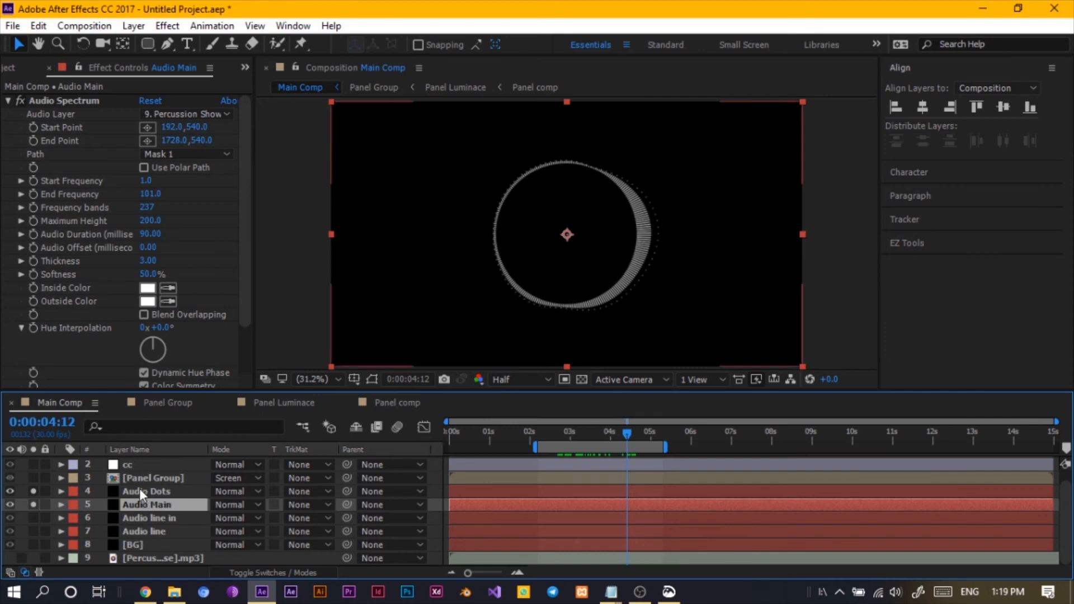
left_click_drag(99, 495, 105, 505)
left_click(75, 493)
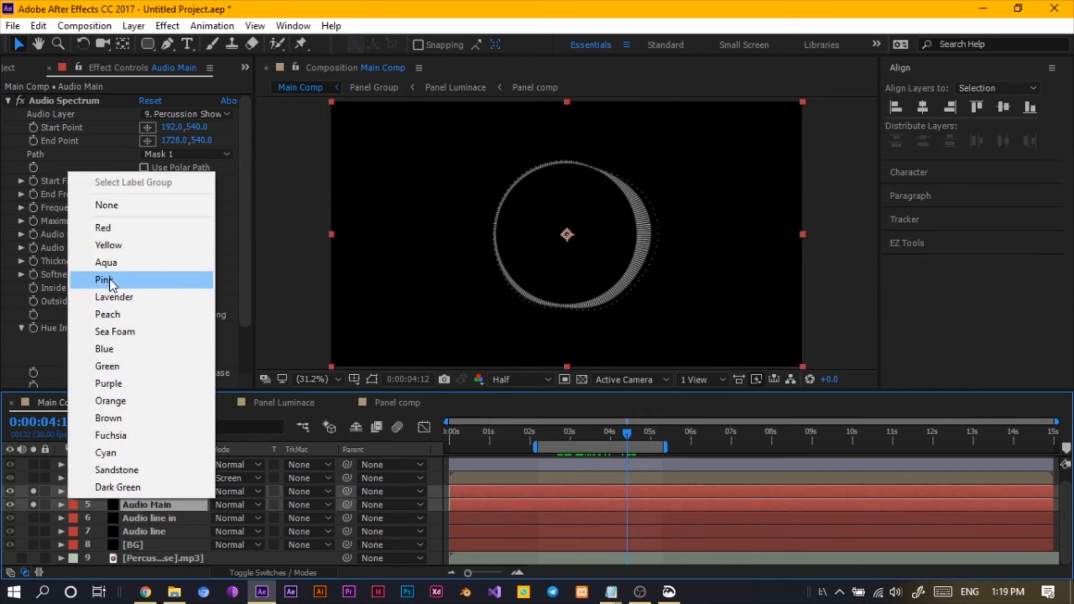
left_click(108, 245)
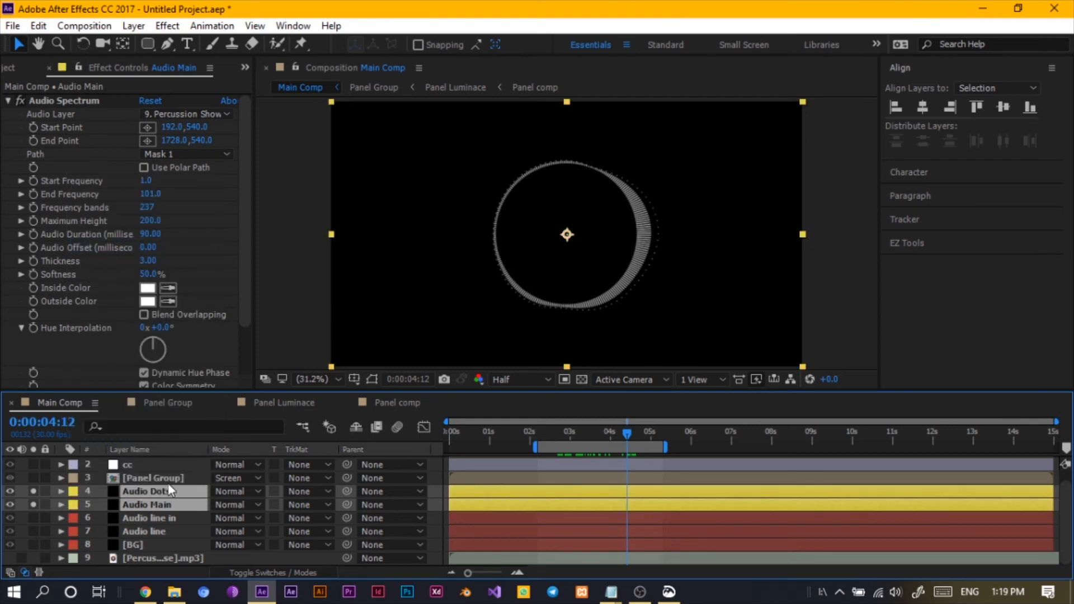
- Duplicate Audio Dots and Audio Main and move the copies below Audio line, just above BG
key("ctrl+d")
left_click_drag(166, 491, 157, 534)
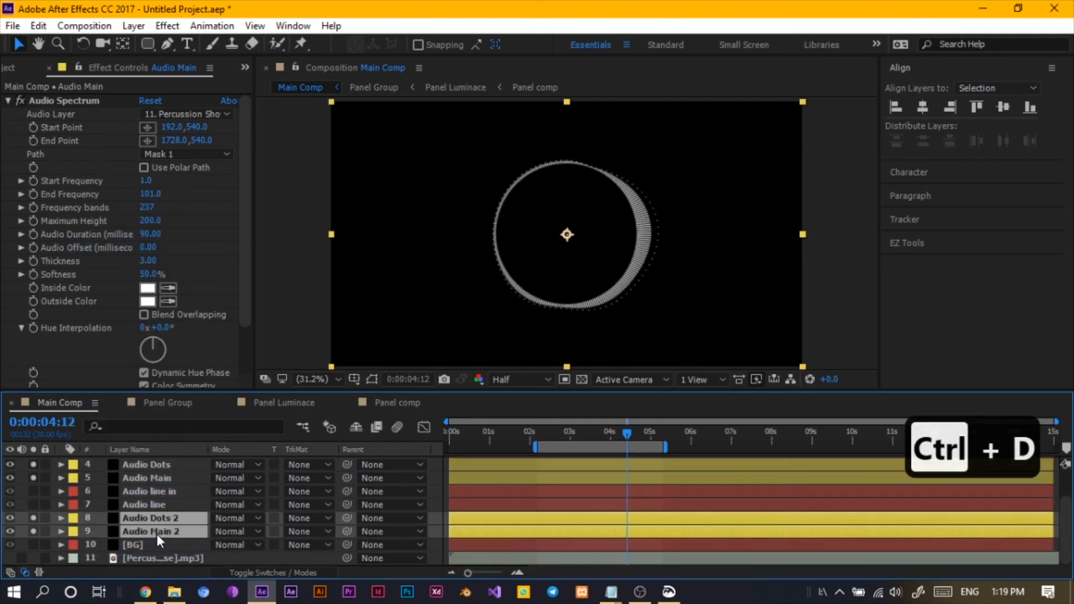
key("F2")
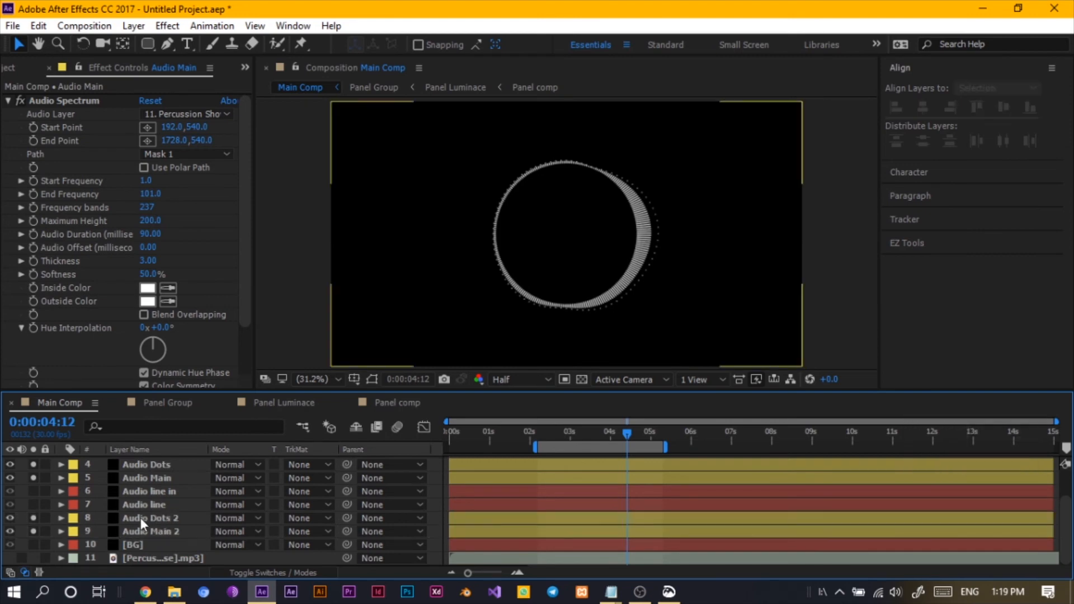
- Create a new adjustment layer and move it between Audio line and Audio Dots 2
left_click(151, 546)
key("F2")
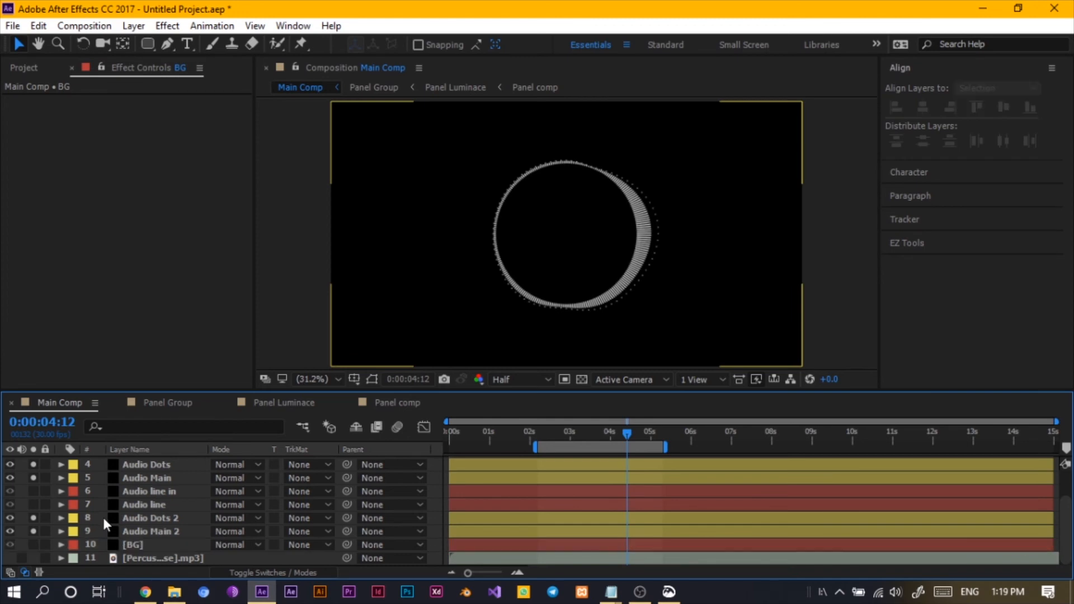
right_click(103, 518)
mouse_move(235, 371)
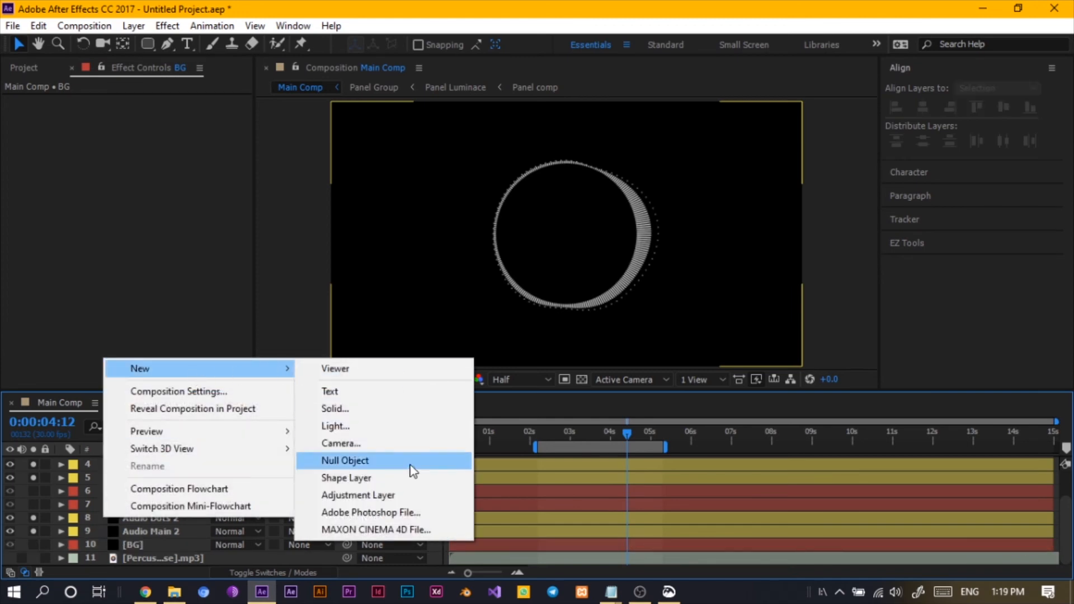
left_click(402, 495)
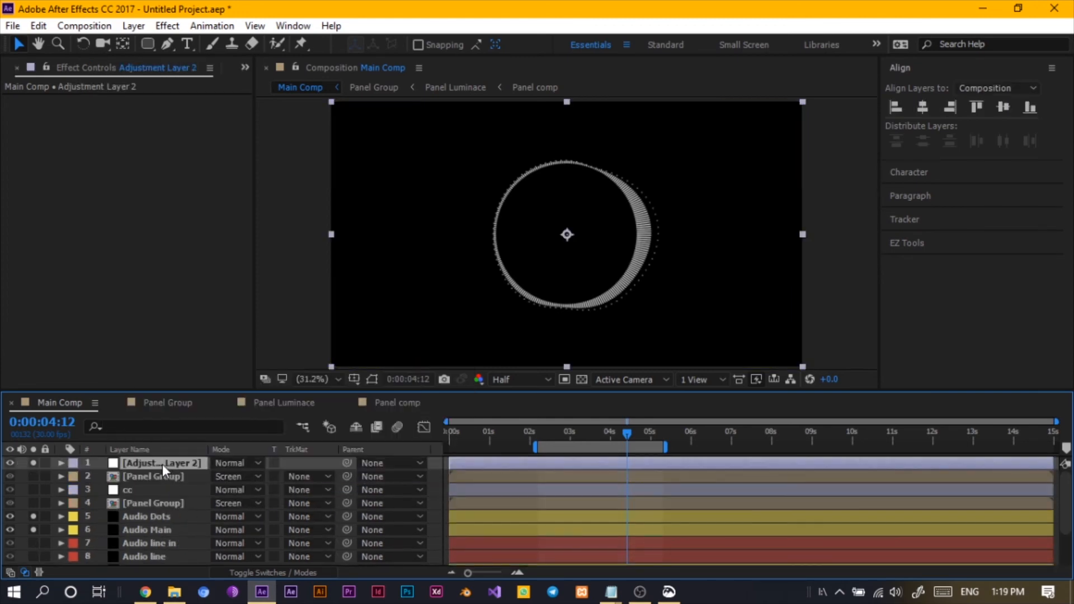
left_click_drag(162, 464, 161, 508)
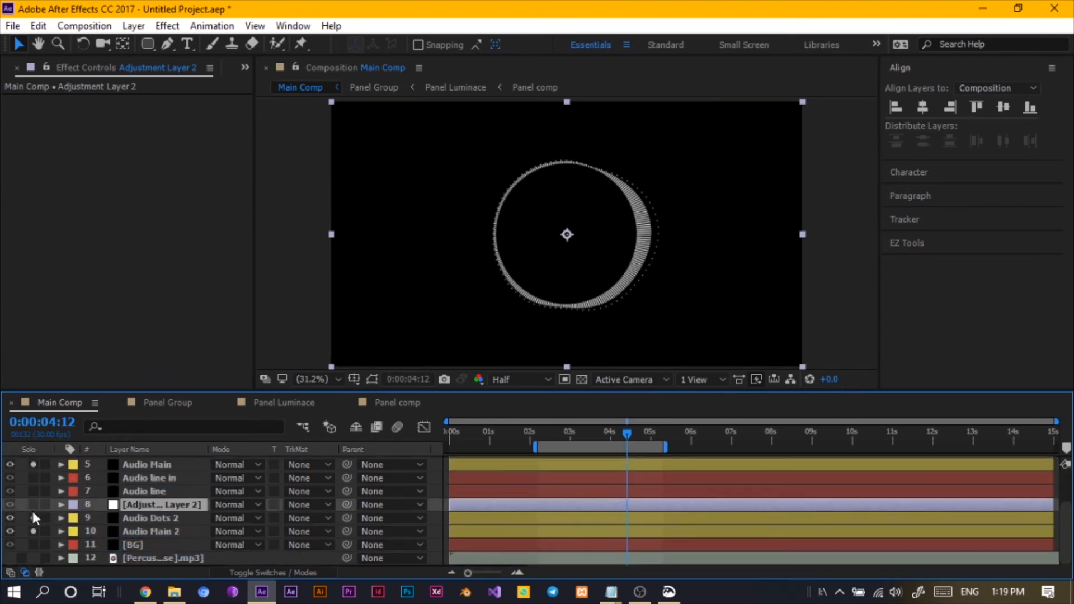
- Unsolo the Audio Main and Audio Dots layers
left_click(34, 466)
scroll(27, 466, "up", 2)
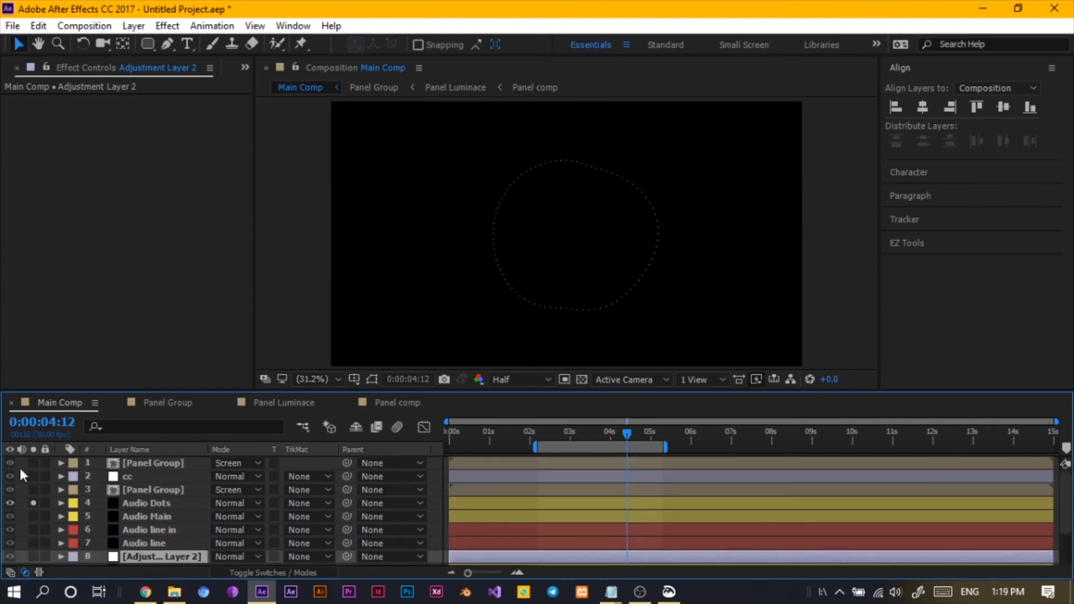
left_click(34, 502)
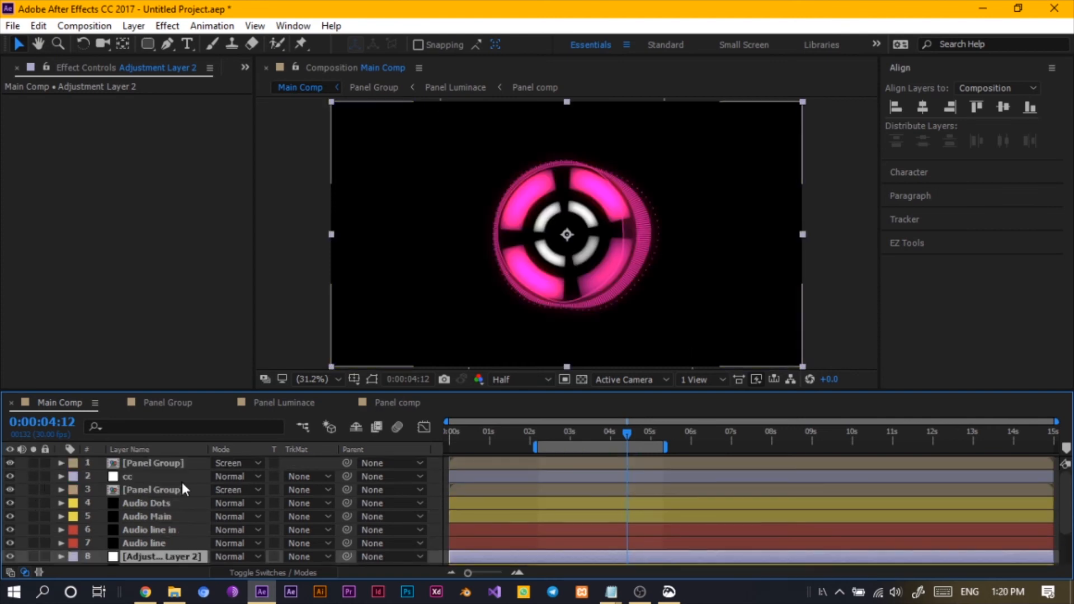
- Apply CC Radial Blur to Adjustment Layer 2 with Type Fading Zoom and Amount 81
scroll(180, 490, "down", 2)
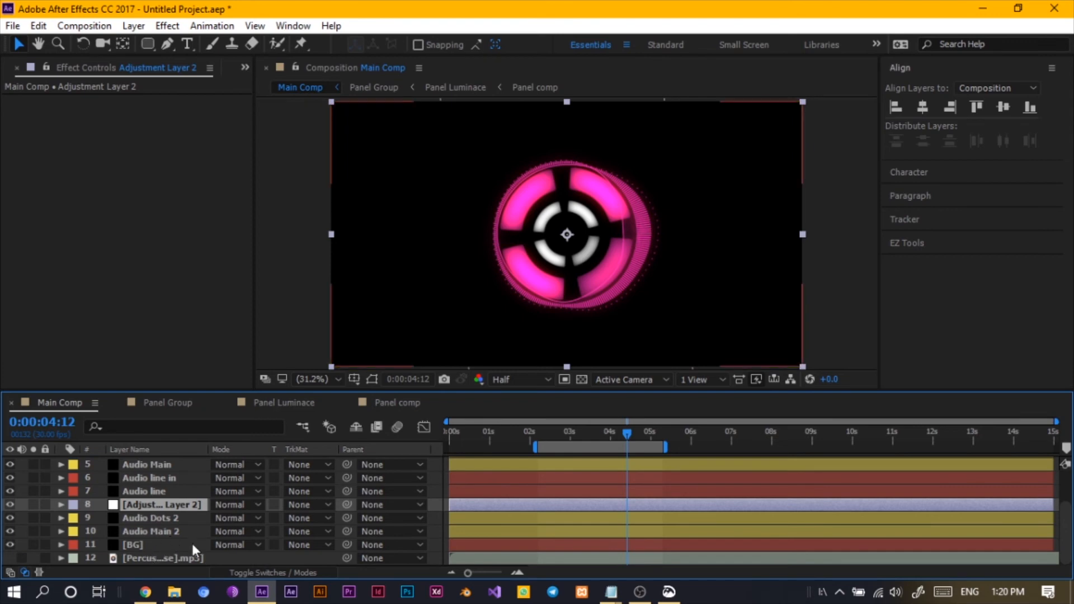
key("ctrl+space")
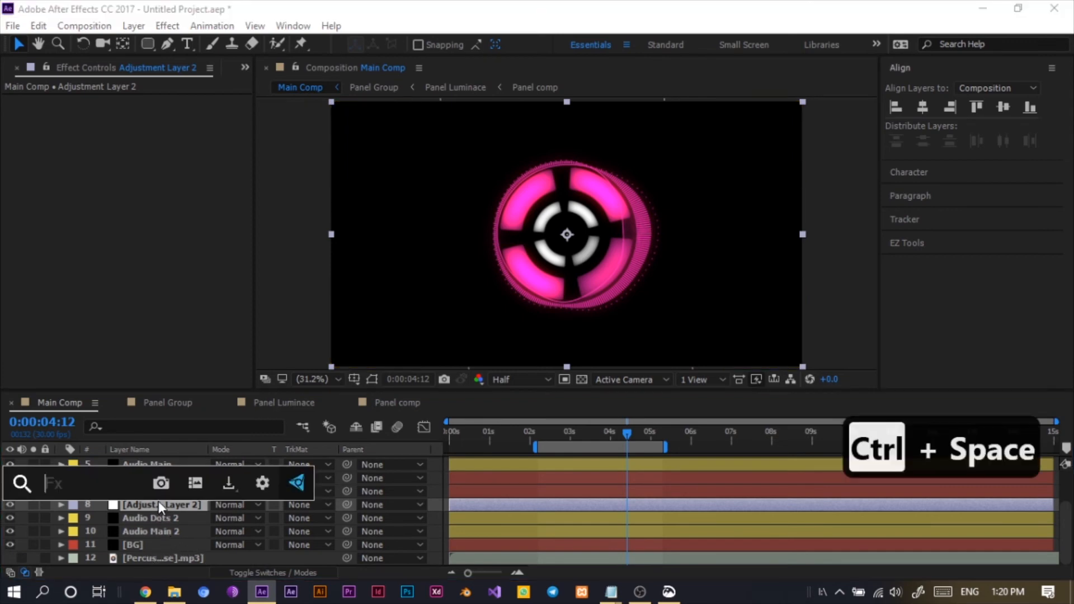
type("cc")
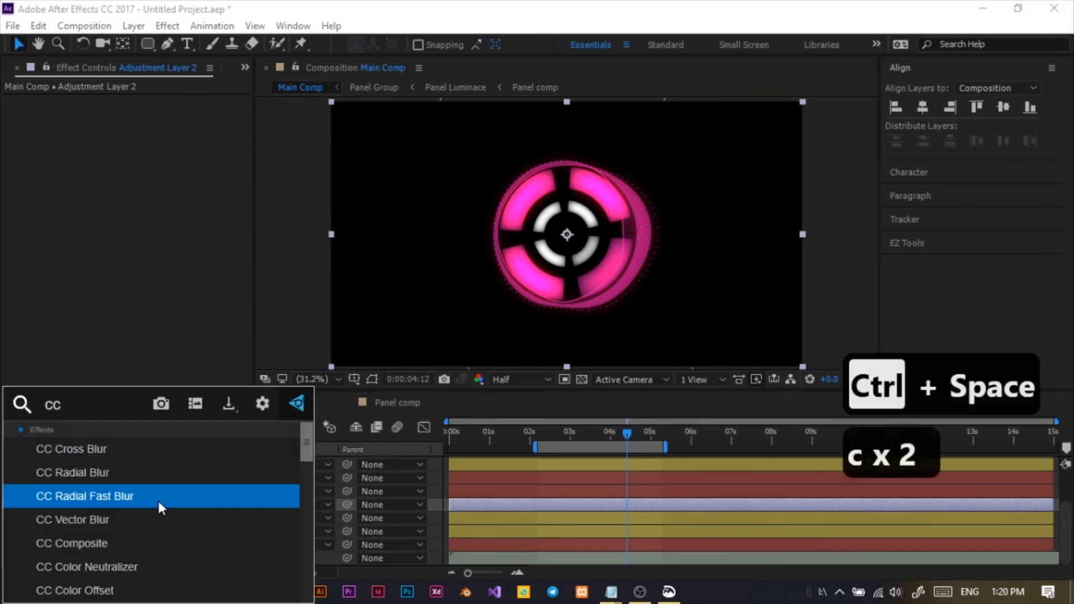
type(" rad")
left_click(98, 458)
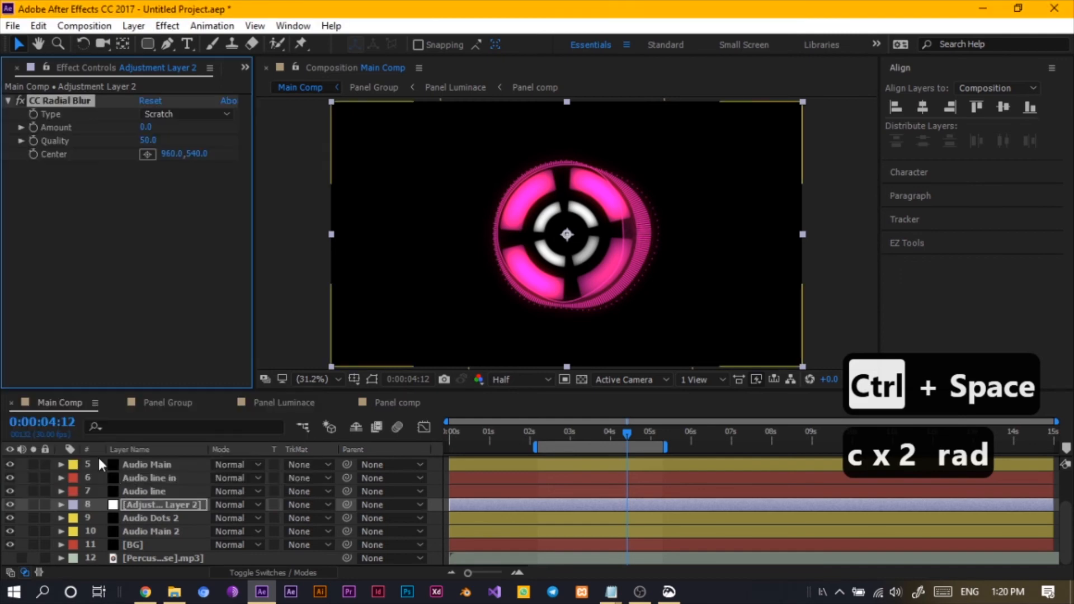
left_click(189, 115)
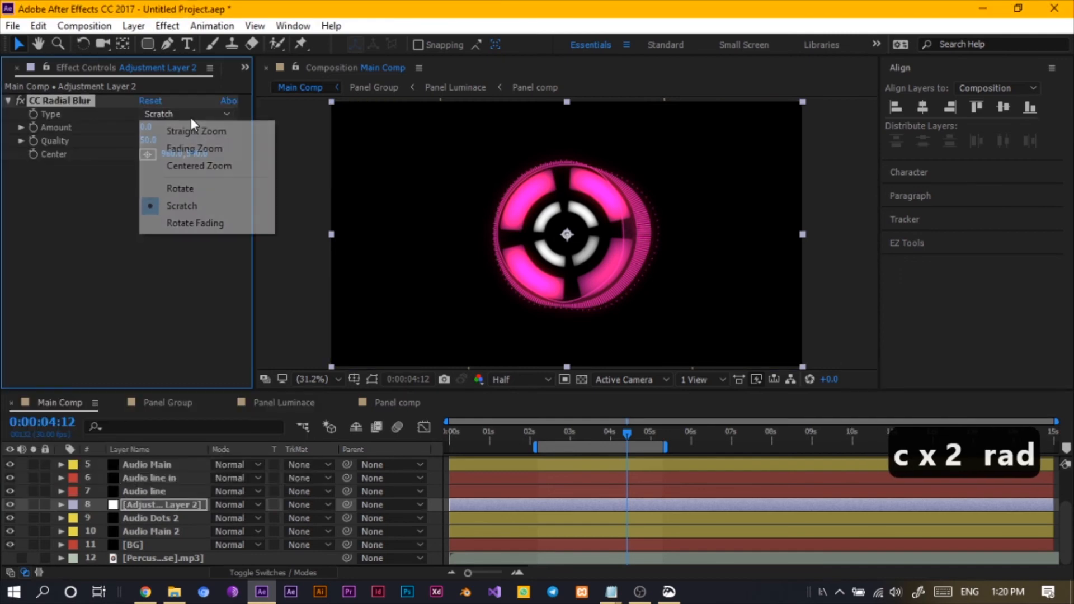
left_click(183, 150)
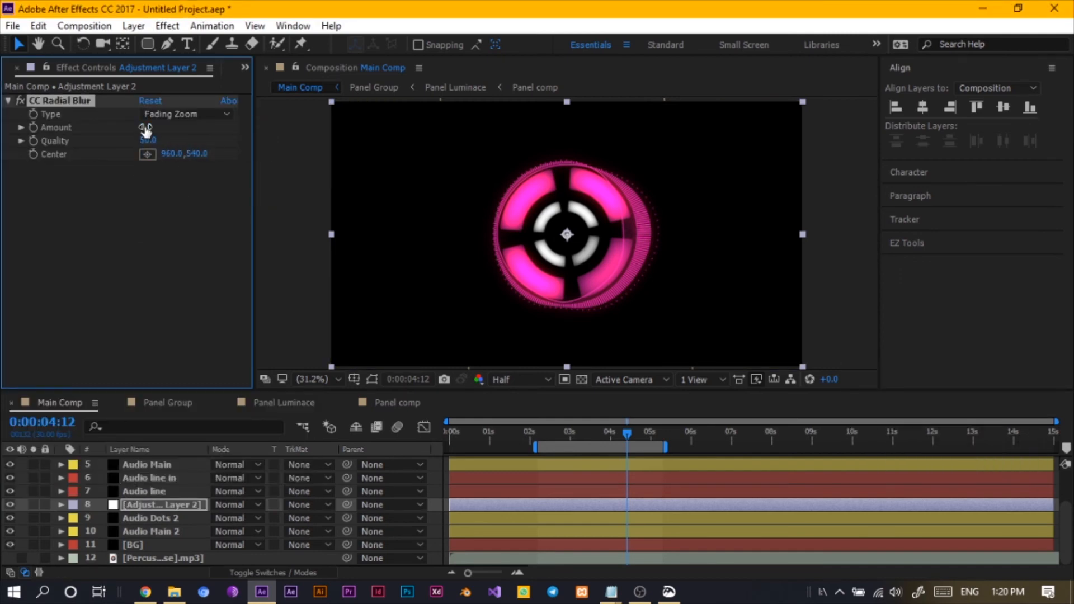
left_click_drag(185, 134, 245, 146)
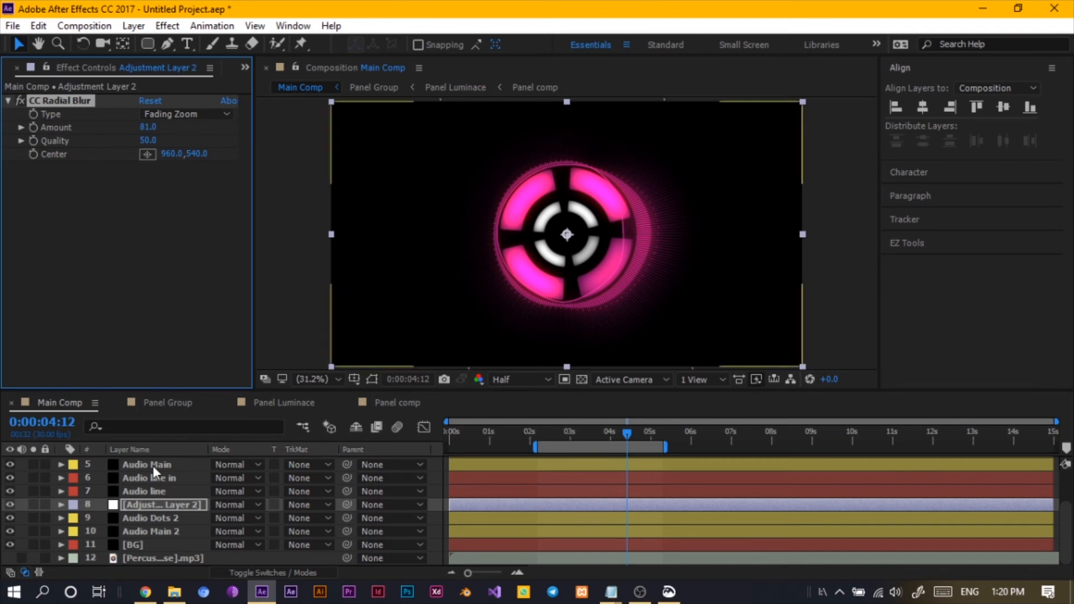
- Inspect the opacity property of Adjustment Layer 2
left_click(153, 506)
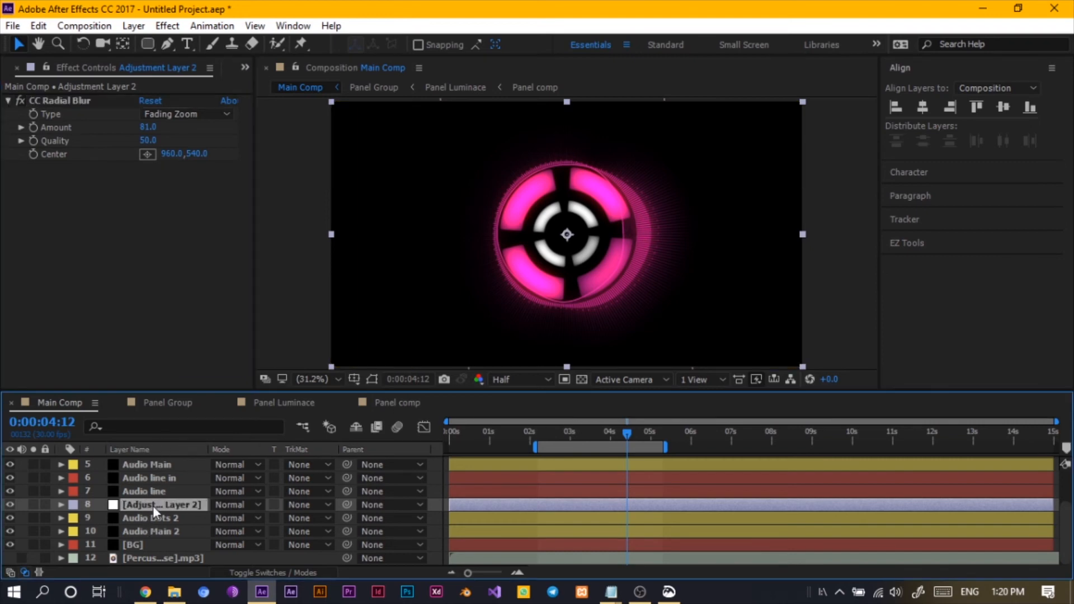
key("t")
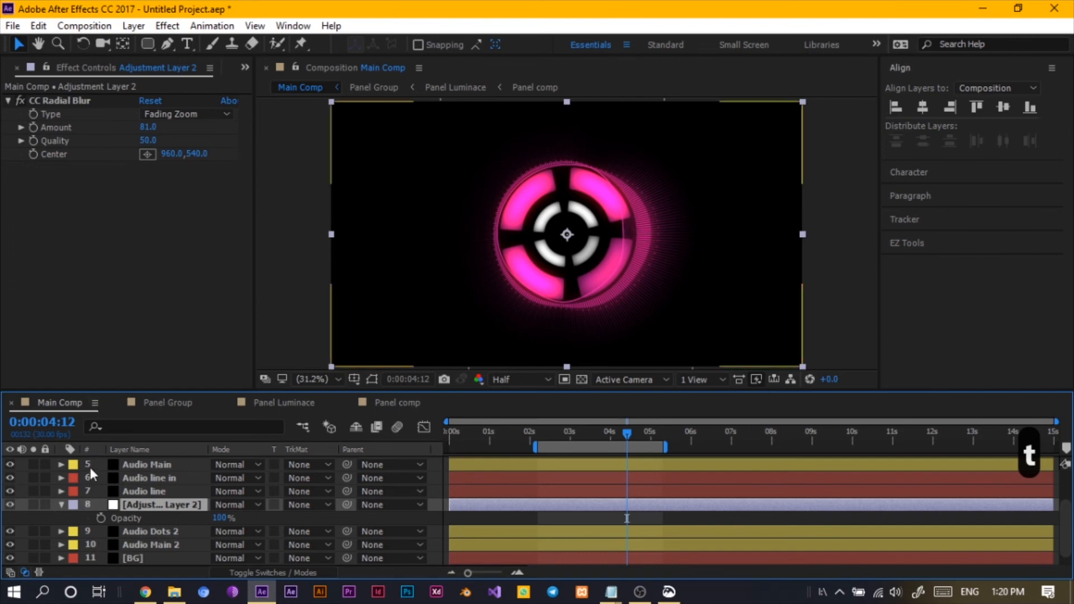
key("F2")
scroll(128, 490, "up", 3)
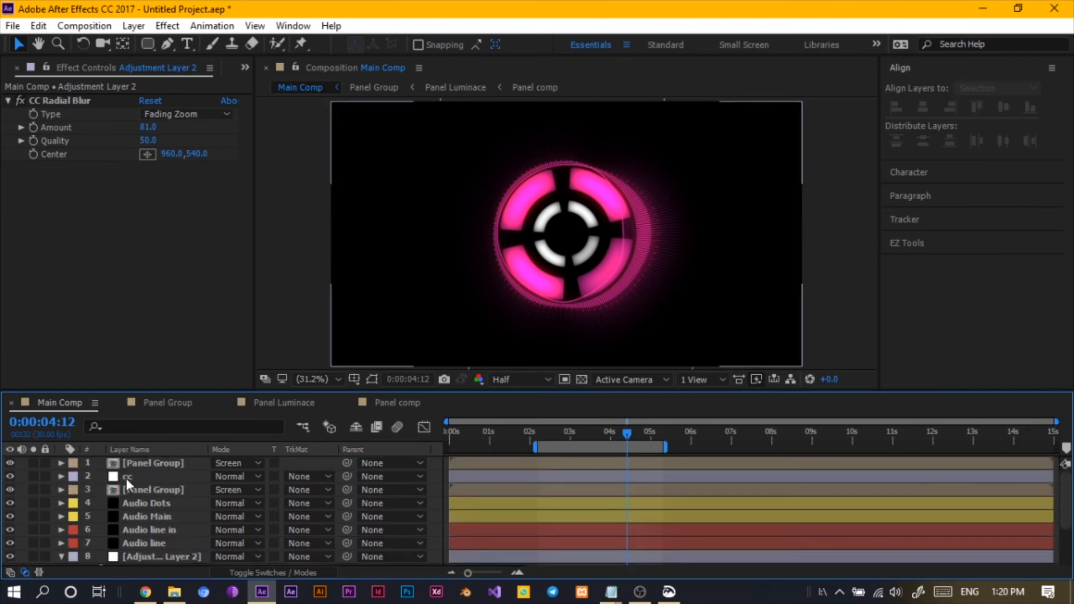
- Apply the Curves effect to the top Panel Group layer
left_click(140, 464)
key("ctrl+space")
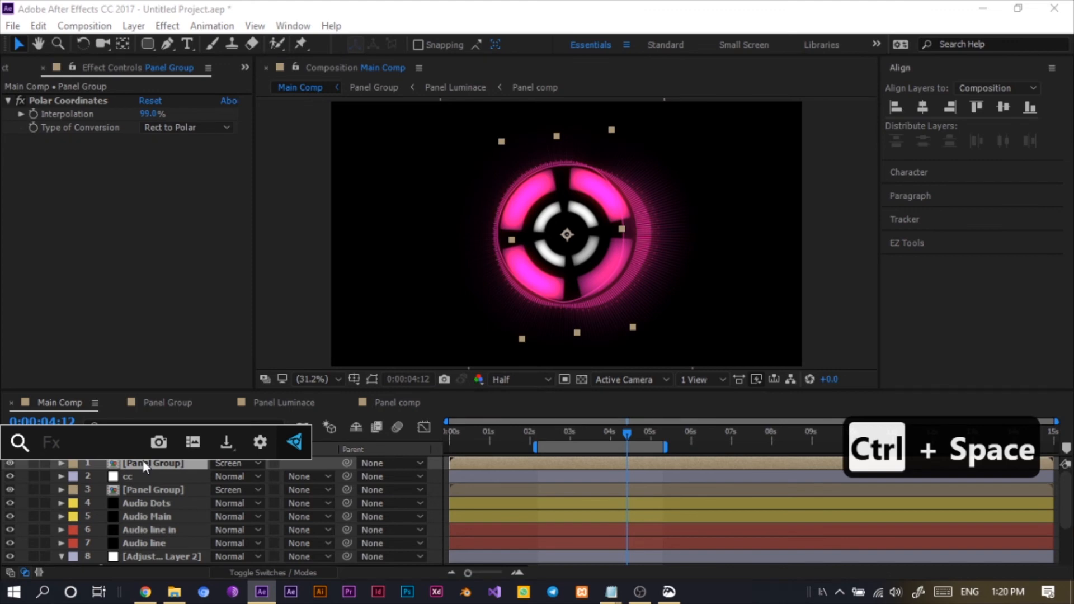
type("cu")
left_click(114, 456)
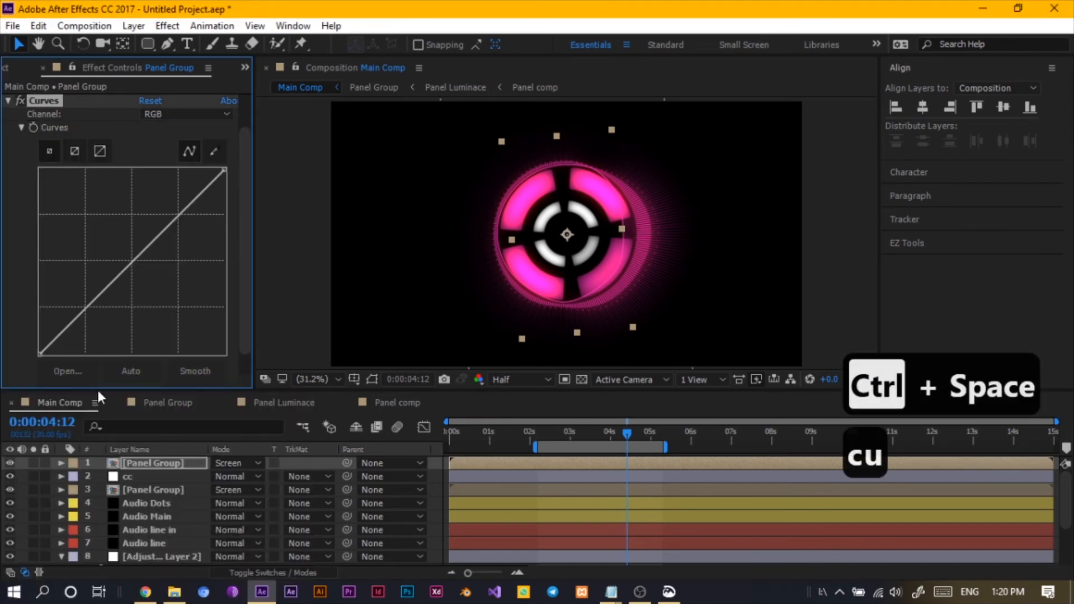
- Bend the Red channel curve upward to boost the reds
left_click(170, 113)
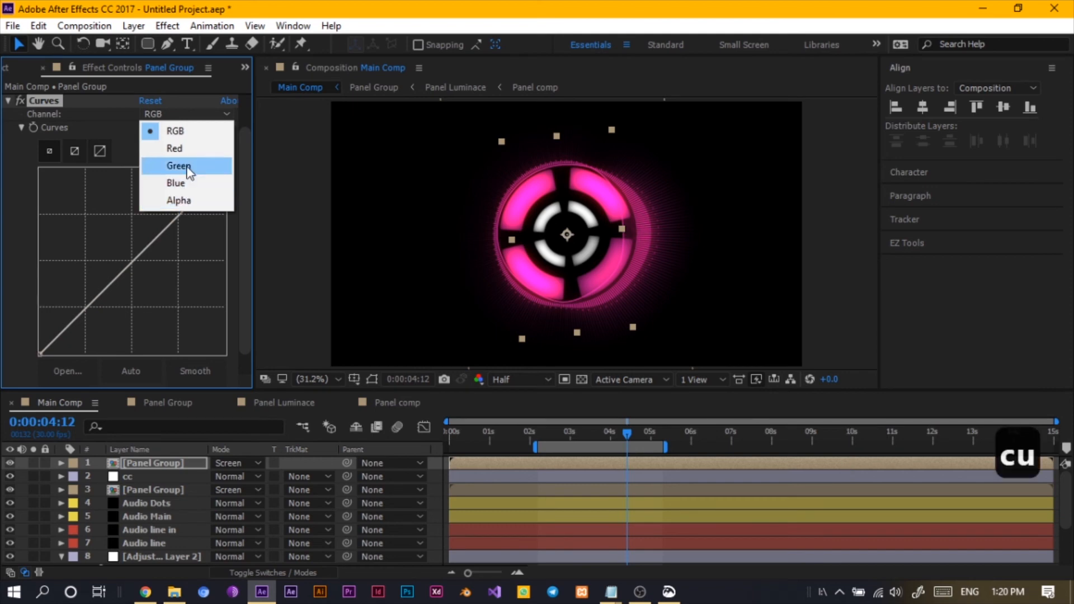
left_click(173, 148)
mouse_move(123, 261)
left_mouse_down()
mouse_move(39, 243)
mouse_move(76, 274)
mouse_move(142, 286)
mouse_move(138, 270)
left_mouse_up()
key("ctrl+z")
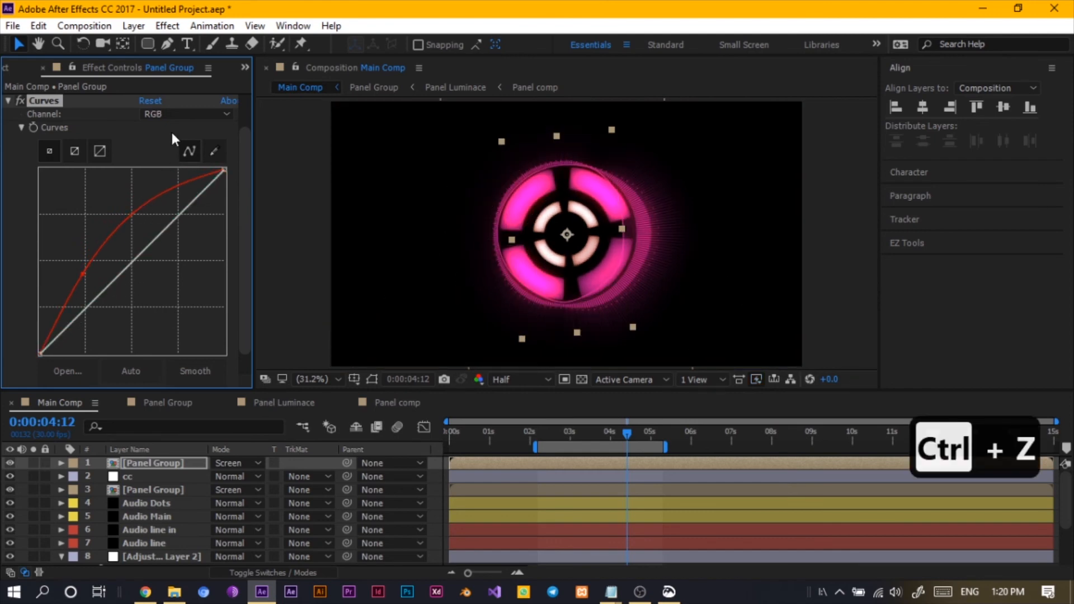
- Pull the Blue channel curve downward to reduce the blues
left_click(166, 116)
left_click(174, 183)
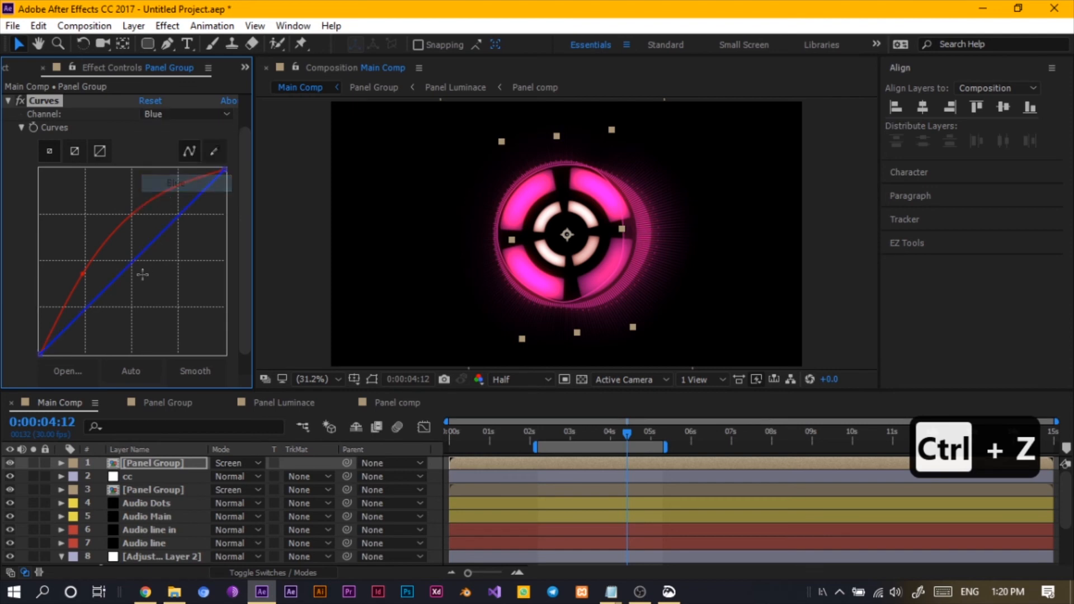
left_click_drag(133, 263, 150, 293)
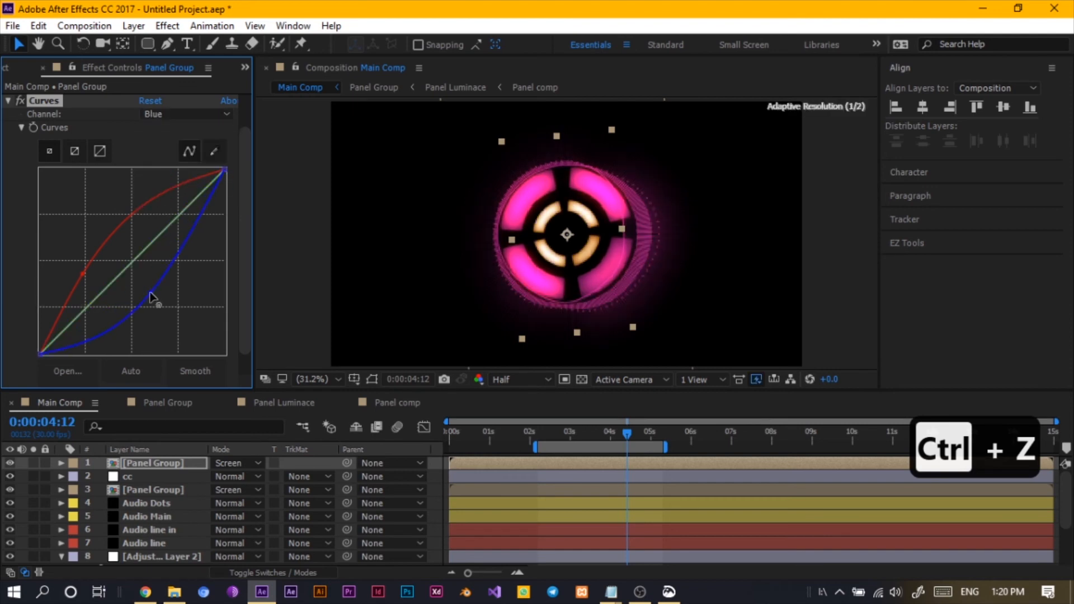
- Pull the Green channel curve downward and raise the Red curve's point further
left_click(172, 116)
left_click(163, 165)
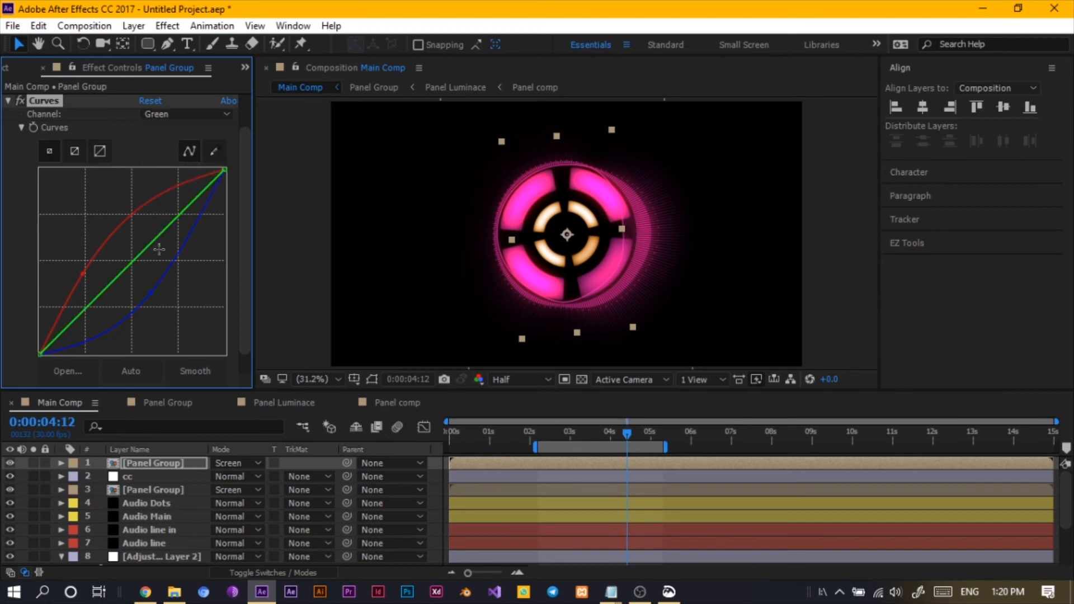
left_click_drag(136, 263, 146, 291)
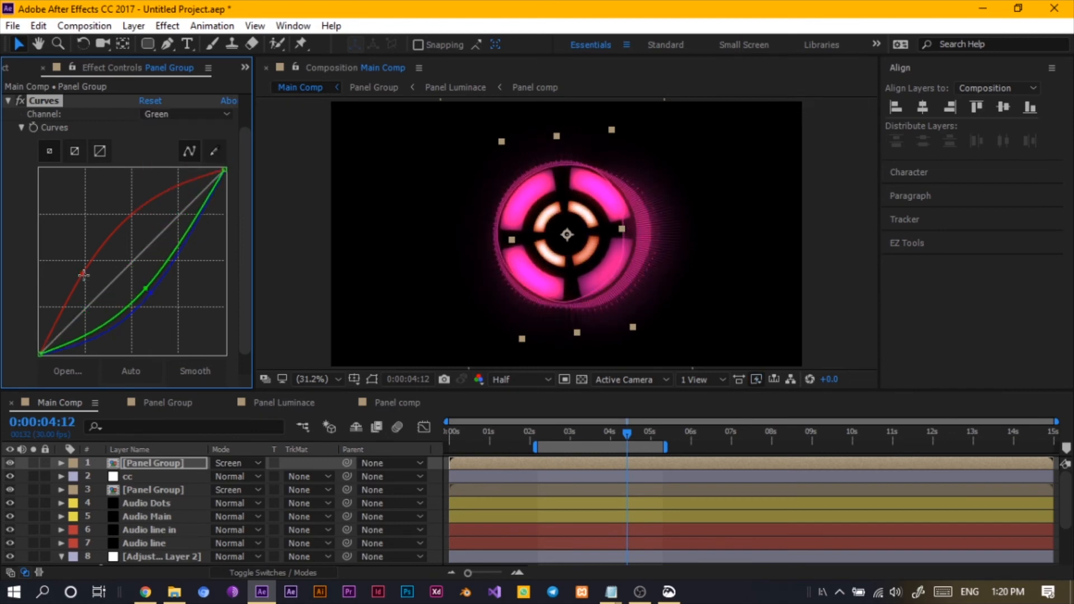
left_click_drag(83, 275, 109, 239)
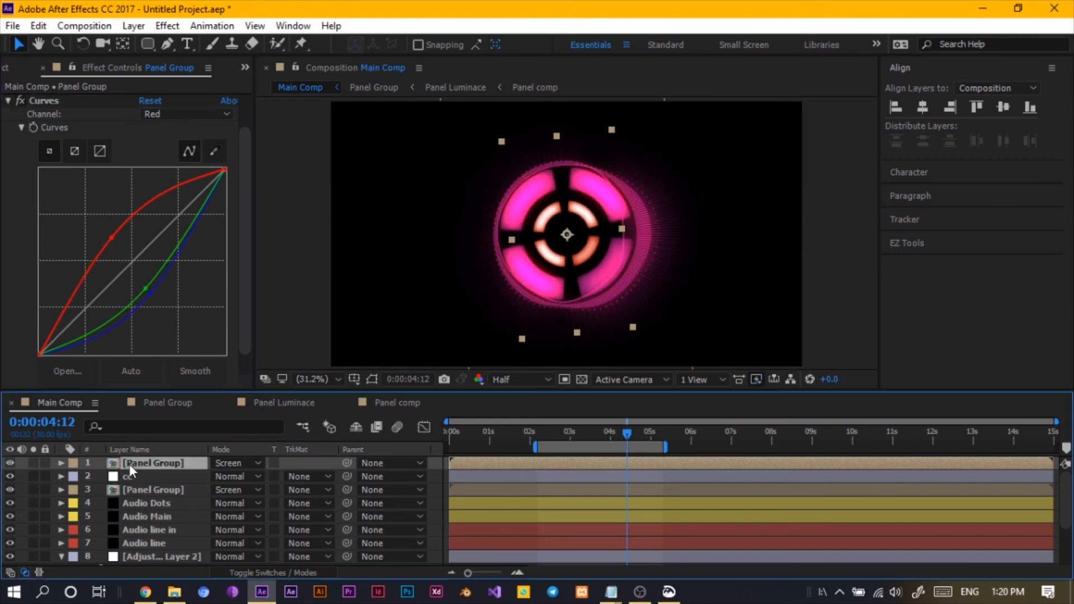
- Apply the Tint effect to the top Panel Group layer
key("ctrl+space")
type("tint")
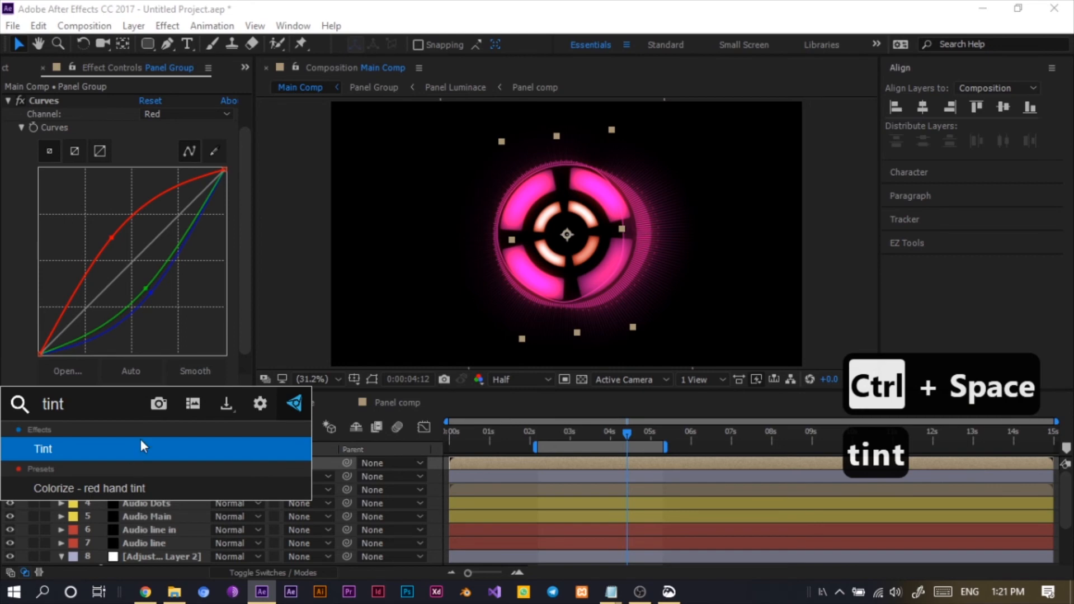
left_click(140, 442)
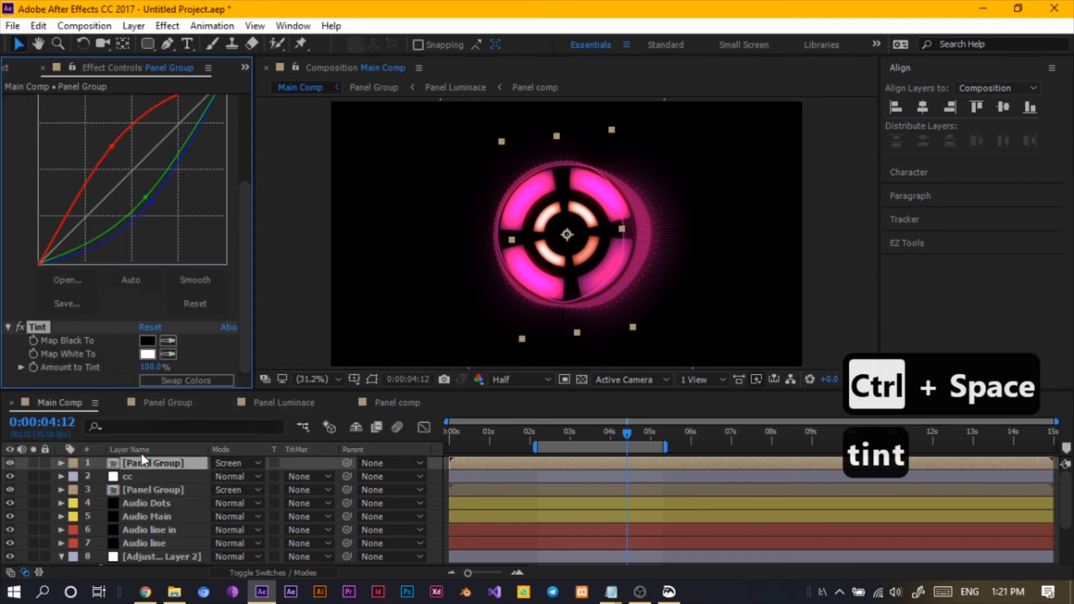
- Set the Tint's Map White To colour to pure red FF0000
left_click(150, 356)
left_click_drag(178, 96, 233, 28)
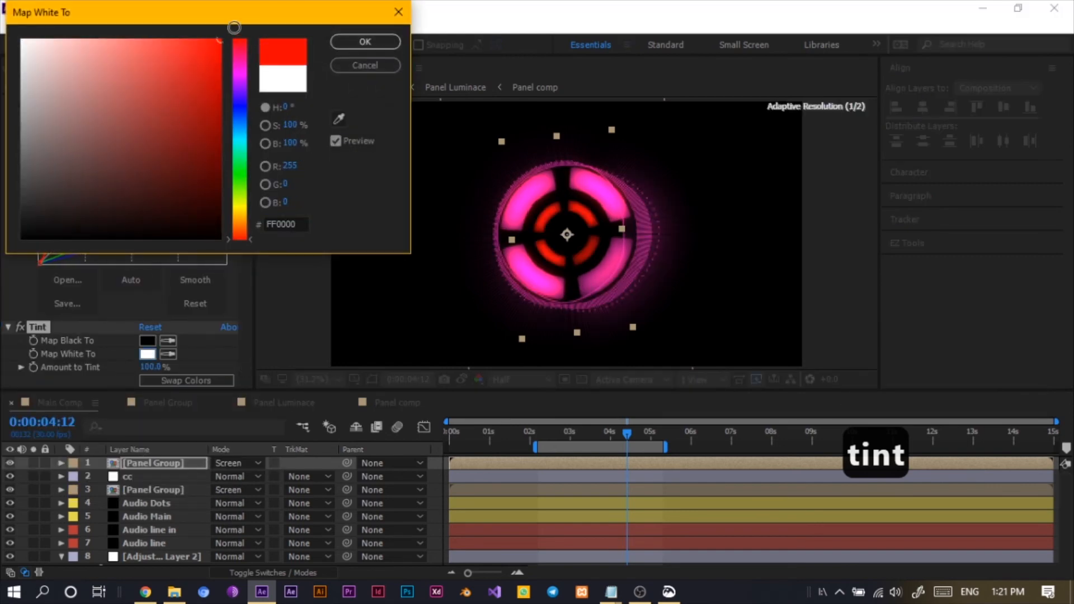
left_click(364, 41)
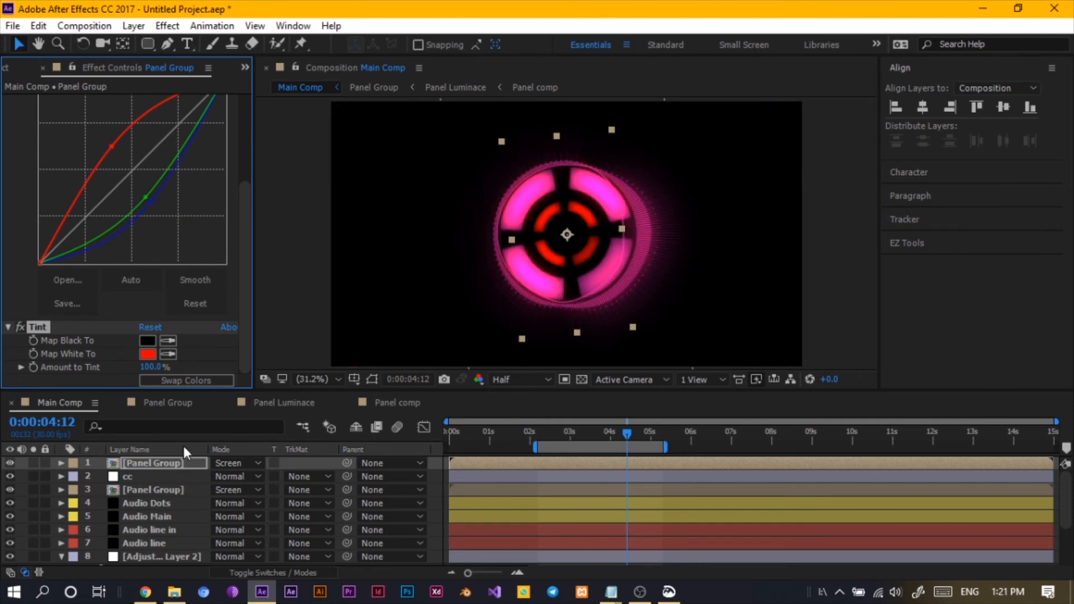
- Apply the Glow effect to the top Panel Group layer
left_click(174, 469)
key("ctrl+space")
type("gli")
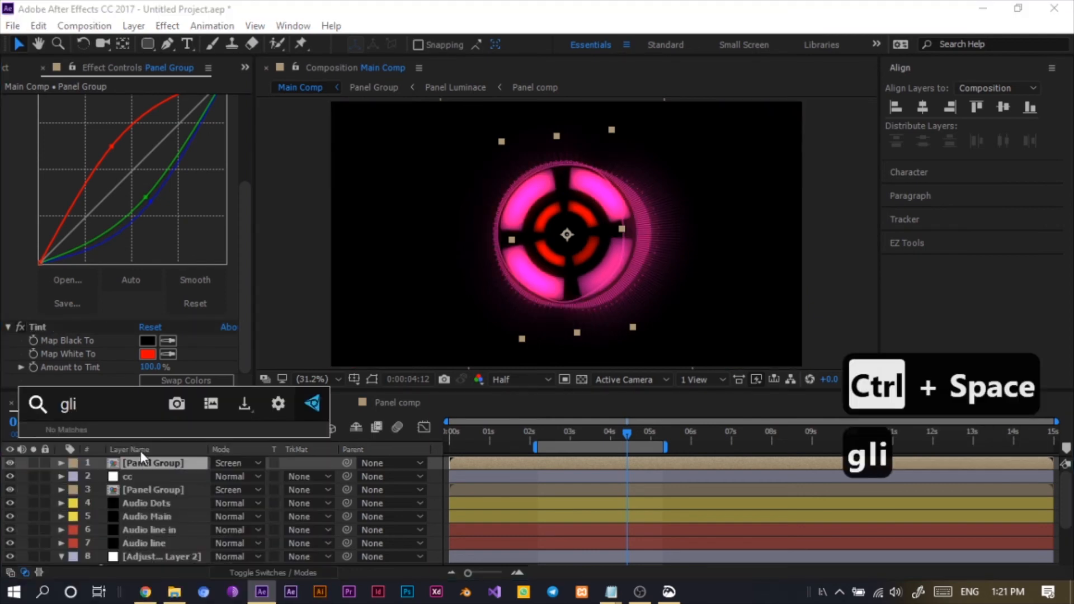
key("BackSpace")
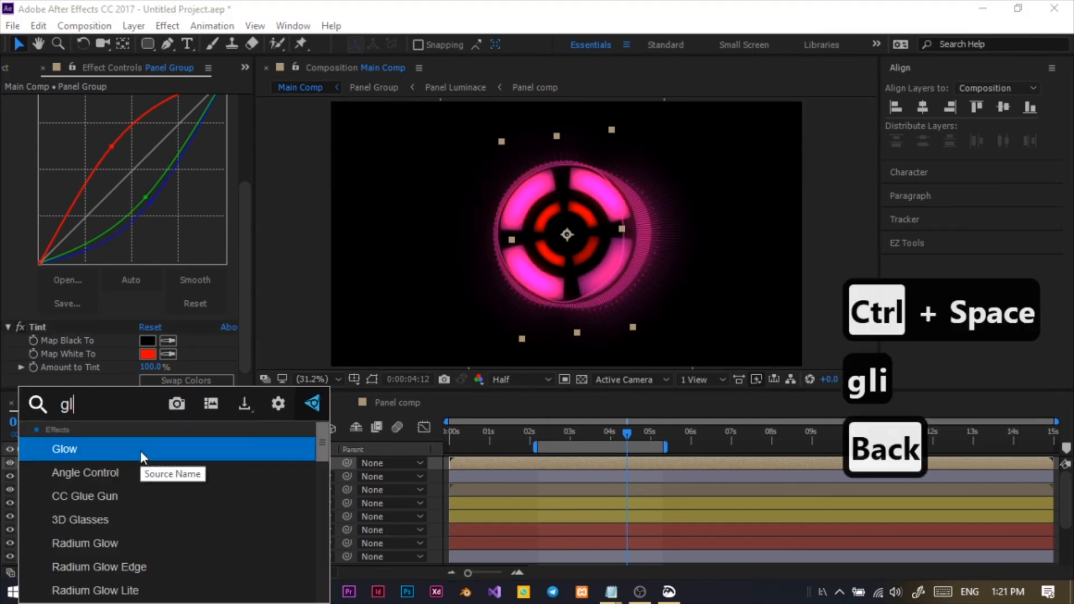
left_click(138, 449)
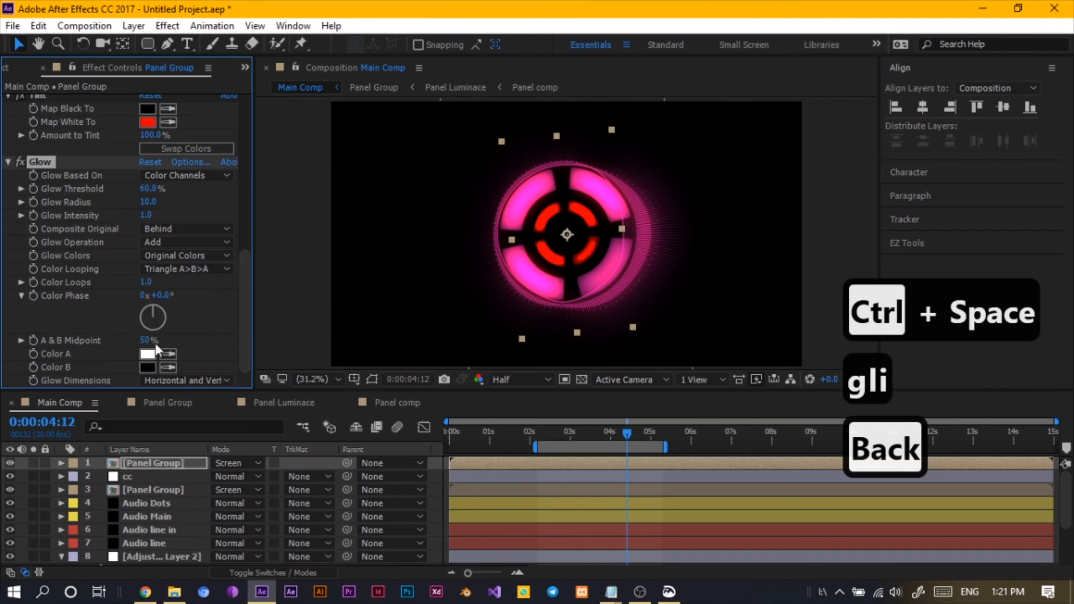
- Set the Glow Radius to 73 and collapse the layer's effects
left_click_drag(148, 206, 198, 208)
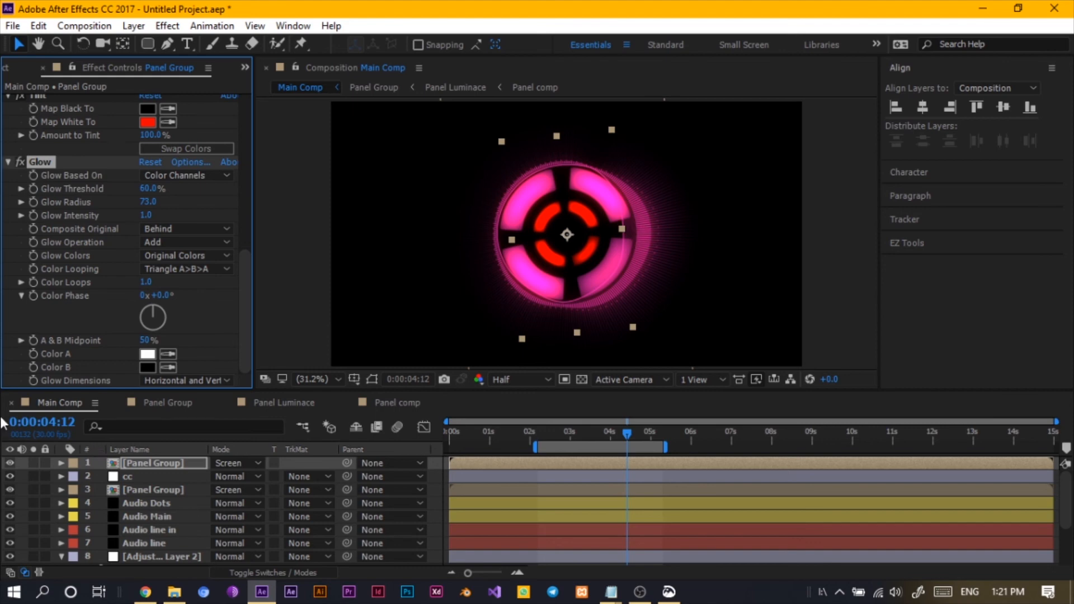
left_click(8, 160)
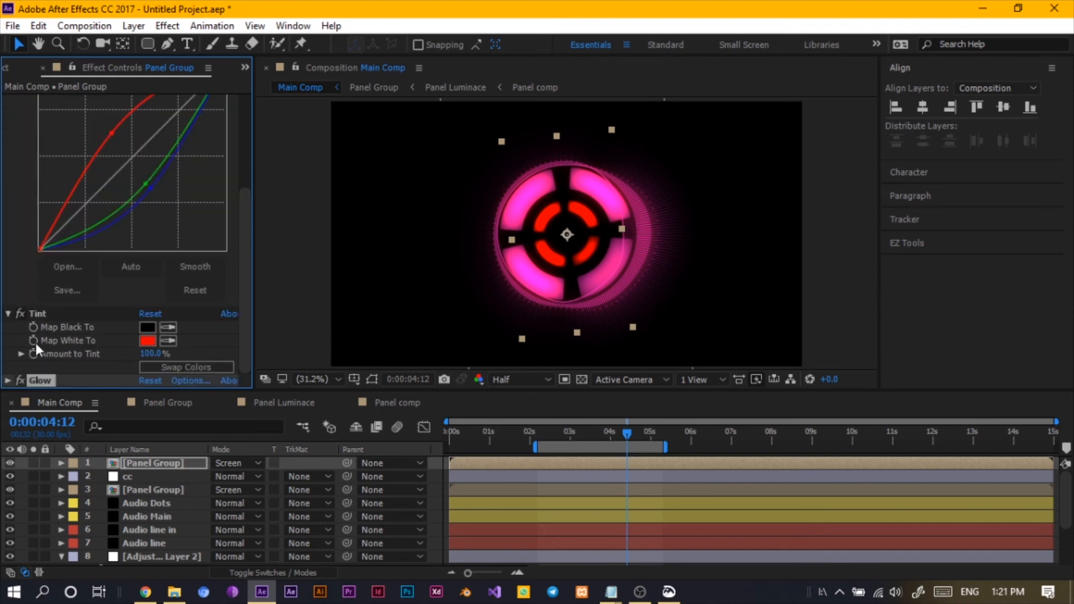
left_click(7, 314)
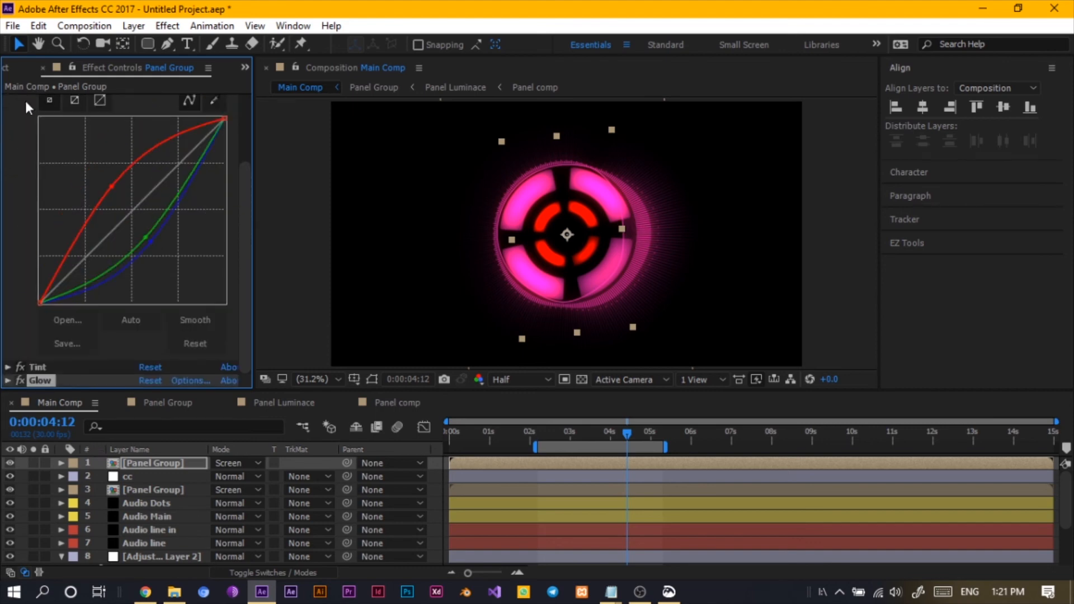
scroll(37, 160, "up", 3)
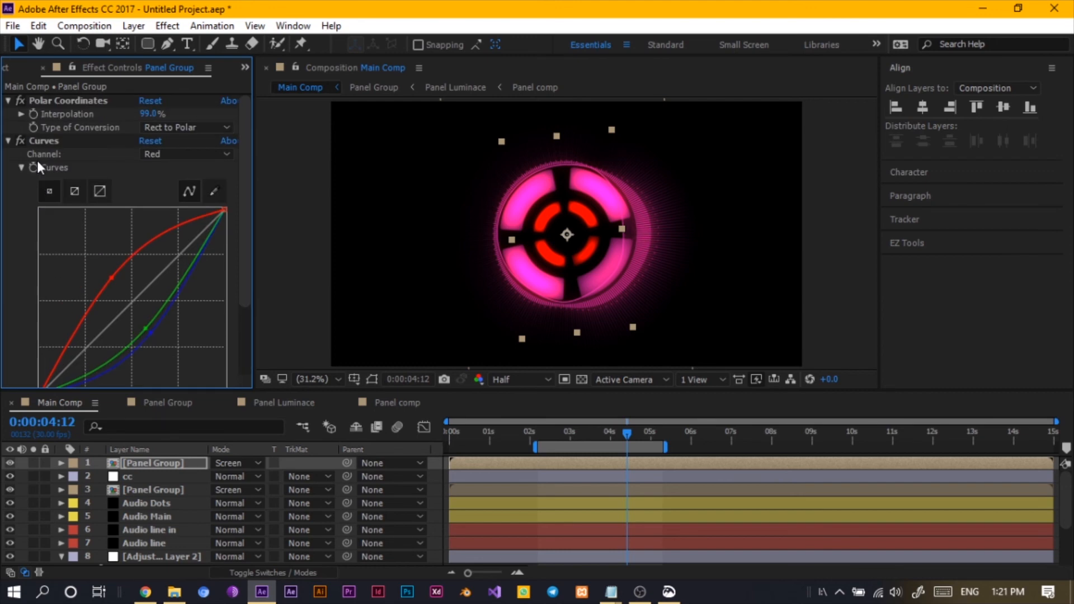
left_click(8, 140)
left_click(7, 102)
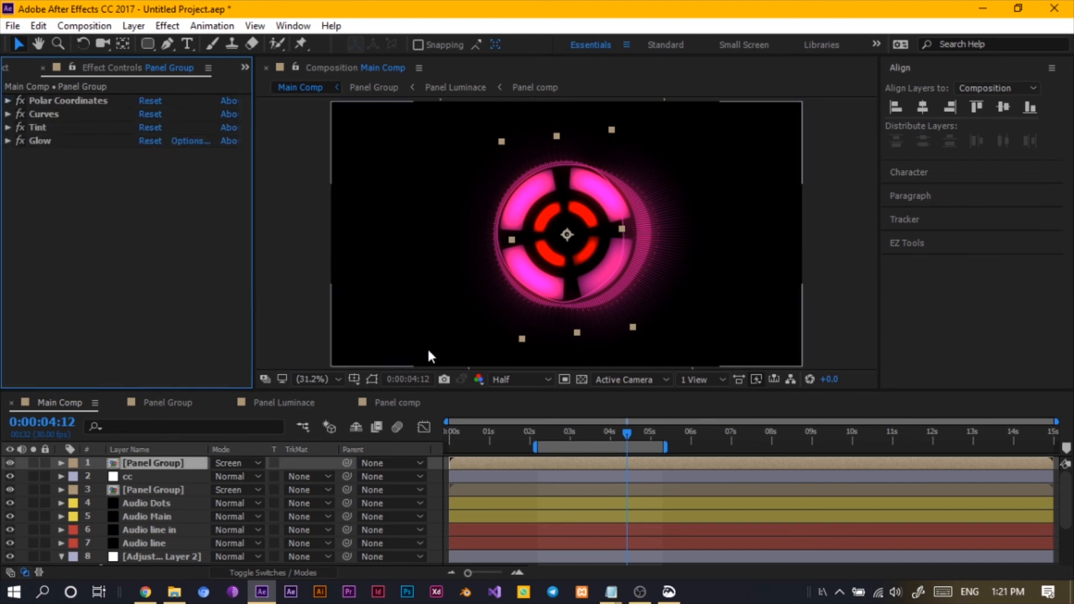
- Change the top Panel Group's rotation expression to time*-60 so it spins the opposite way
left_click(98, 464)
left_click(149, 463)
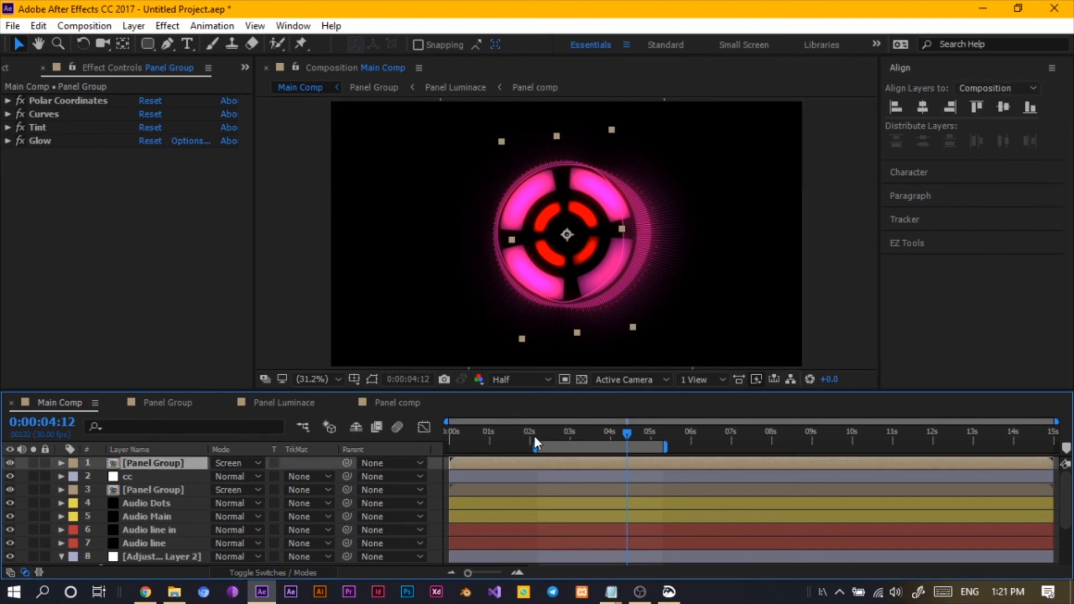
left_click_drag(536, 436, 627, 439)
key("r")
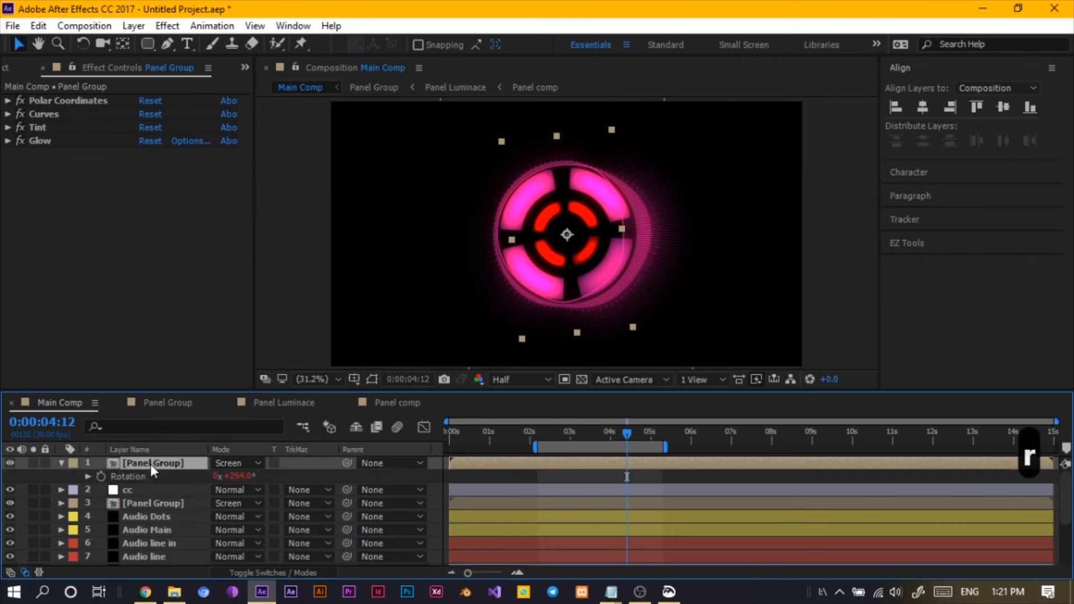
left_click(88, 476)
left_click(484, 489)
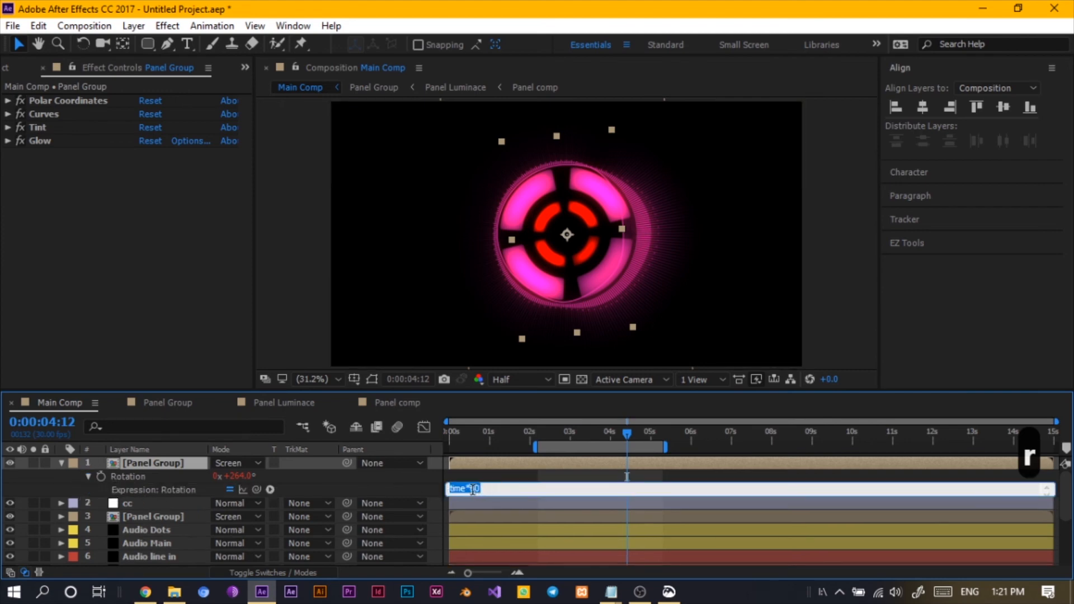
left_click(470, 489)
type("*")
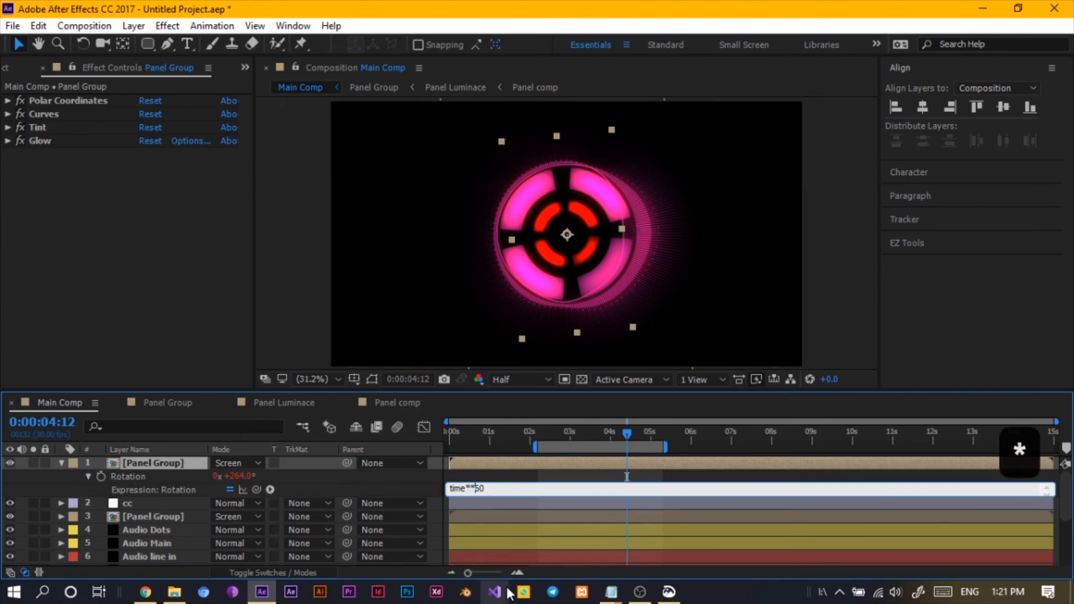
key("BackSpace")
type("-")
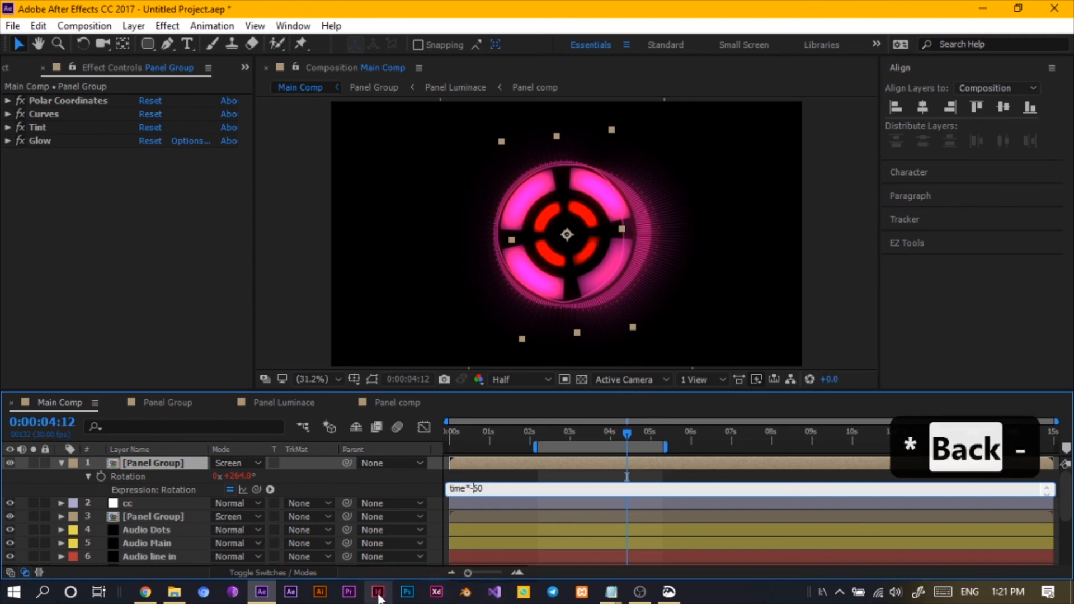
left_click(378, 479)
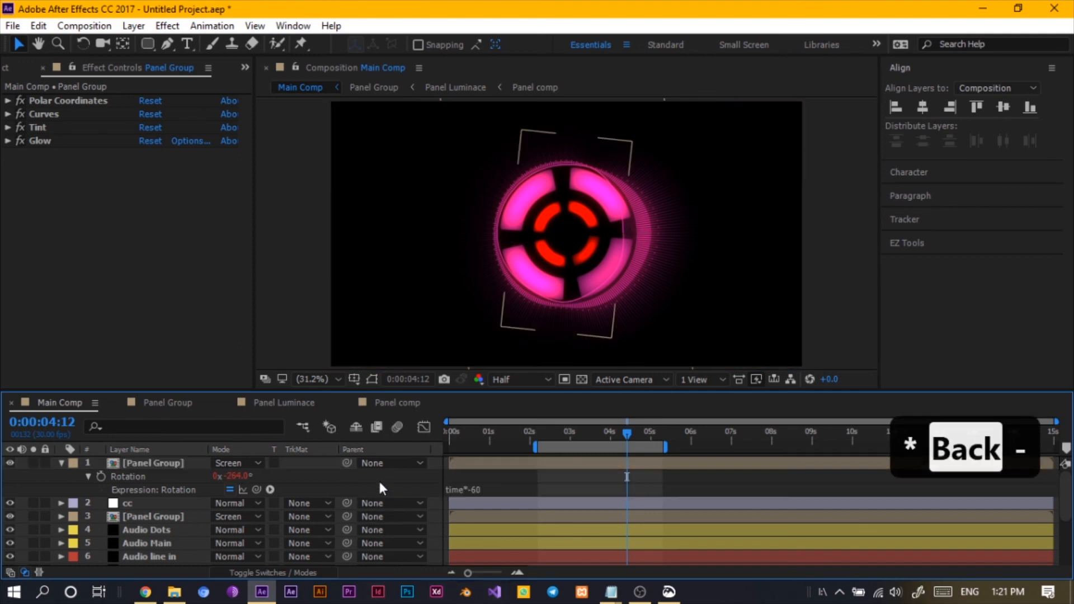
left_click(59, 463)
left_click_drag(537, 434, 624, 468)
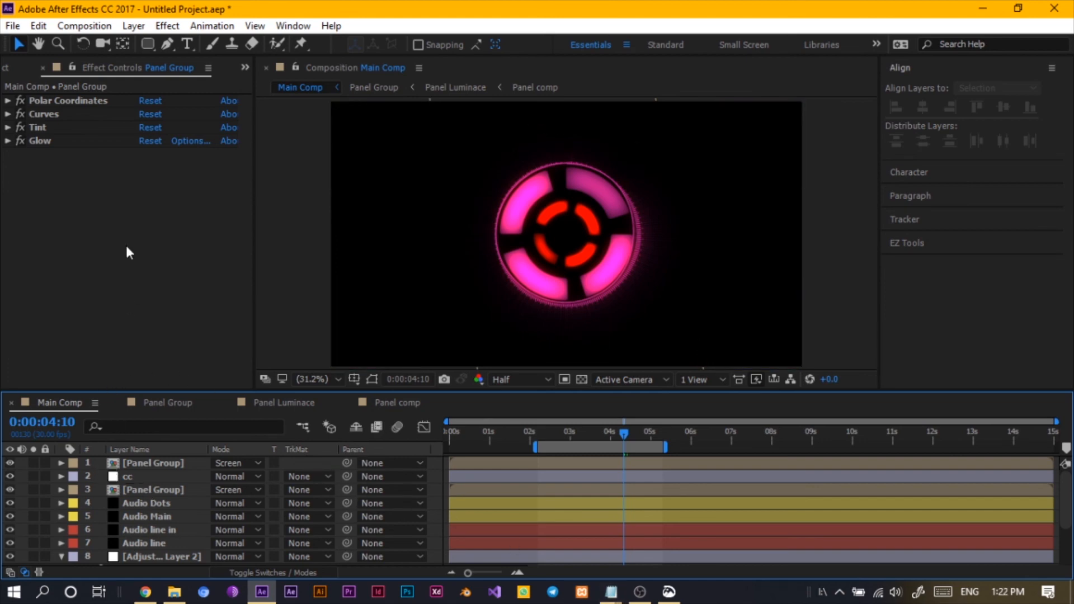
- Create a text layer reading 0 in the upper-left area of the composition
left_click(187, 45)
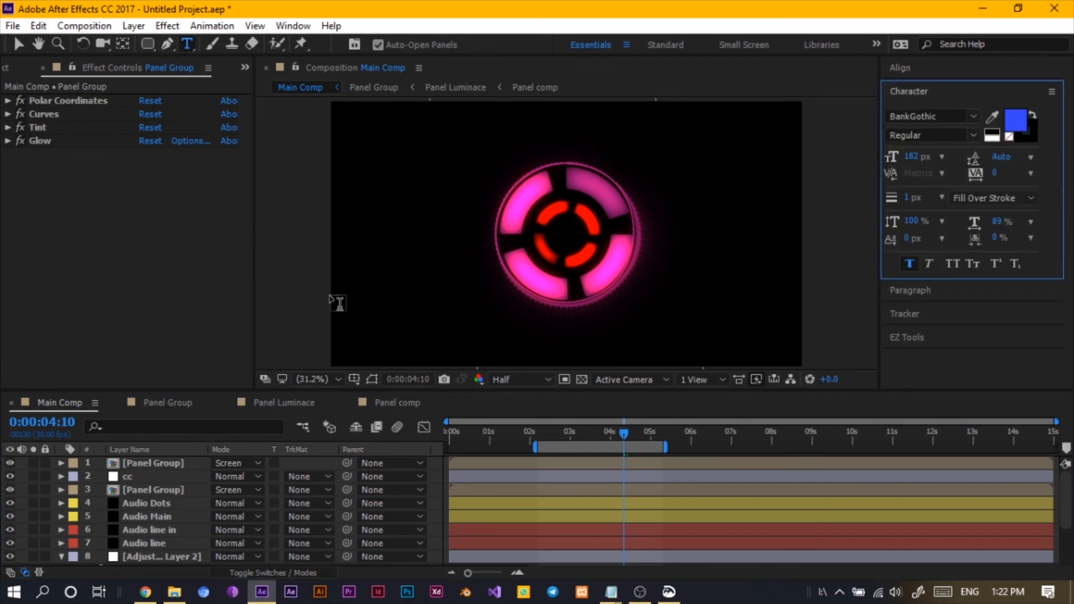
left_click(66, 404)
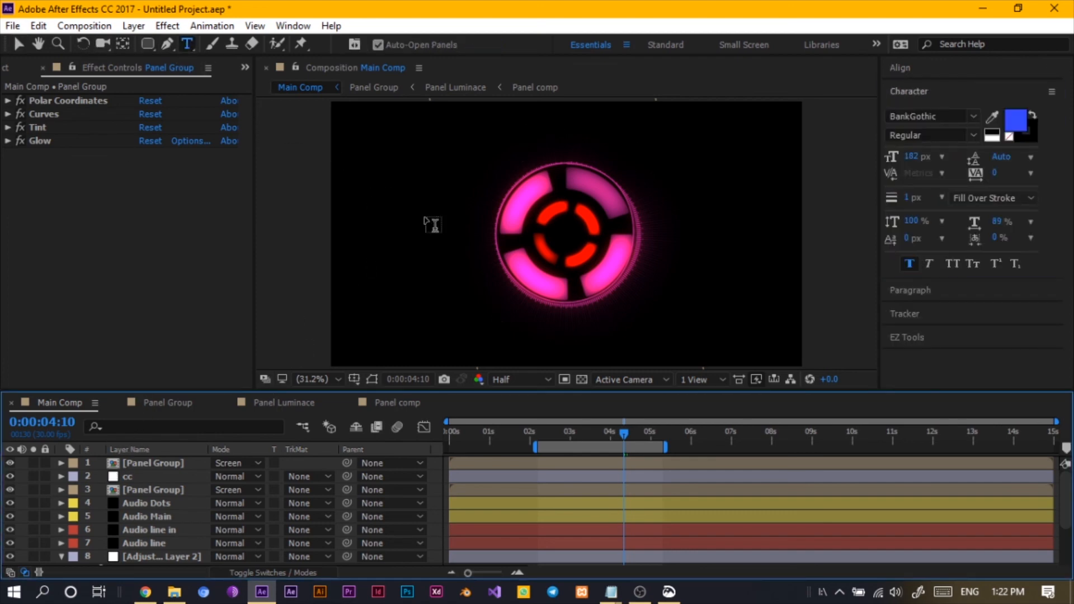
left_click(385, 172)
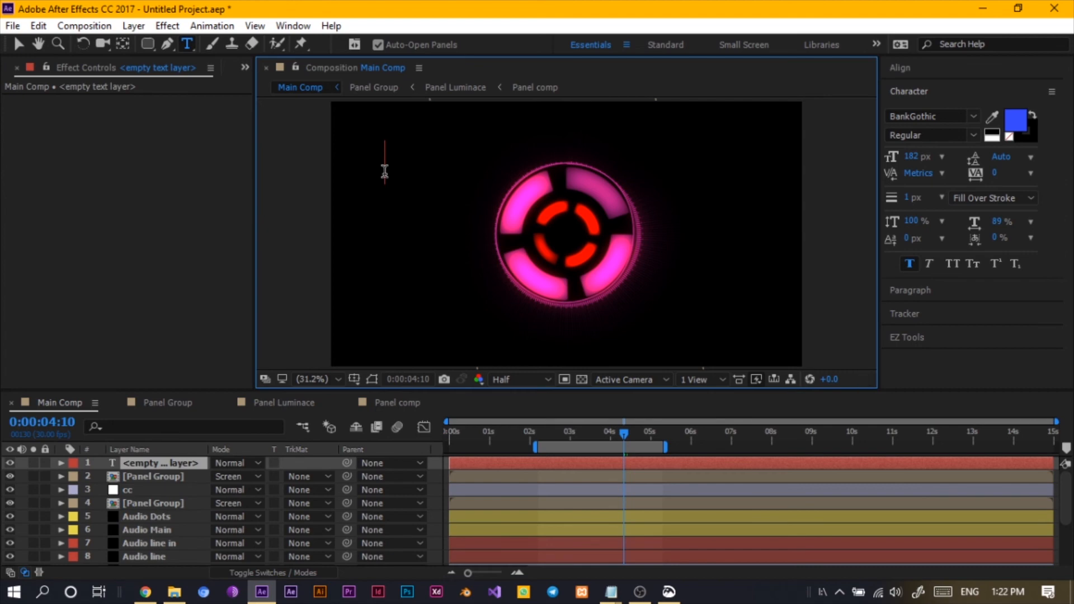
type("0")
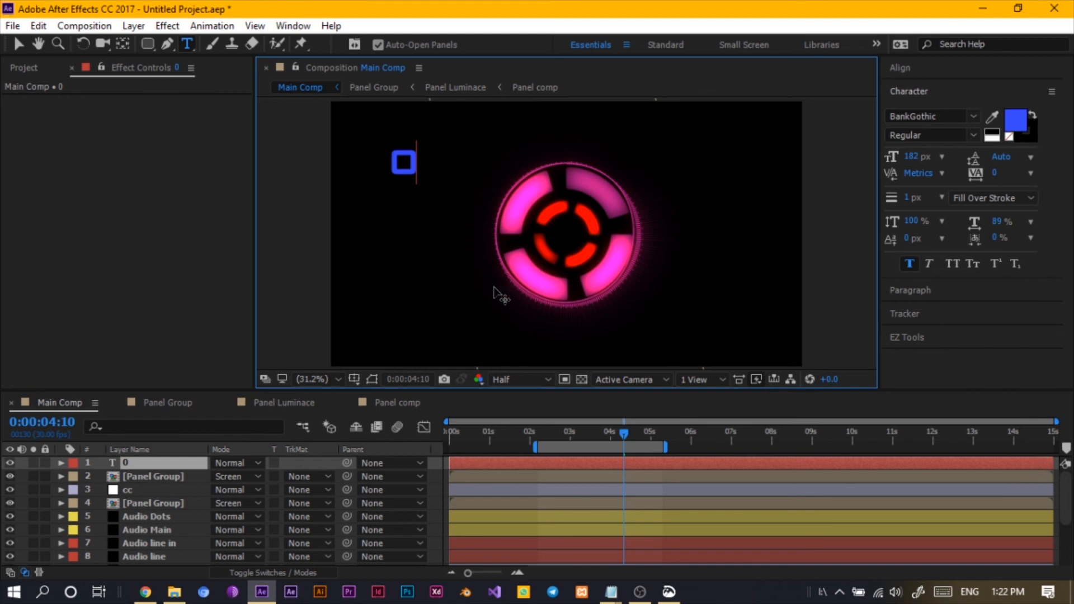
- Finish the text entry and center the text layer horizontally and vertically in the composition
key("ctrl+Return")
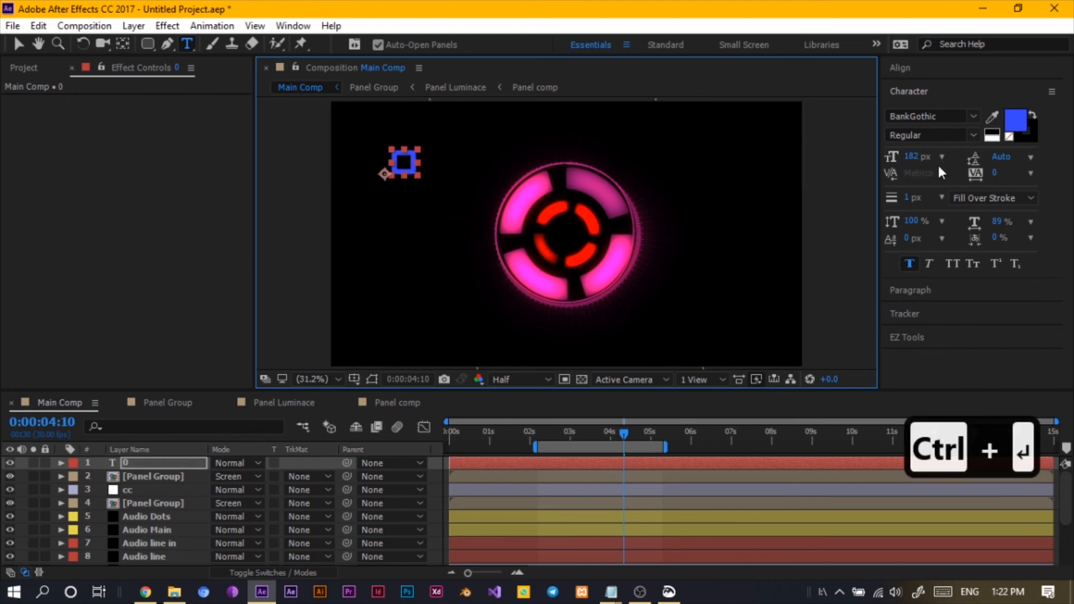
left_click(940, 70)
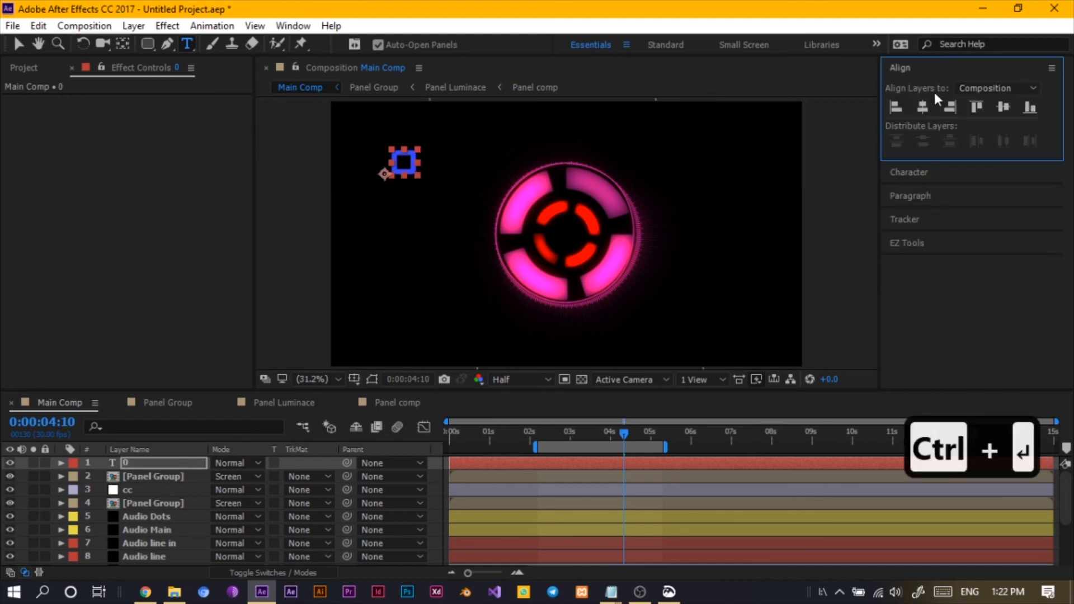
left_click(922, 107)
left_click(1003, 107)
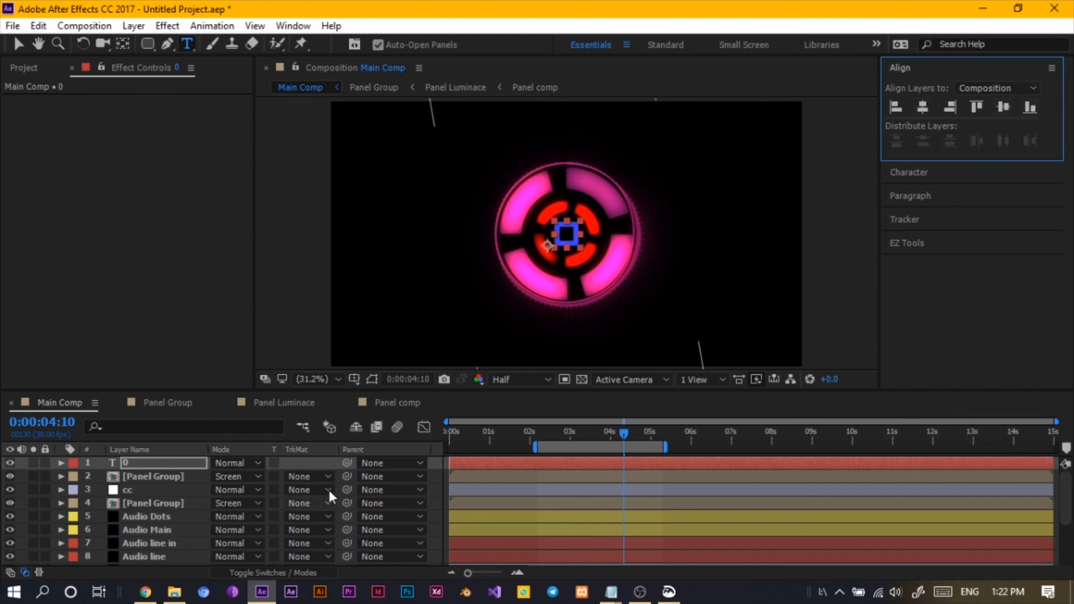
- Copy the whole clock script from the Clock Script.txt file in Notepad
left_click(614, 594)
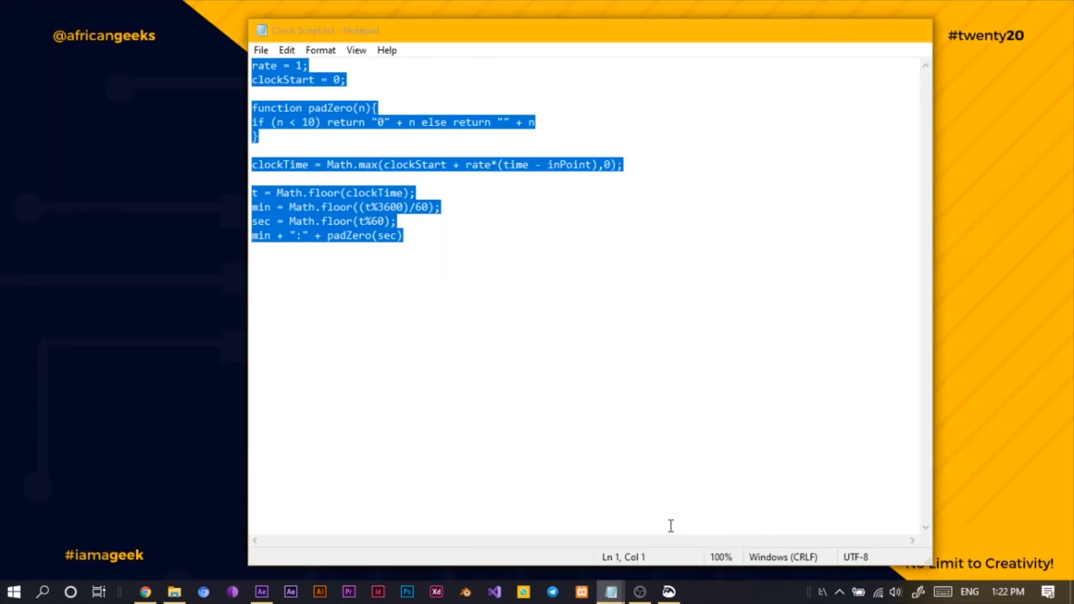
left_click(671, 523)
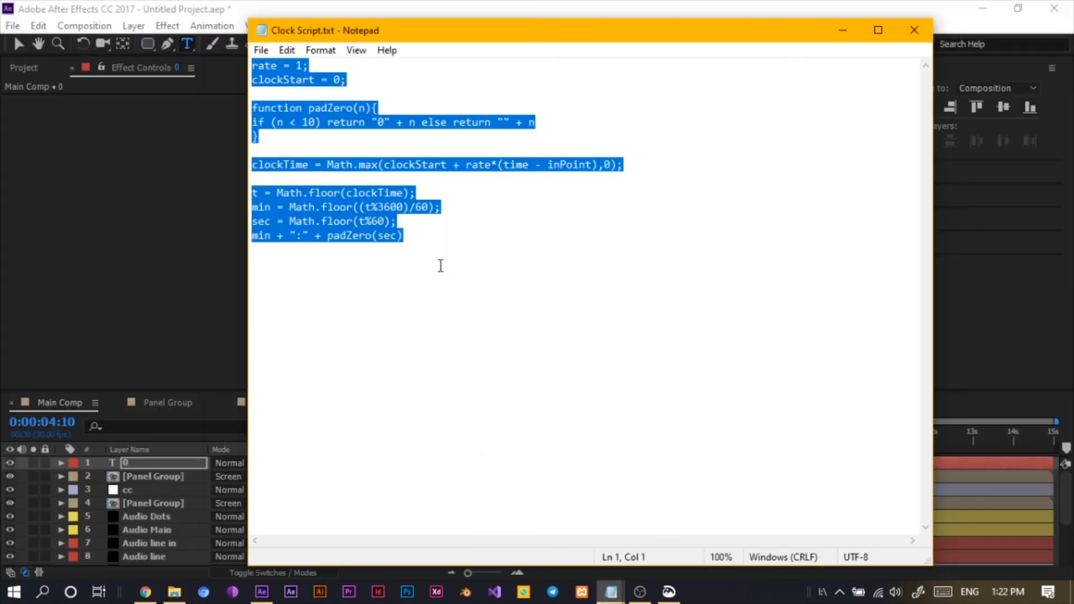
key("ctrl+c")
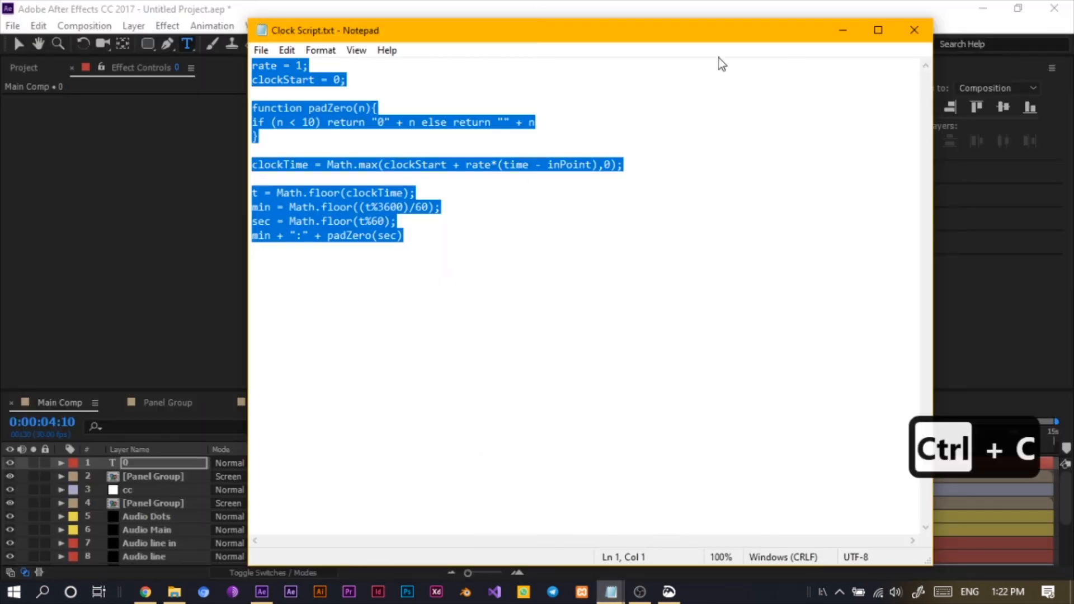
left_click(841, 32)
- Paste the clock script as an expression on the text layer's Source Text property
left_click(61, 462)
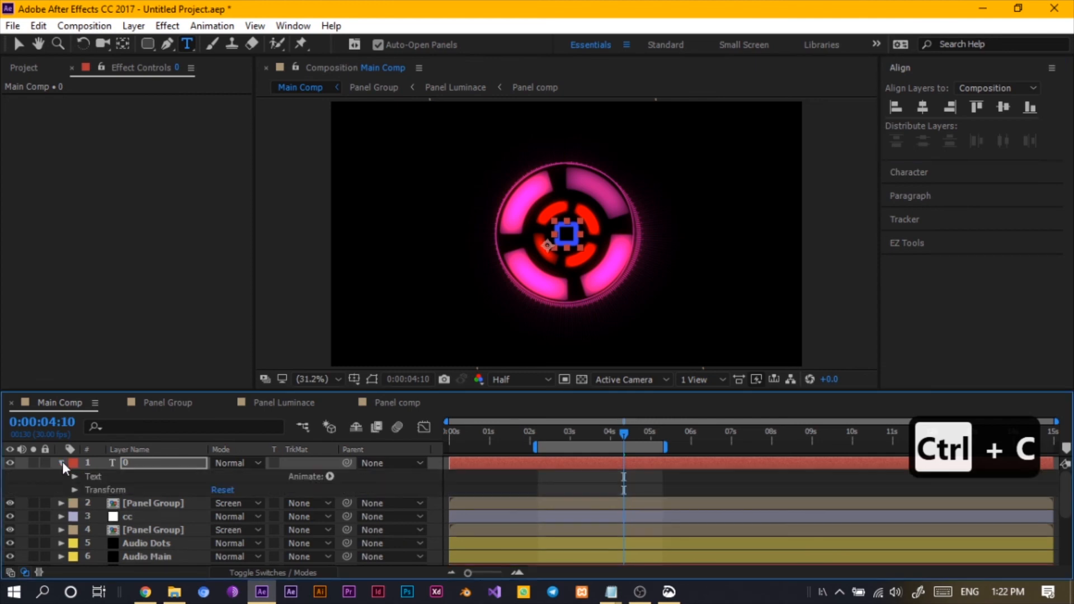
left_click(74, 476)
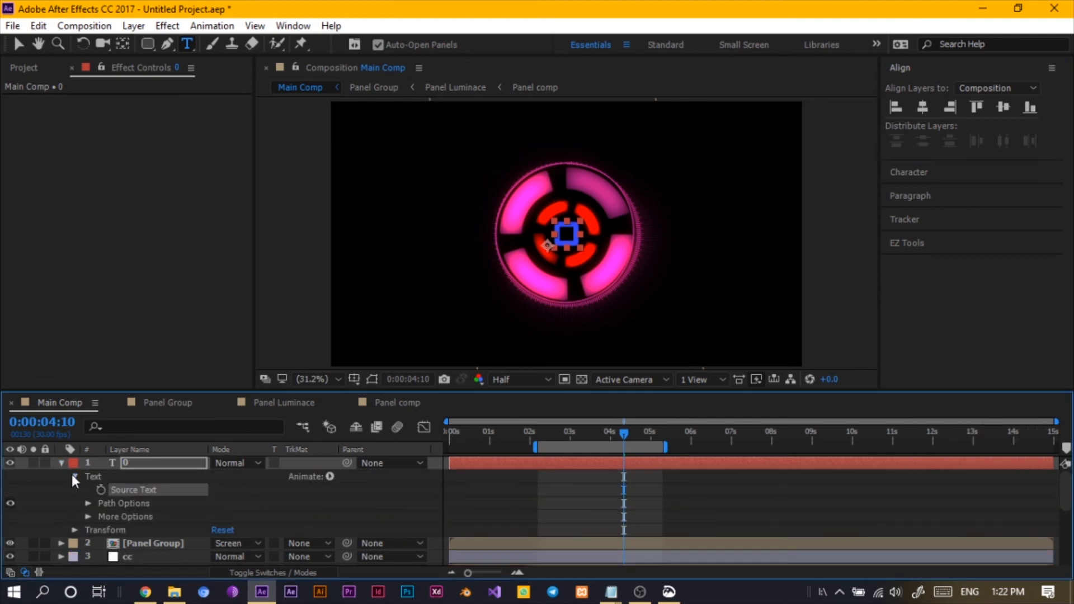
left_click(100, 490, "alt")
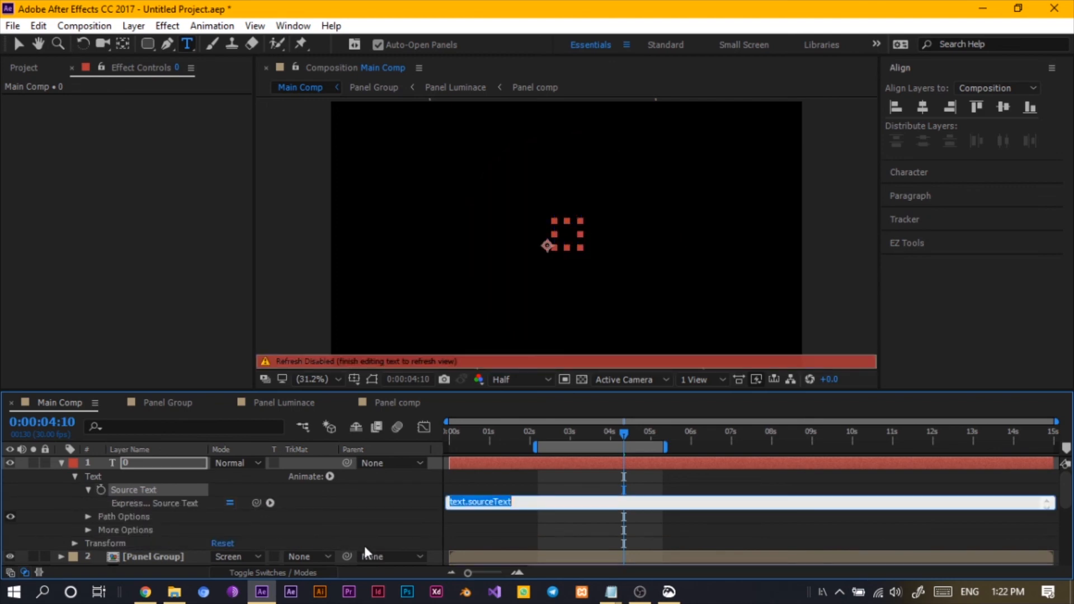
key("ctrl+v")
left_click(359, 508)
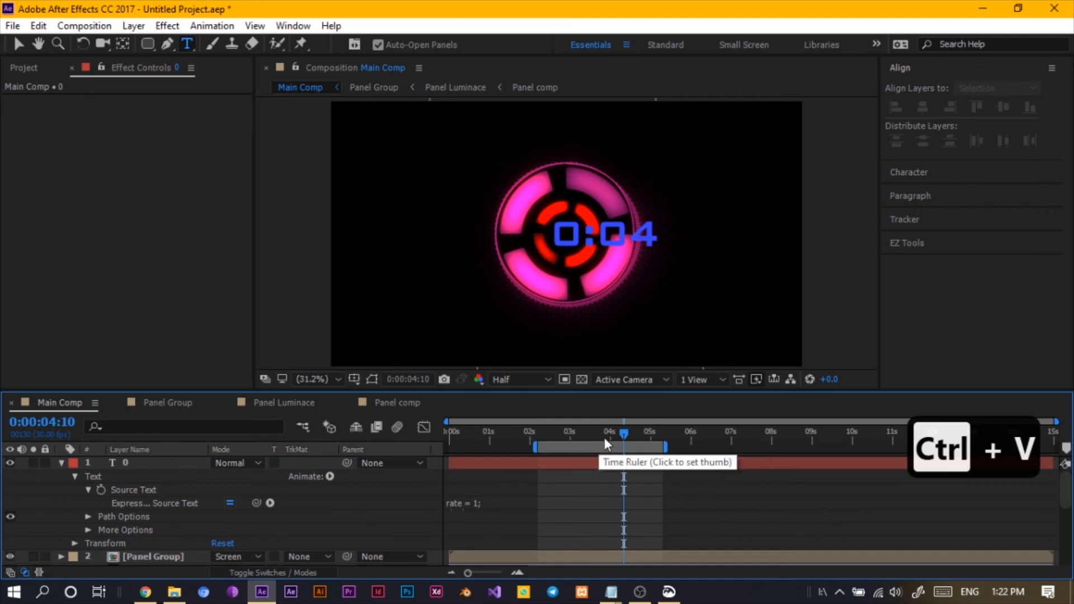
- Scale the text layer down to 35% and center it horizontally and vertically in the composition
left_click(61, 463)
left_click(157, 466)
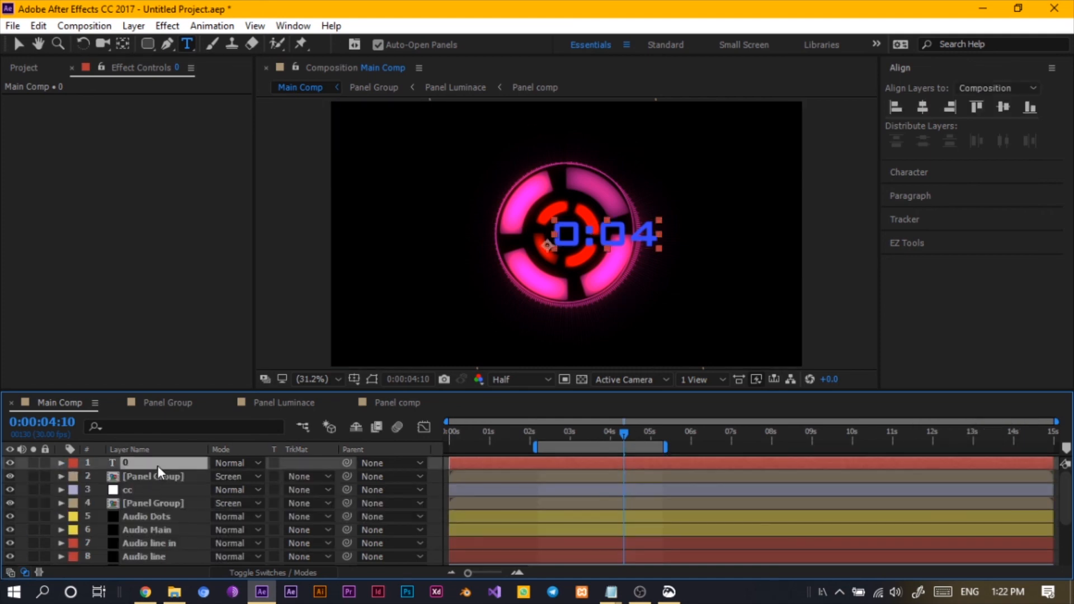
key("s")
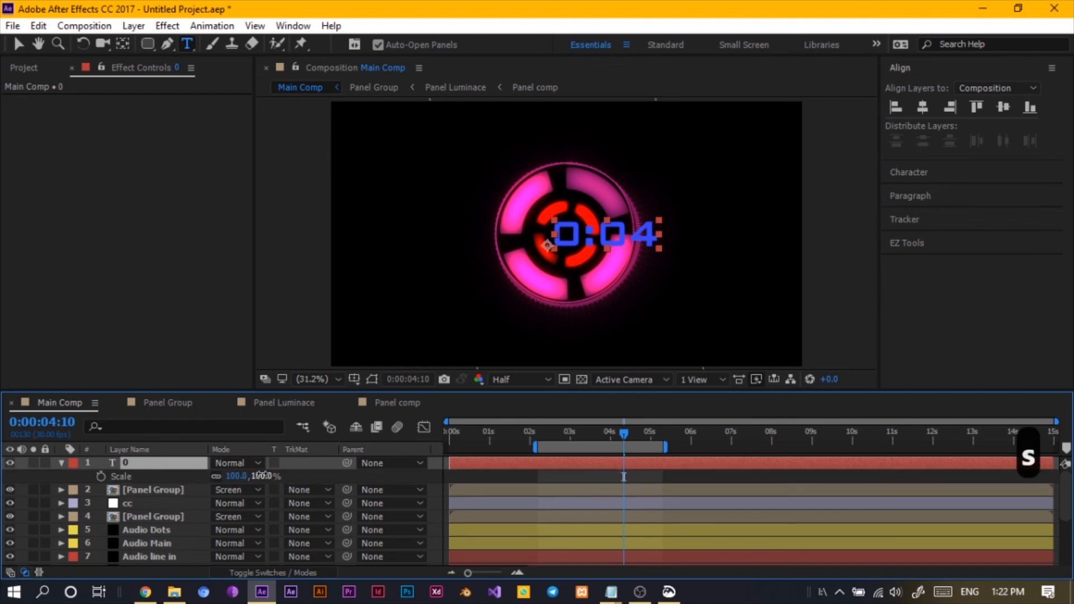
left_click_drag(253, 474, 232, 475)
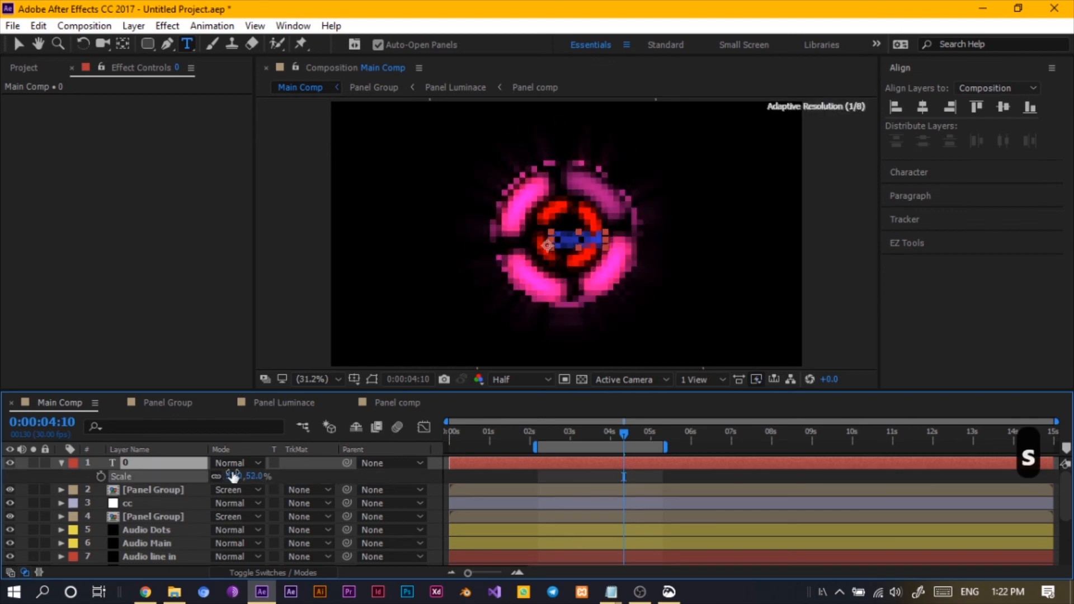
left_click(924, 108)
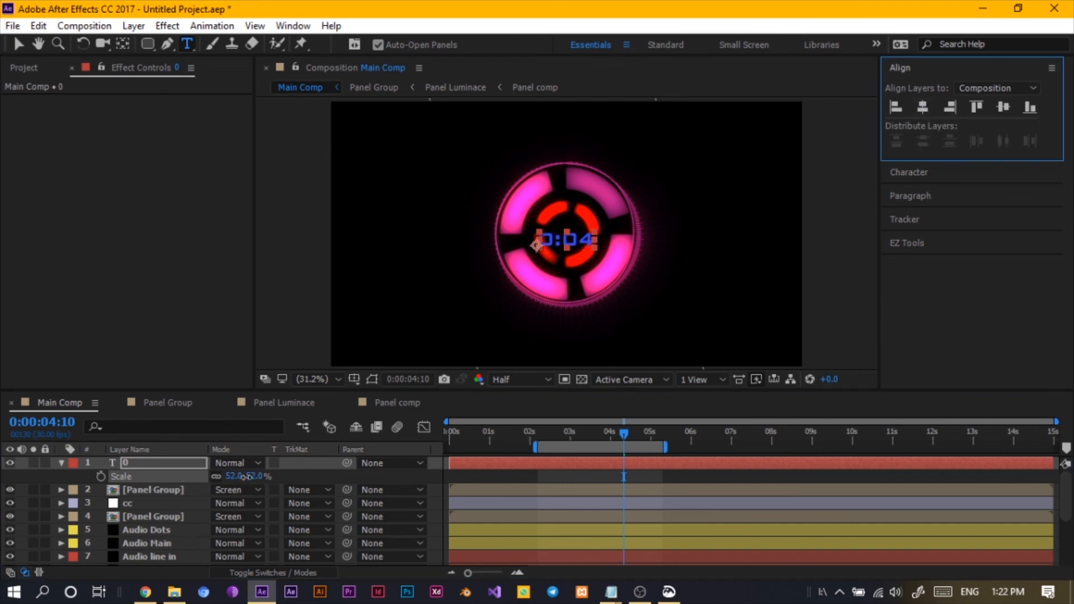
mouse_move(245, 476)
left_mouse_down()
mouse_move(235, 477)
mouse_move(244, 485)
left_mouse_up()
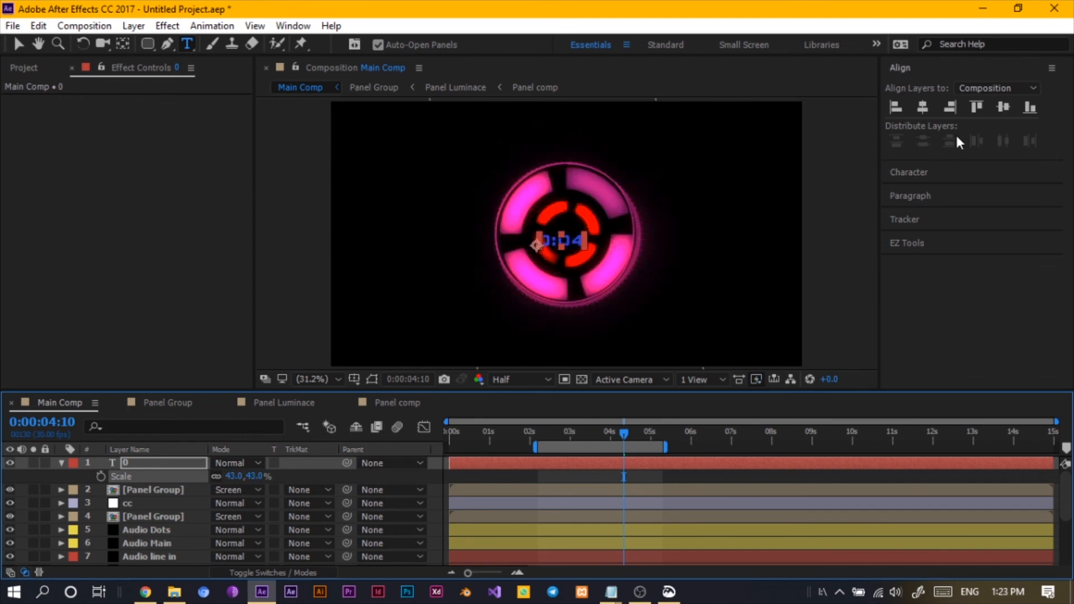
left_click(927, 106)
left_click(1004, 105)
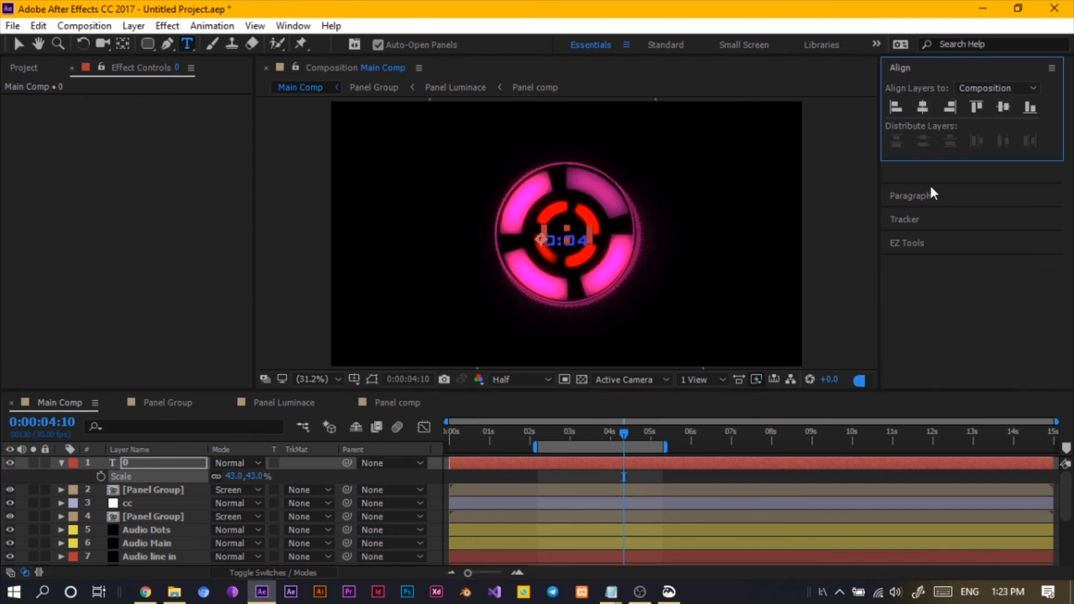
left_click(101, 466)
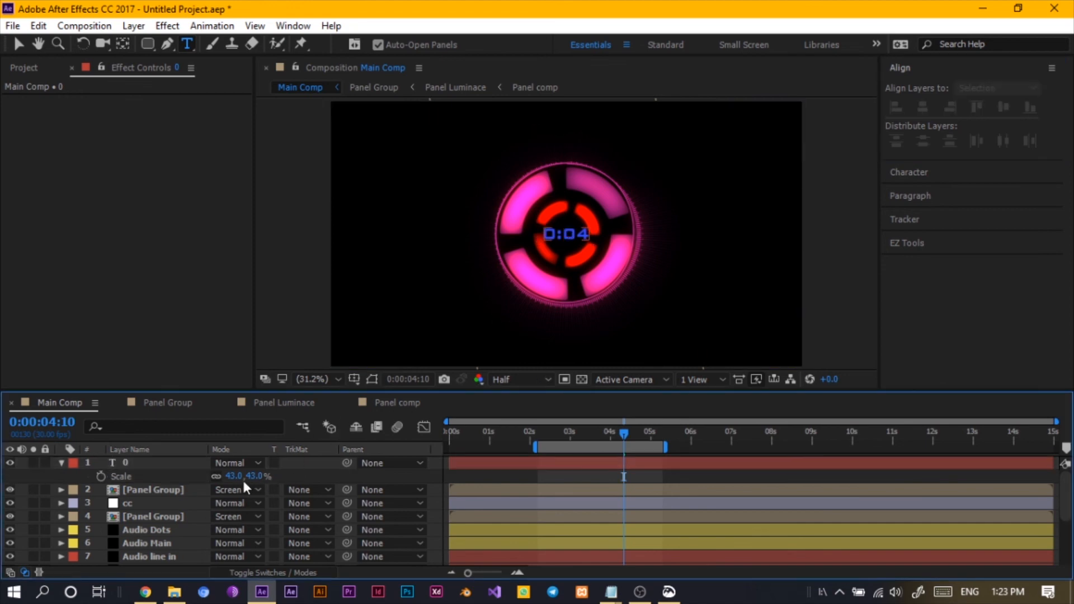
left_click(257, 476)
type("40")
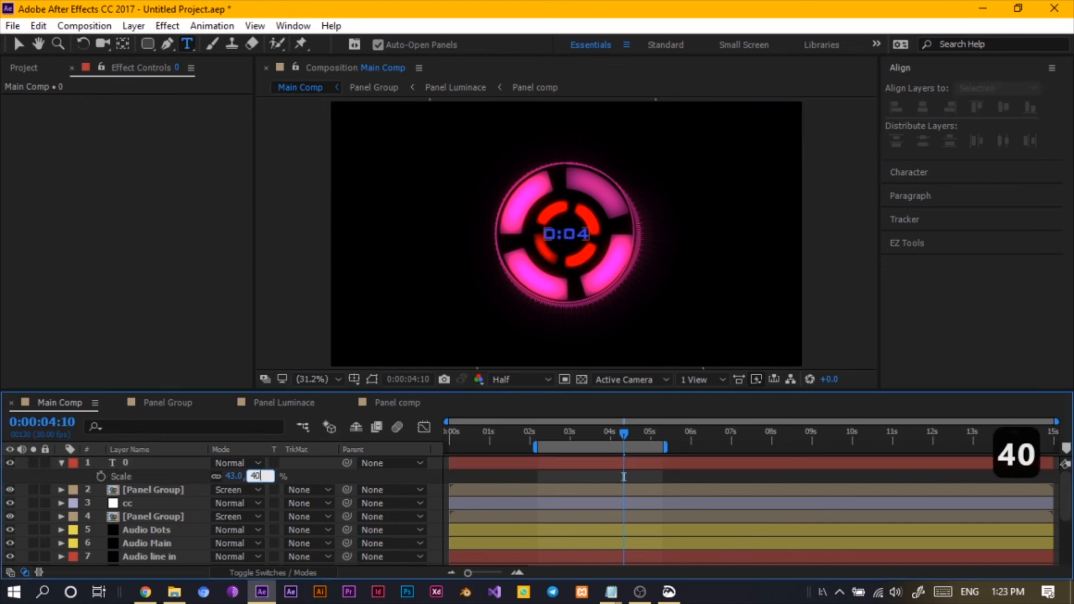
key("Return")
left_click(255, 476)
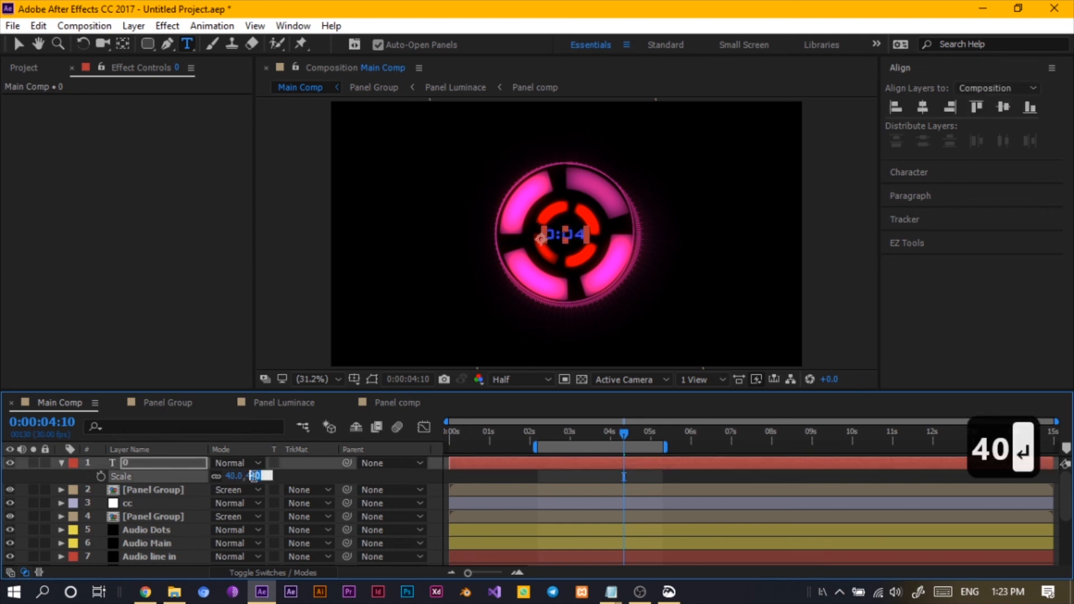
type("35")
key("Return")
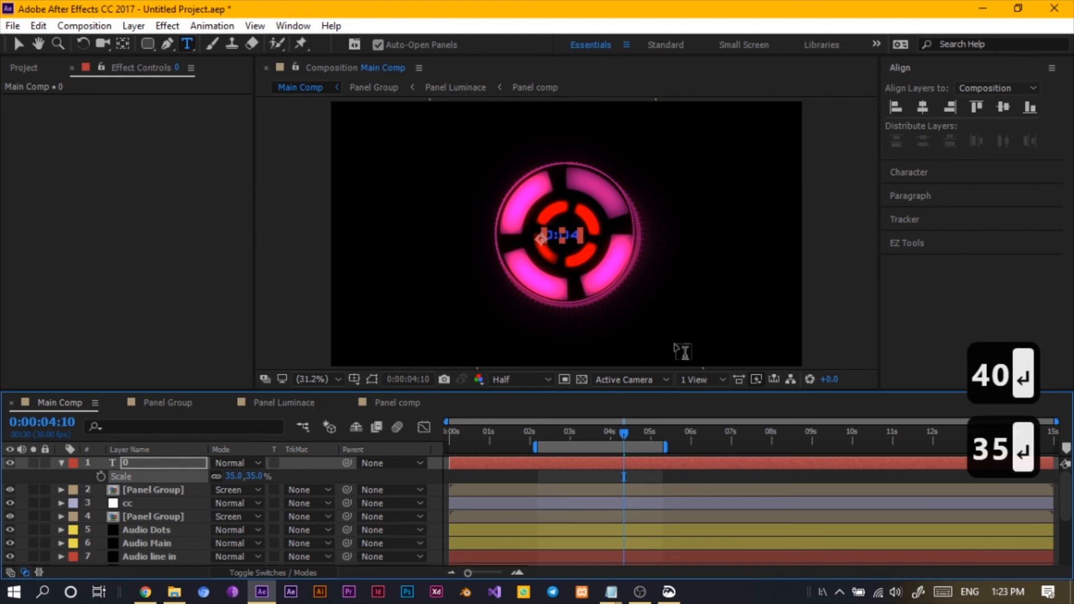
left_click(926, 110)
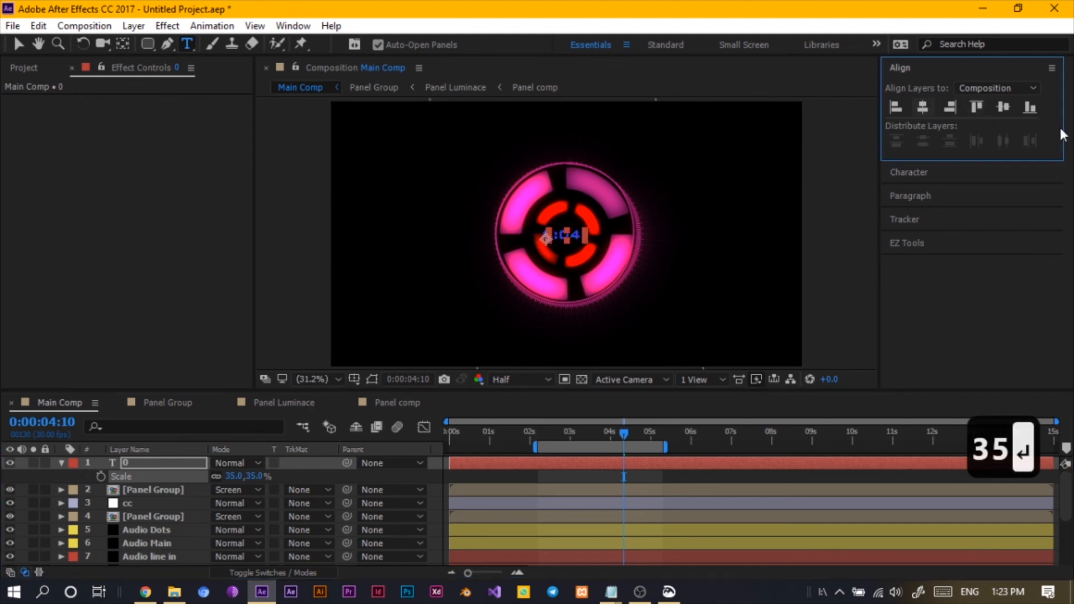
left_click(1005, 110)
- Set the text fill color to pink FF24FF by sampling the glowing ring with the eyedropper
left_click(100, 462)
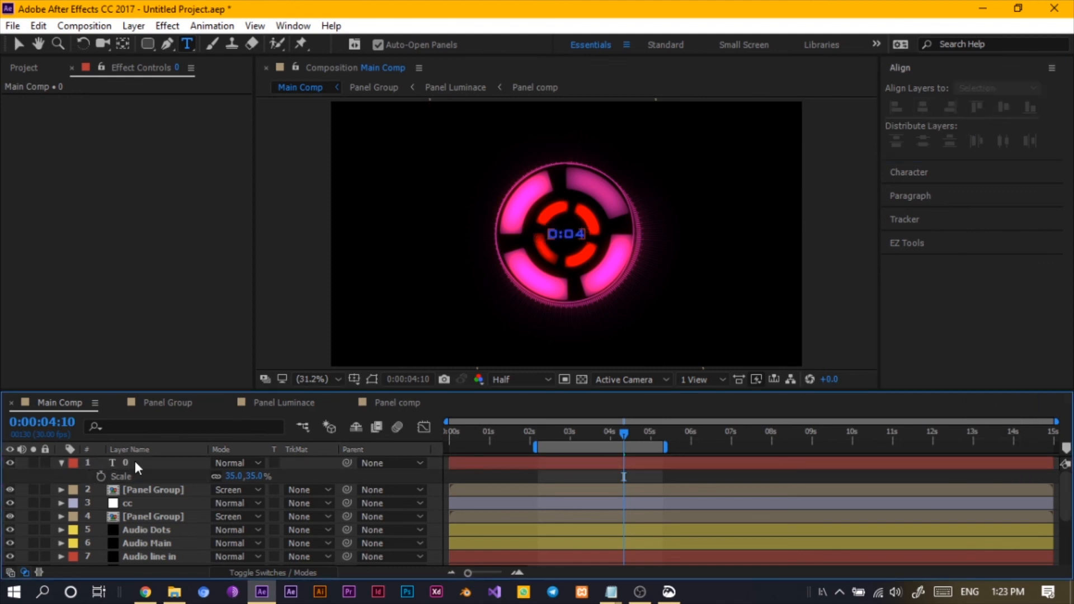
left_click(135, 464)
left_click(965, 175)
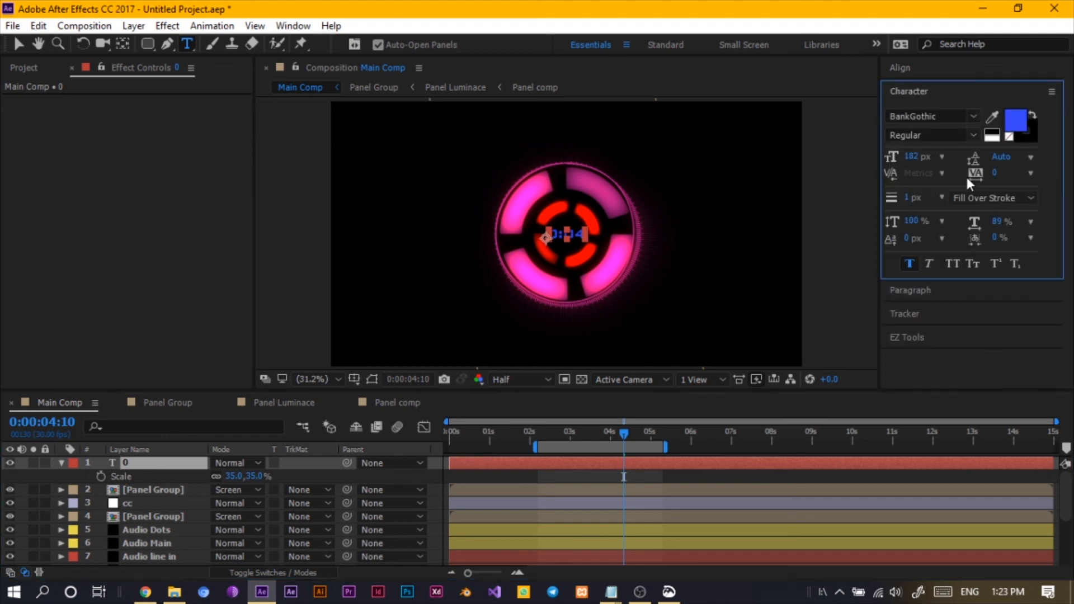
left_click(1015, 120)
type("ffffff")
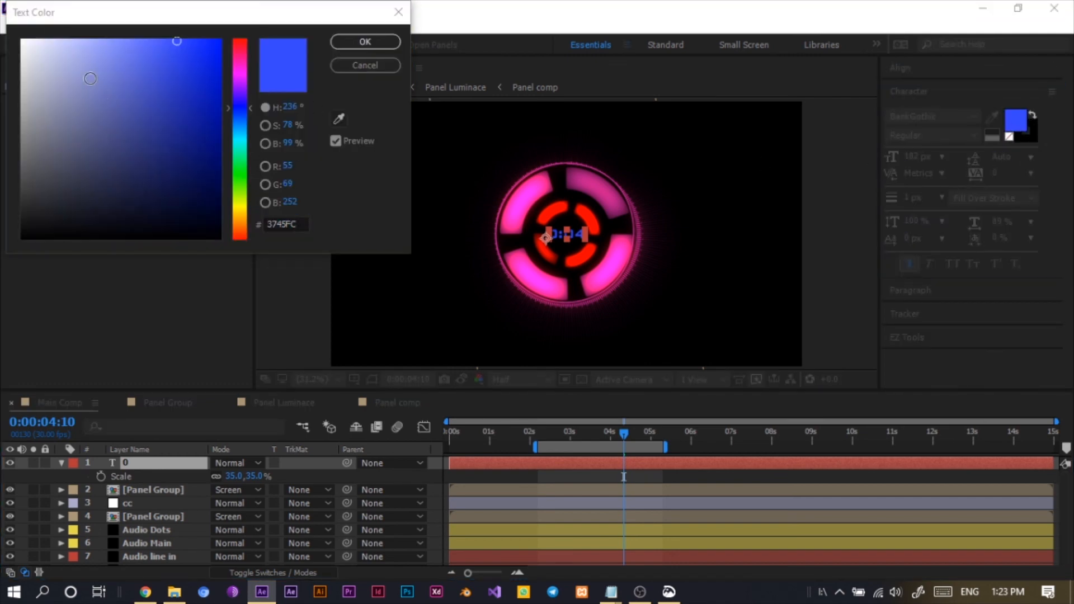
left_click(340, 118)
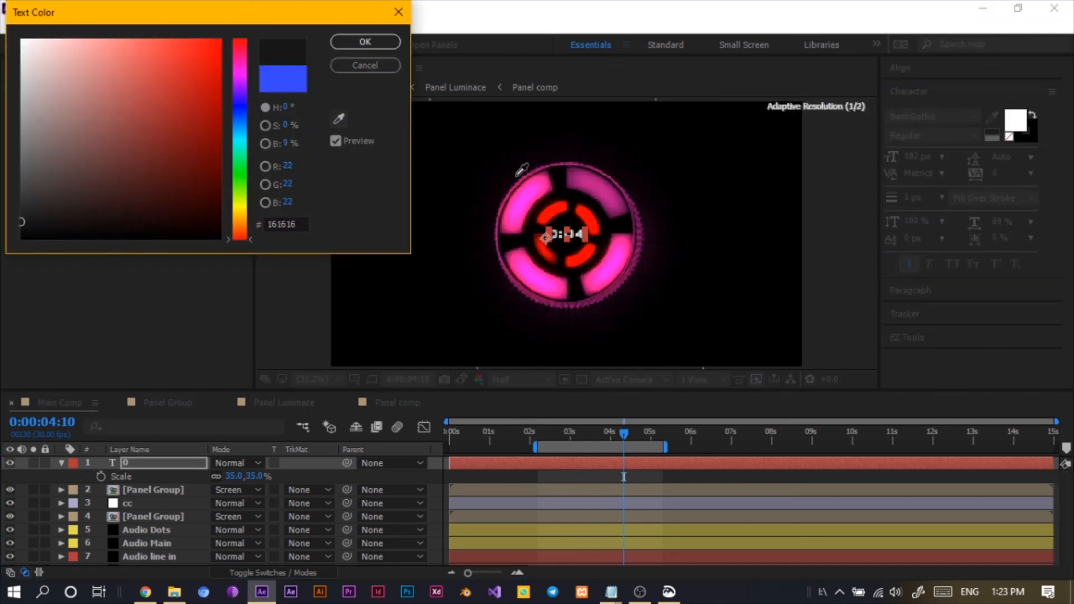
left_click(528, 195)
left_click(394, 42)
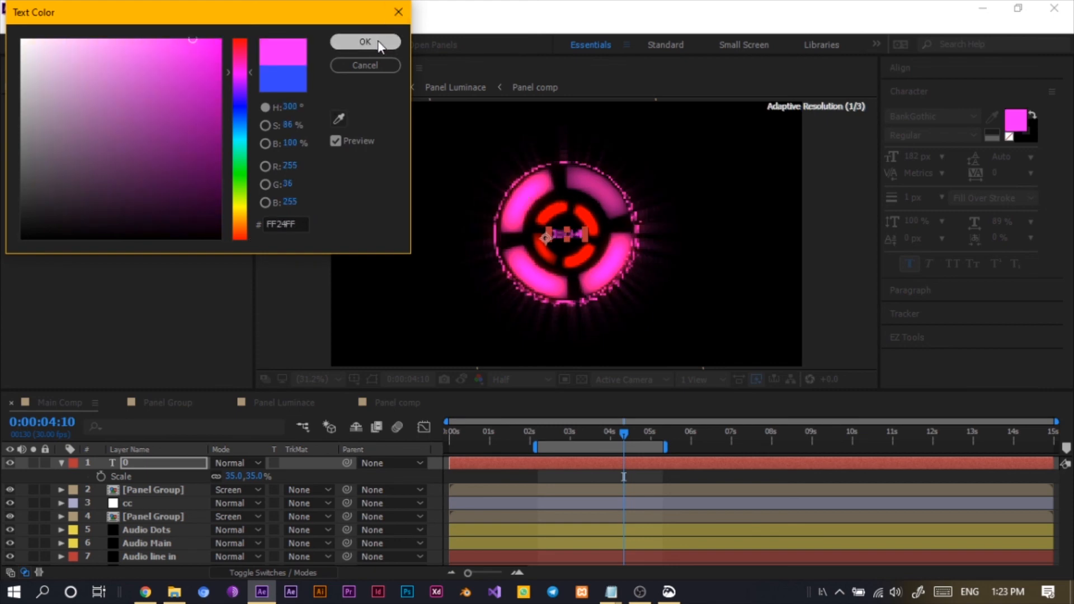
- Apply the Glow effect to the text layer and set its Glow Radius to 29
left_click(99, 460)
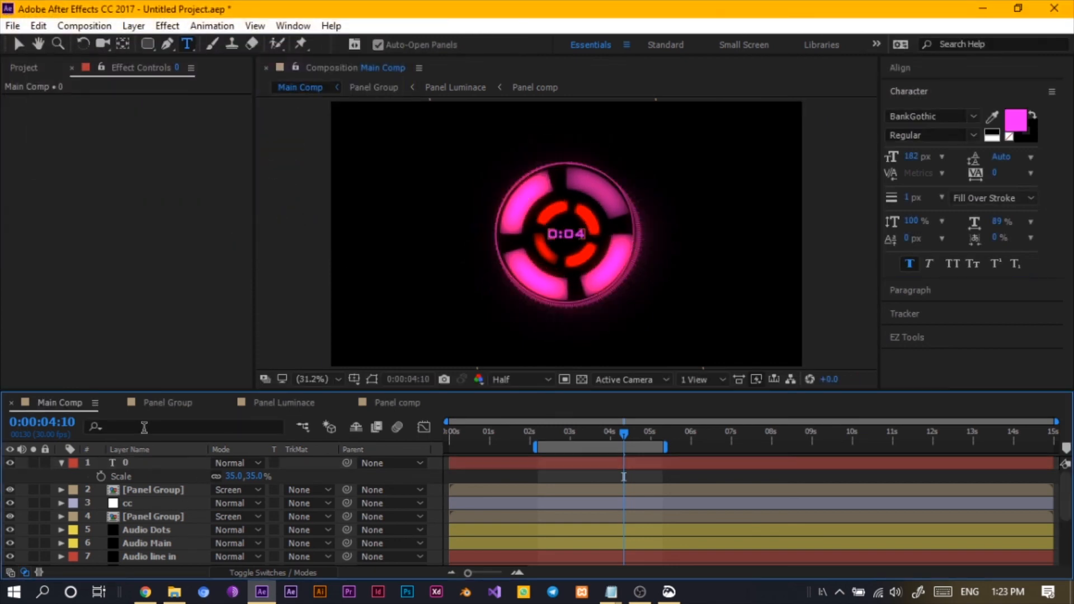
left_click(151, 463)
key("ctrl+space")
type("gli")
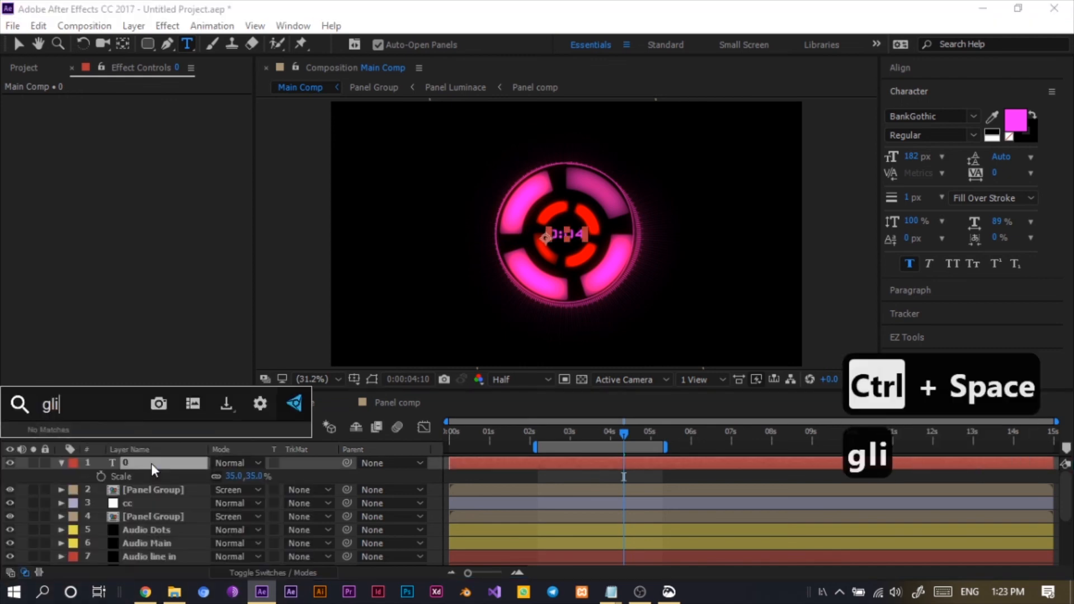
key("BackSpace")
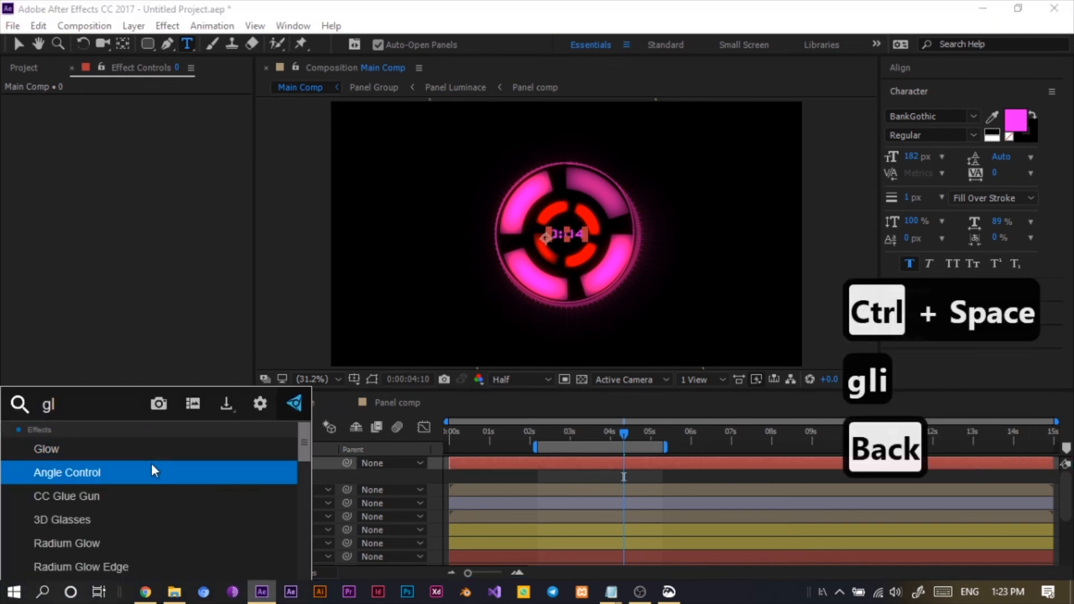
left_click(151, 449)
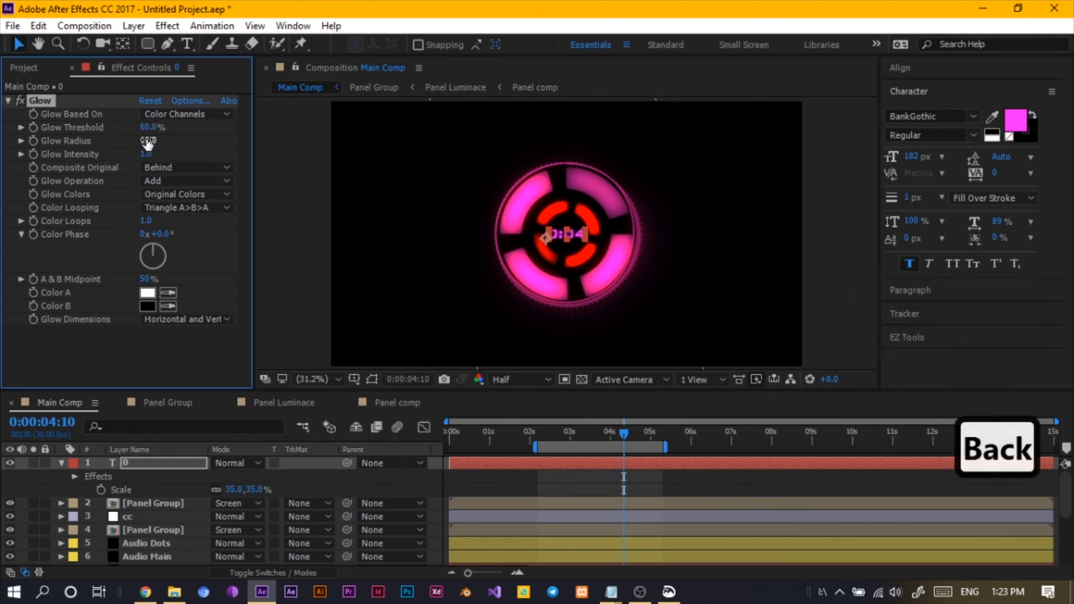
left_click_drag(148, 140, 171, 141)
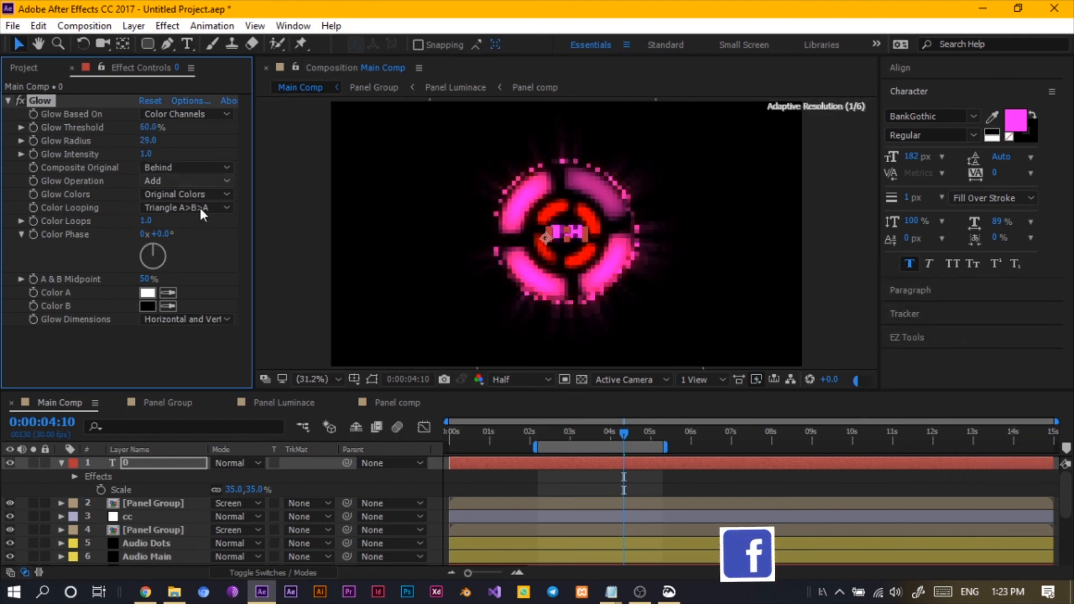
- Collapse the text layer and its Glow effect, and move the playhead to about 0:00:01:28 to check the clock
left_click(101, 465)
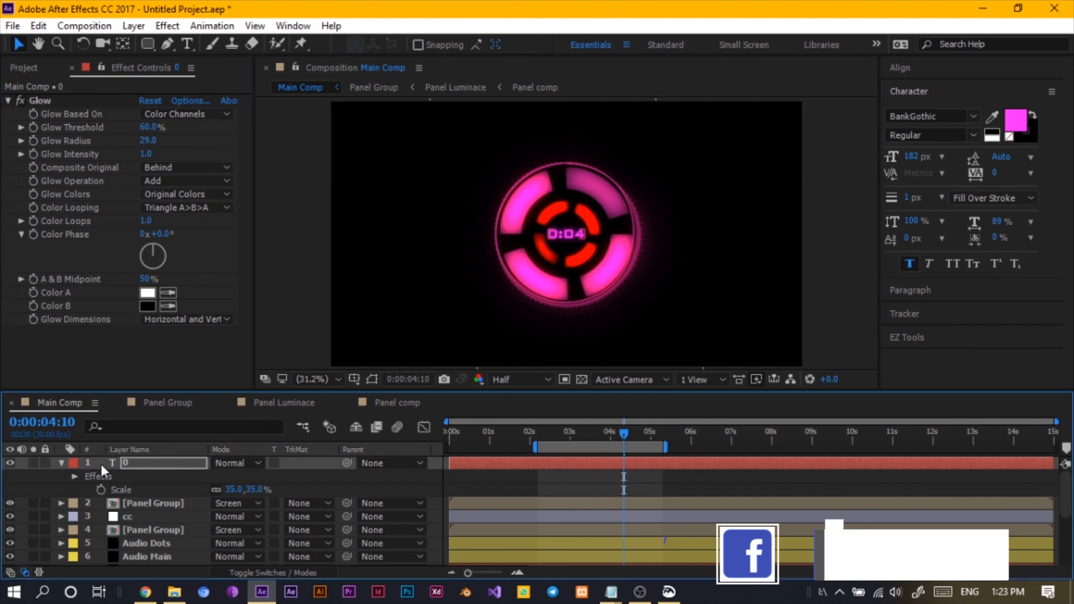
left_click(60, 463)
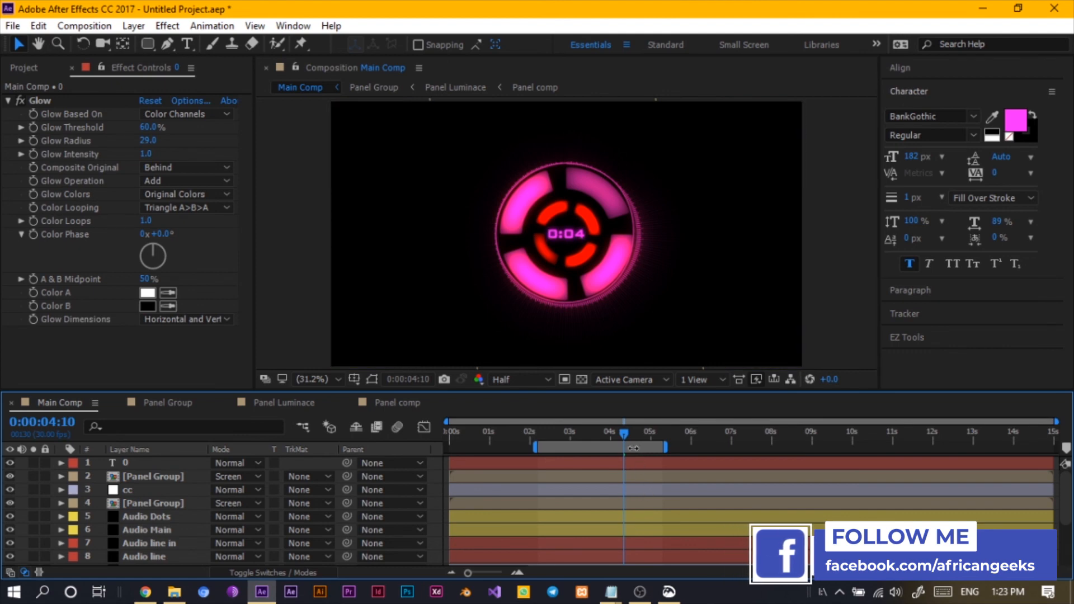
left_click_drag(622, 434, 522, 457)
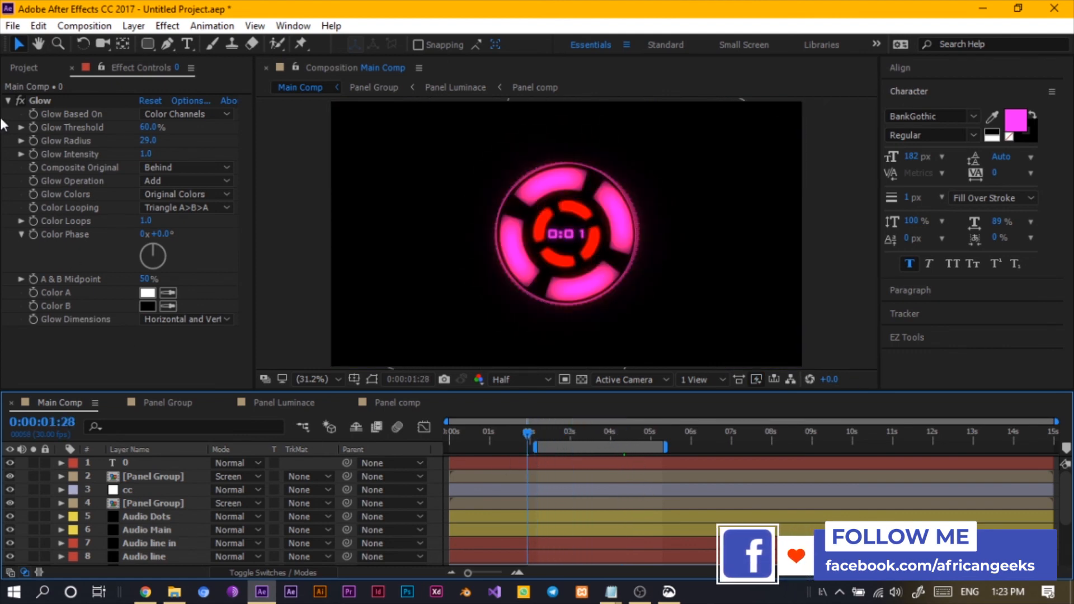
left_click(8, 100)
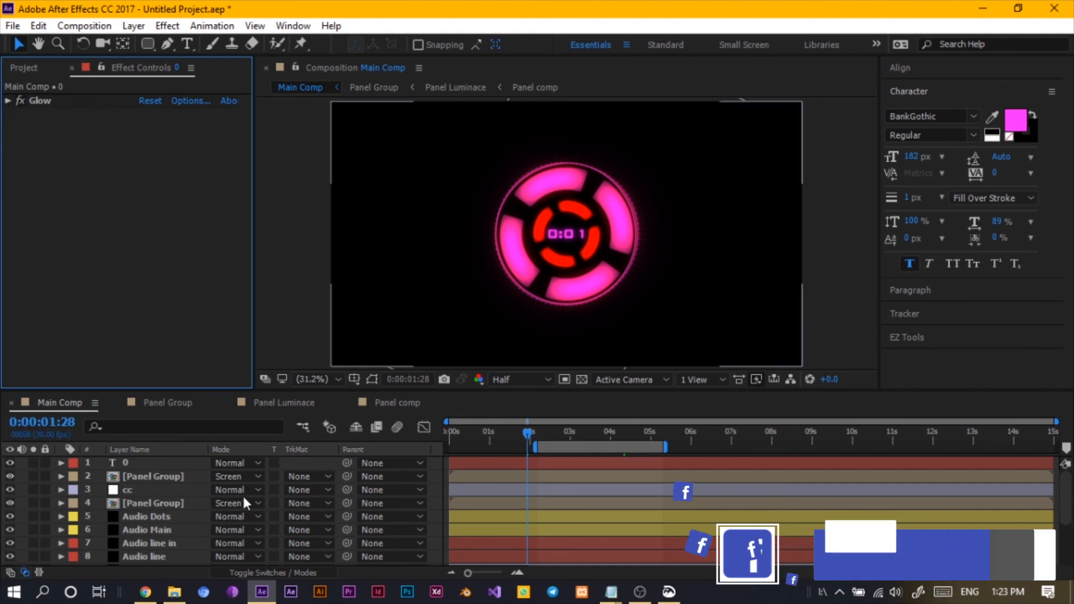
- Solo the Audio Main layer to isolate its spectrum ring in the viewer
left_click(168, 546)
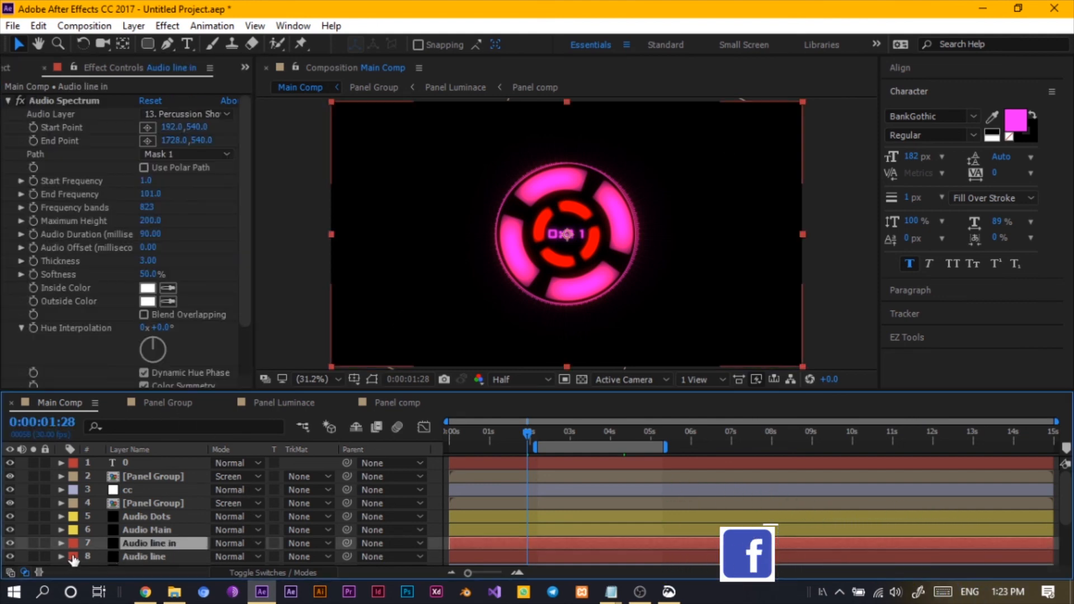
left_click(31, 543)
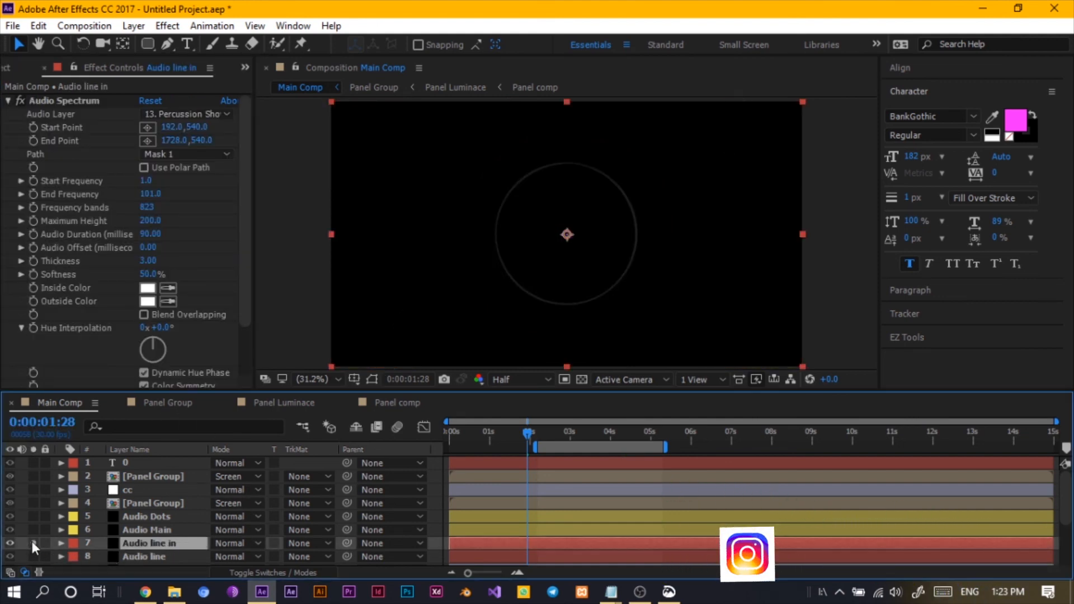
left_click(34, 530)
left_click(34, 542)
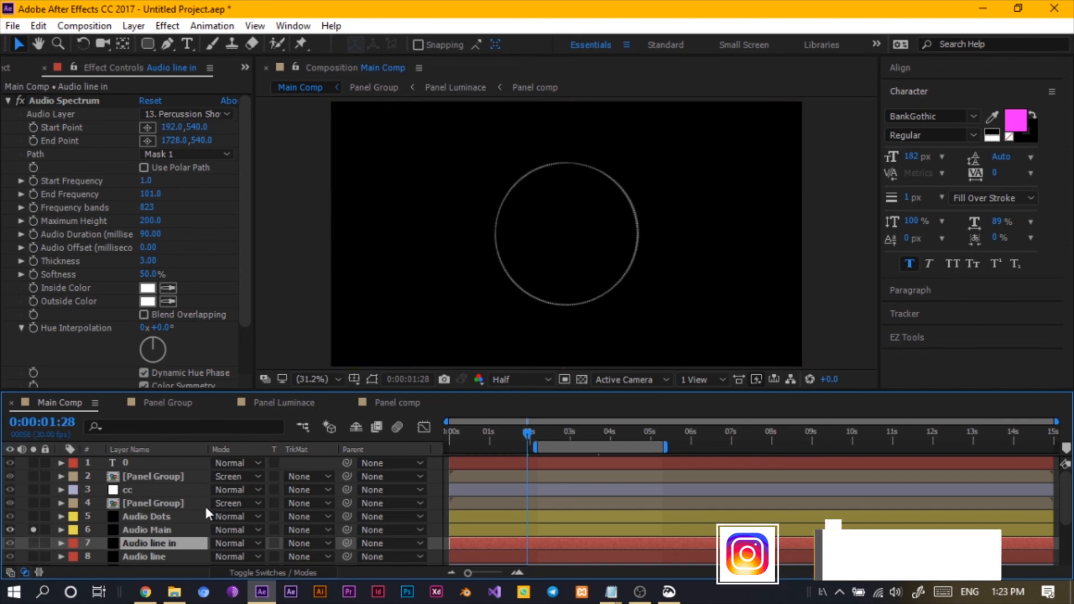
- Duplicate the Audio Main spectrum layer and turn off its solo
key("ctrl+Up")
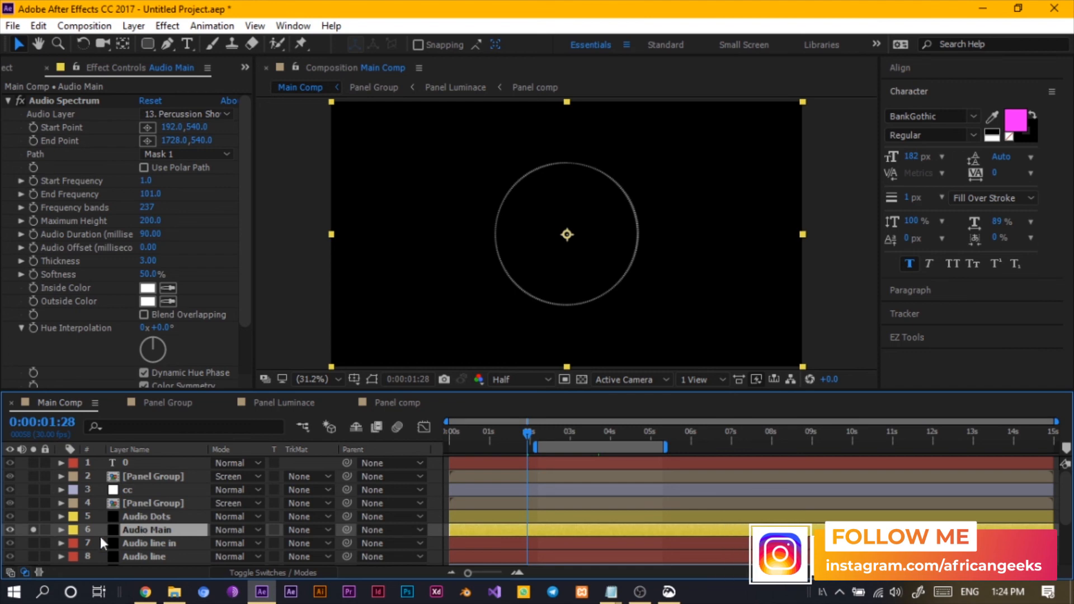
key("ctrl+d")
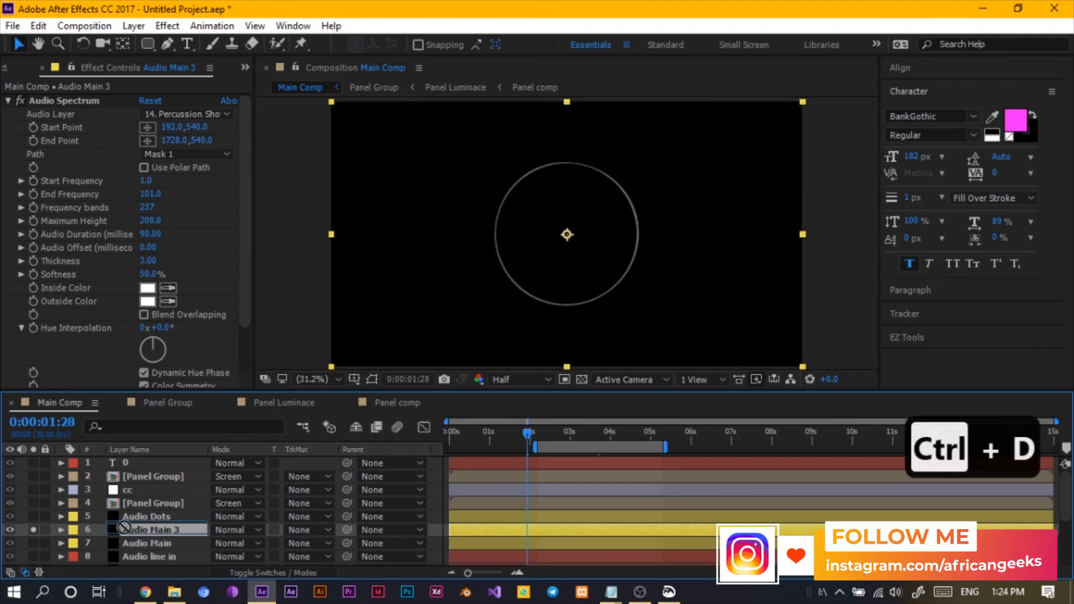
left_click(33, 529)
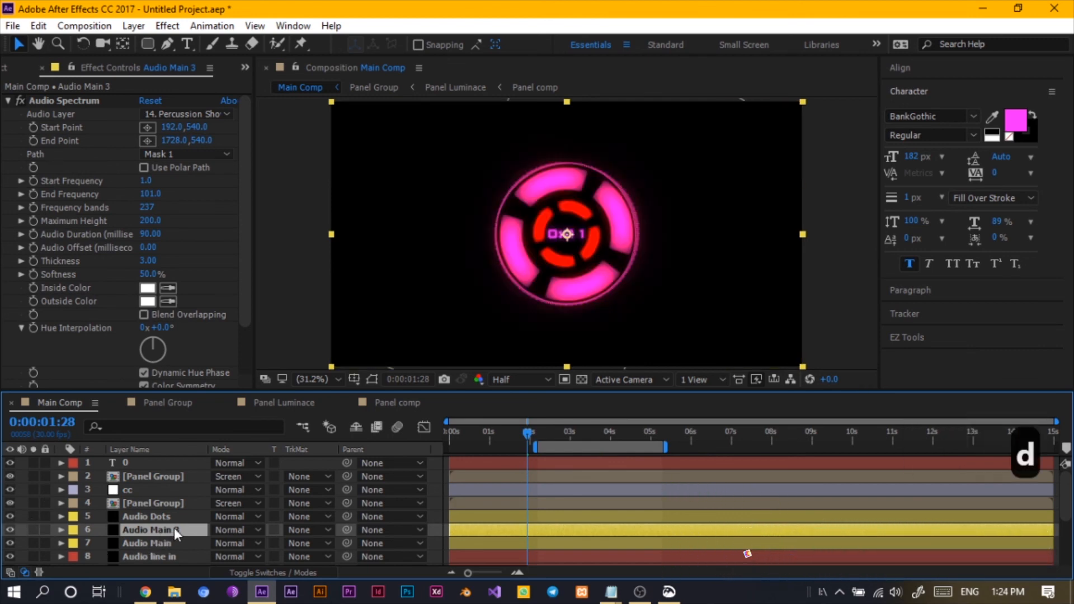
- Scale the duplicated Audio Main 3 layer down to 58%
key("s")
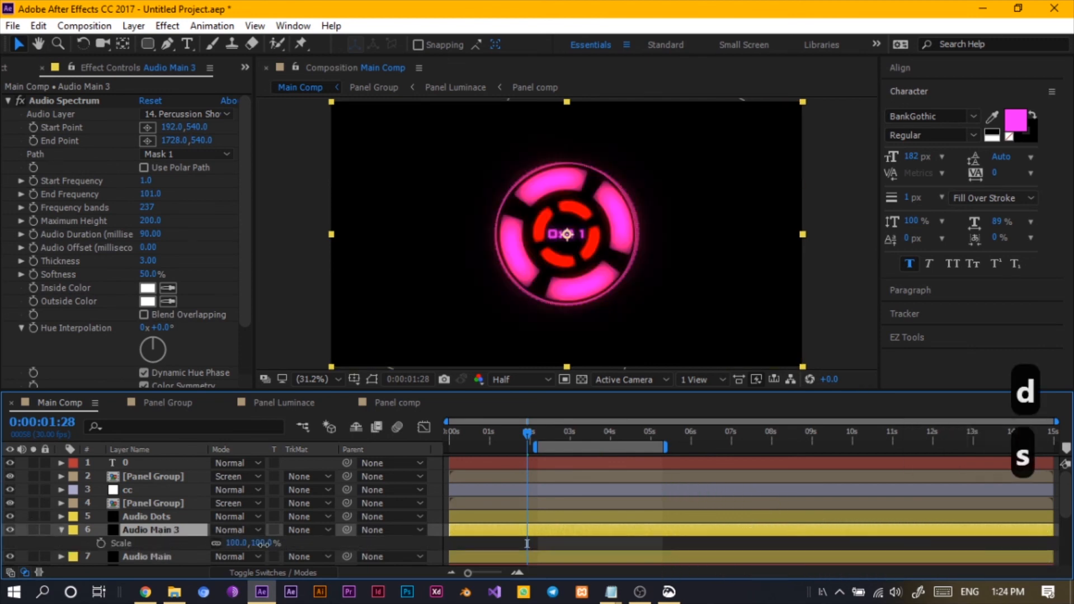
left_click_drag(262, 544, 238, 552)
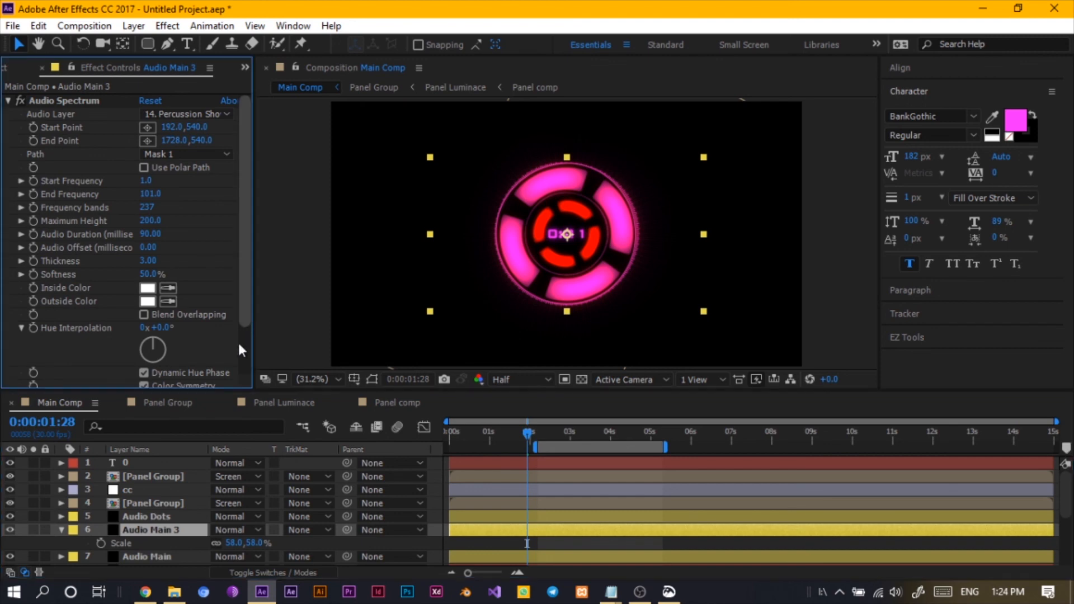
- Set the duplicate's Audio Spectrum Side Options to Side A
scroll(238, 343, "down", 2)
left_click(200, 354)
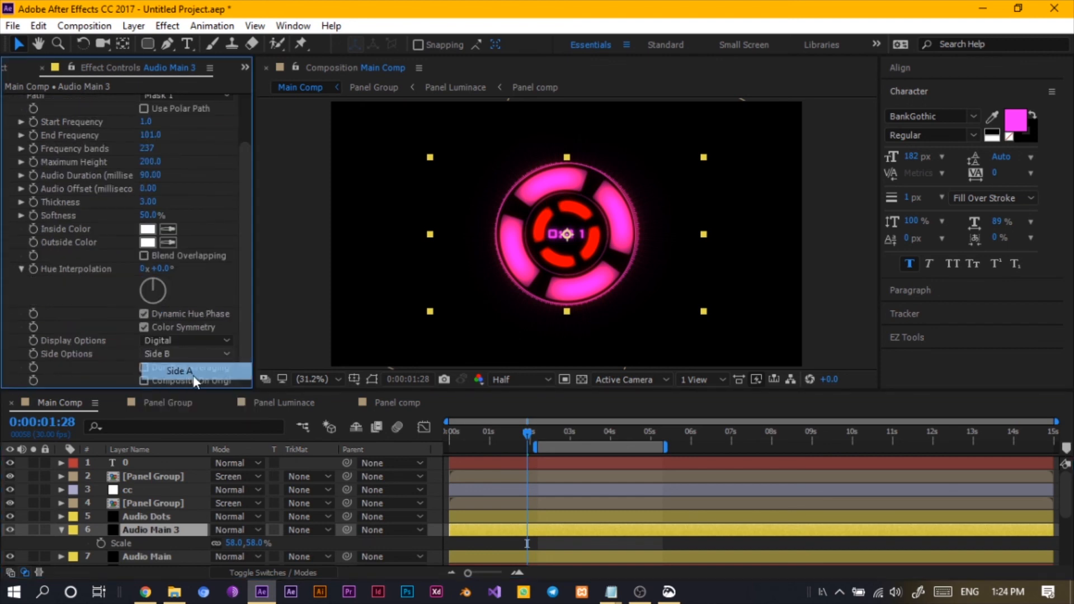
left_click(182, 371)
- Preview around 0:00:04 and set the duplicate's Frequency Bands to 69 and Maximum Height to 1.0
left_click_drag(528, 435, 582, 438)
key("space")
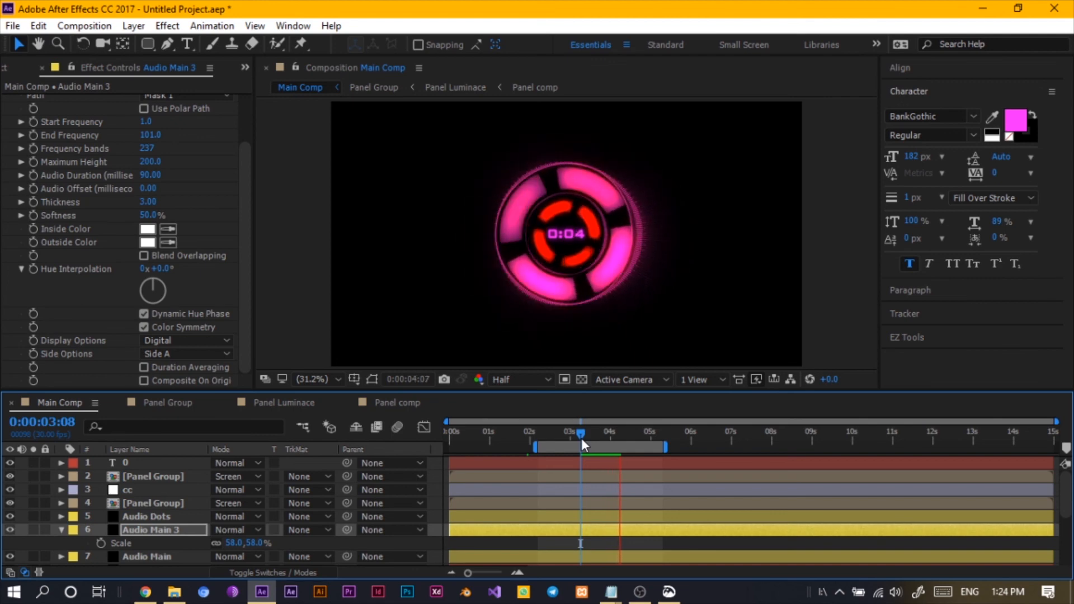
left_click_drag(582, 438, 610, 434)
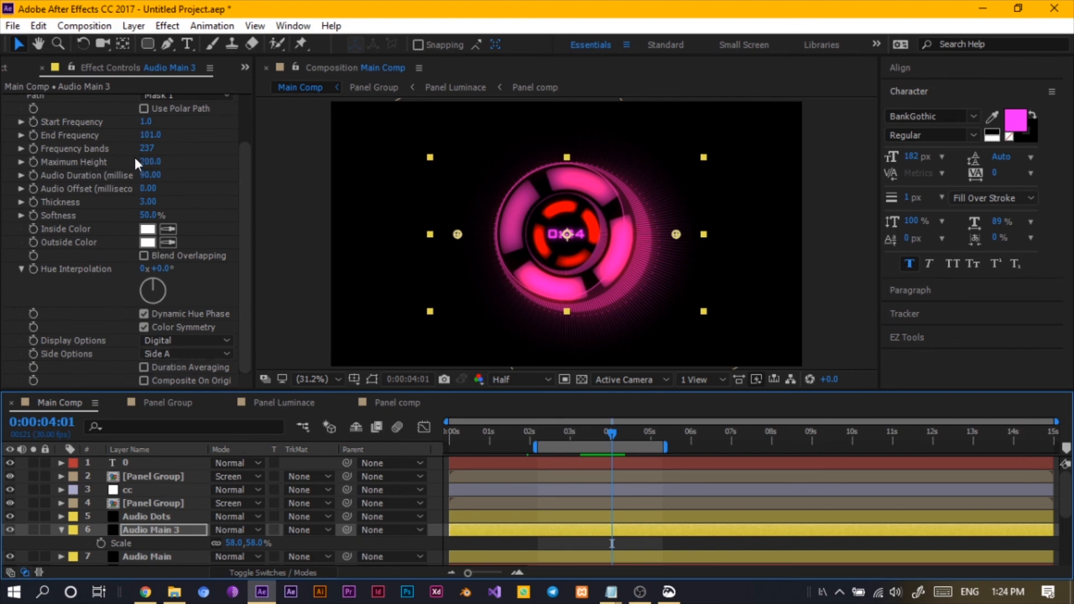
mouse_move(148, 151)
left_mouse_down()
mouse_move(118, 160)
mouse_move(130, 163)
mouse_move(147, 150)
mouse_move(107, 156)
mouse_move(132, 151)
mouse_move(122, 150)
mouse_move(133, 164)
left_mouse_up()
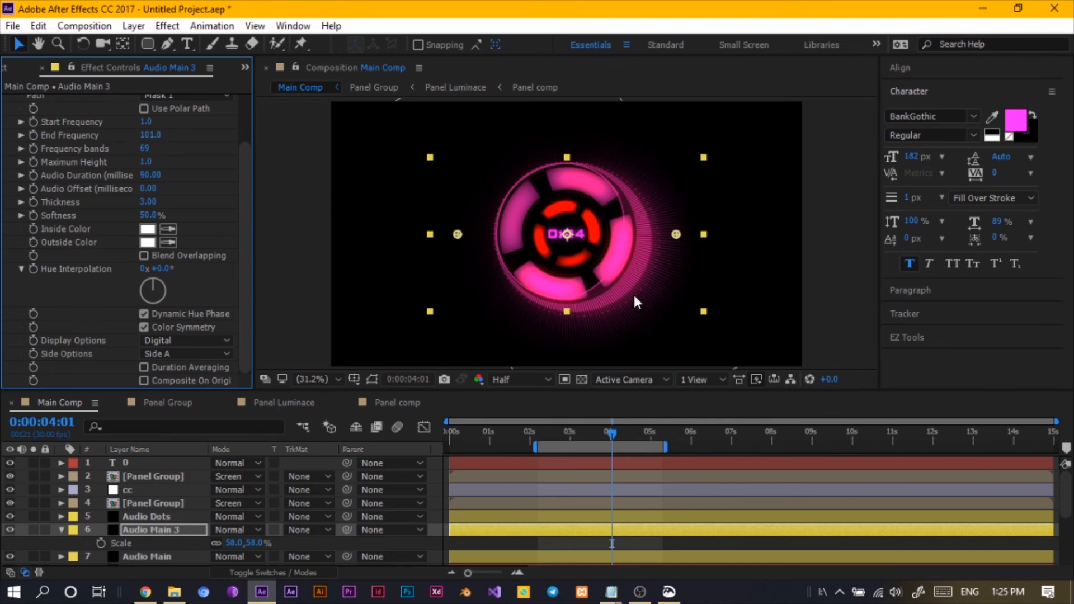
- Zoom into the composition and scrub the timeline to inspect the new inner spectrum ring
key("ctrl+equal")
key("ctrl+equal")
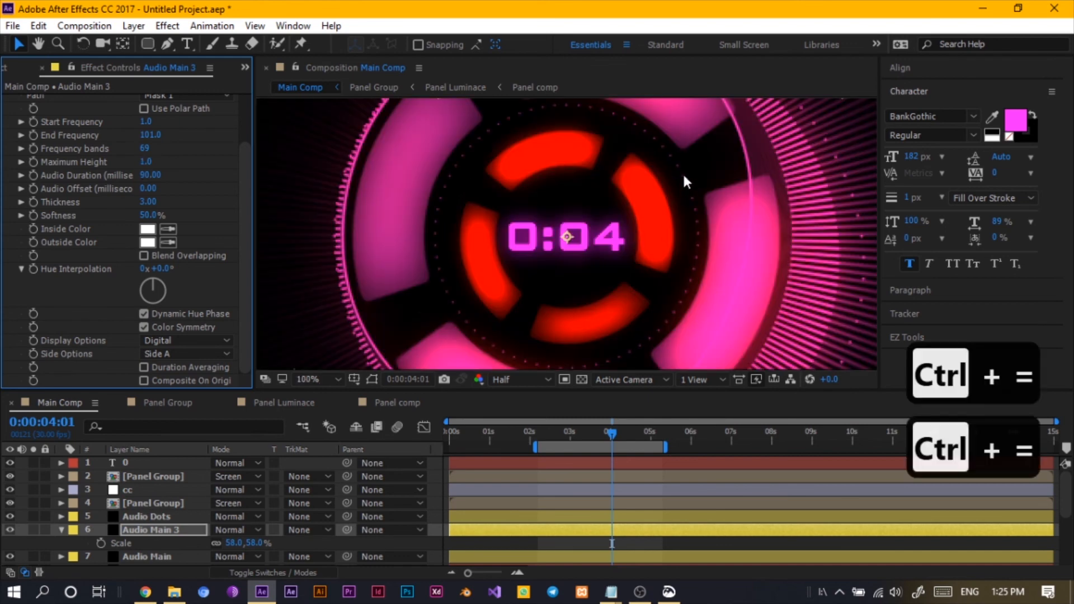
left_click_drag(609, 432, 639, 436)
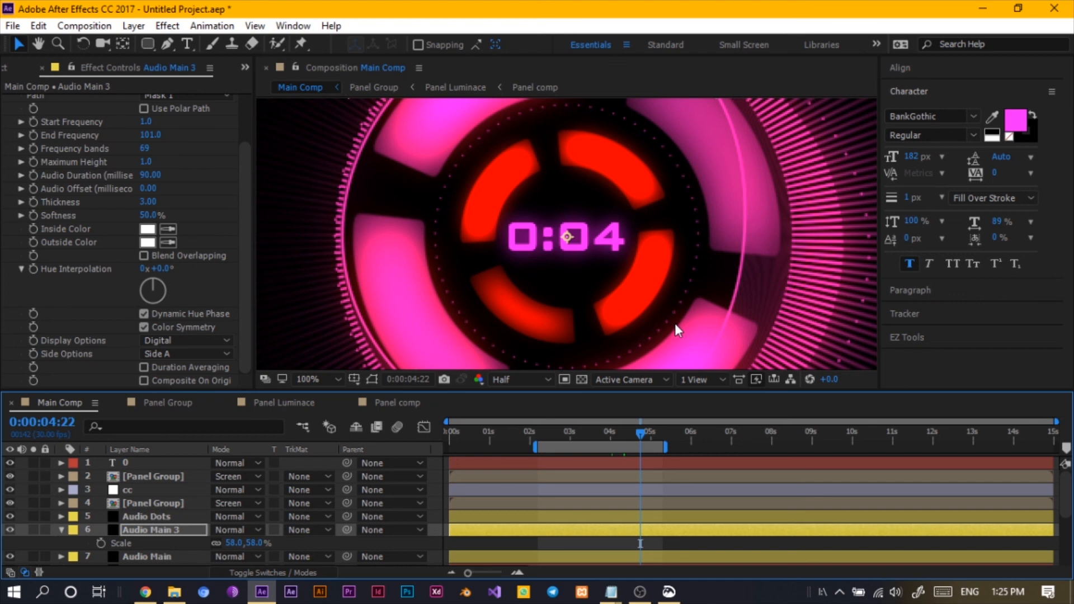
left_click_drag(639, 438, 565, 457)
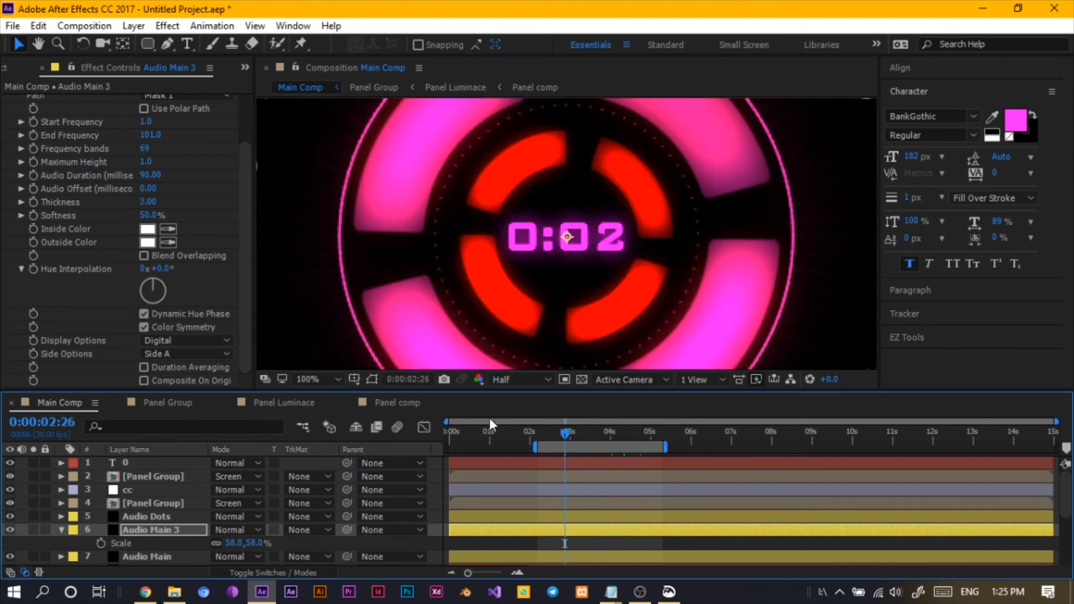
left_click(332, 379)
left_click(363, 102)
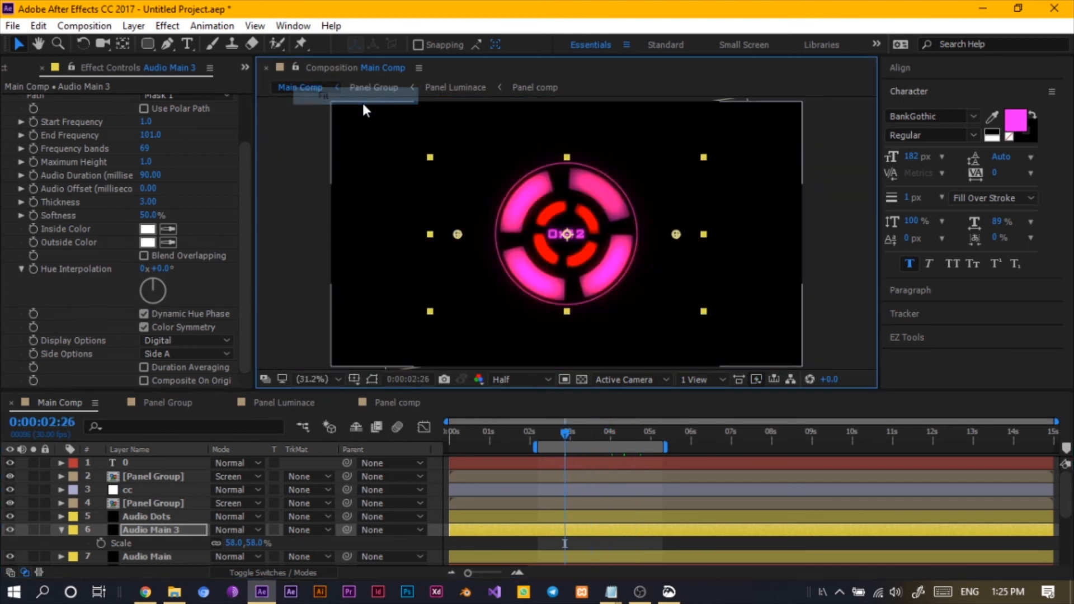
left_click_drag(562, 434, 613, 435)
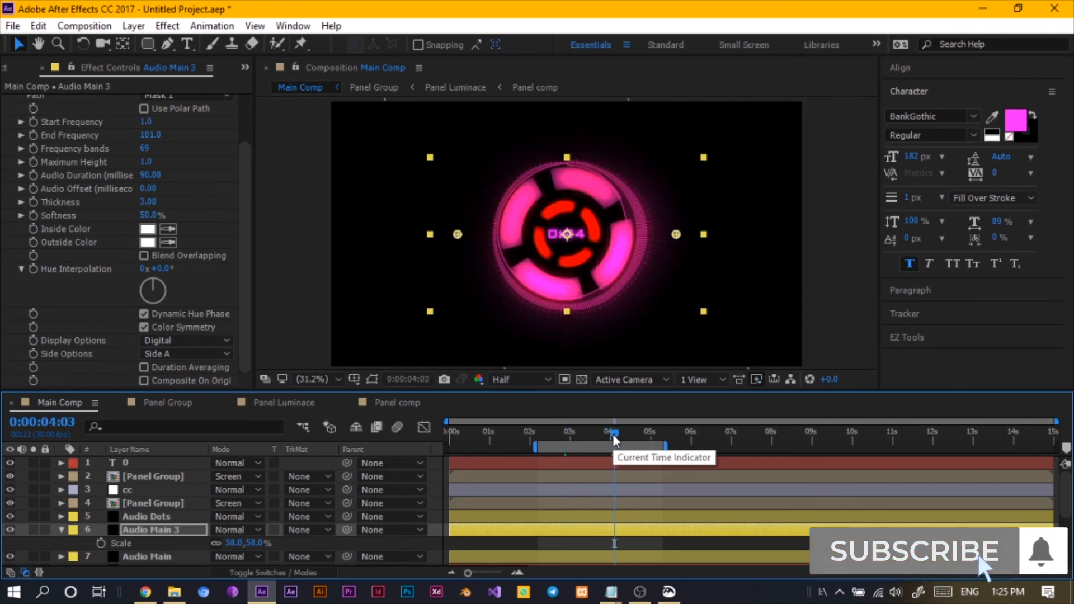